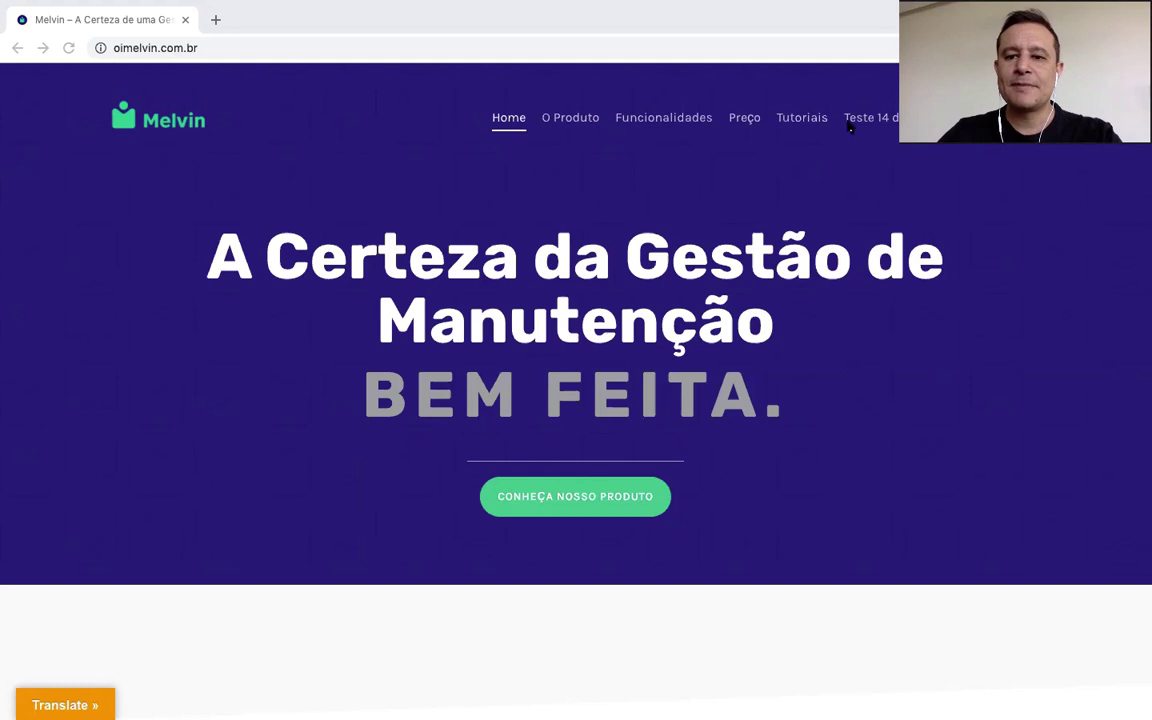
# Step: Open the 'Teste 14 dias' free-trial signup page from the top navigation bar
pyautogui.click(893, 119)
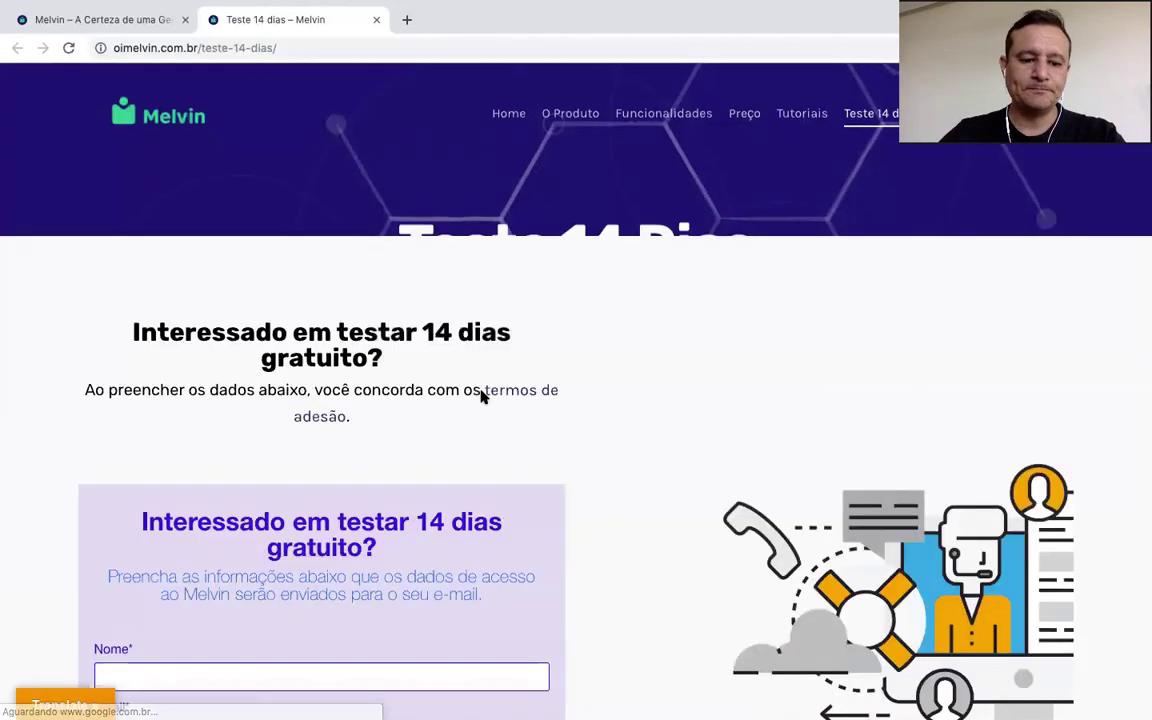
# Step: Enter the contact's full name, e-mail and phone, plus company 'Manutenção em Ação'
pyautogui.scroll(-3, 481, 394)
pyautogui.click(188, 435)
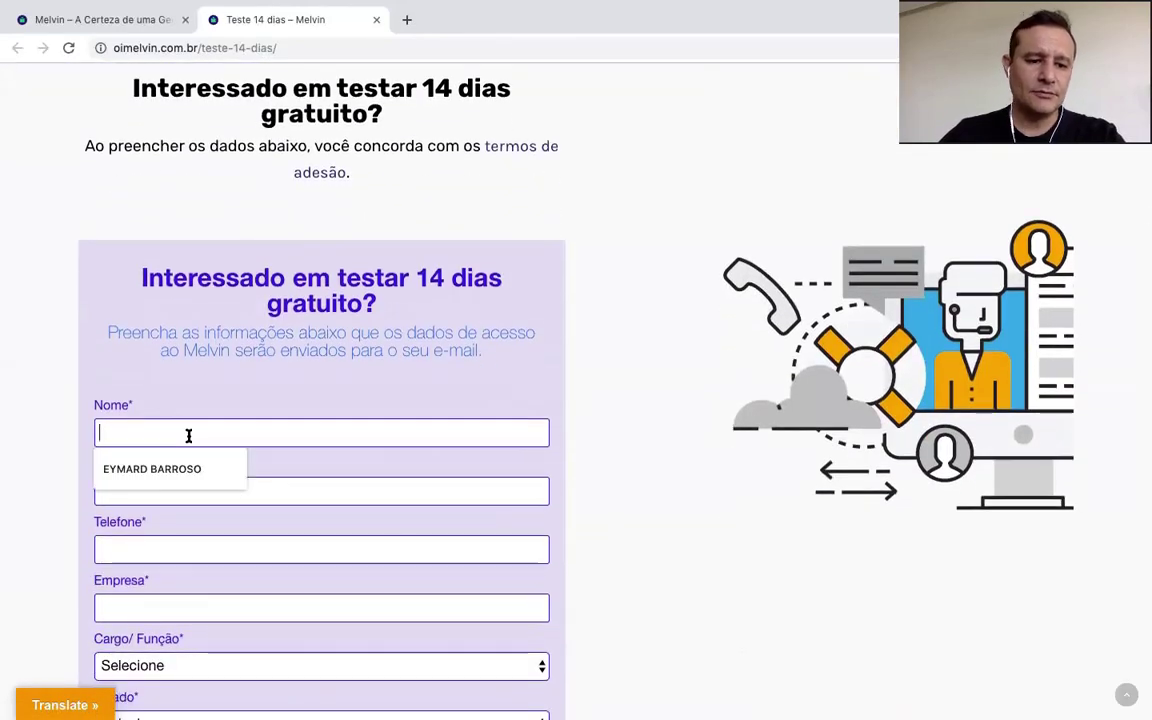
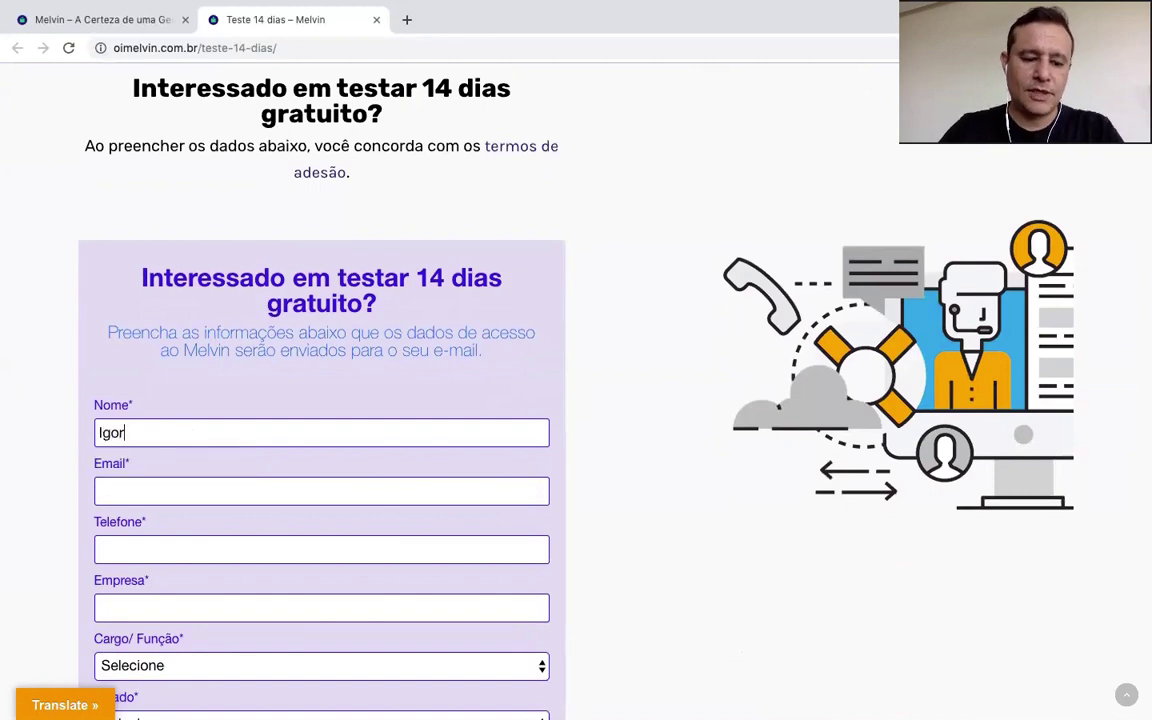
pyautogui.press('Tab')
pyautogui.write('manuten')
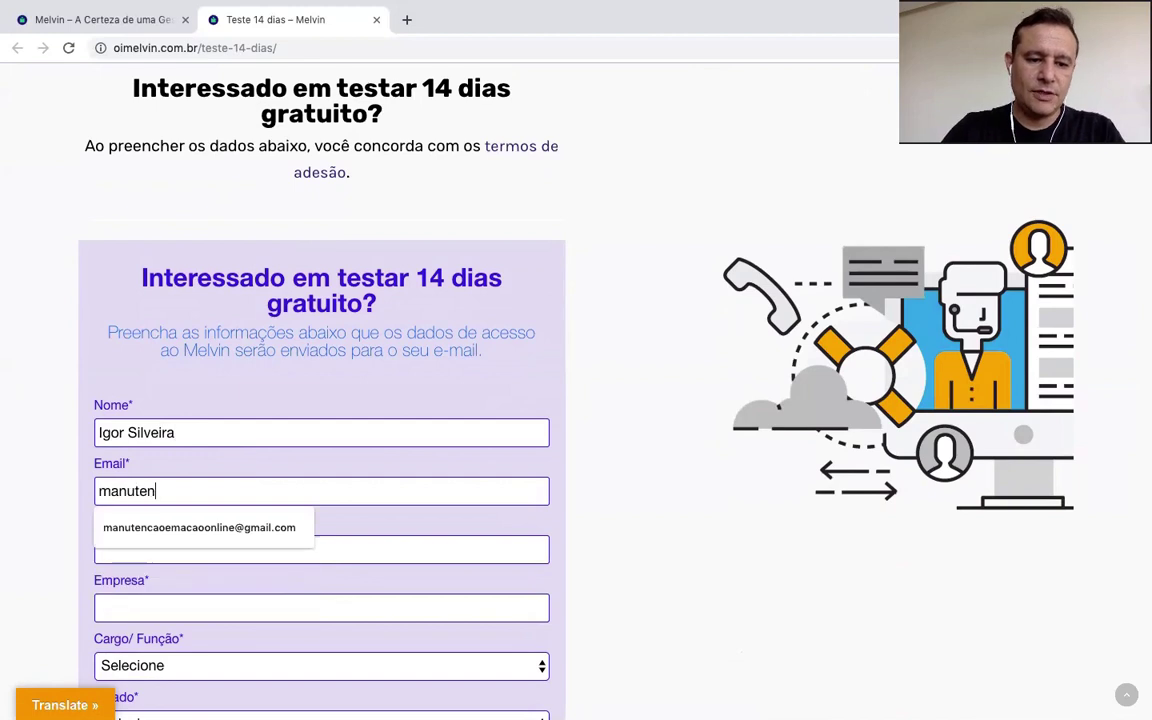
pyautogui.press('Down')
pyautogui.press('Return')
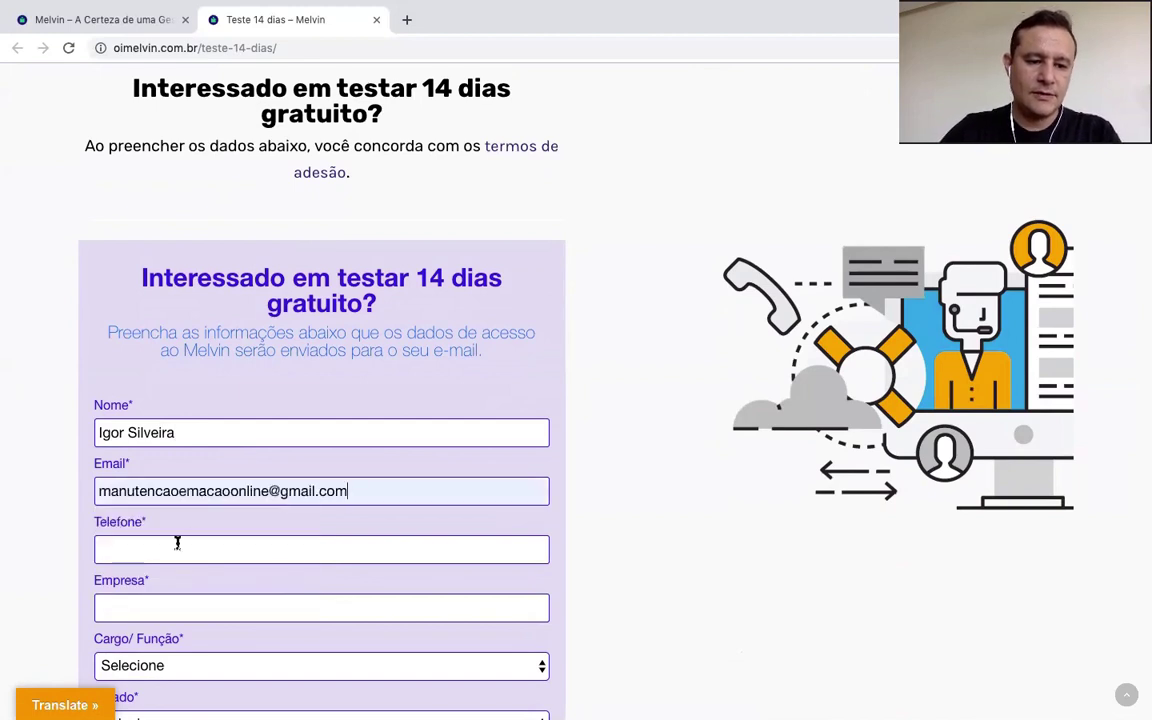
pyautogui.click(178, 550)
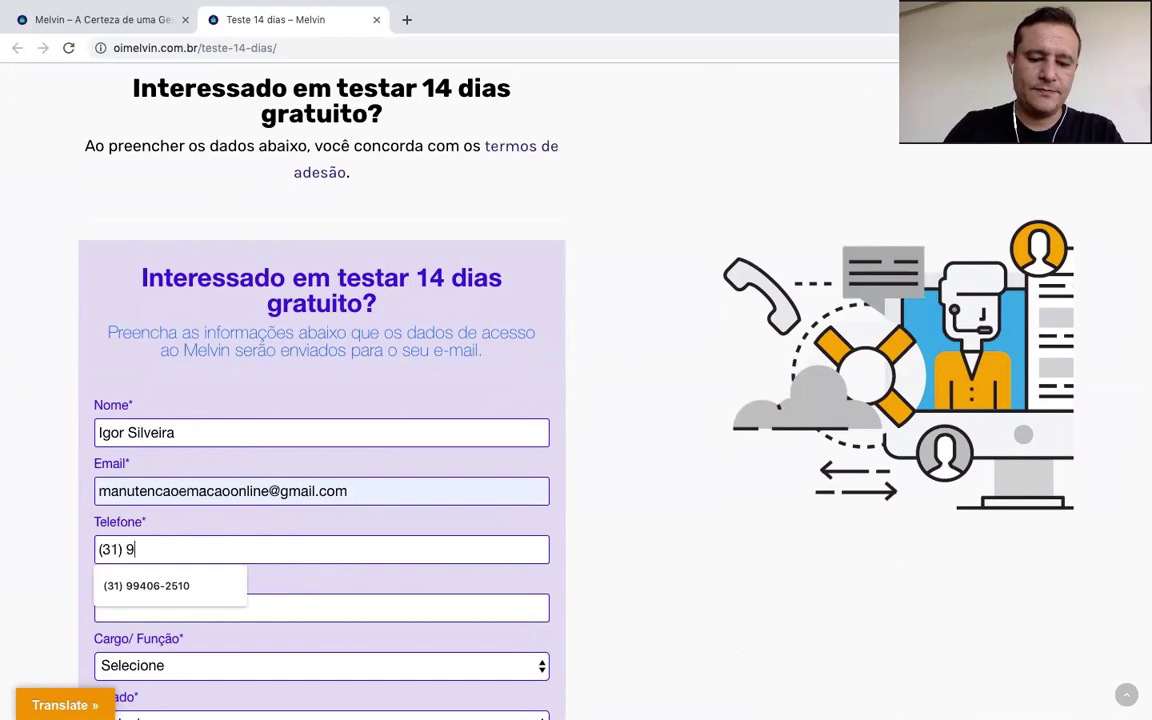
pyautogui.click(171, 608)
pyautogui.write('M')
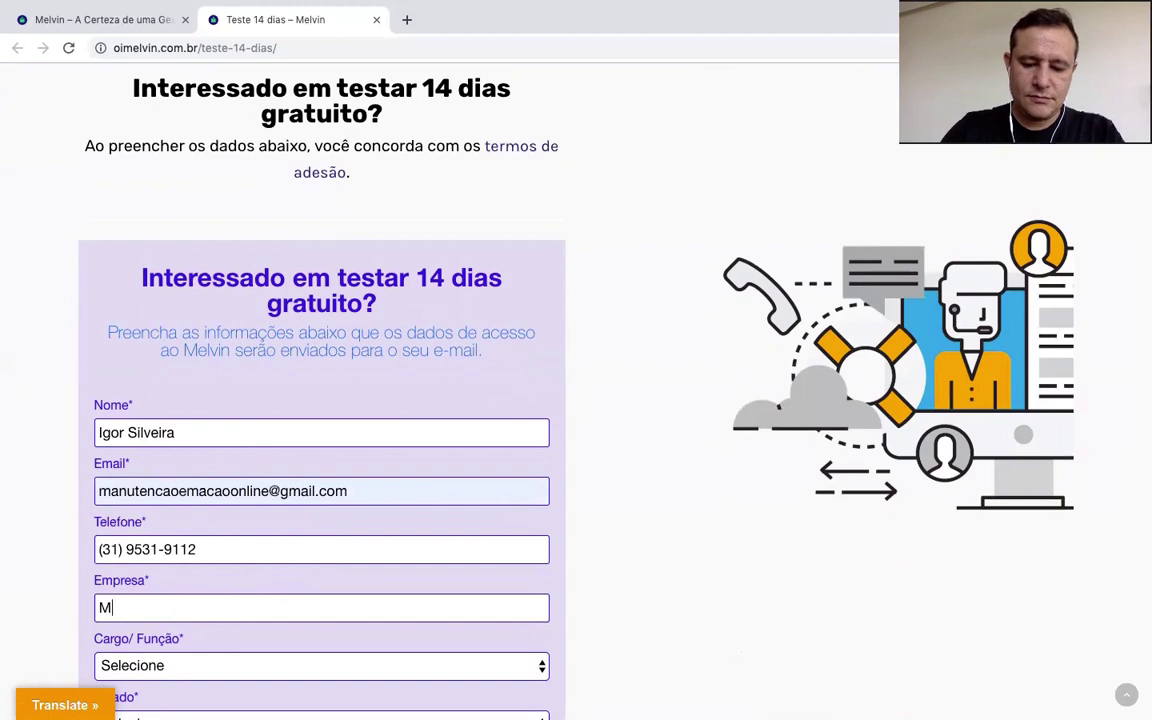
pyautogui.write('anutenção ')
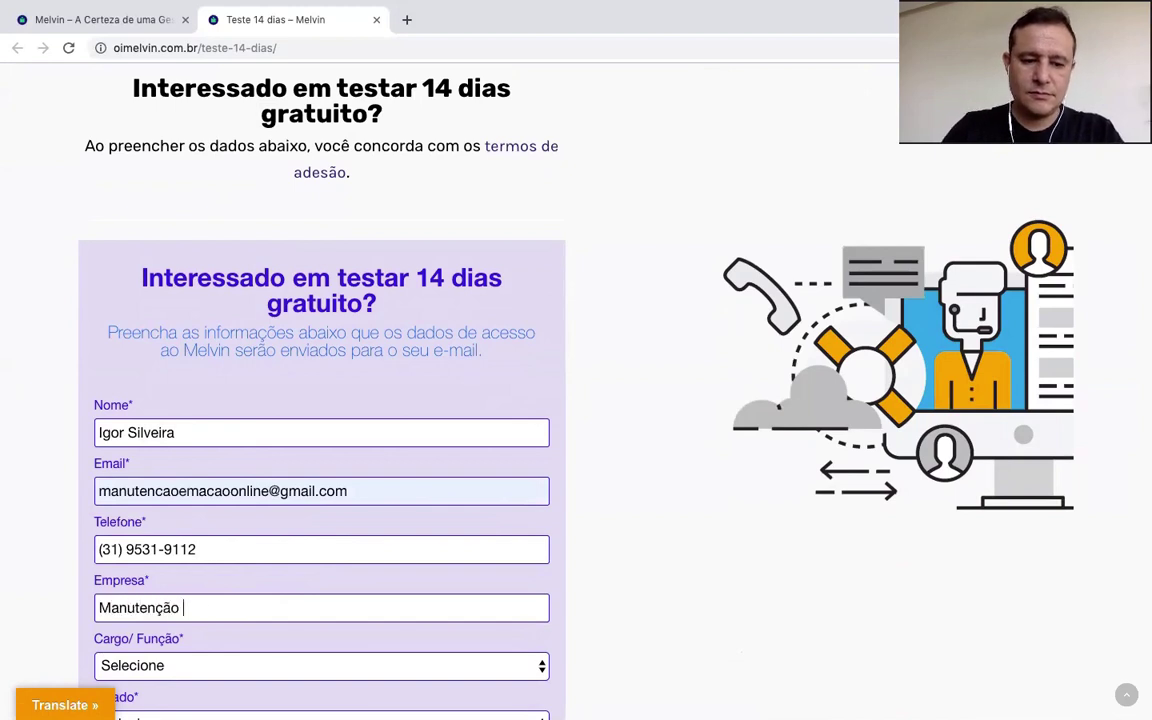
pyautogui.write('em Ação')
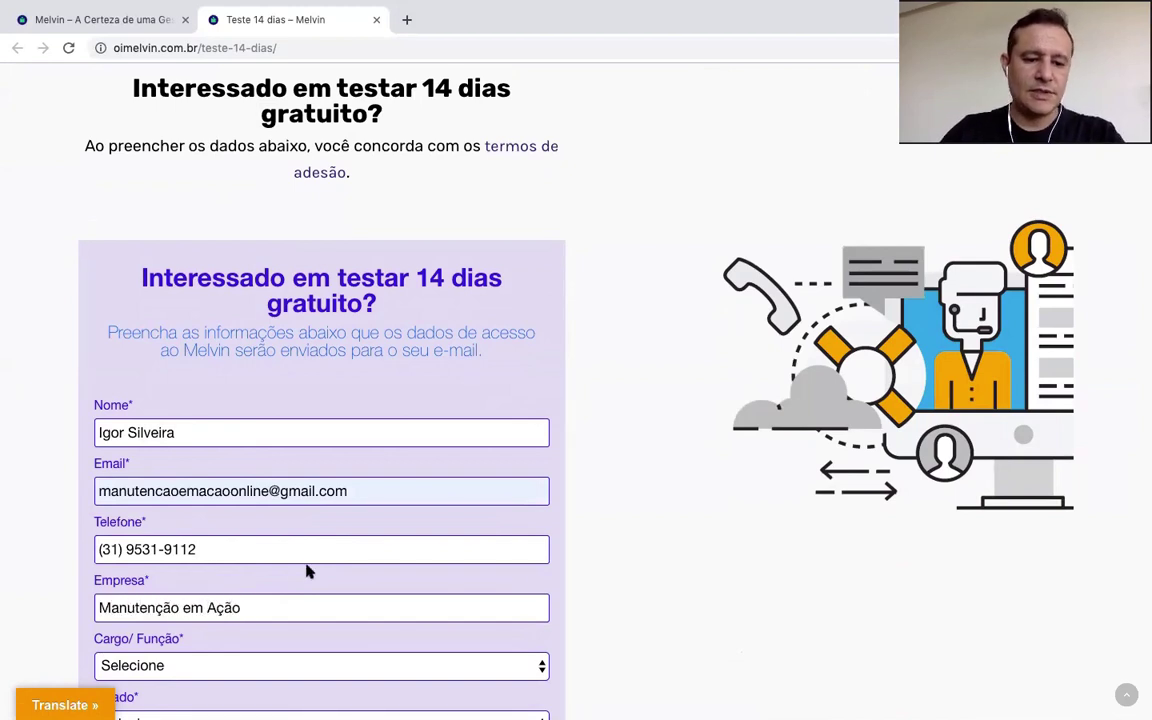
# Step: Choose role Dono/ Sócio, state MG and source Outros in the dropdowns
pyautogui.scroll(-5, 321, 572)
pyautogui.scroll(-2, 321, 576)
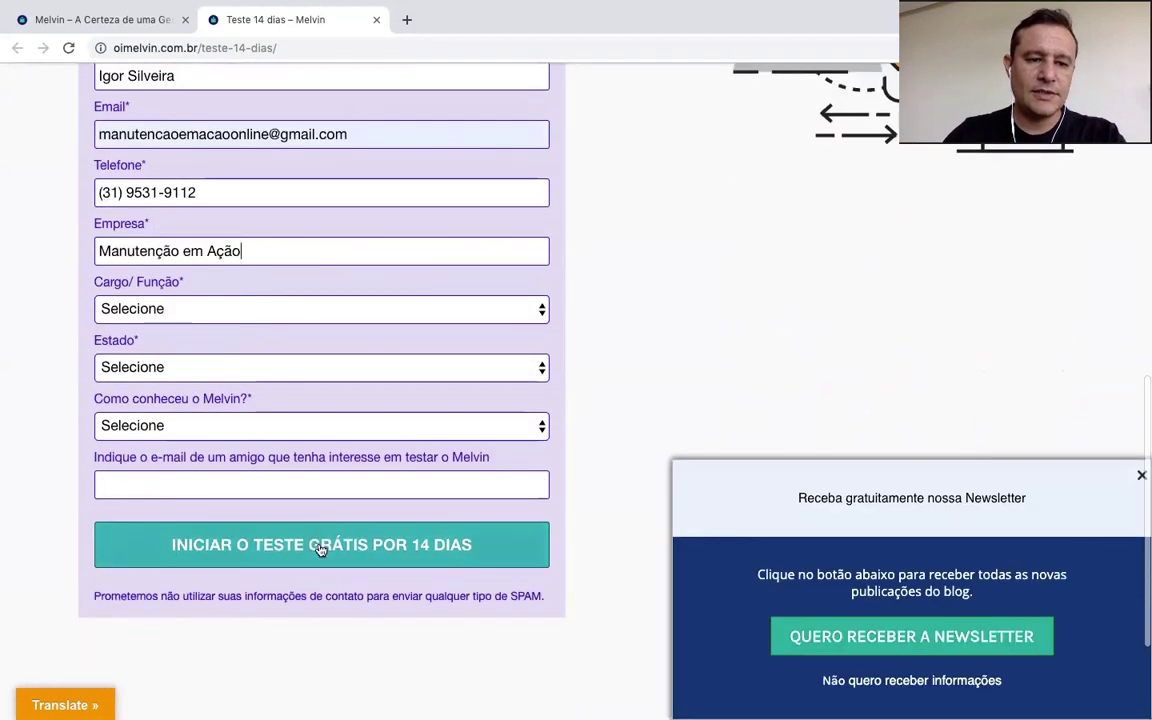
pyautogui.click(322, 310)
pyautogui.click(316, 332)
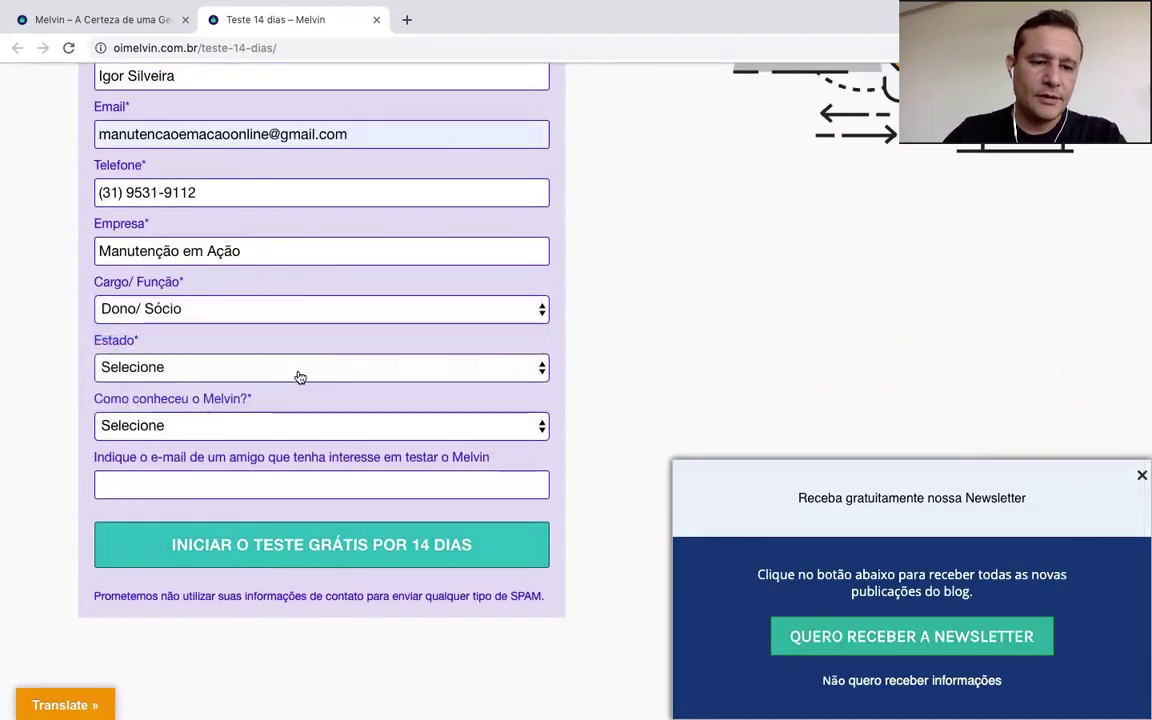
pyautogui.click(298, 372)
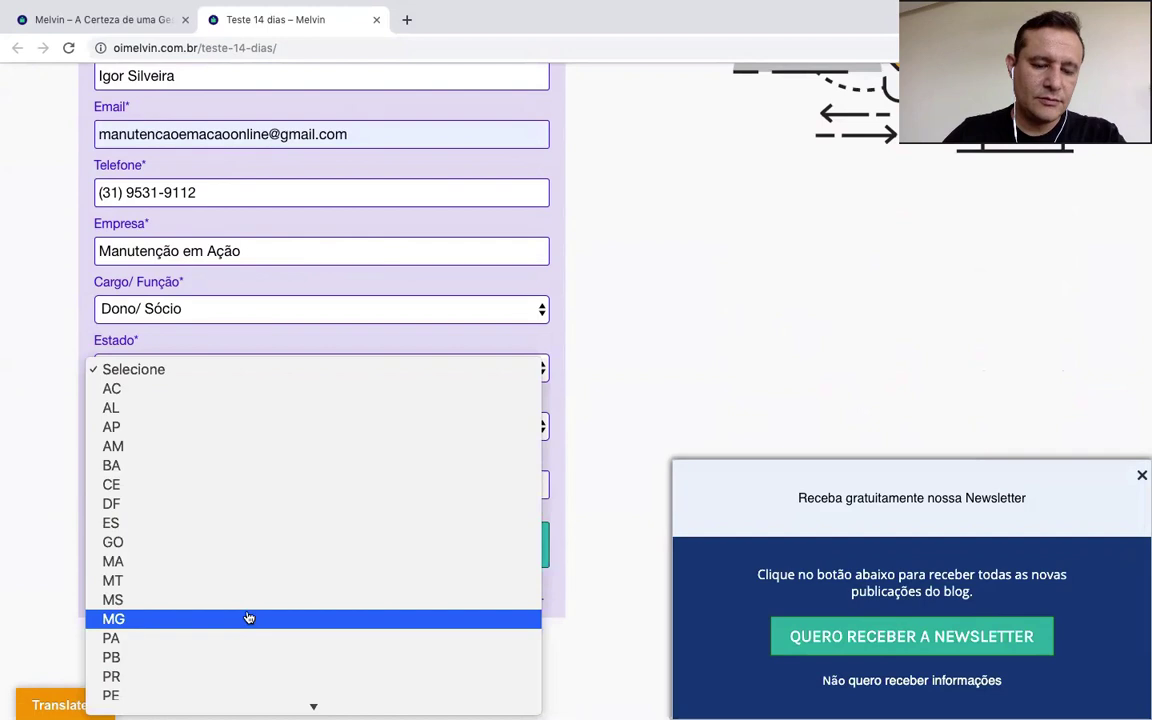
pyautogui.click(247, 618)
pyautogui.click(256, 430)
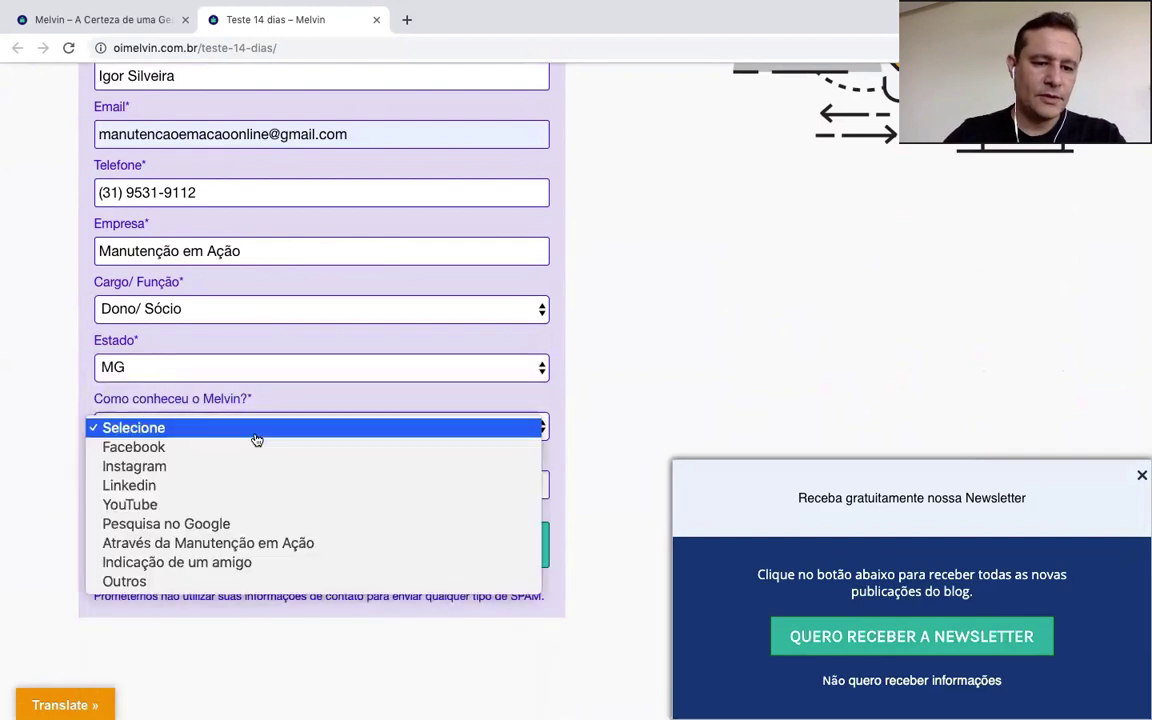
pyautogui.click(241, 584)
# Step: Leave the friend e-mail field blank and submit the free-trial form
pyautogui.click(240, 484)
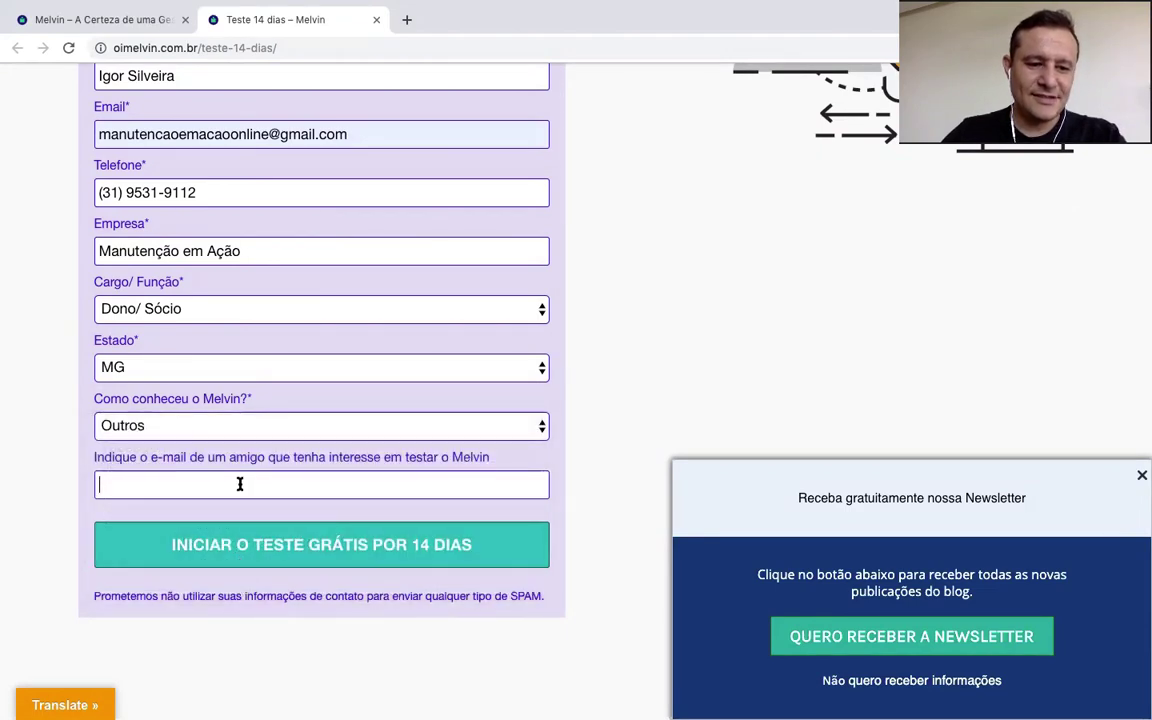
pyautogui.scroll(1, 450, 490)
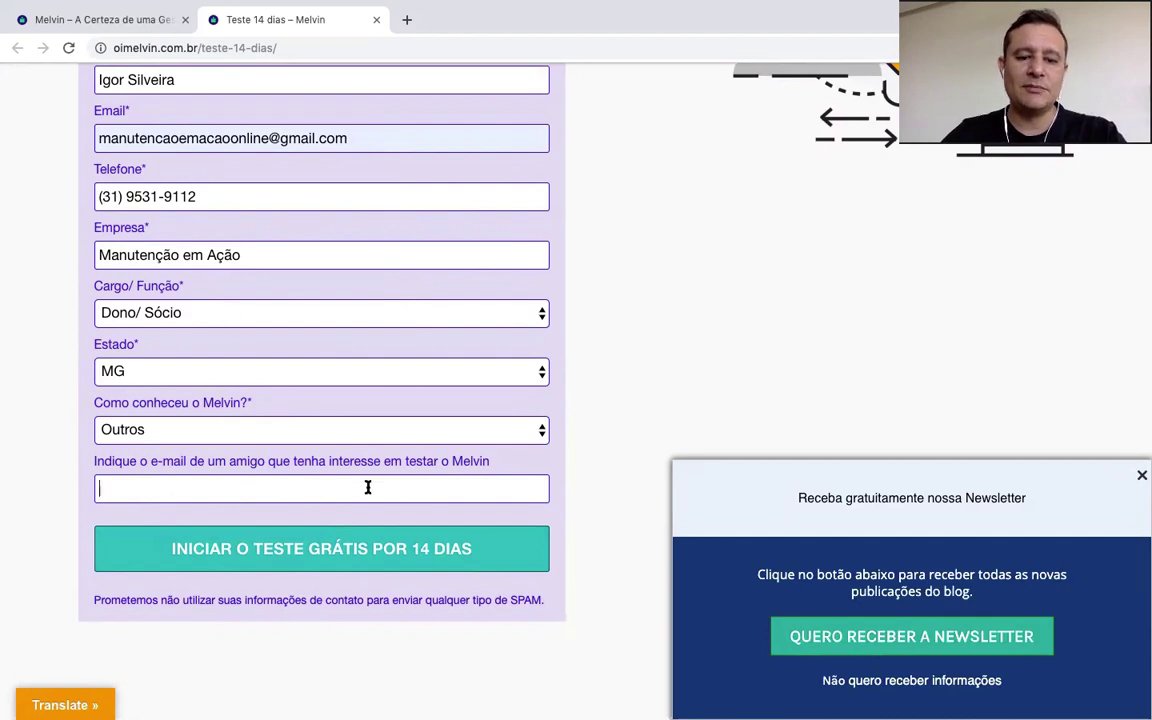
pyautogui.click(315, 552)
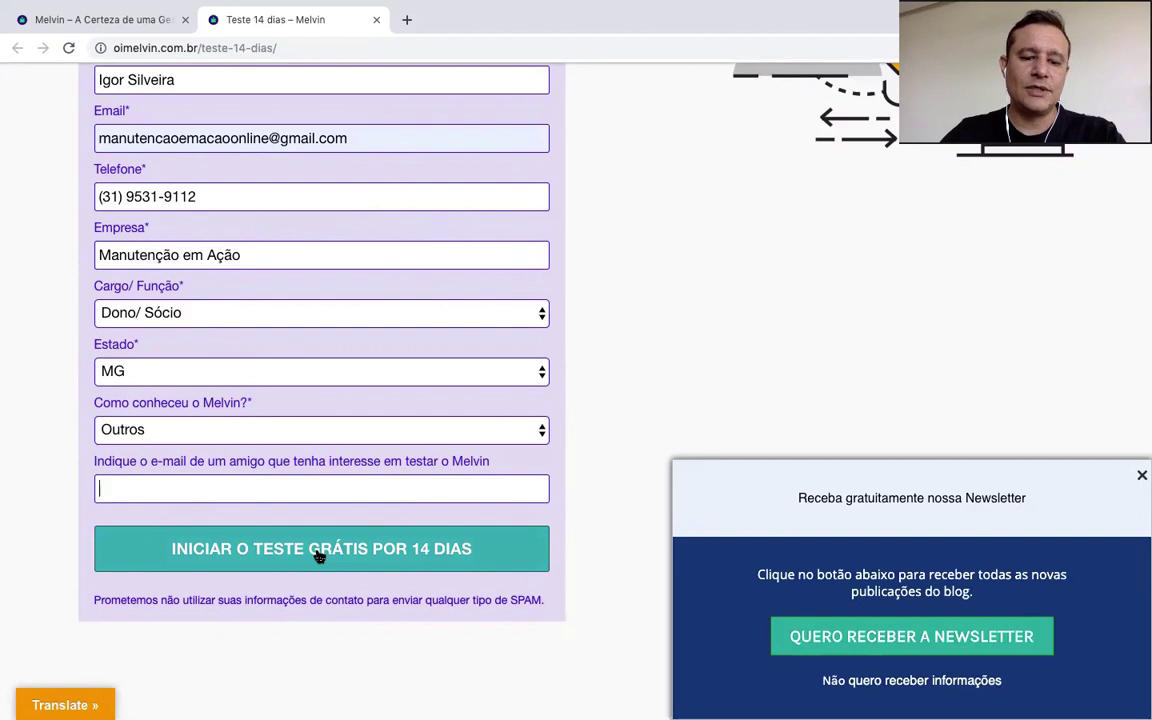
pyautogui.click(318, 553)
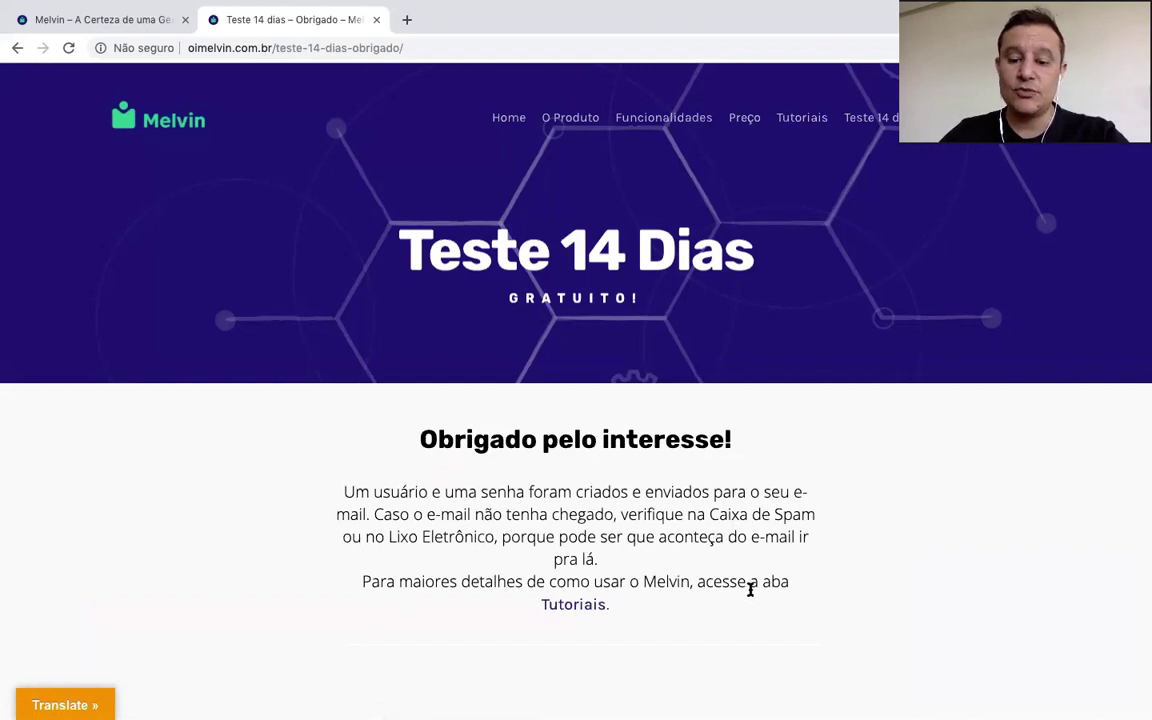
# Step: Scroll the 'Obrigado pelo interesse!' page confirming the login credentials were e-mailed
pyautogui.scroll(-2, 751, 591)
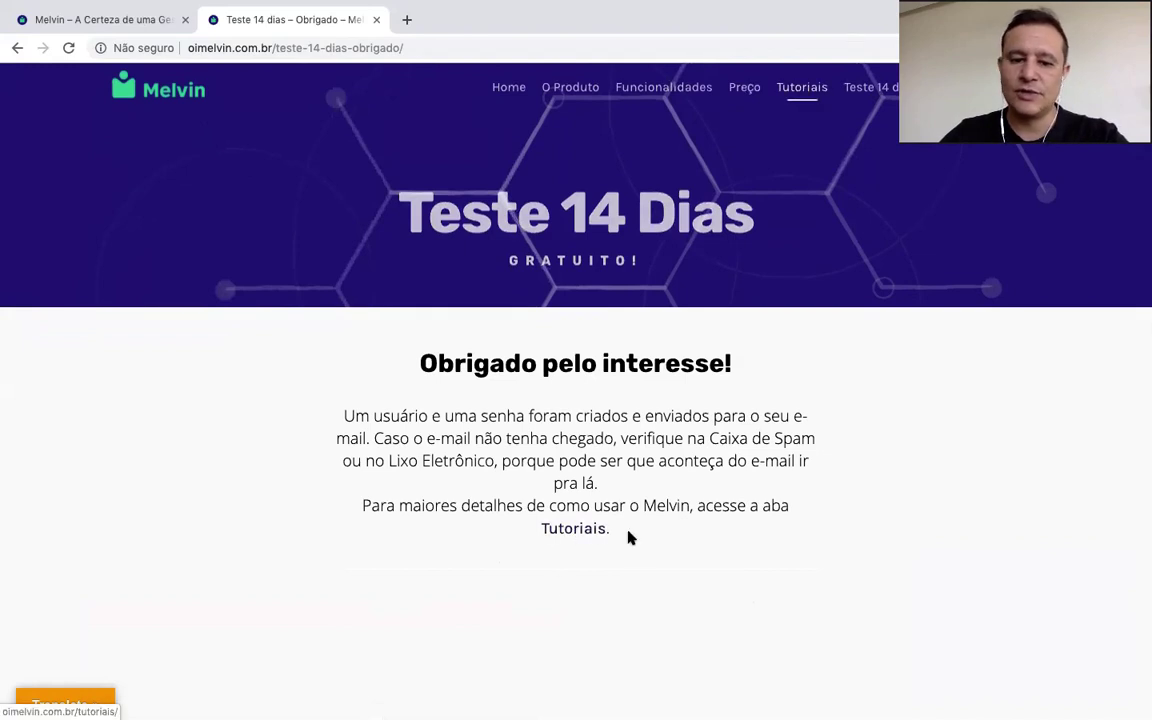
# Step: Open Tutoriais and browse its tutorial video grid and free e-book section
pyautogui.click(576, 535)
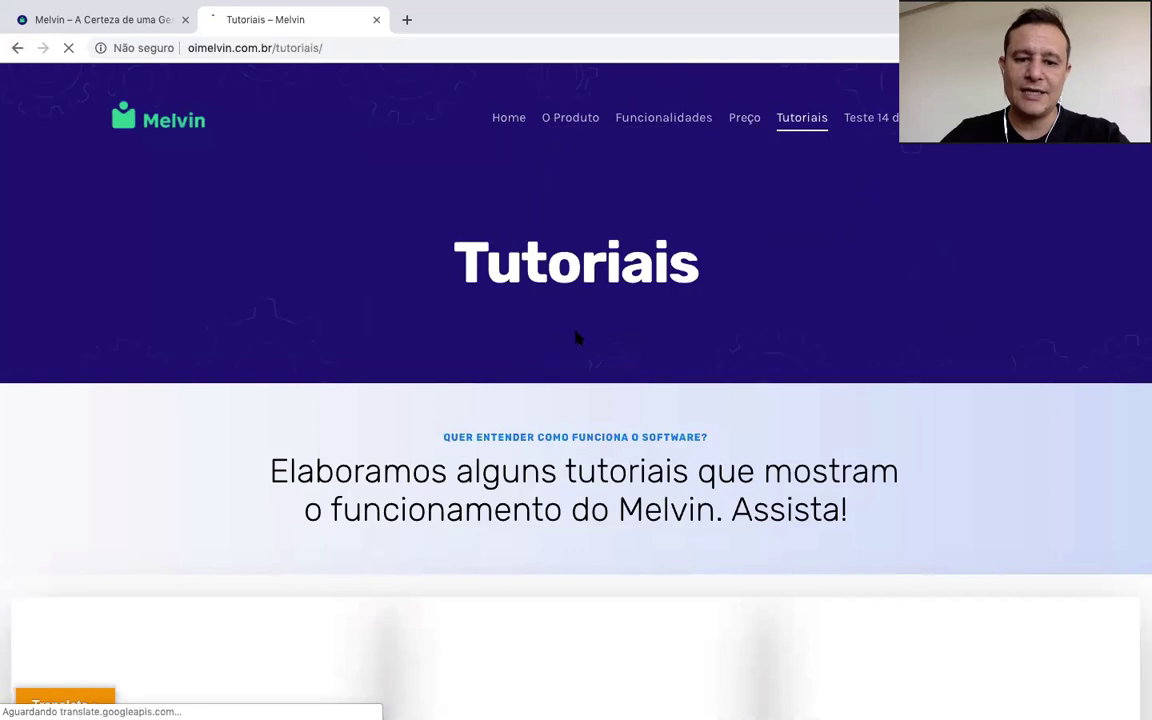
pyautogui.scroll(-3, 576, 338)
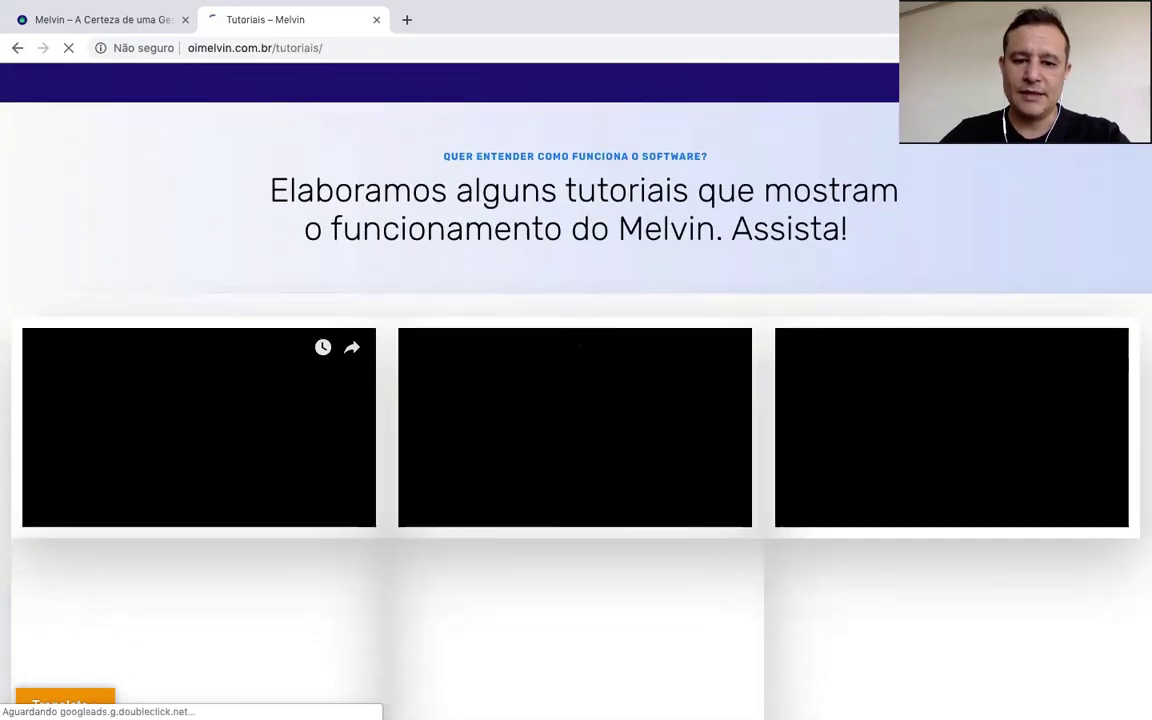
pyautogui.scroll(-1, 580, 345)
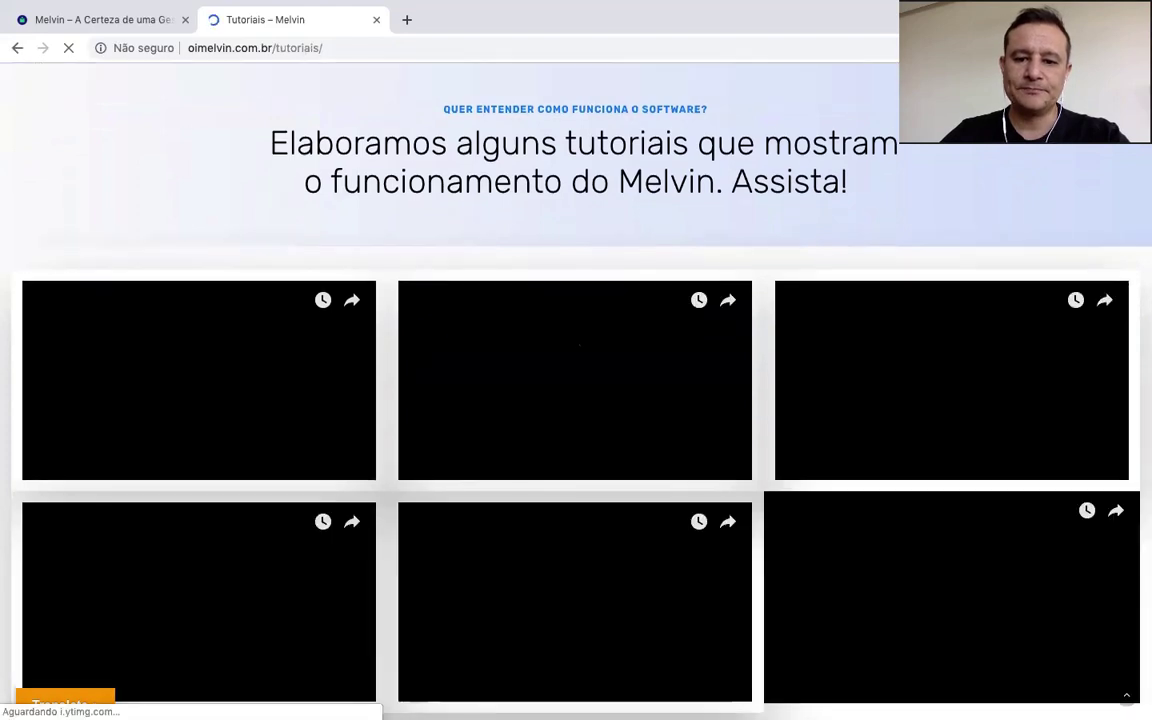
pyautogui.scroll(-1, 173, 271)
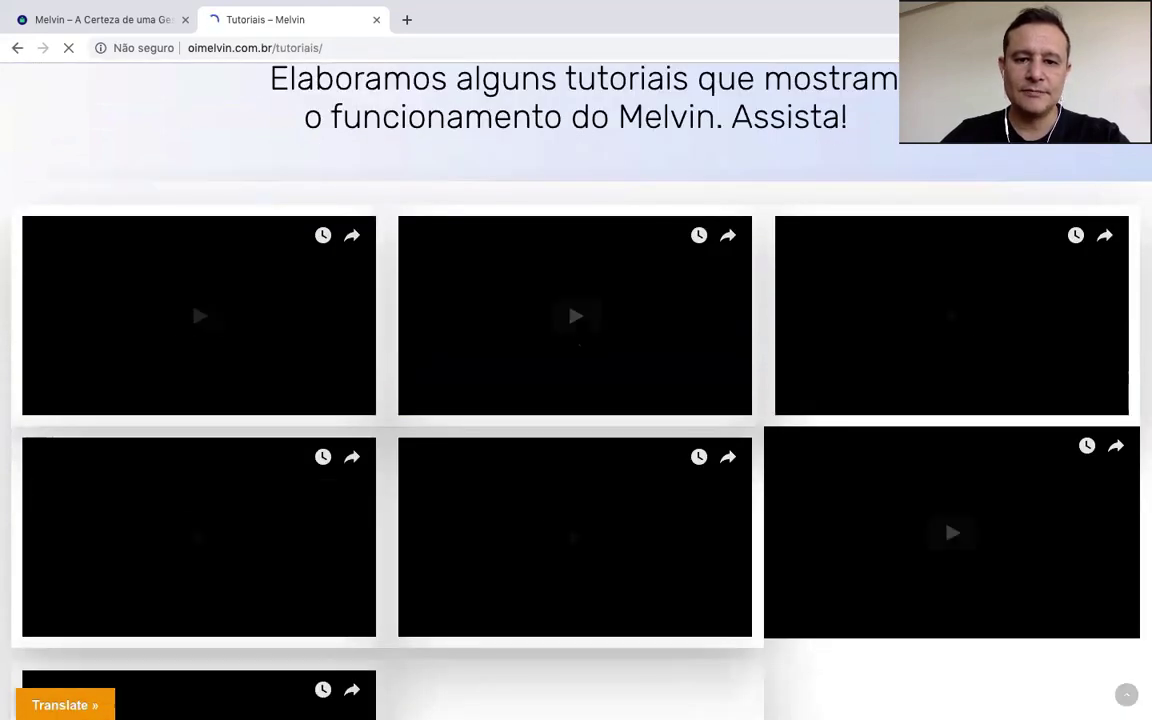
pyautogui.scroll(-1, 576, 334)
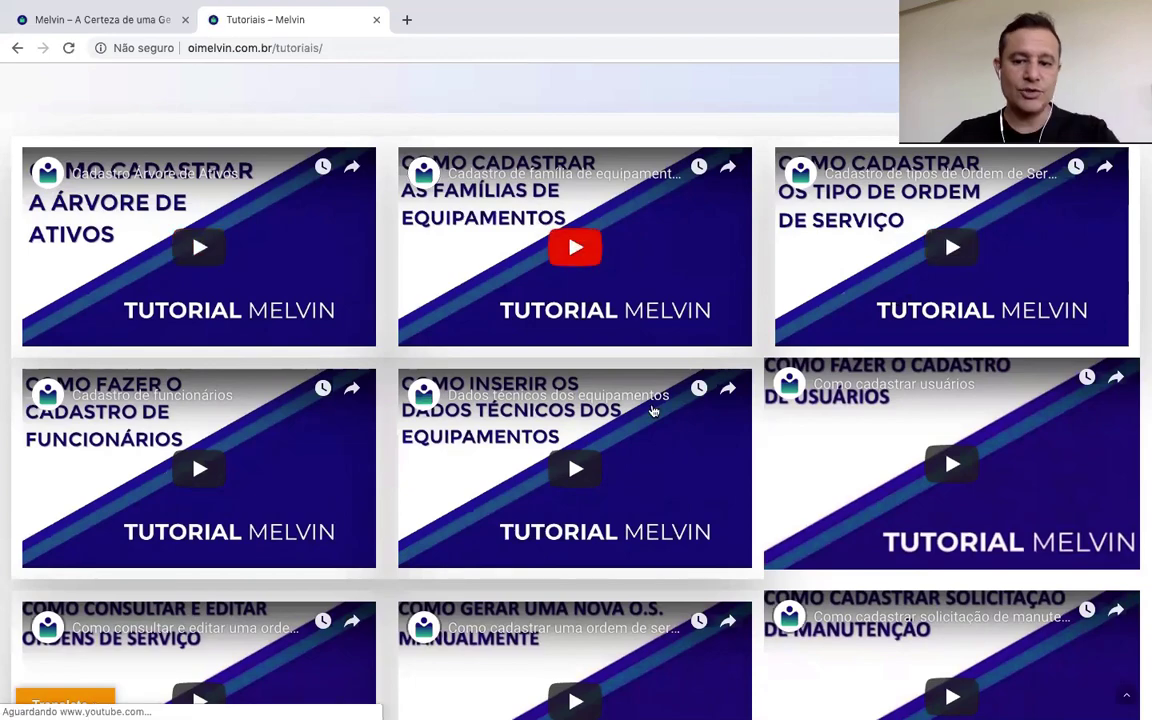
pyautogui.scroll(-2, 650, 408)
pyautogui.scroll(-6, 650, 408)
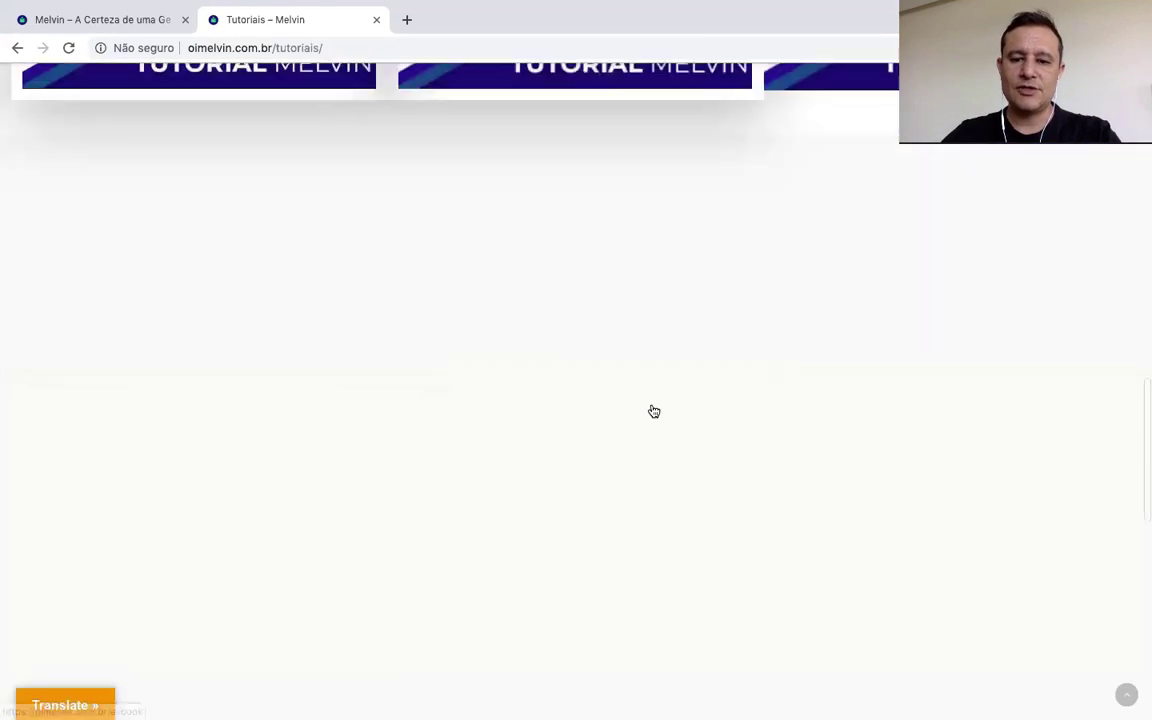
pyautogui.scroll(5, 650, 408)
pyautogui.scroll(-6, 650, 408)
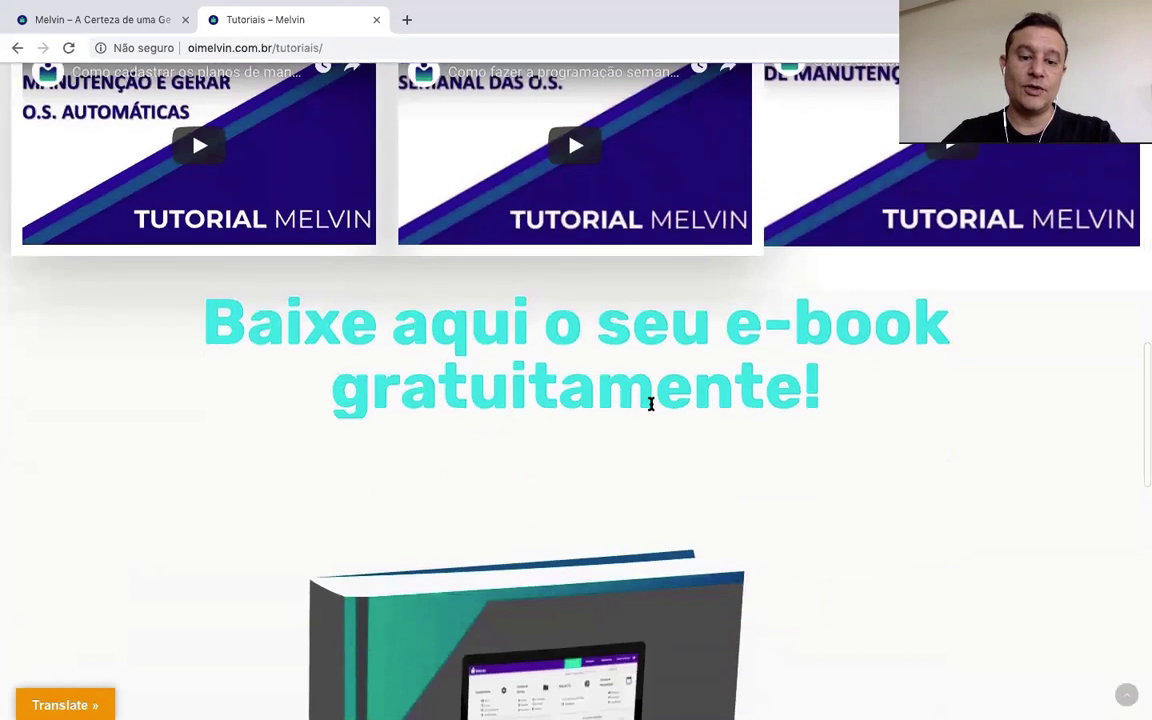
pyautogui.scroll(-4, 650, 410)
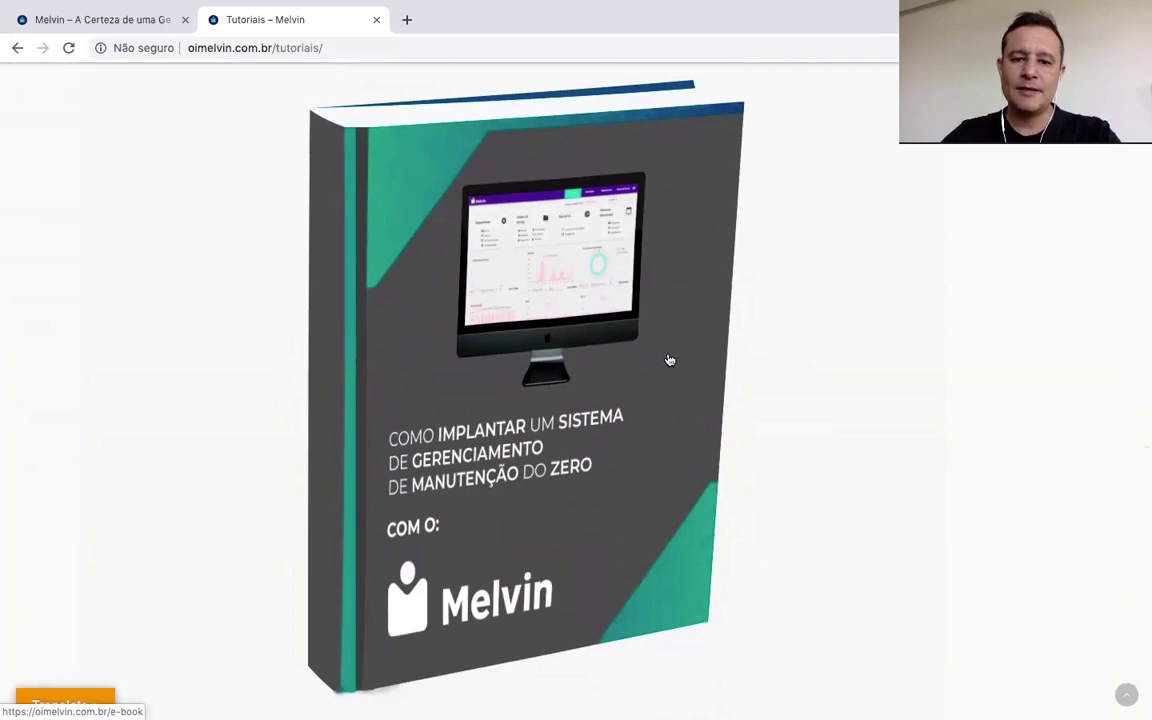
pyautogui.scroll(10, 830, 329)
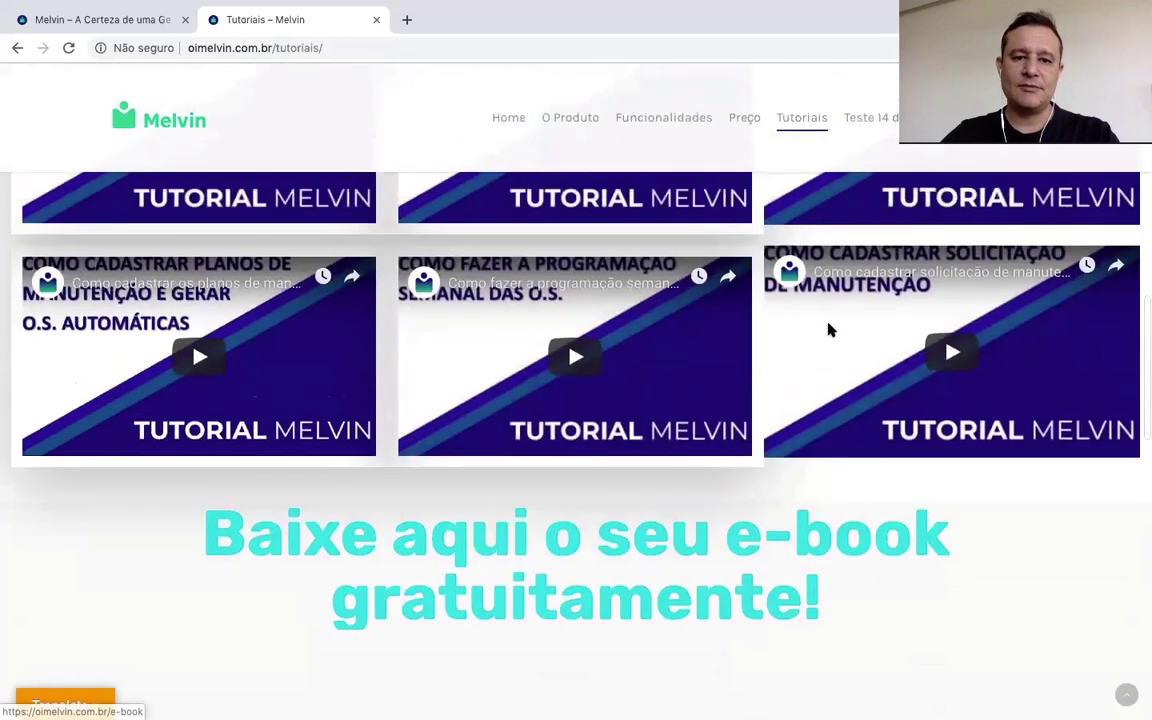
pyautogui.scroll(1, 830, 330)
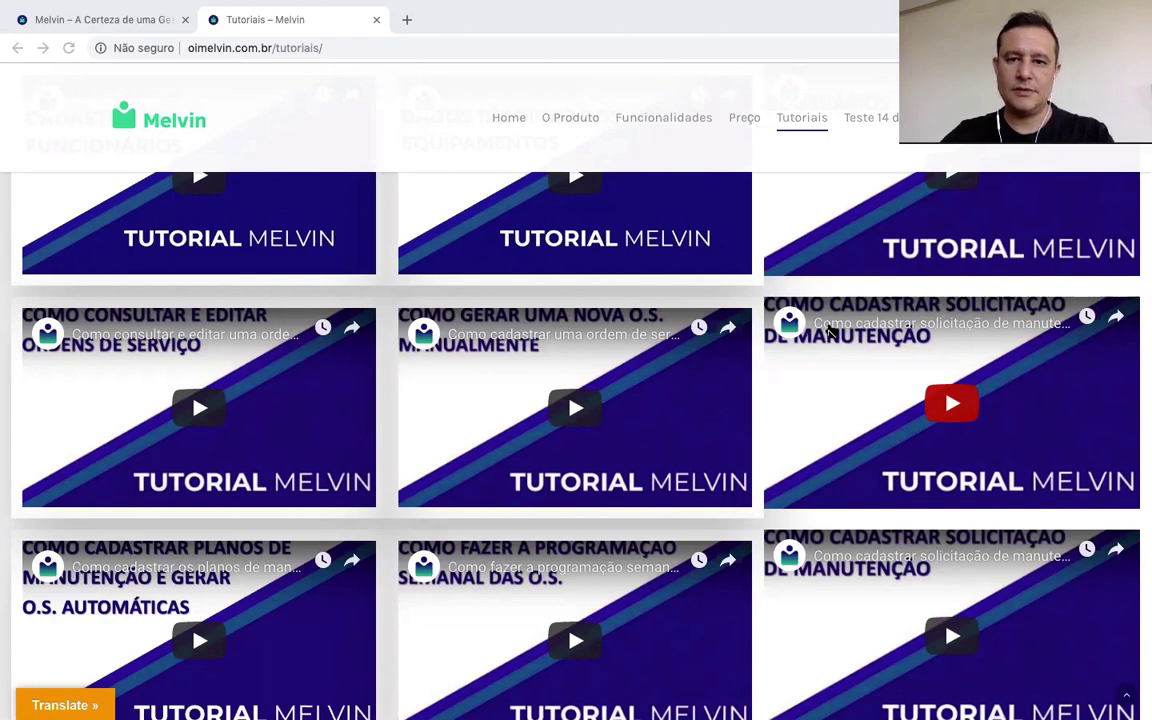
# Step: Load the Melvin app login page in a new browser tab
pyautogui.click(406, 22)
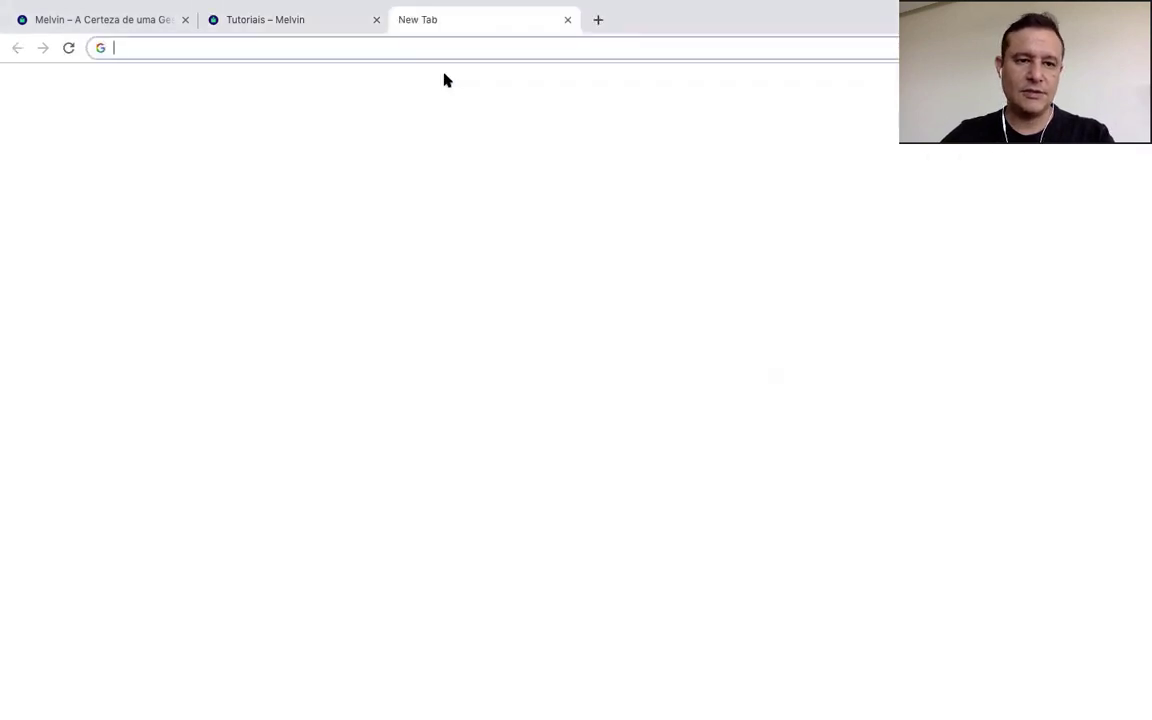
pyautogui.write('http://app-manutencao-prd.azurewebsites.net')
pyautogui.press('Return')
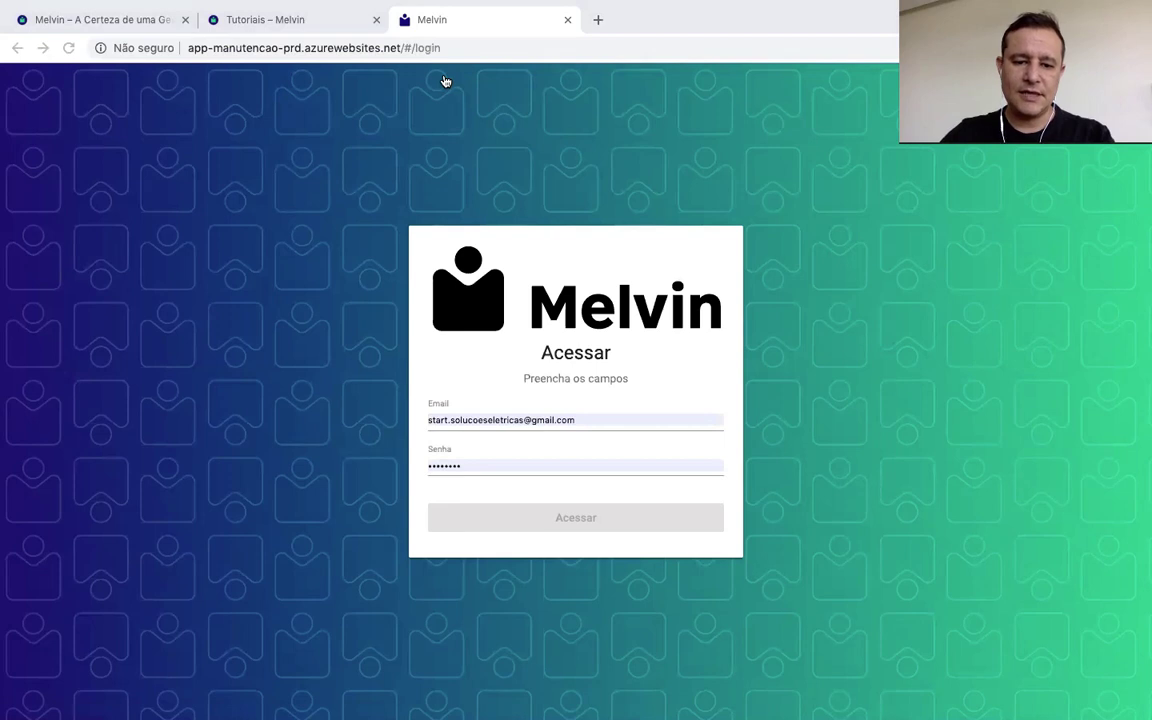
pyautogui.click(522, 468)
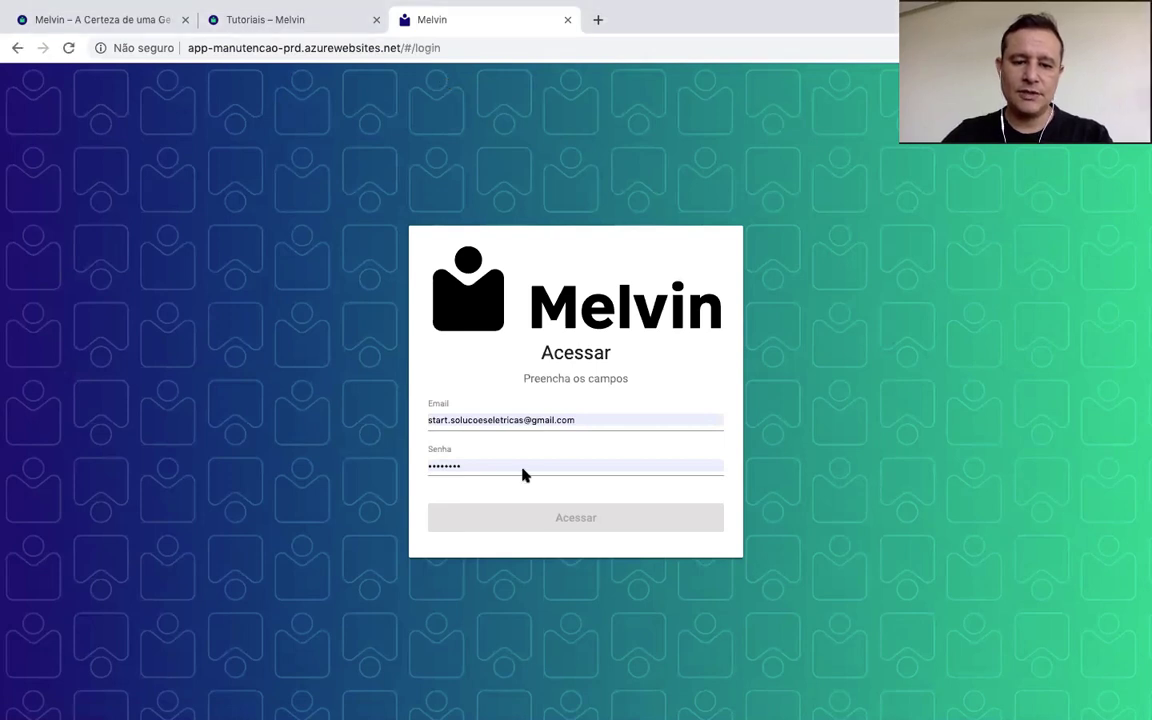
# Step: Replace the pre-filled login e-mail with the other account's e-mail address
pyautogui.click(630, 413)
pyautogui.tripleClick(633, 423)
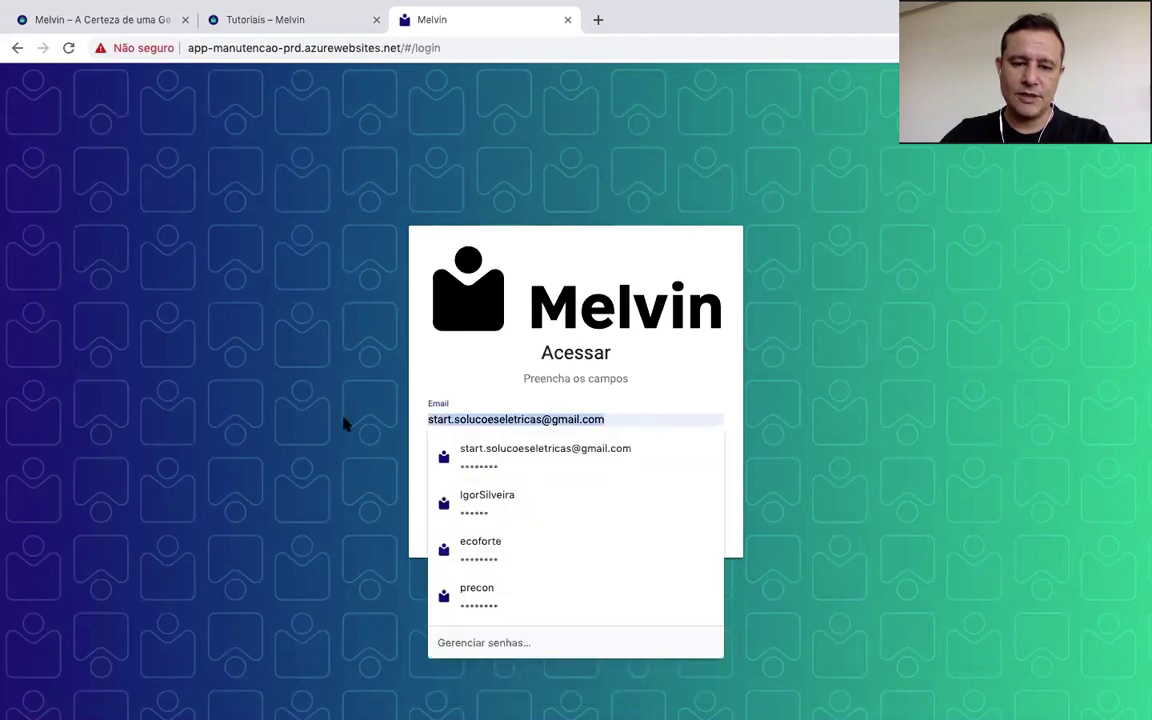
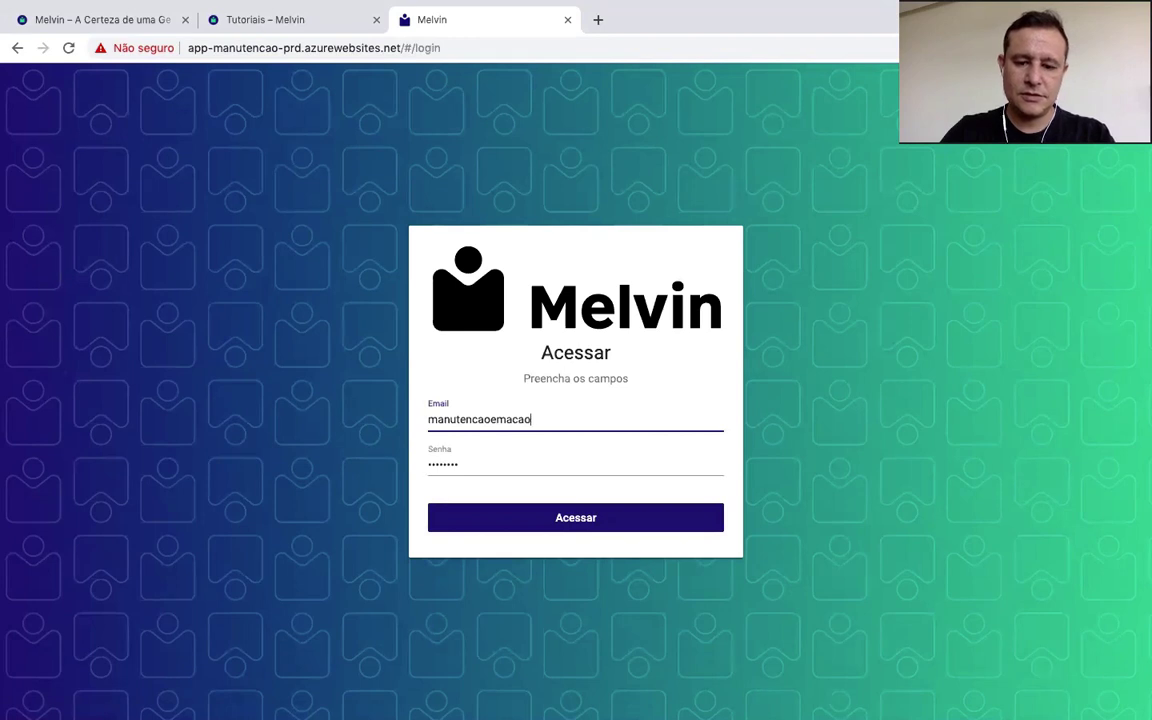
# Step: Sign in, accept the guided help tour, and go to the Parâmetros page
pyautogui.click(603, 521)
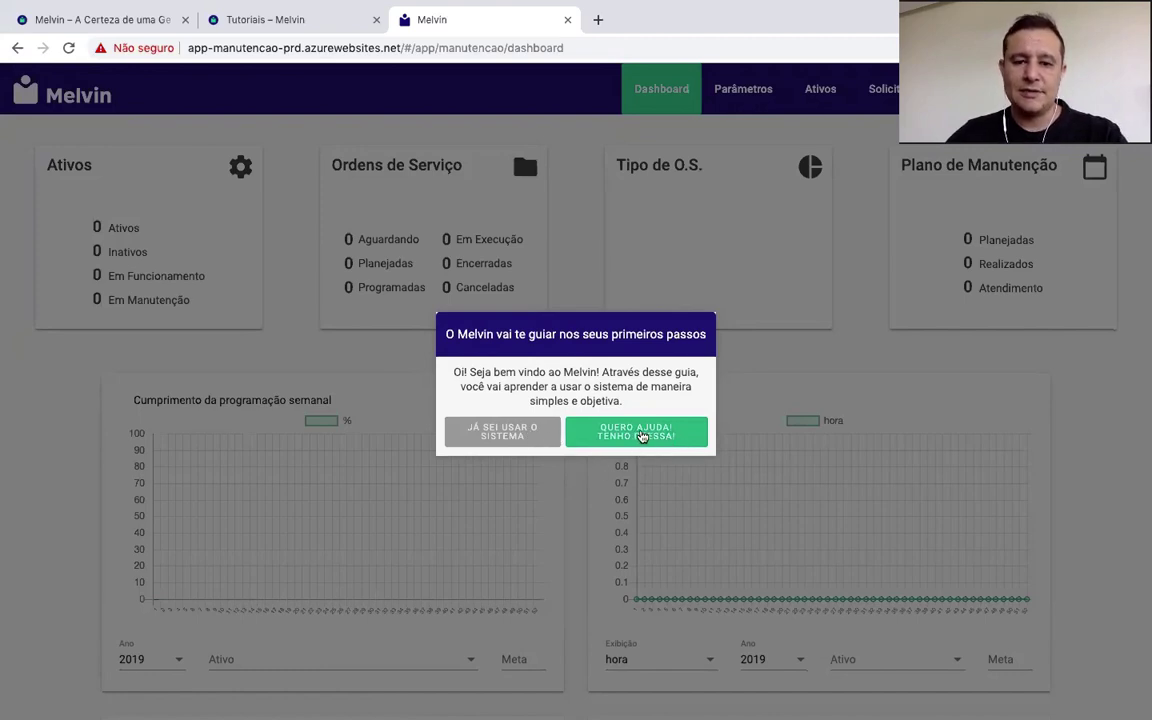
pyautogui.click(641, 437)
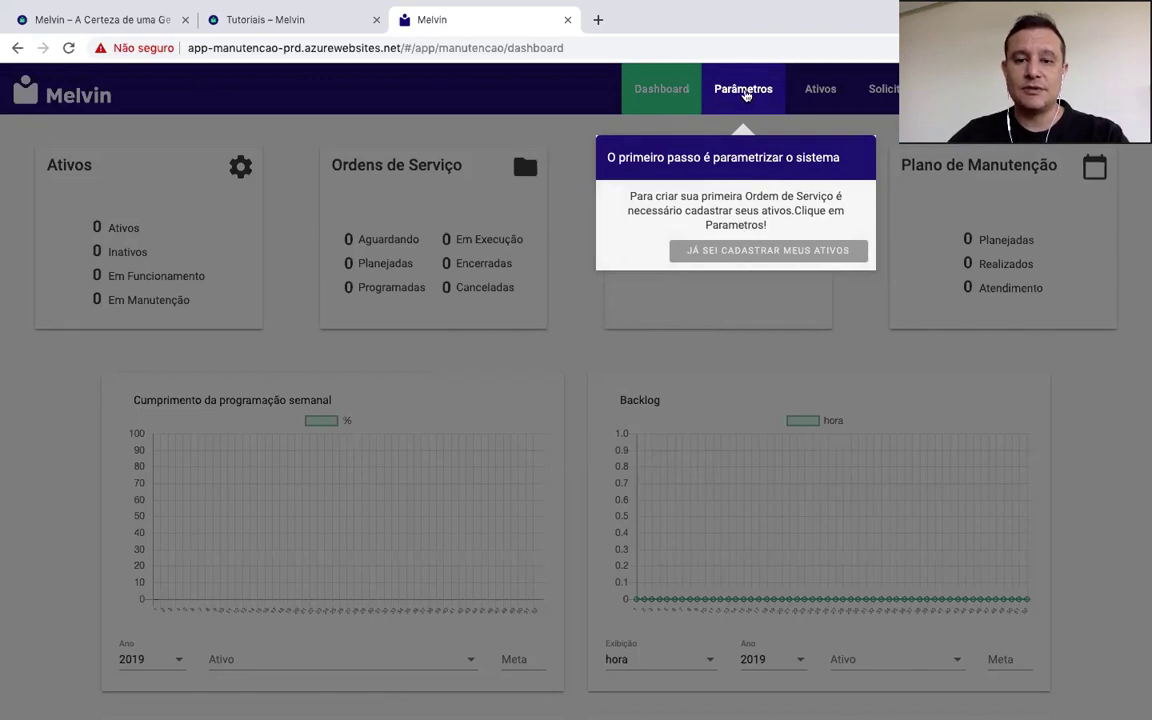
pyautogui.click(744, 92)
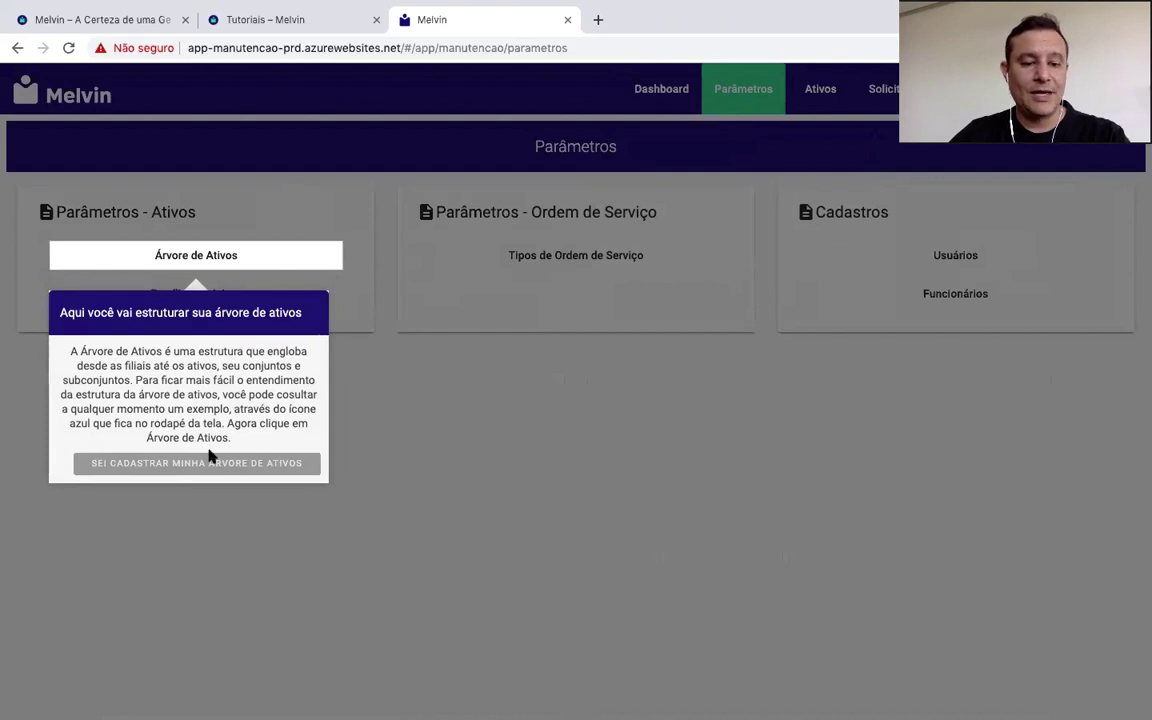
# Step: Open Árvore de Ativos under Parâmetros - Ativos to see the five-level legend
pyautogui.click(198, 257)
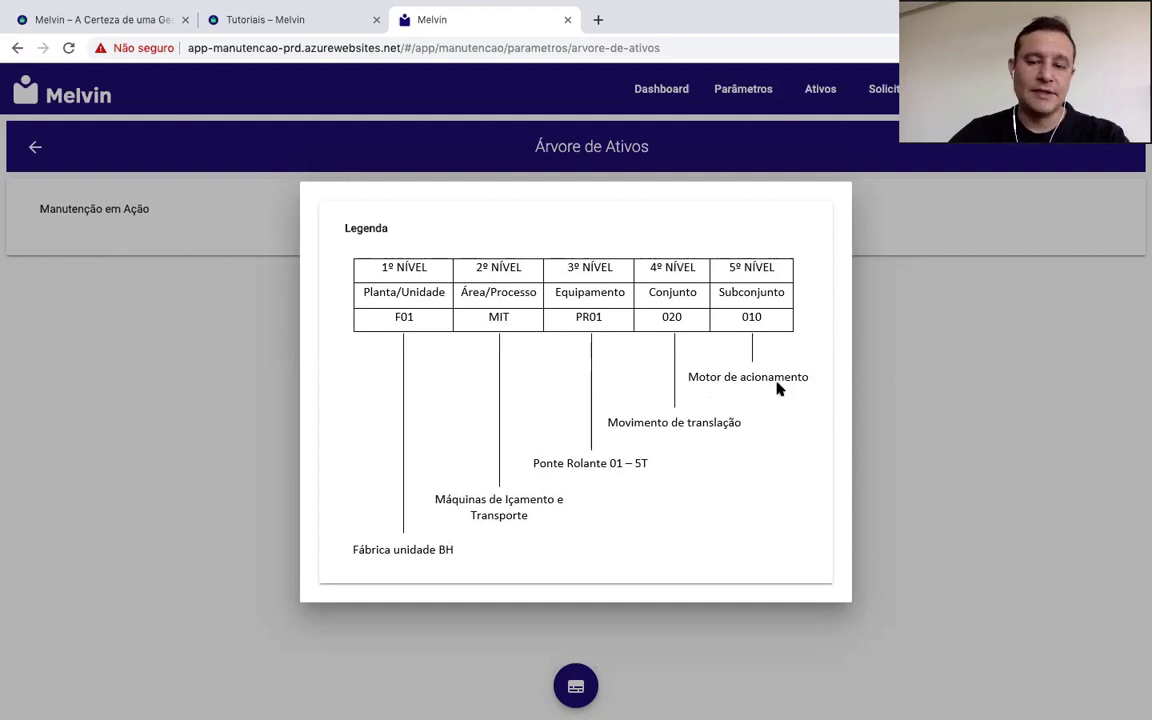
# Step: Dismiss the legend and begin adding a level under 'Manutenção em Ação'
pyautogui.click(882, 329)
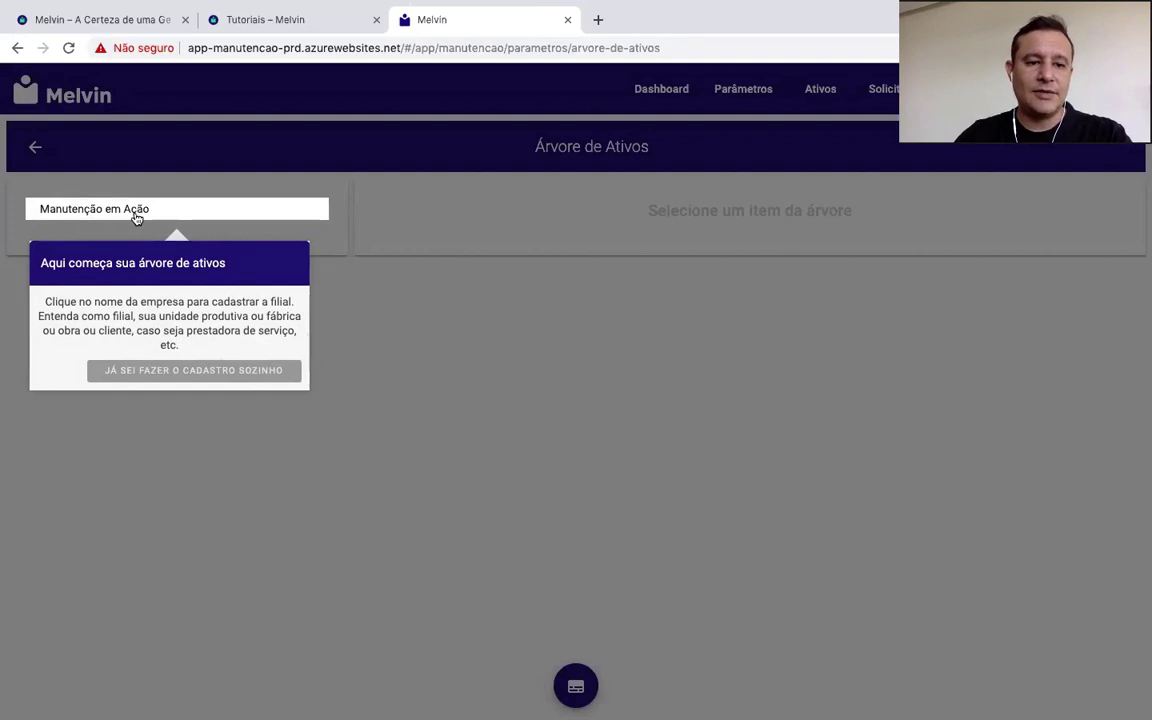
pyautogui.click(136, 210)
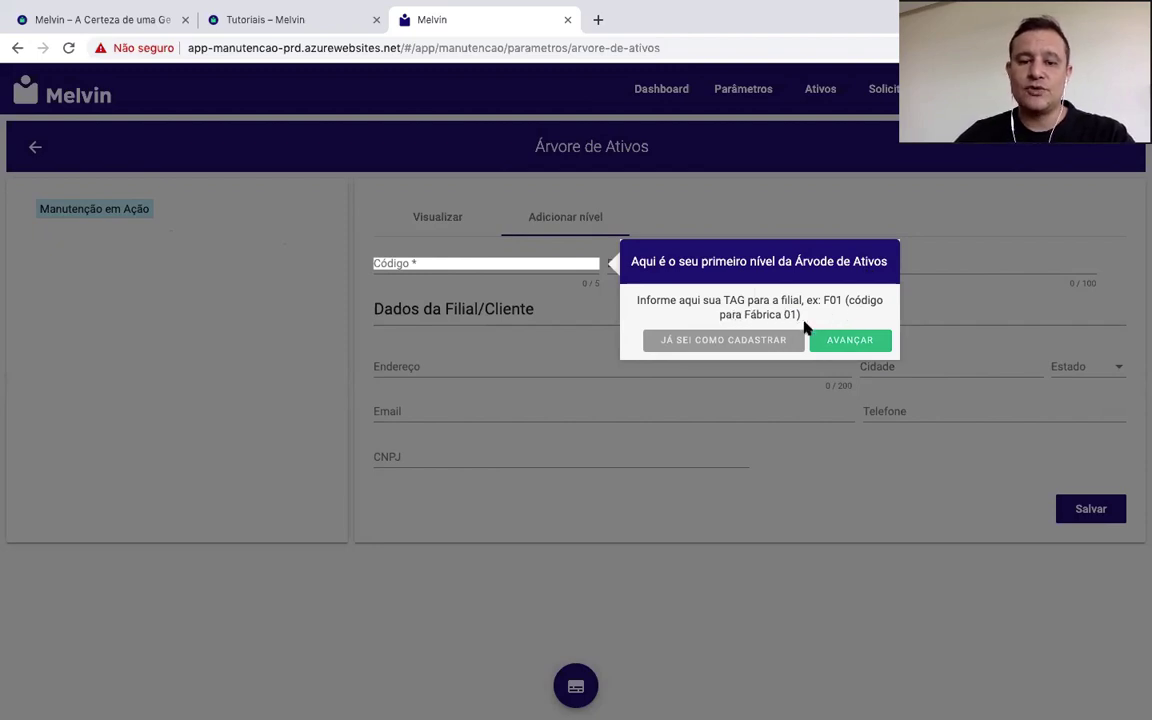
# Step: Enter F01 as the Código for the first-level branch
pyautogui.click(463, 263)
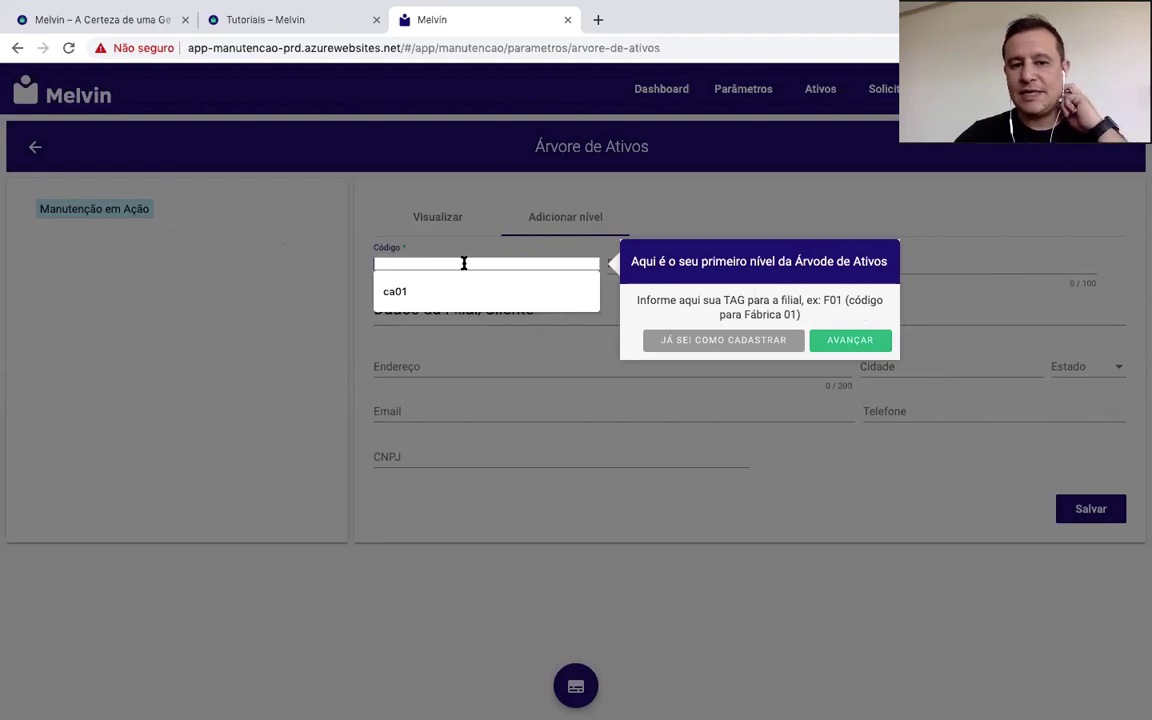
pyautogui.write('F01')
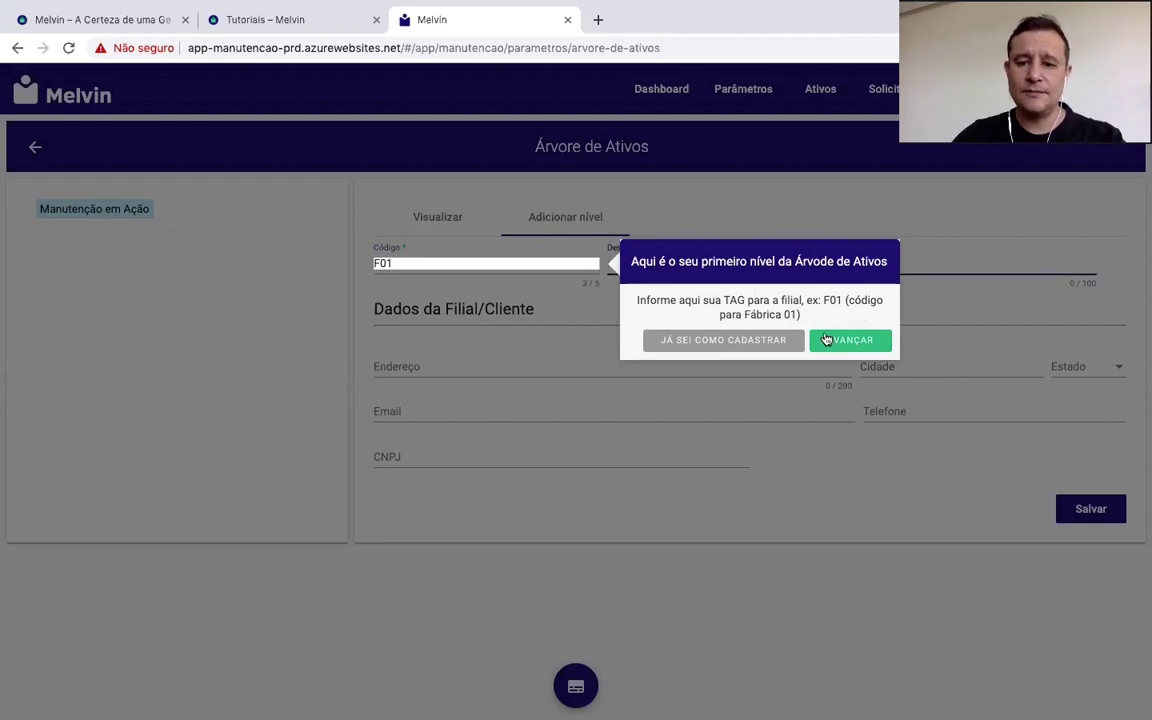
# Step: Describe branch F01 as 'FILIAL BH' and save it under Manutenção em Ação
pyautogui.click(838, 341)
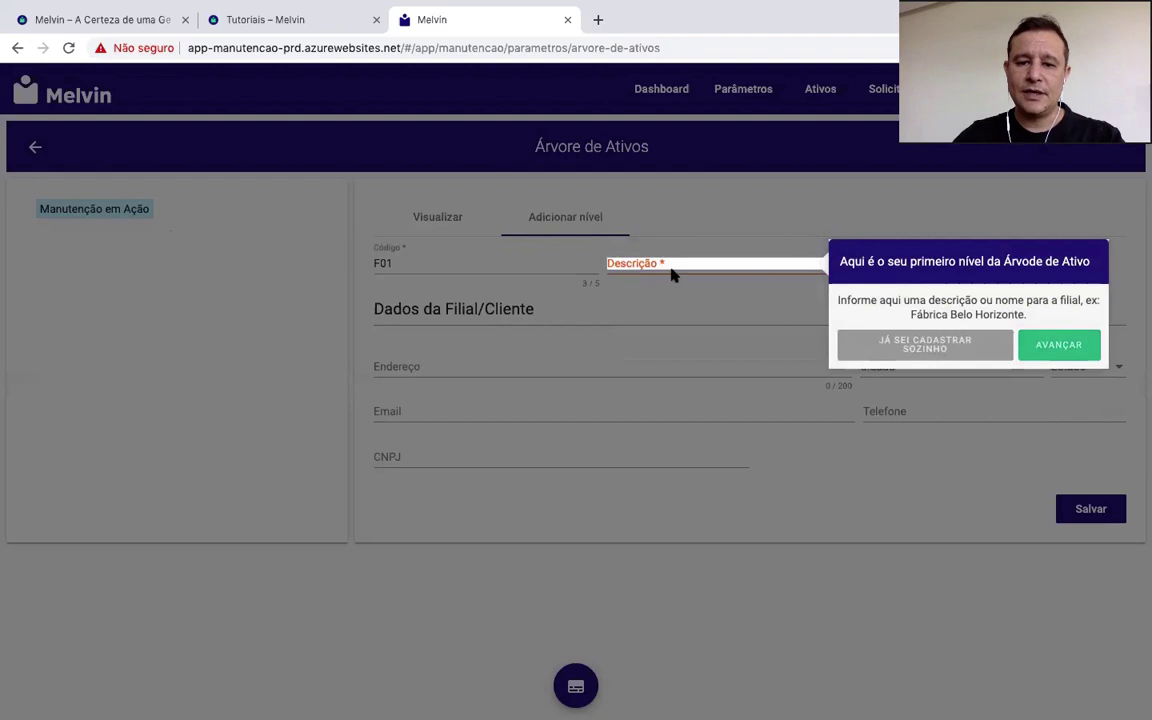
pyautogui.click(665, 265)
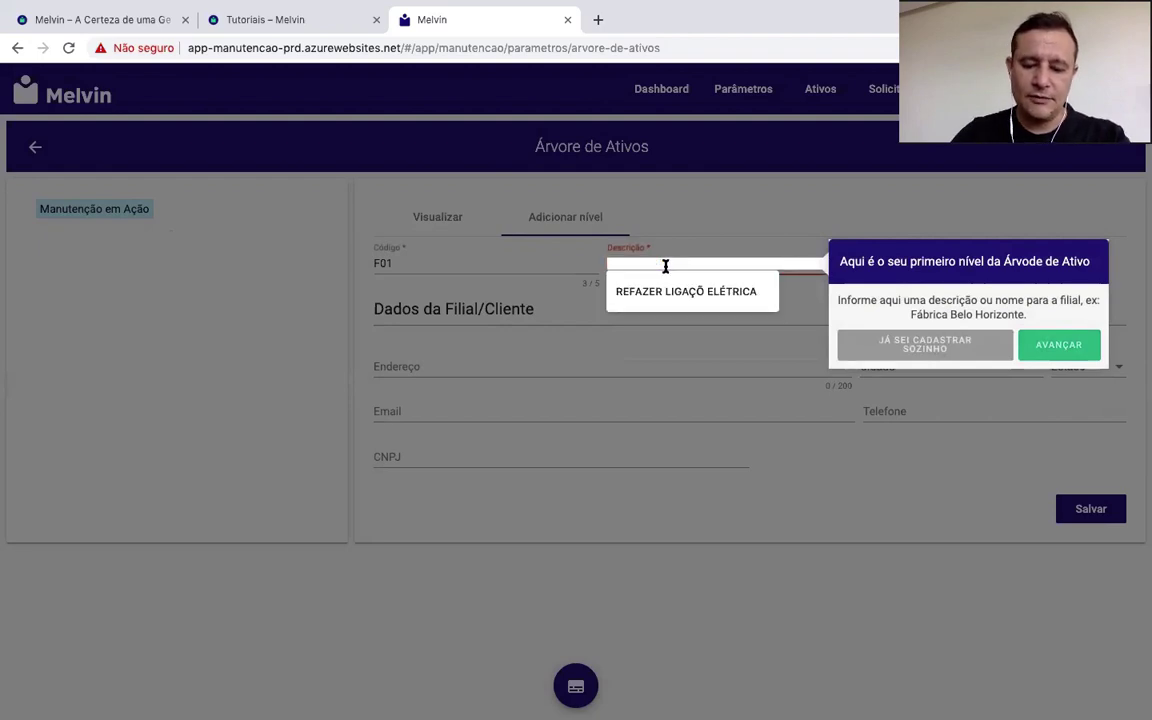
pyautogui.write('FILIA')
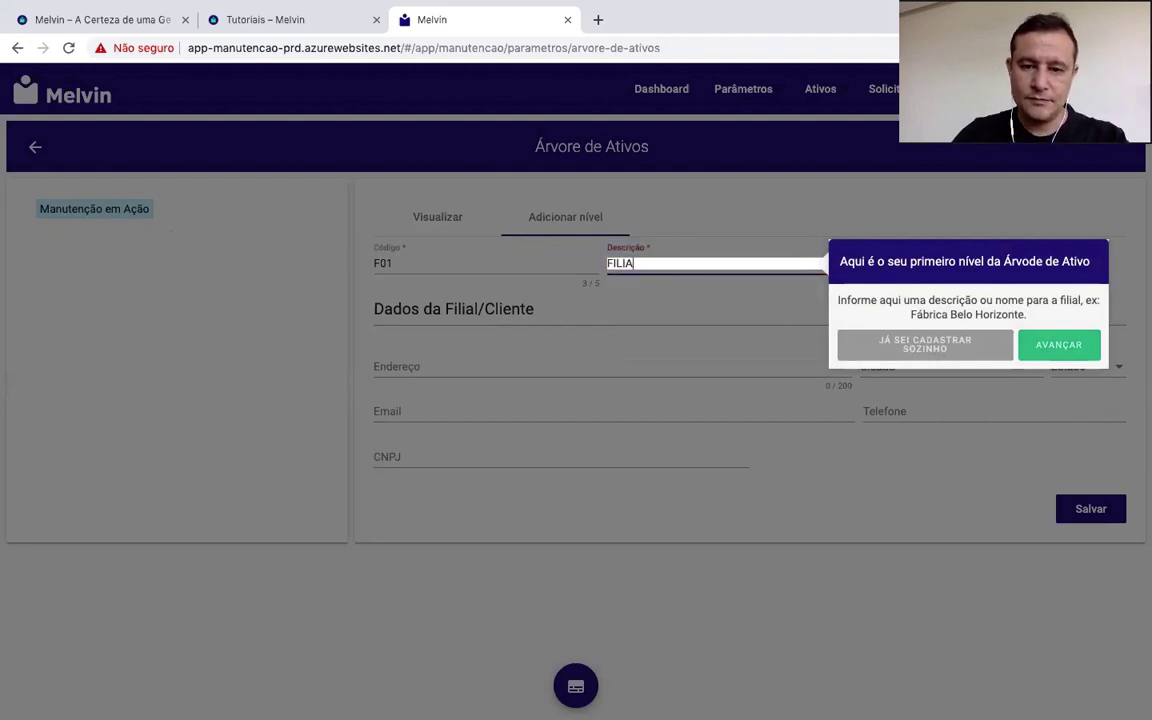
pyautogui.write('L BH')
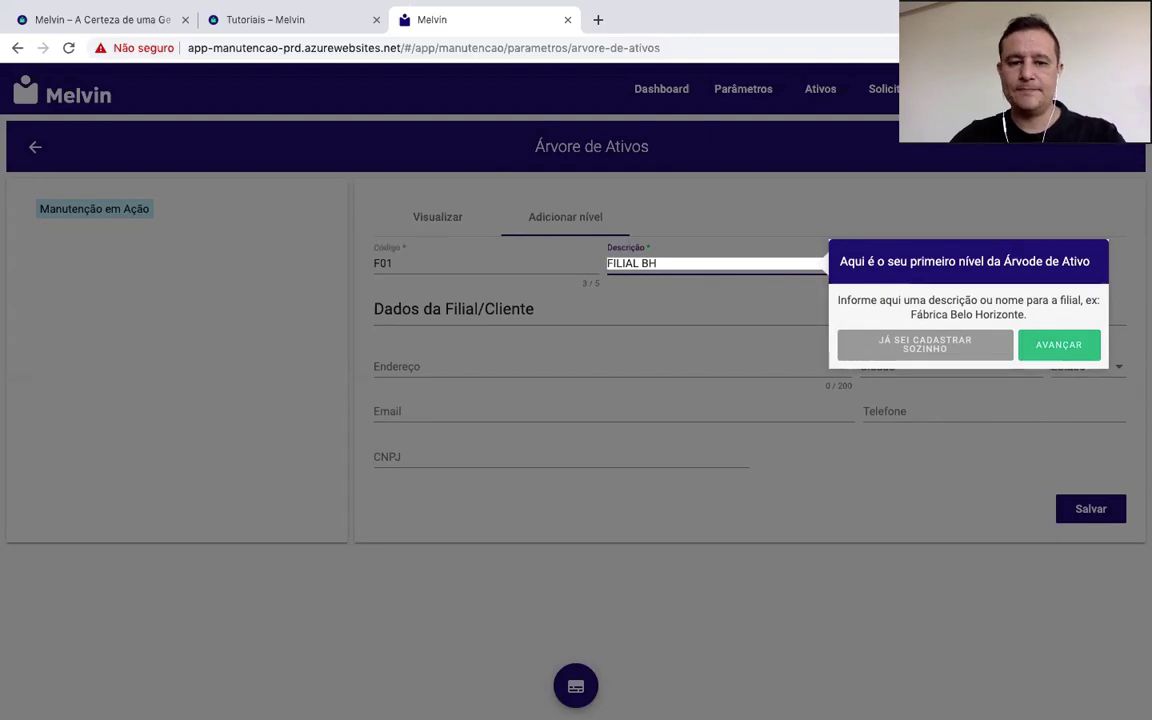
pyautogui.click(1072, 352)
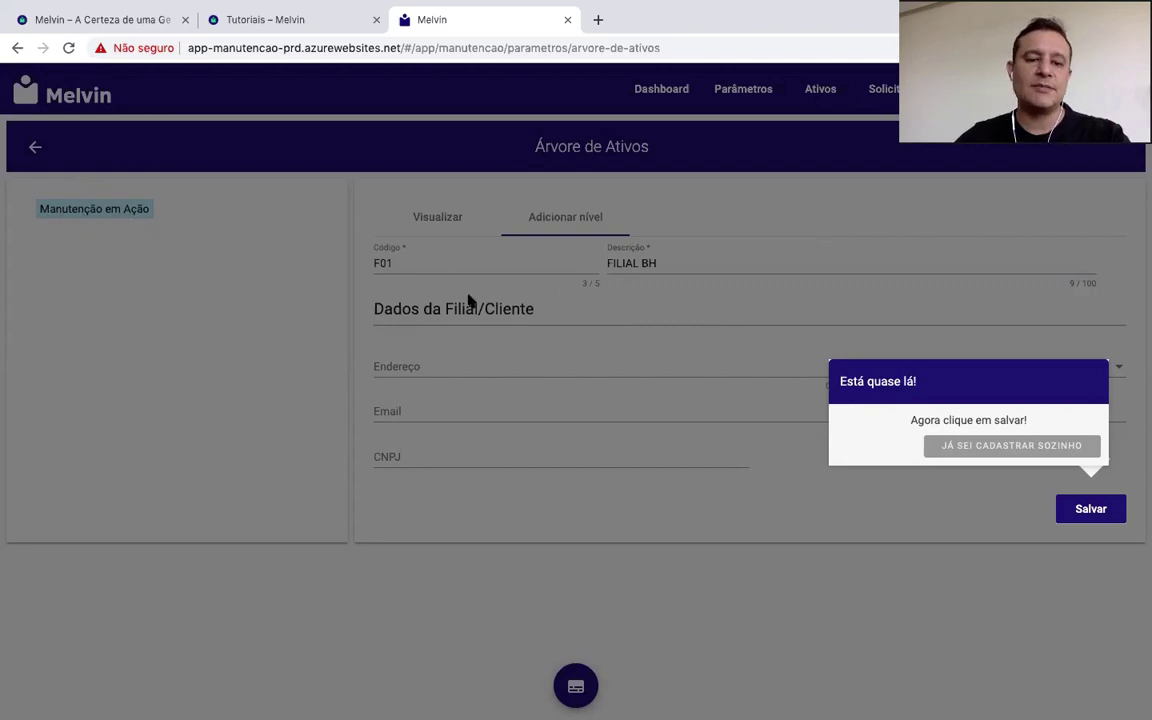
pyautogui.click(1091, 509)
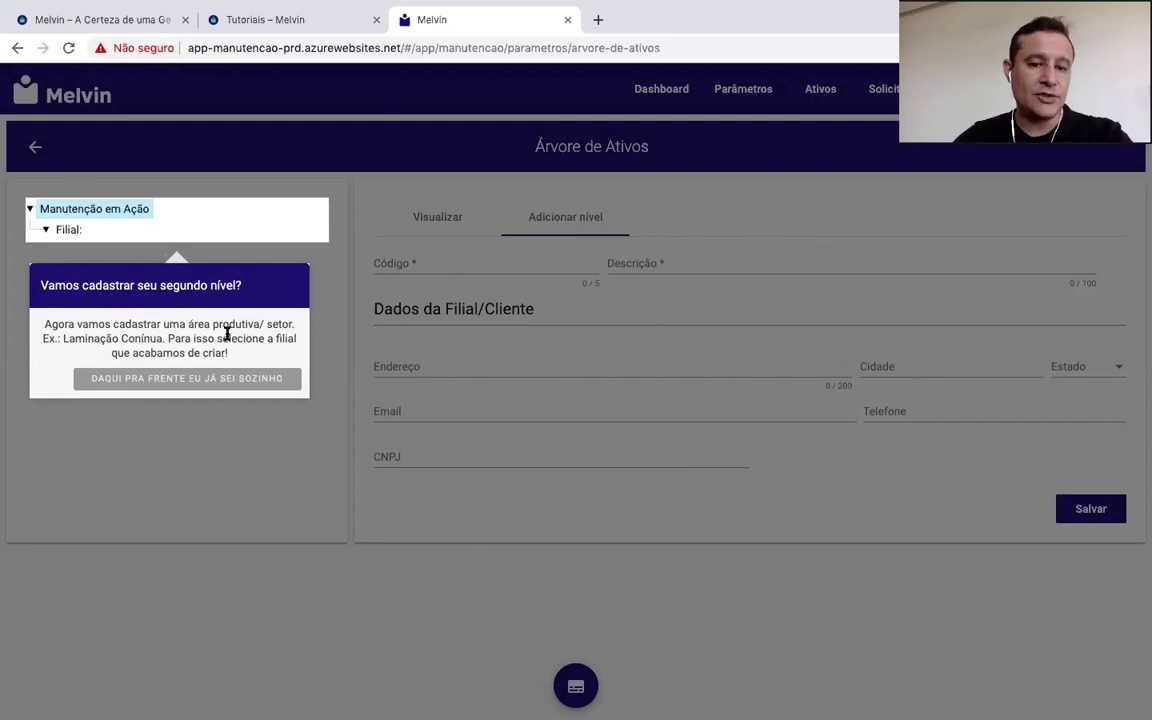
# Step: Select the Filial node, open a blank Adicionar nível form and dismiss the tour with 'QUERO FAZER SOZINHO'
pyautogui.click(67, 229)
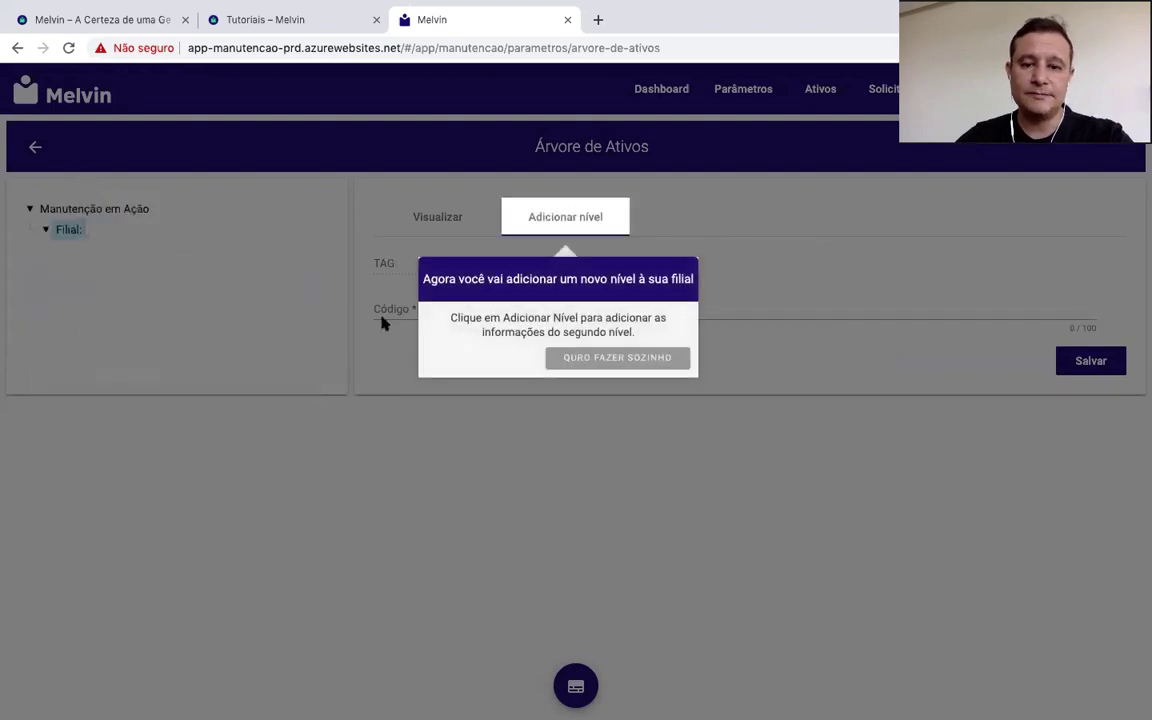
pyautogui.click(572, 222)
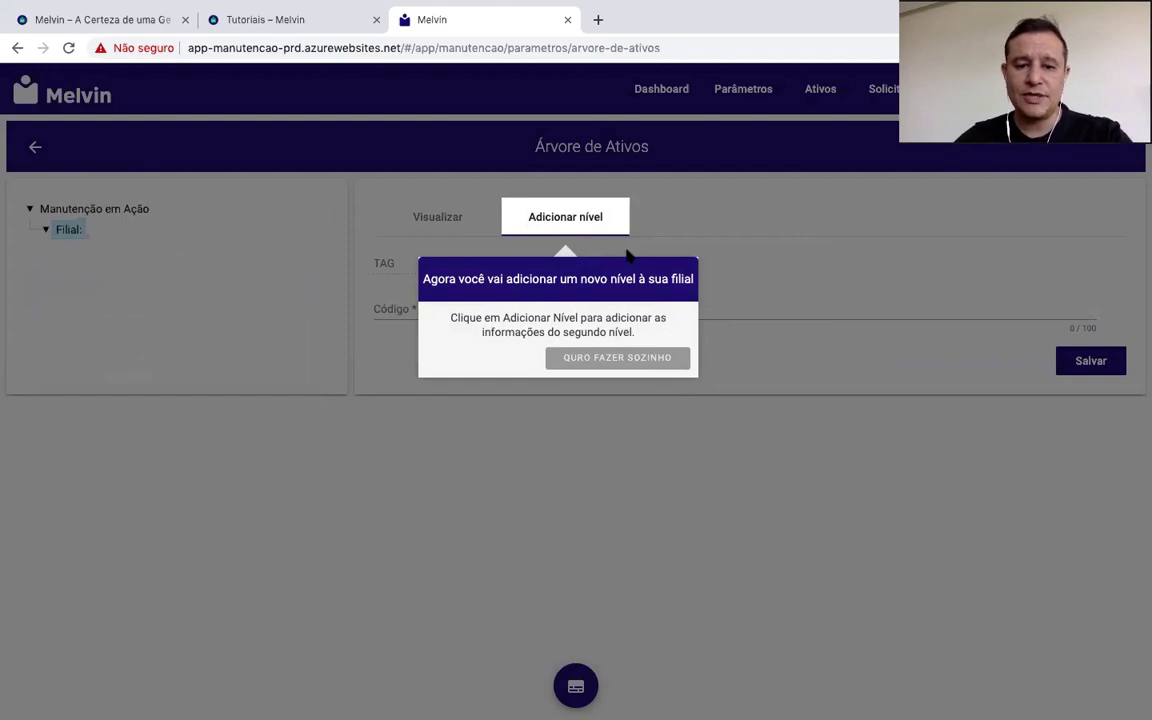
pyautogui.click(568, 359)
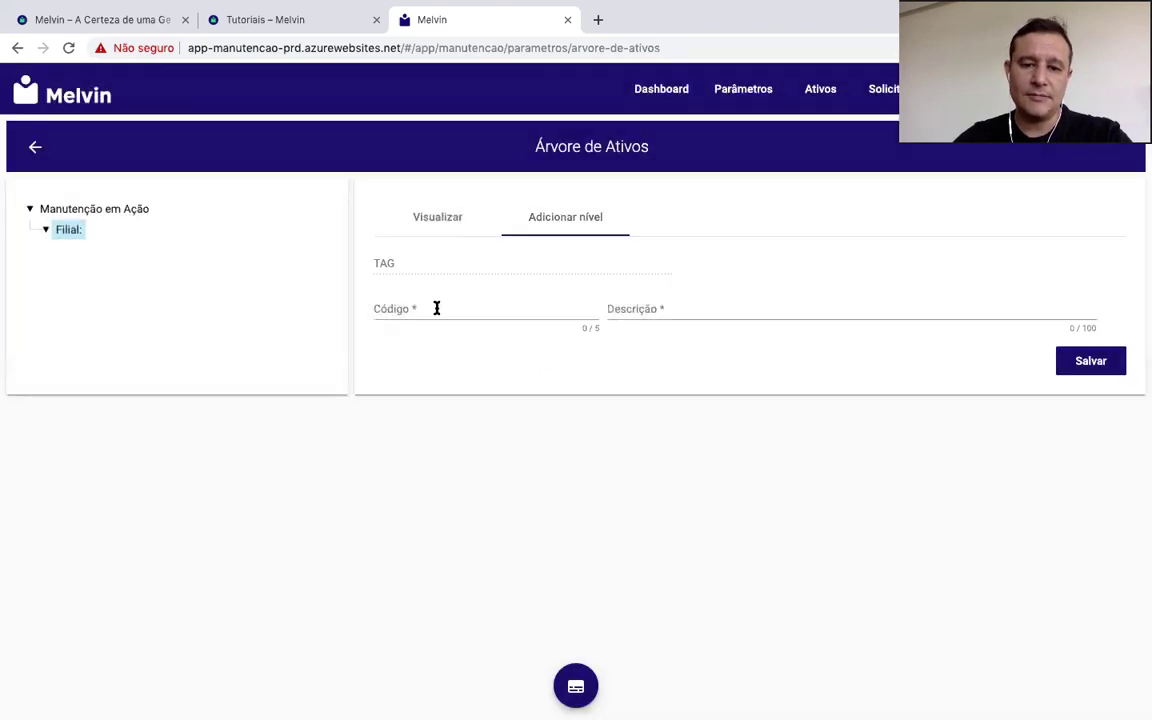
# Step: Save a Setor level under Filial with code SL and description SALAS, then go back
pyautogui.click(46, 232)
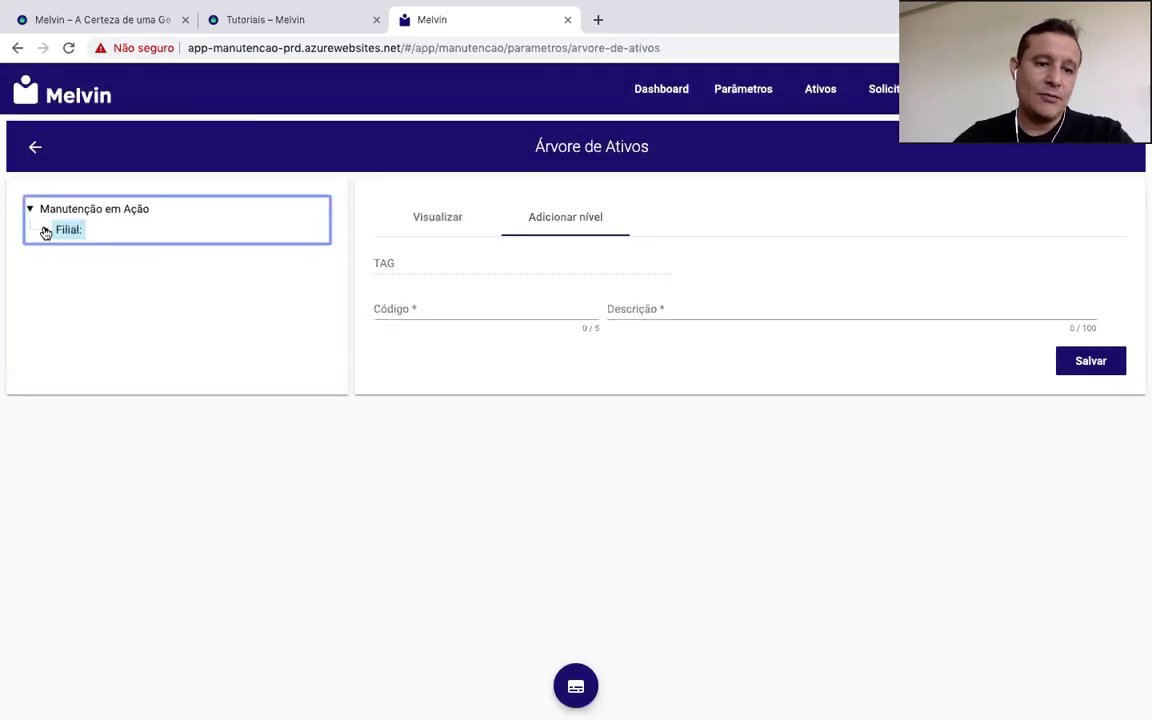
pyautogui.click(424, 312)
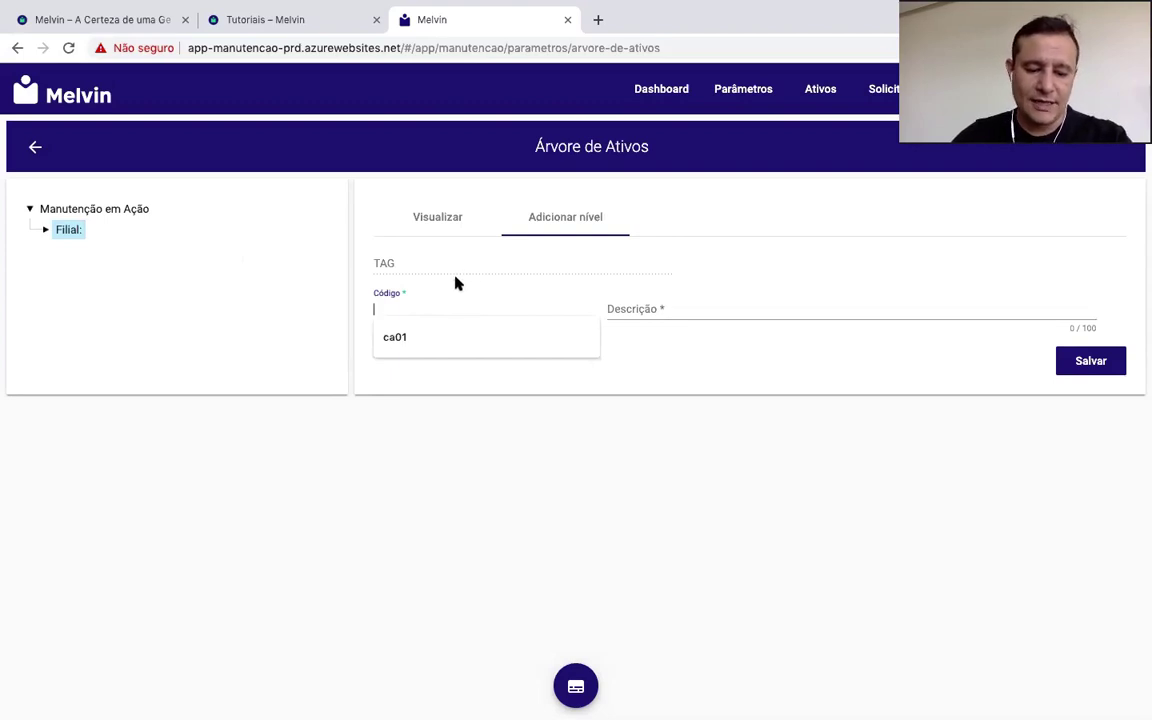
pyautogui.write('S')
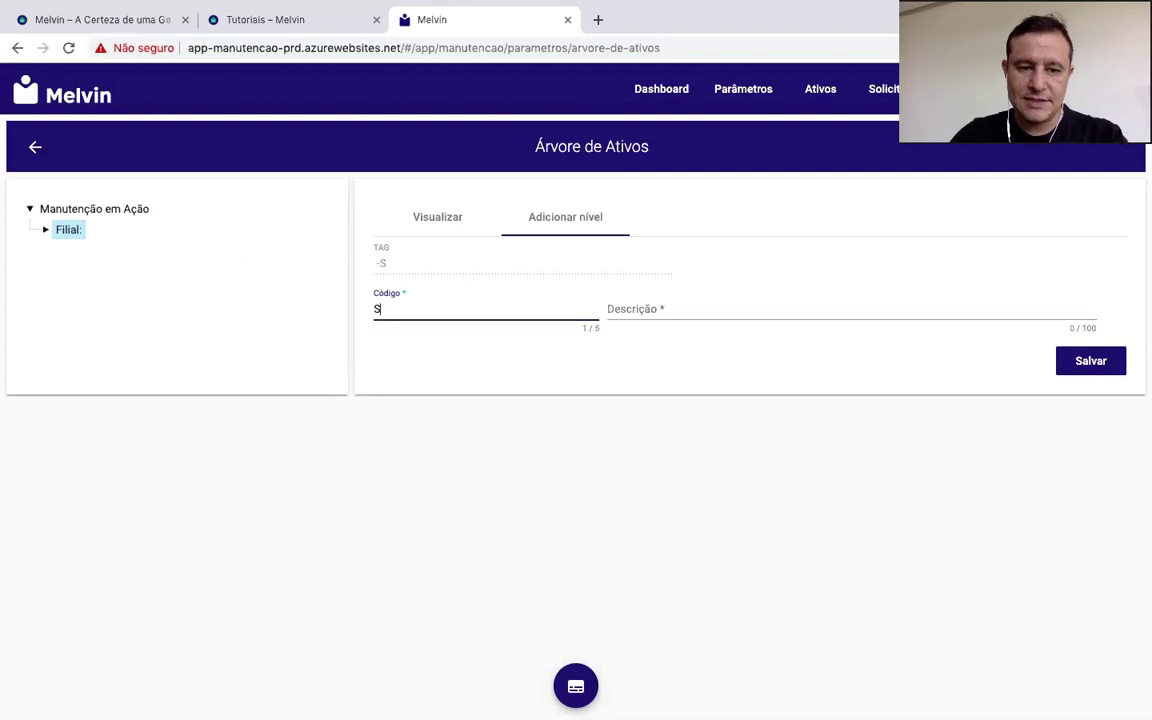
pyautogui.write('L')
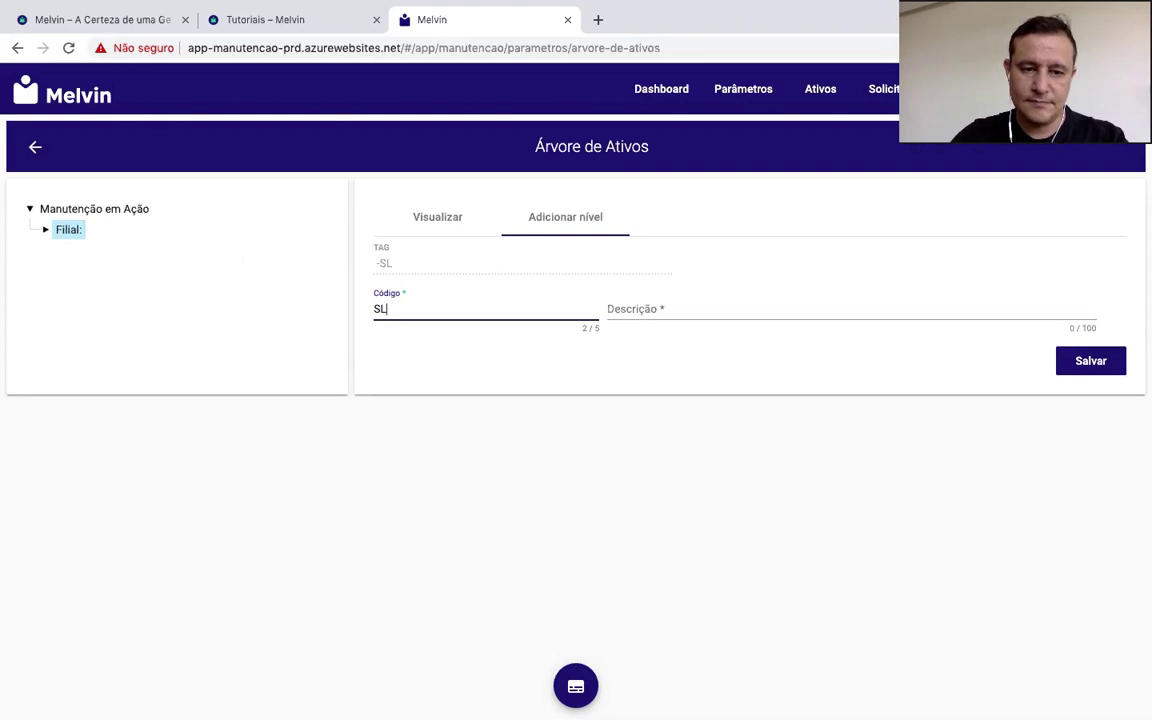
pyautogui.press('BackSpace')
pyautogui.press('BackSpace')
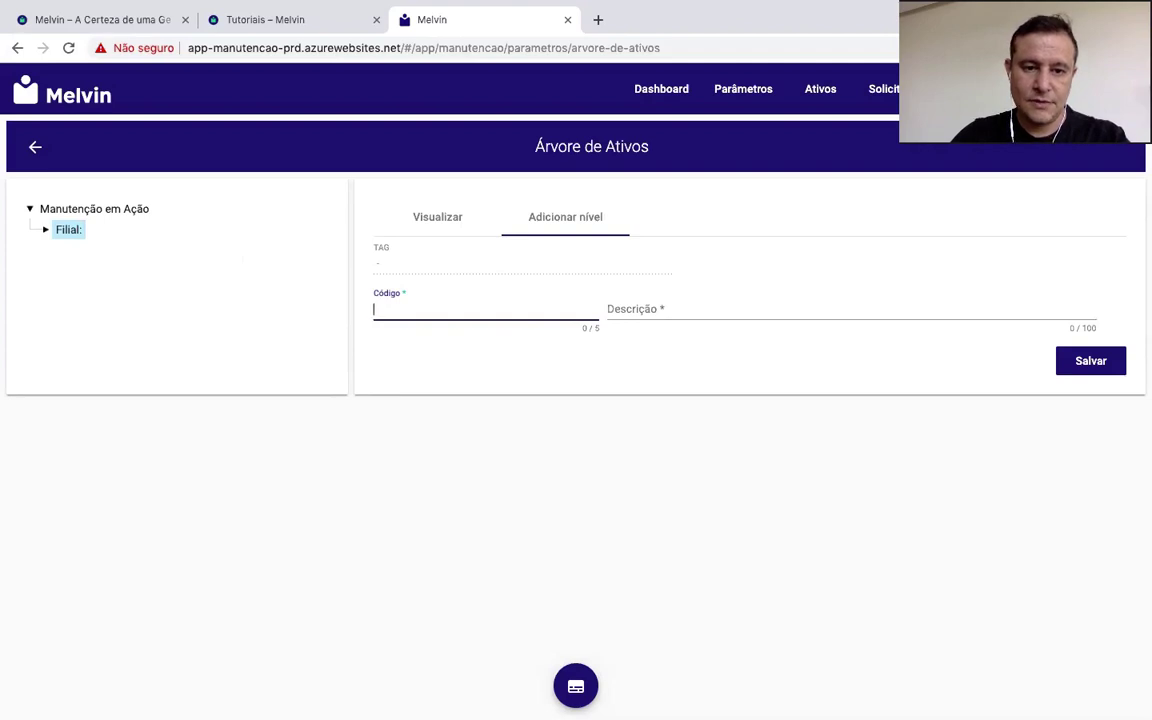
pyautogui.write('SALAS')
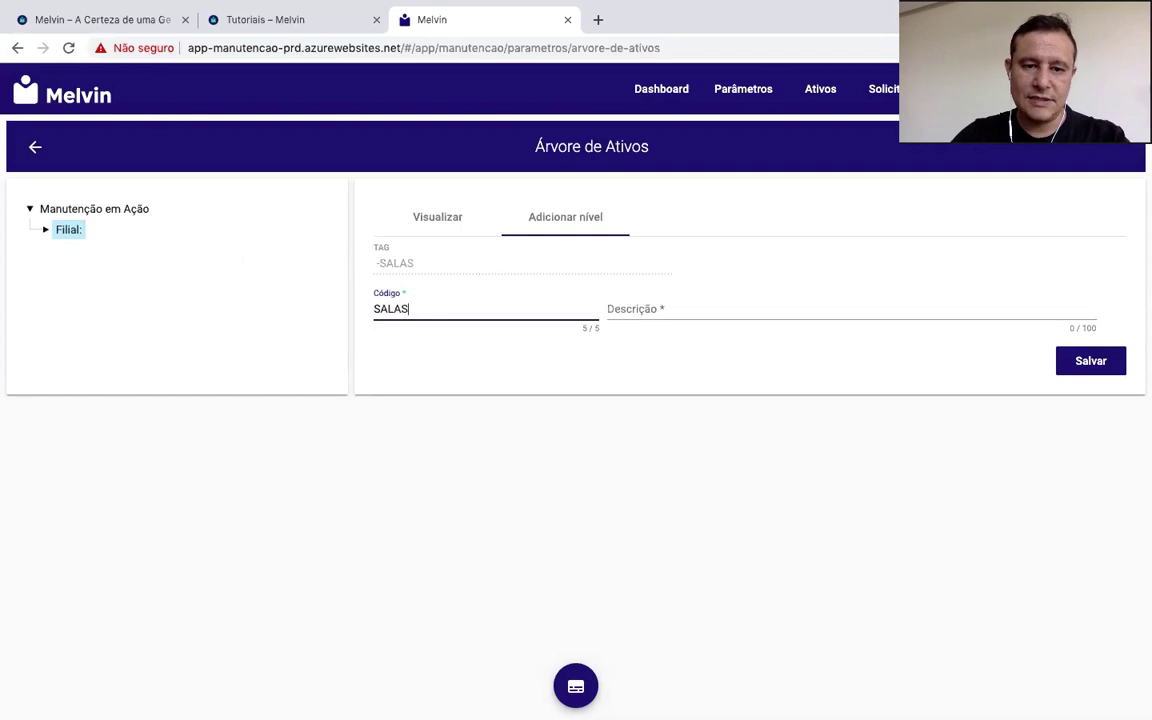
pyautogui.press('BackSpace')
pyautogui.press('BackSpace')
pyautogui.press('BackSpace')
pyautogui.press('BackSpace')
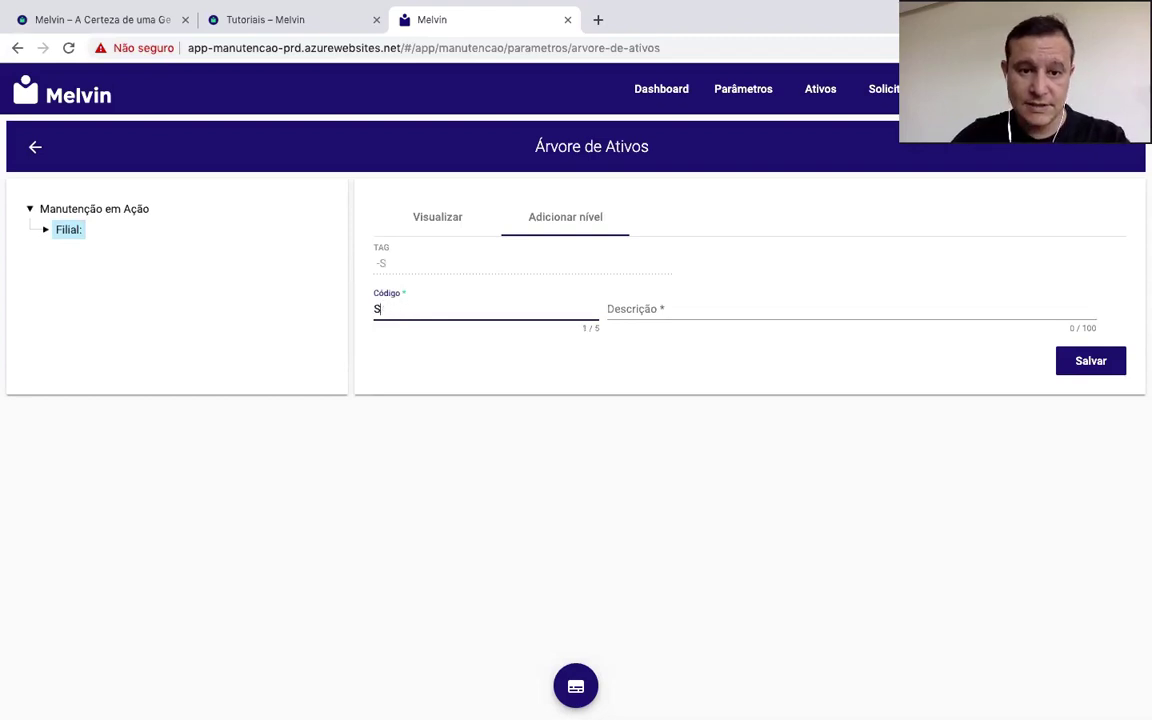
pyautogui.write('L')
pyautogui.click(644, 308)
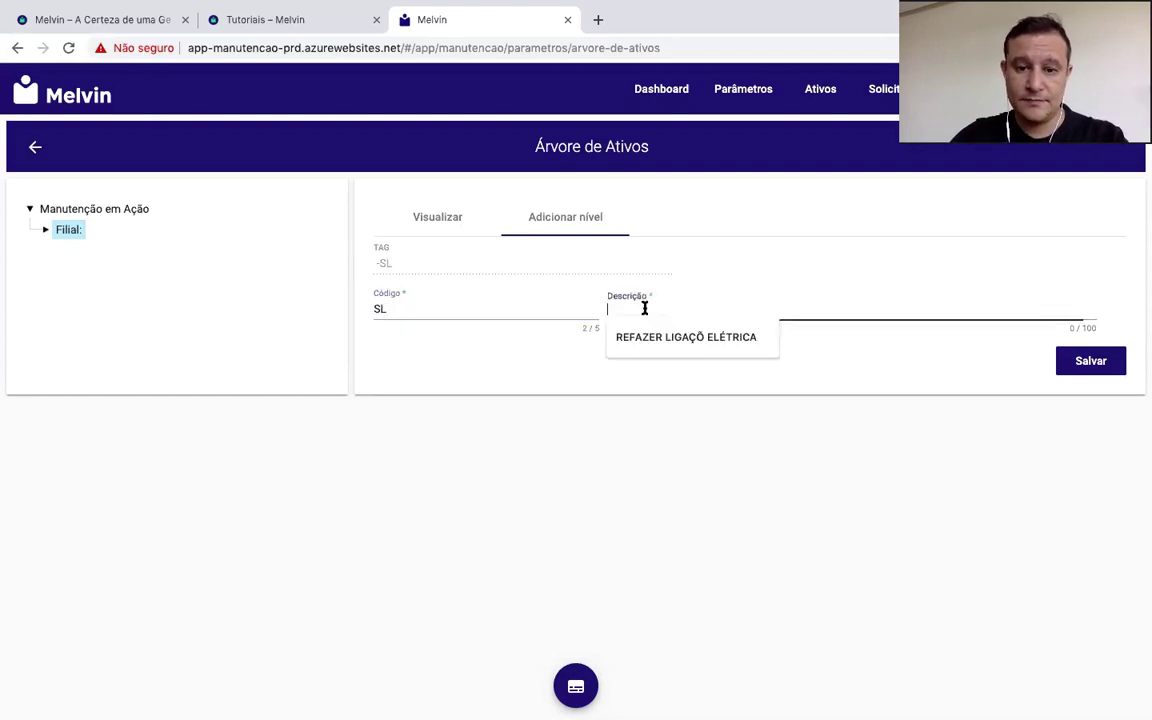
pyautogui.write('SALAS')
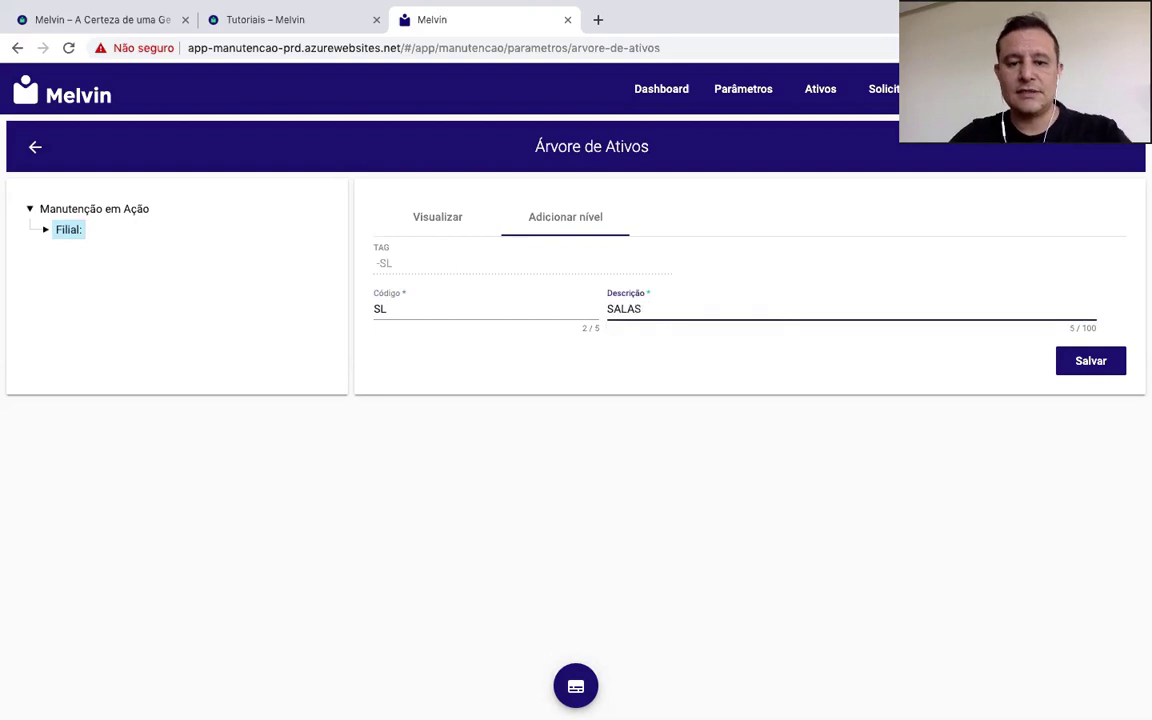
pyautogui.click(1090, 363)
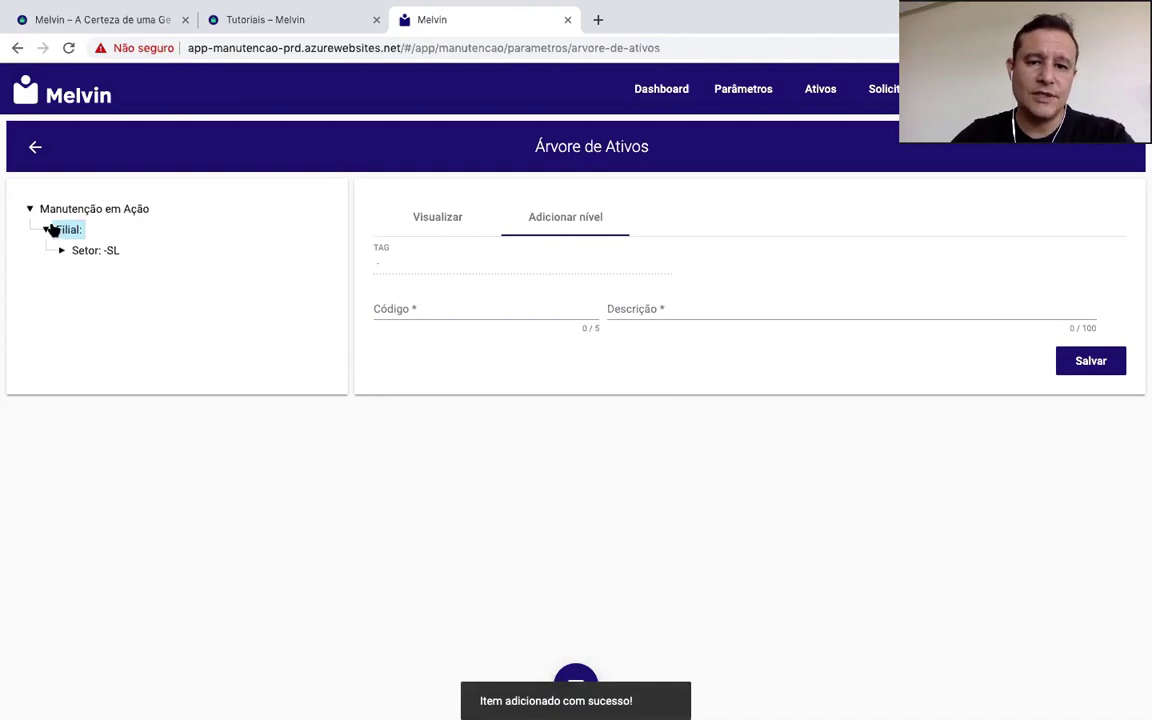
pyautogui.click(35, 149)
# Step: Reopen Árvore de Ativos, select Setor -SL under Filial and start a new level beneath it
pyautogui.click(195, 256)
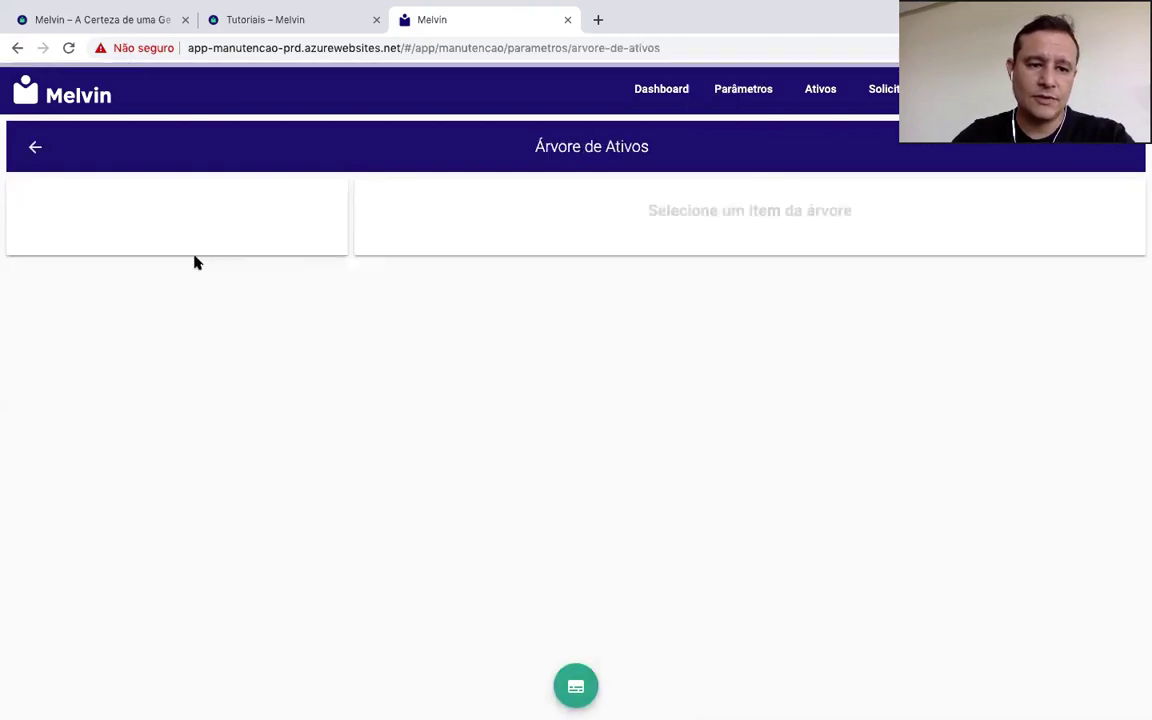
pyautogui.click(45, 229)
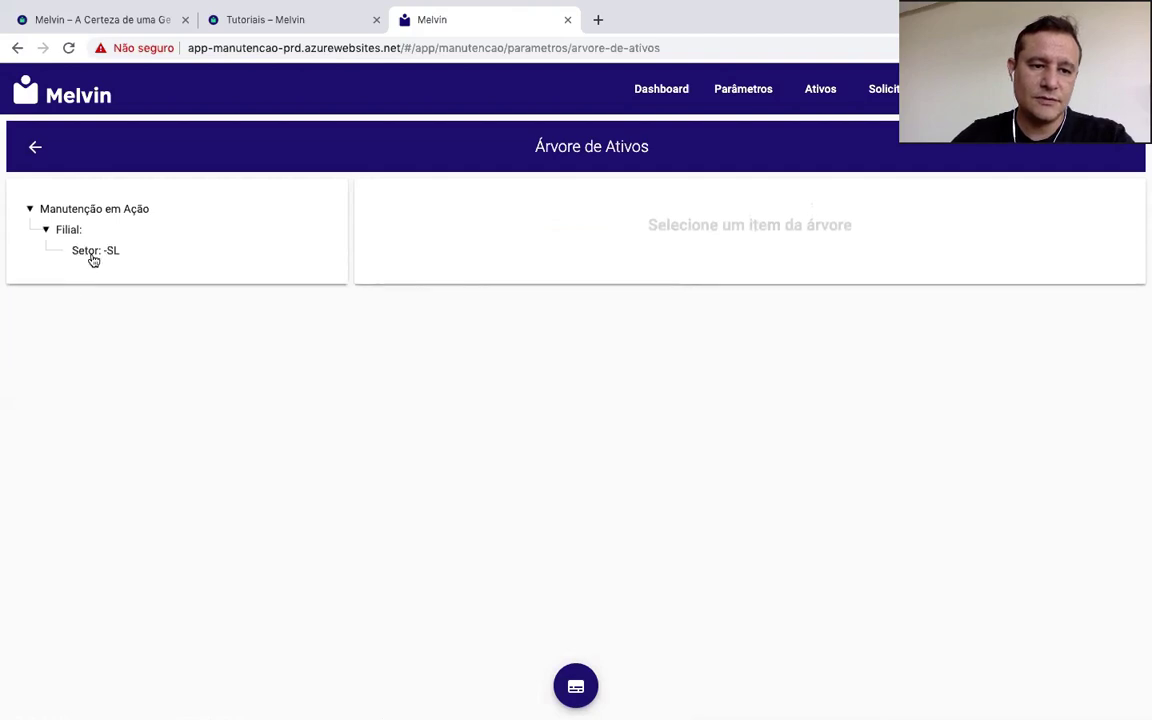
pyautogui.click(92, 251)
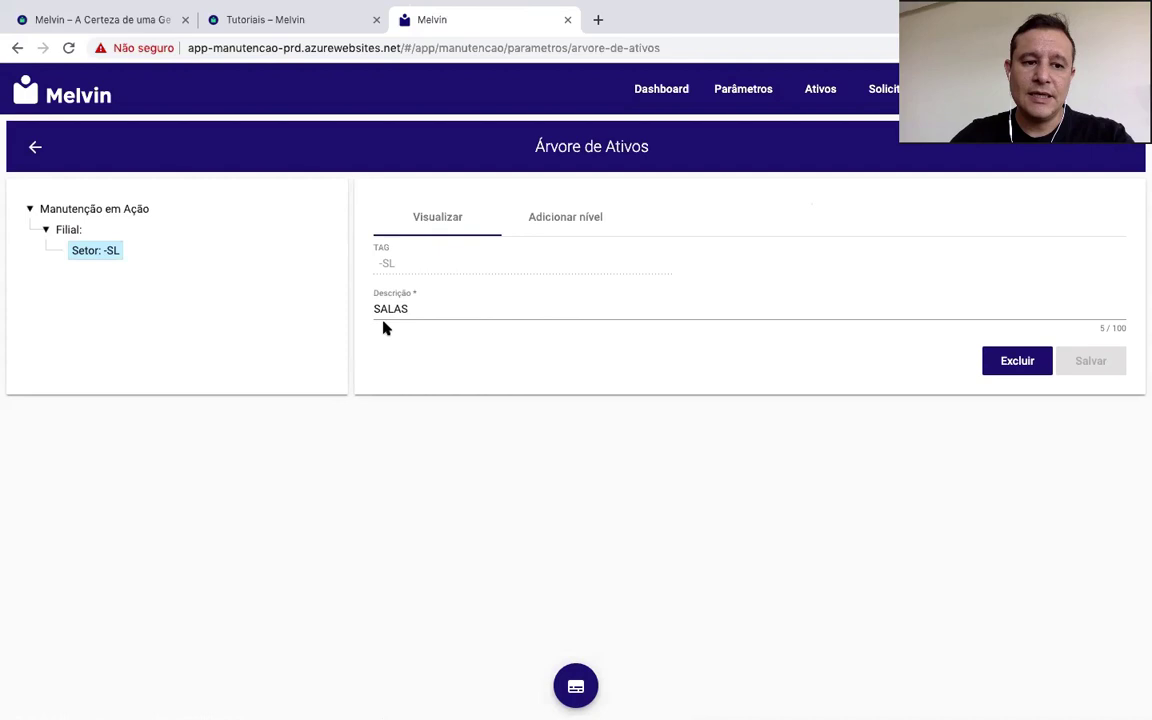
pyautogui.click(594, 221)
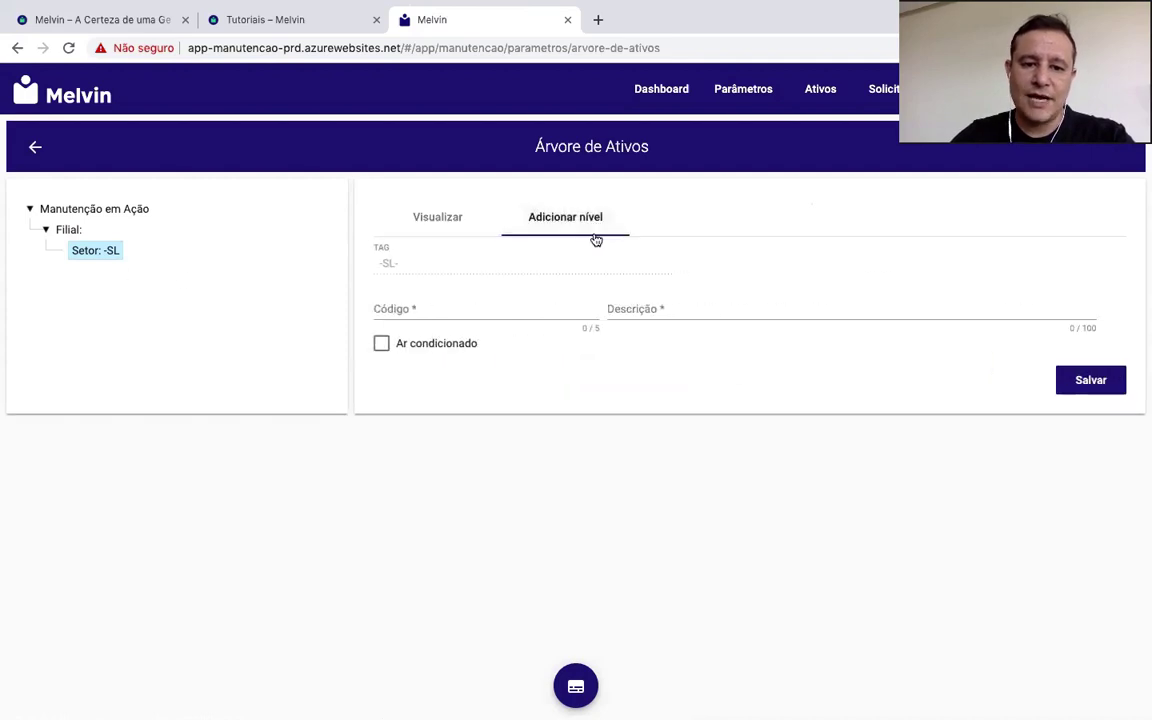
pyautogui.click(452, 312)
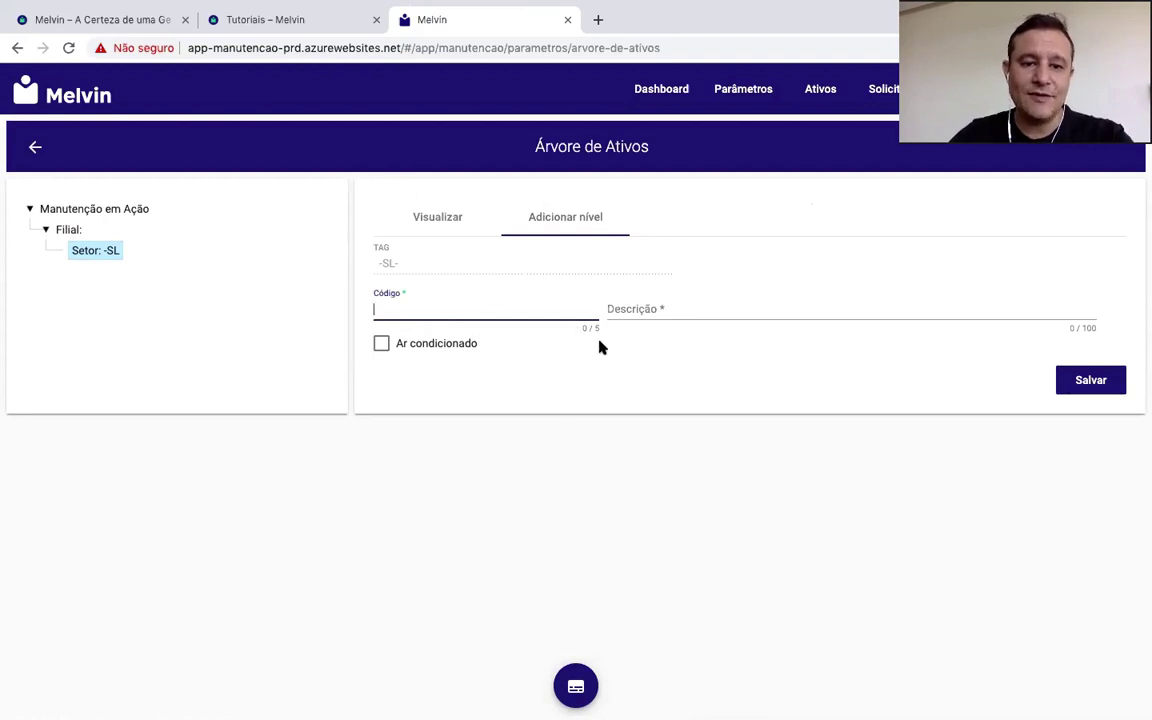
pyautogui.click(69, 231)
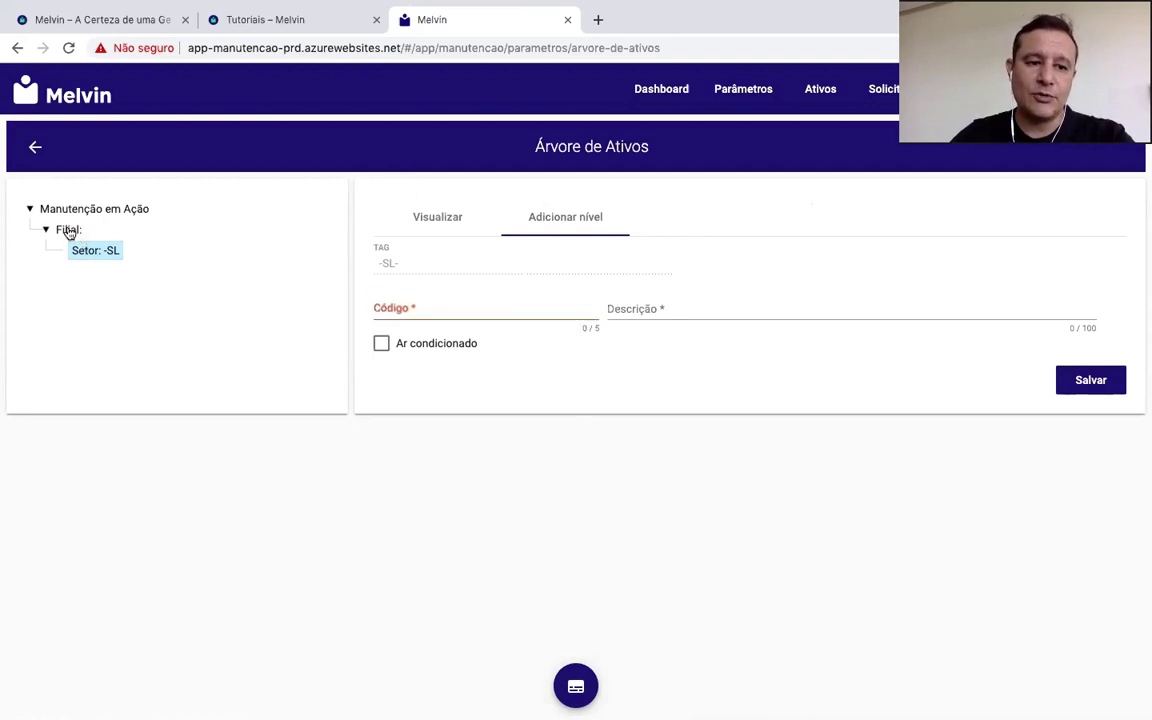
pyautogui.click(101, 256)
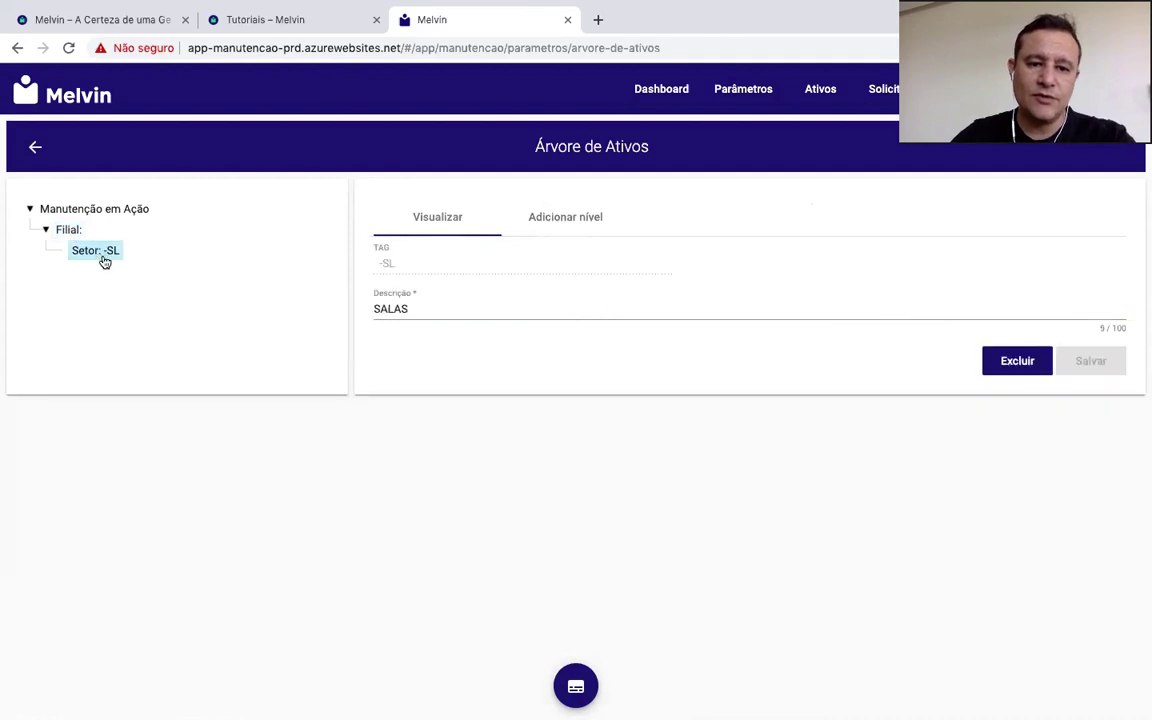
pyautogui.click(561, 223)
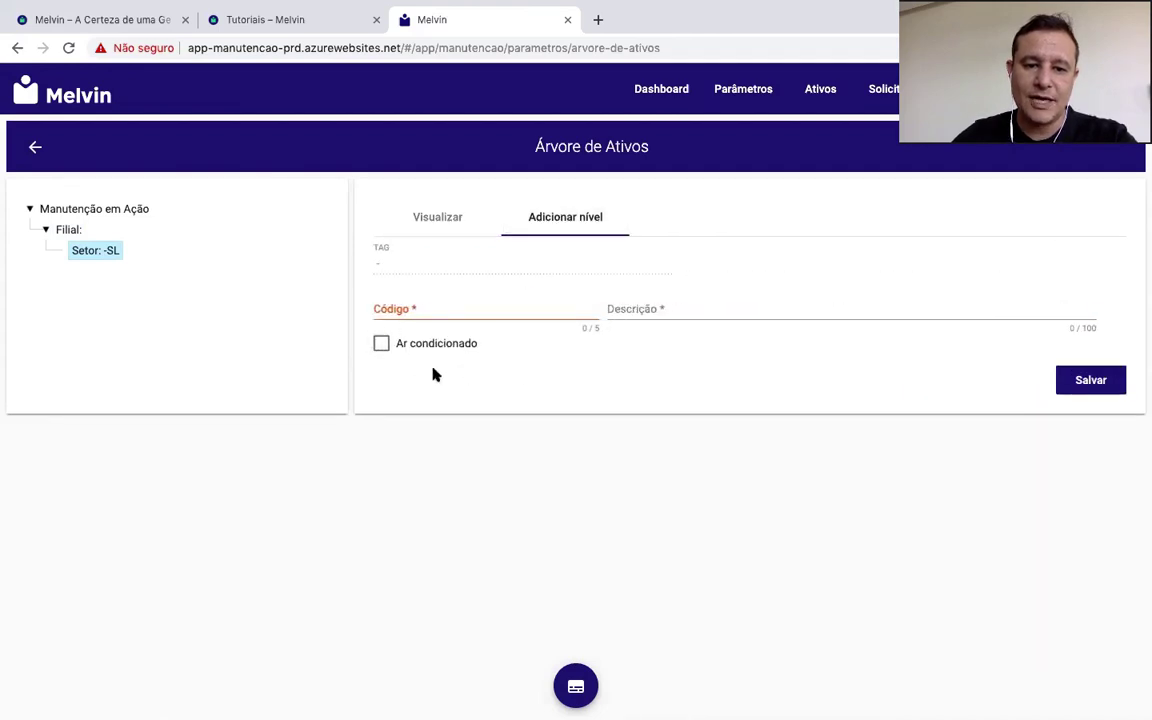
# Step: Save an Ar condicionado asset of type Split Hi-Wall coded SP01 under SL, then open Parâmetros
pyautogui.click(381, 343)
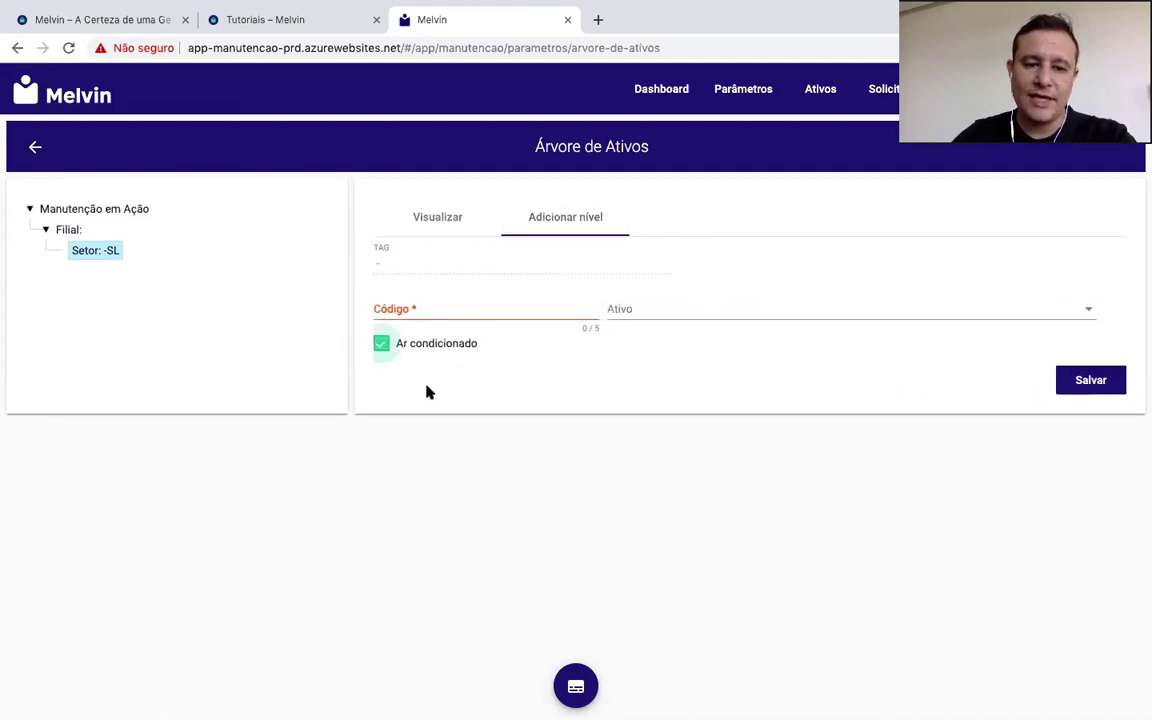
pyautogui.click(656, 312)
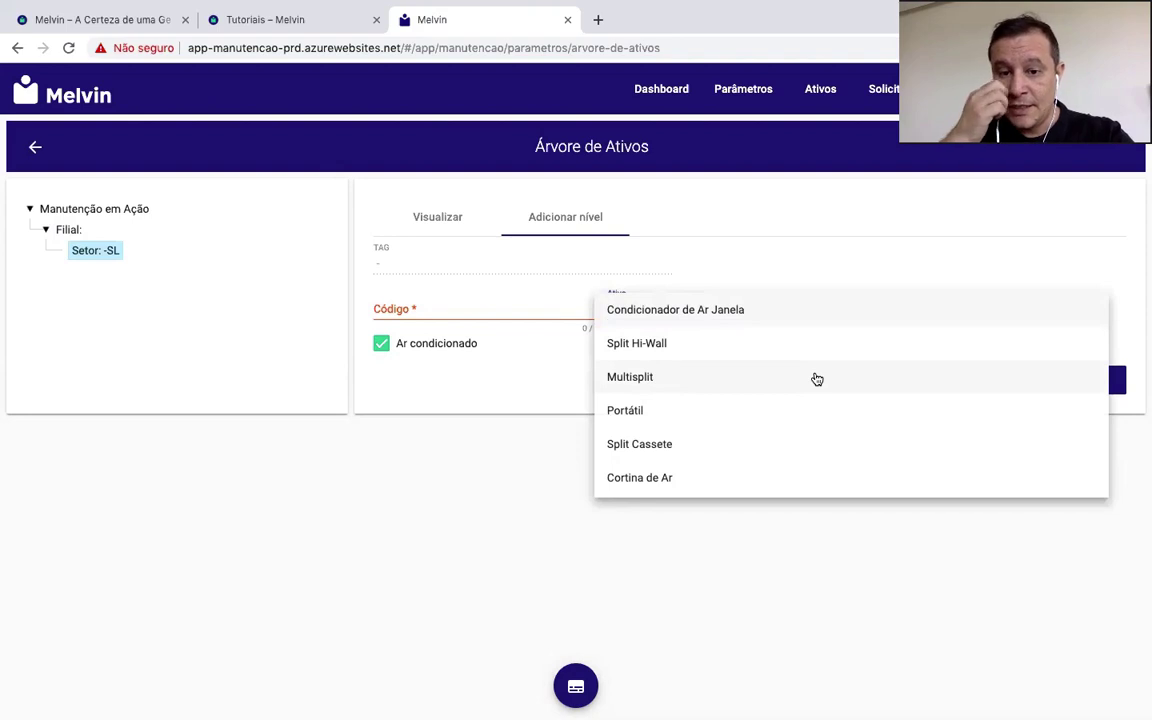
pyautogui.click(724, 352)
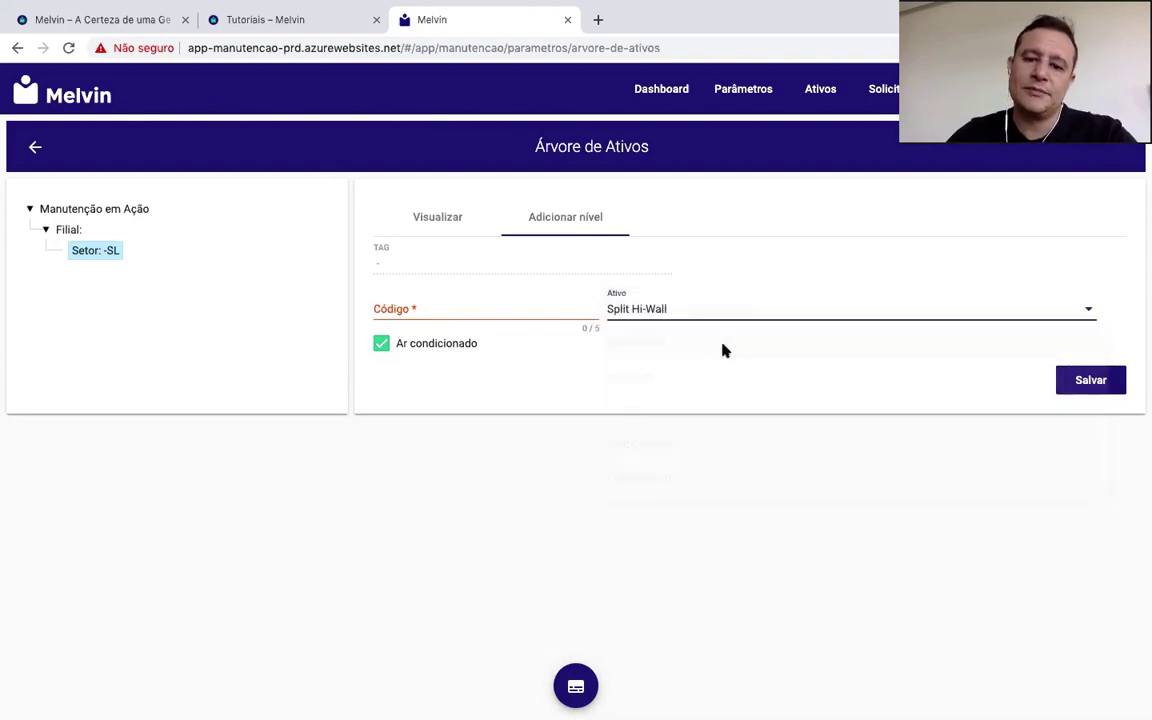
pyautogui.click(481, 305)
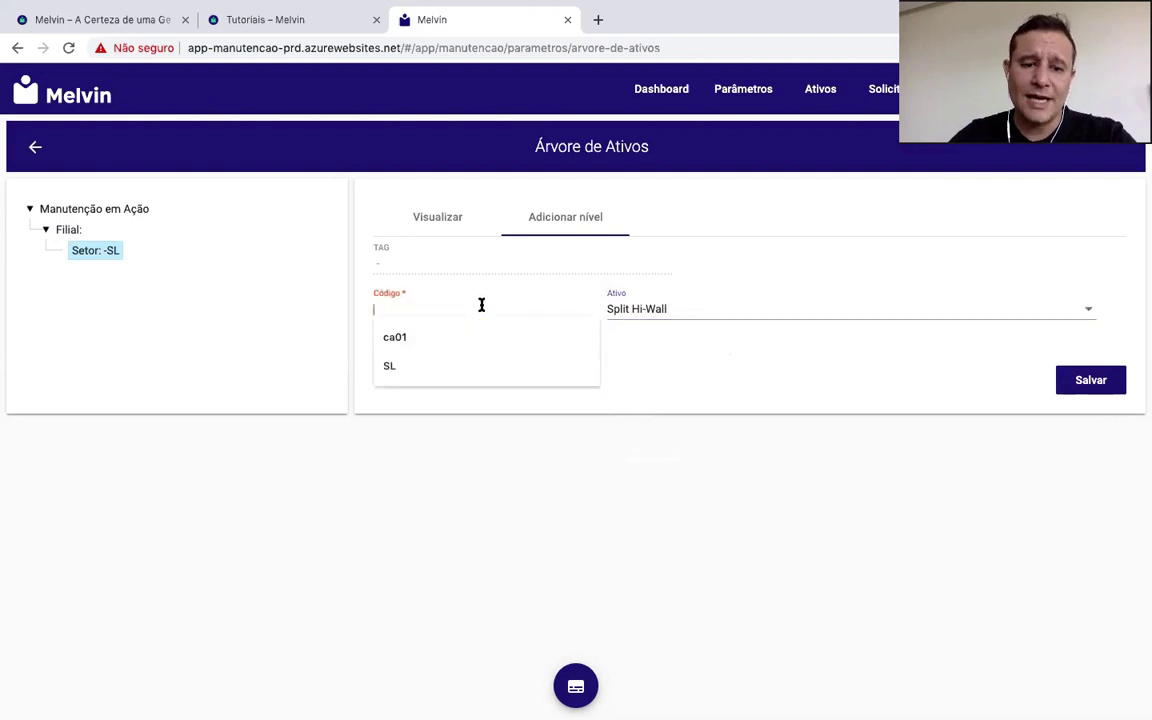
pyautogui.write('SP01')
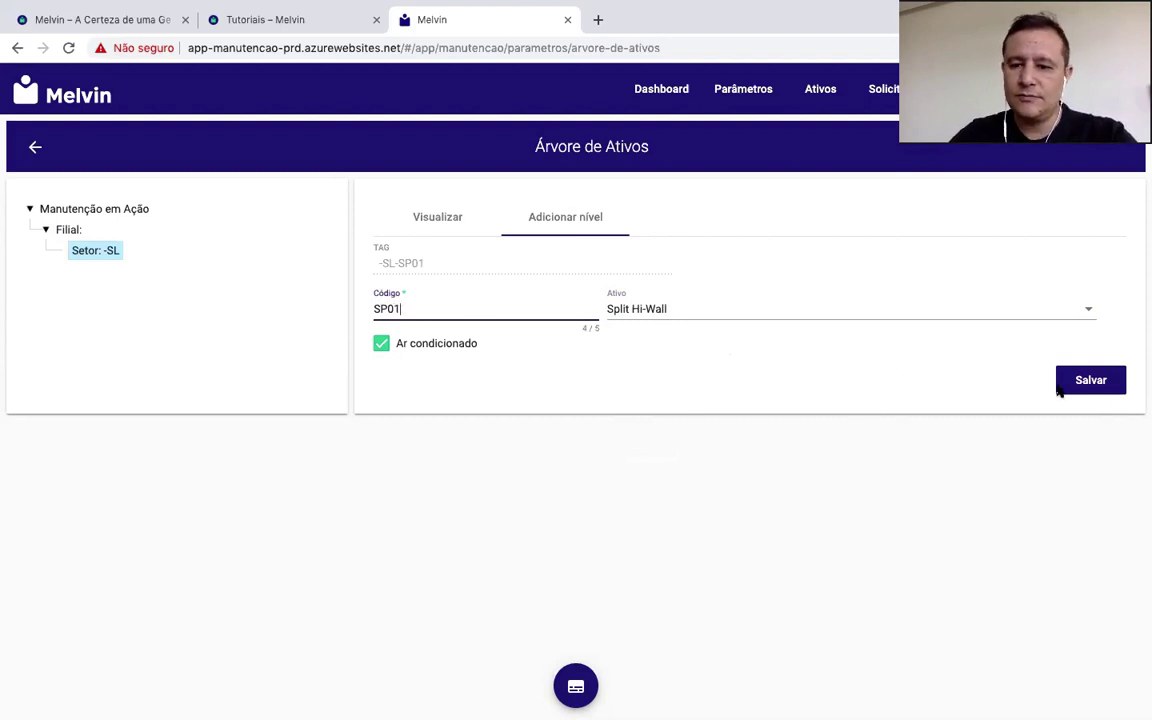
pyautogui.click(1089, 389)
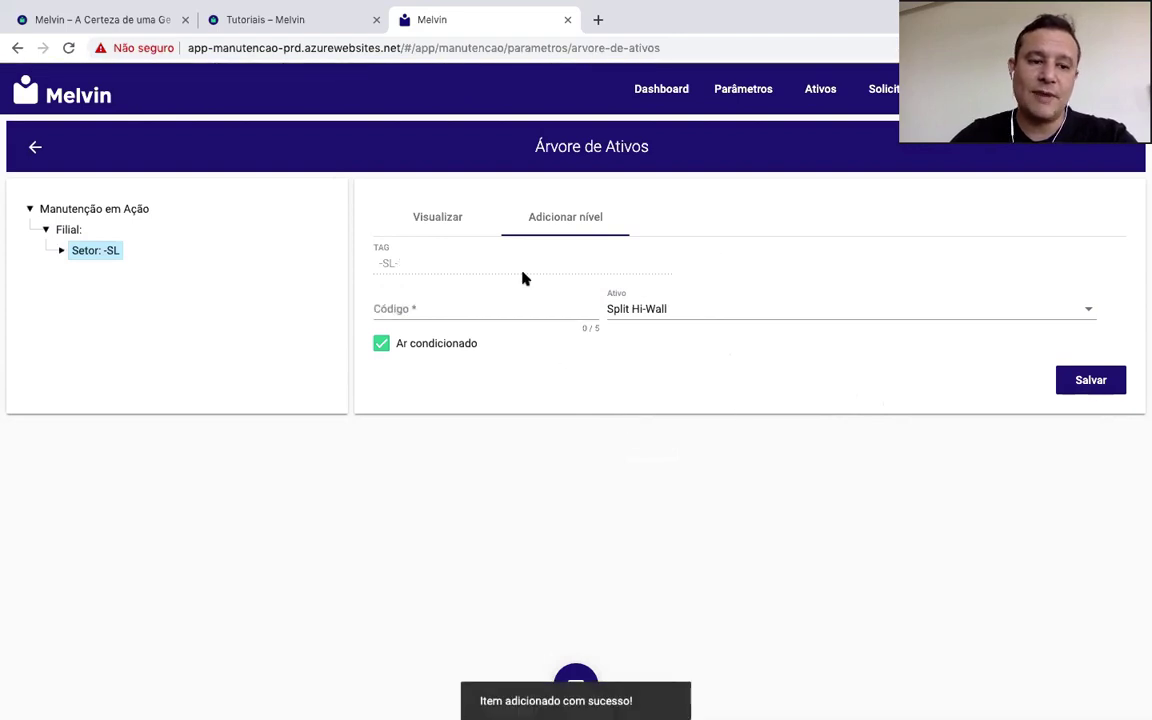
pyautogui.click(61, 251)
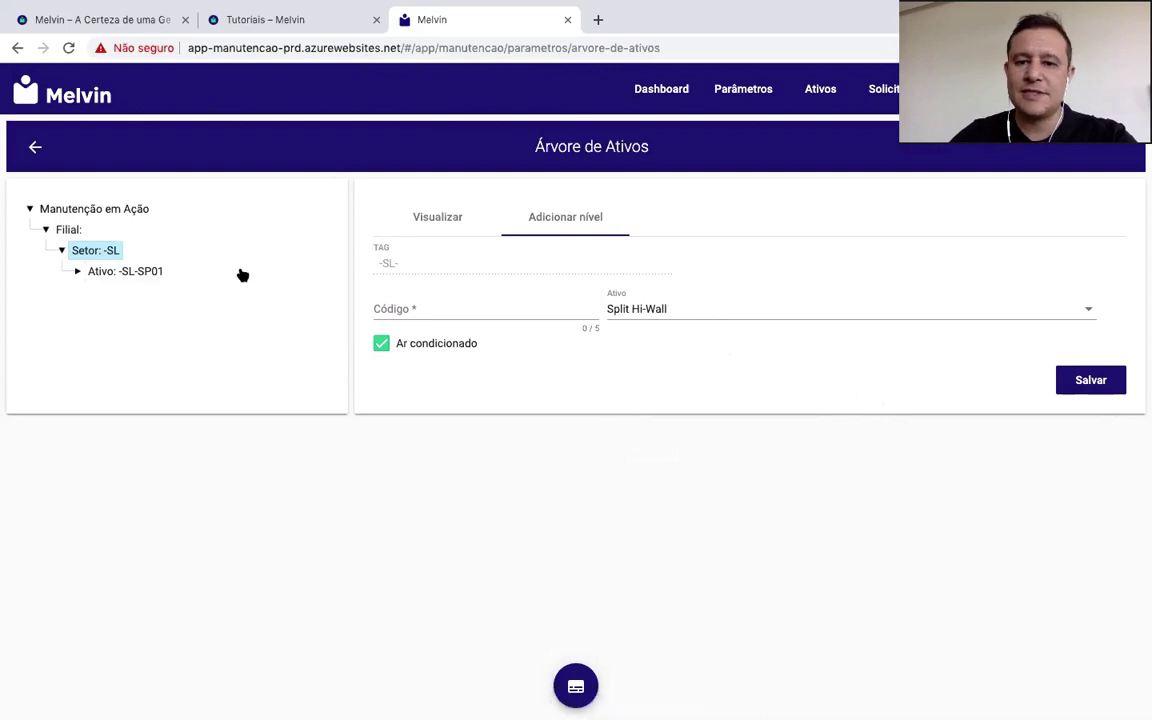
pyautogui.click(735, 92)
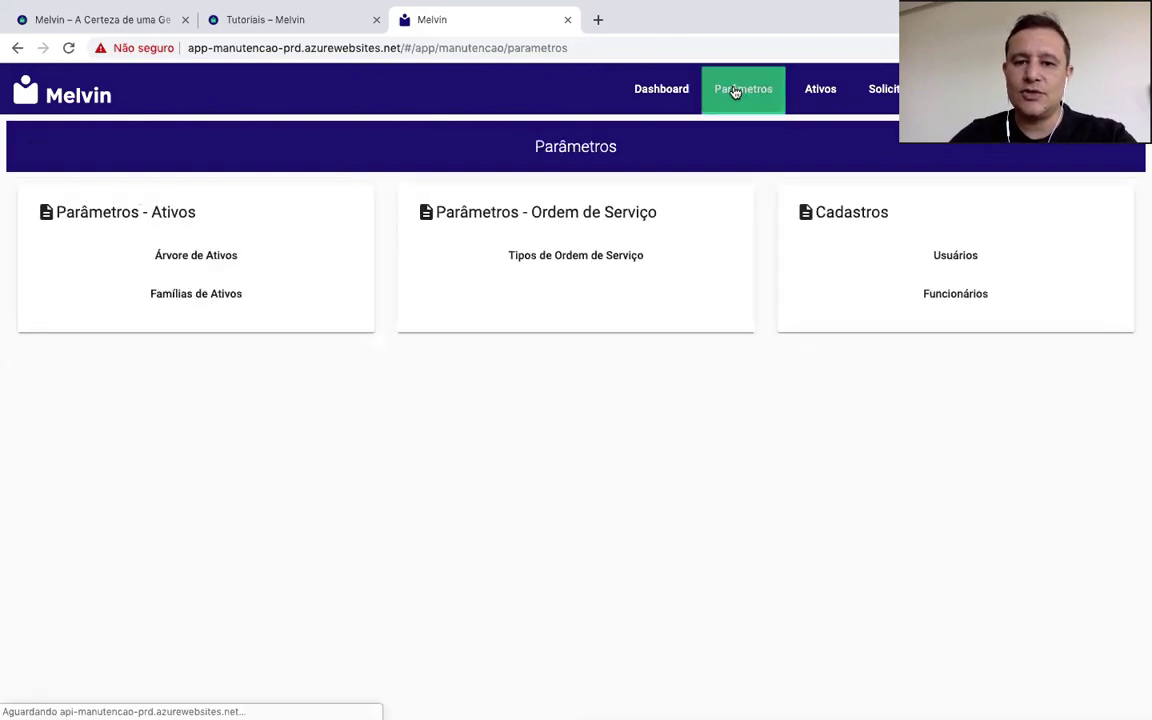
# Step: View the -SL-SP01 asset's Dados técnicos from Ativos, then open its Plano de Manutenção
pyautogui.click(818, 94)
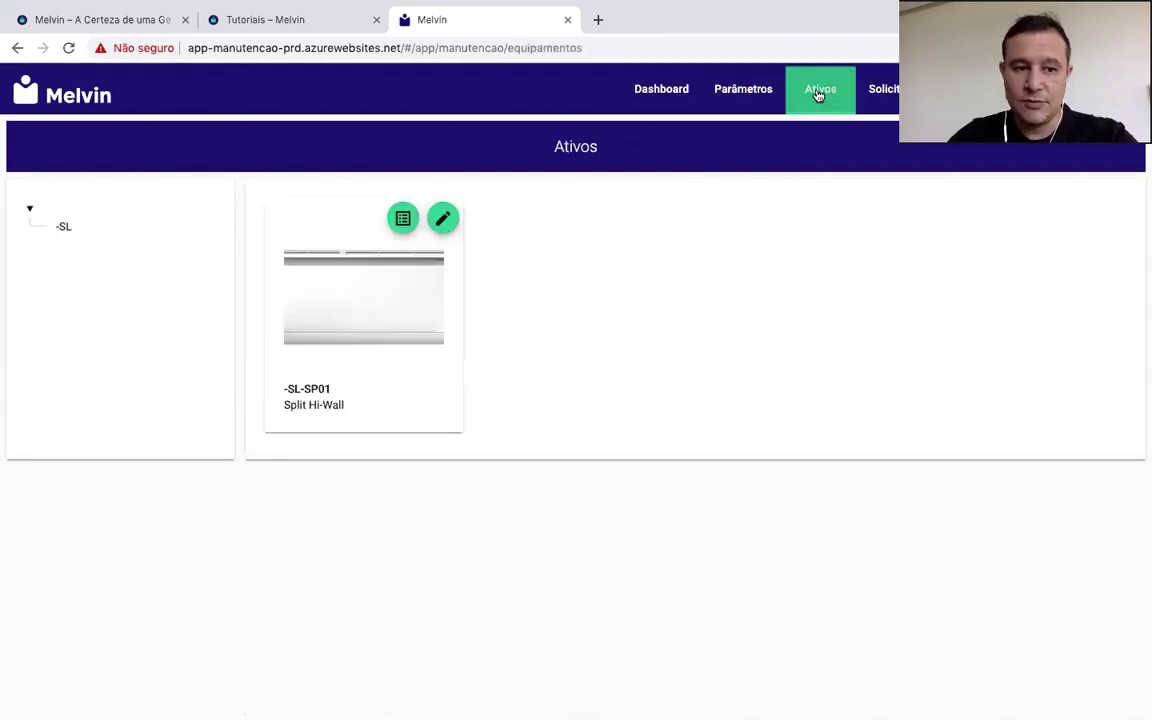
pyautogui.click(444, 219)
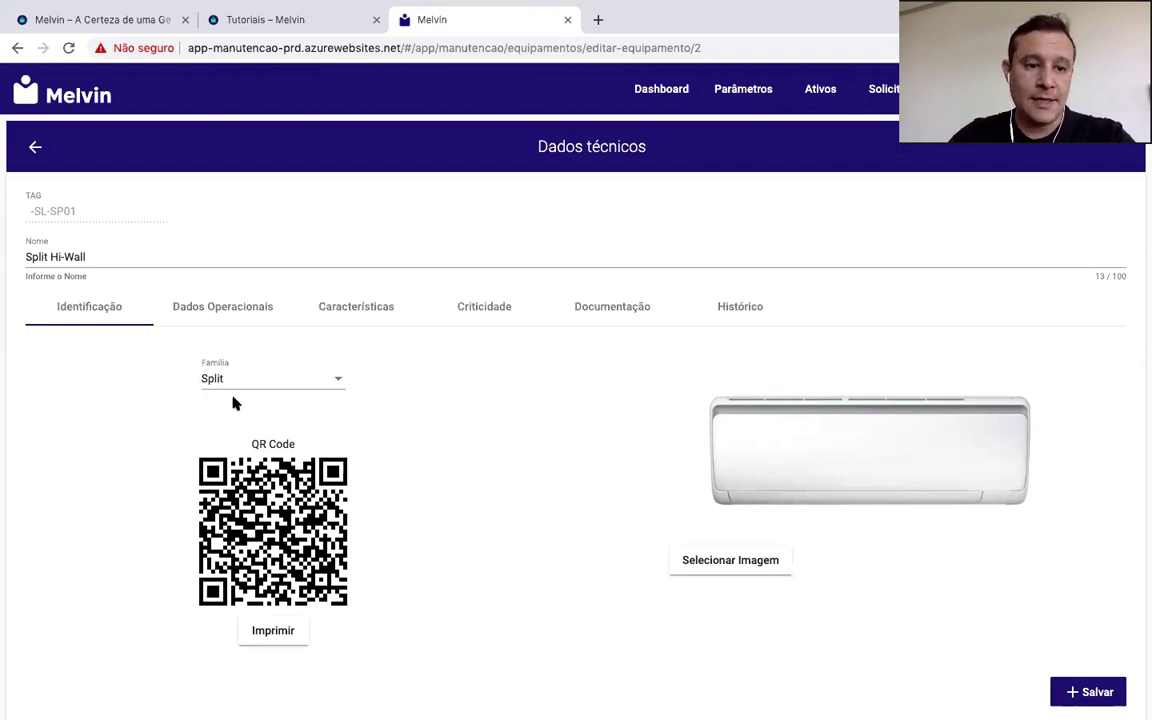
pyautogui.click(35, 147)
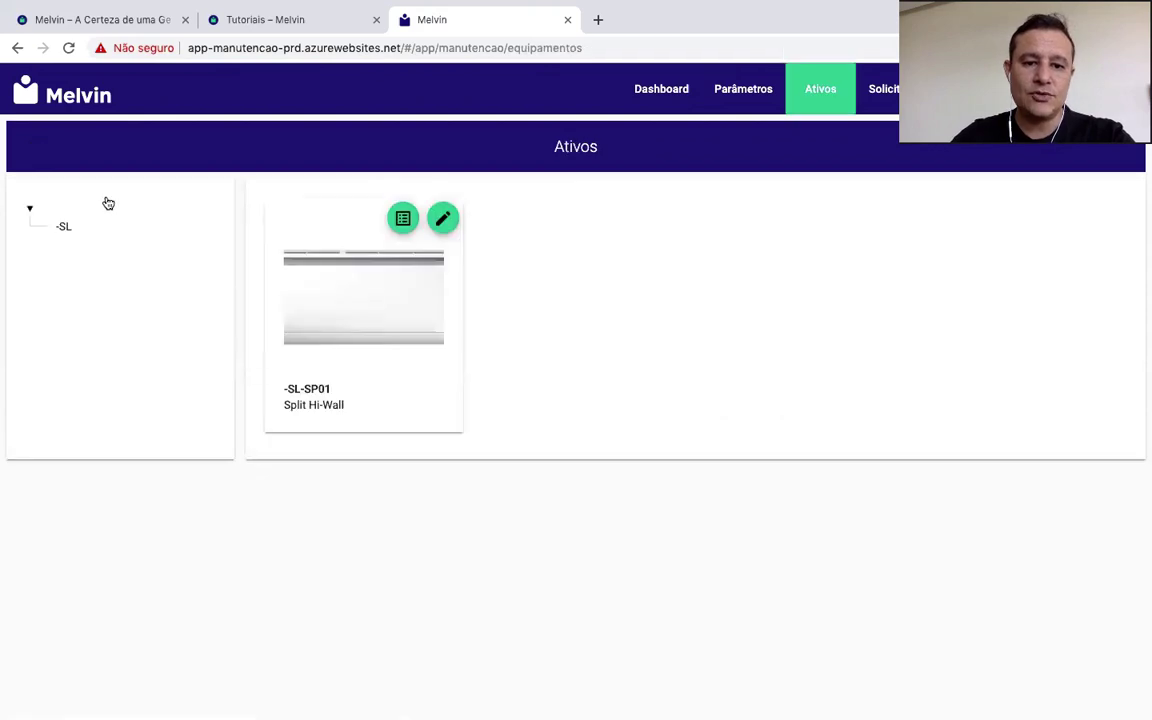
pyautogui.click(404, 220)
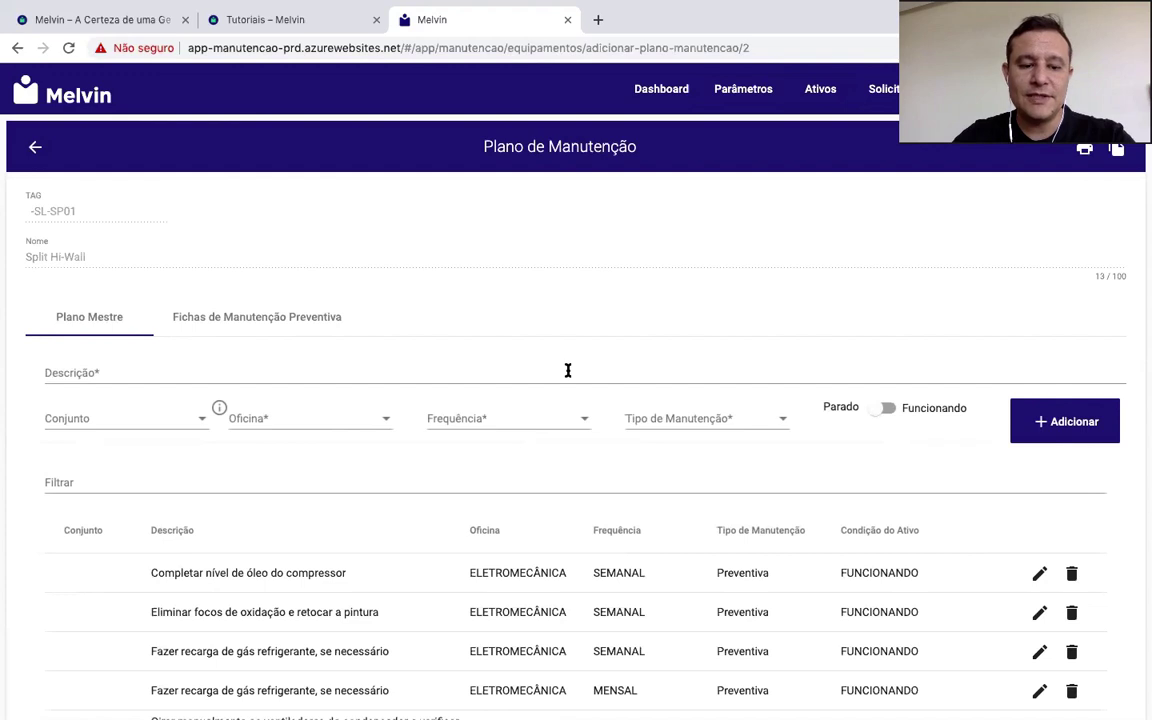
pyautogui.scroll(-5, 567, 371)
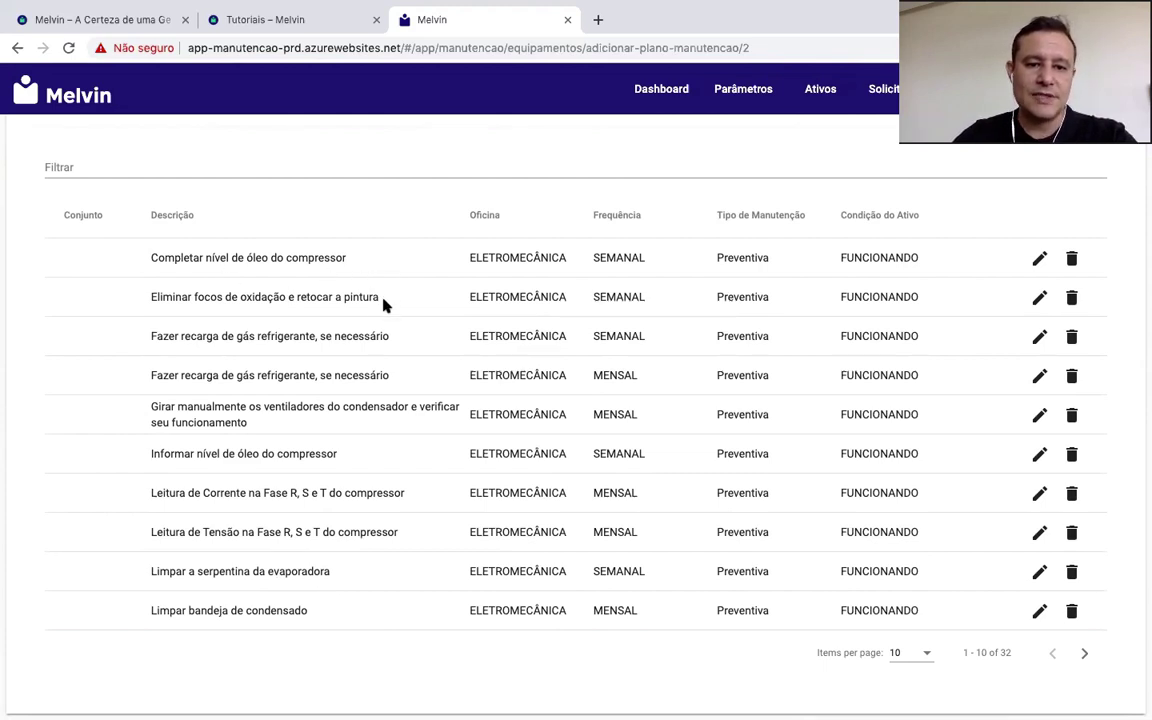
pyautogui.scroll(-1, 465, 278)
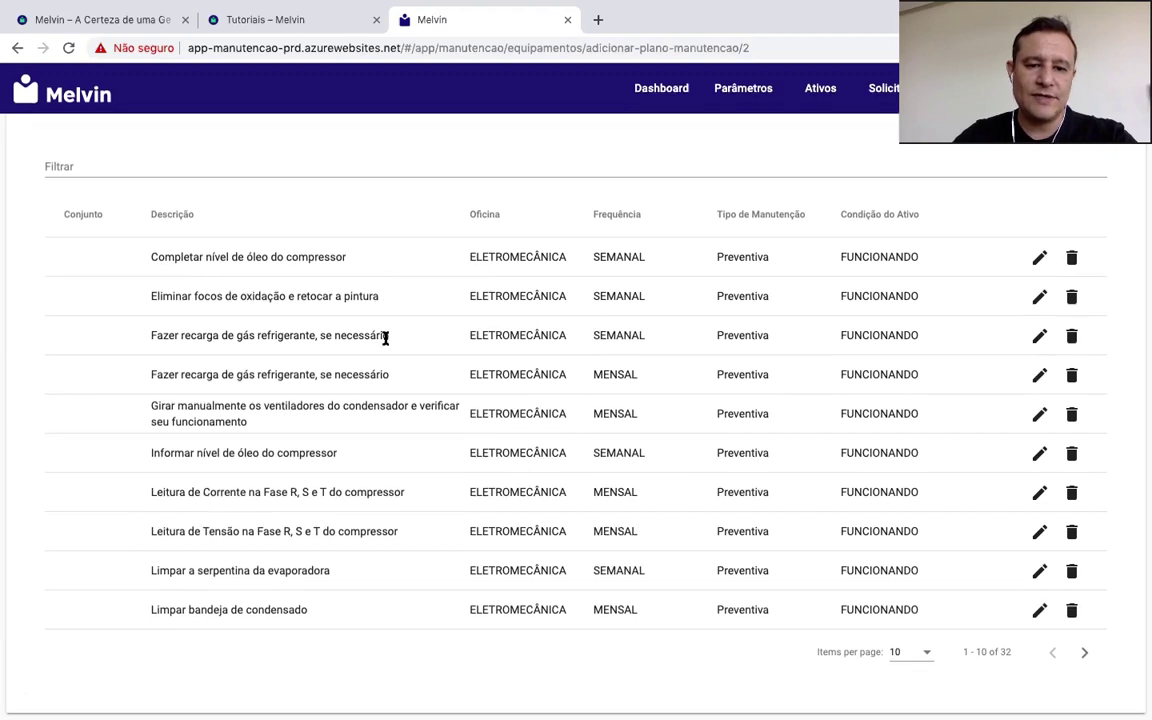
pyautogui.scroll(1, 470, 295)
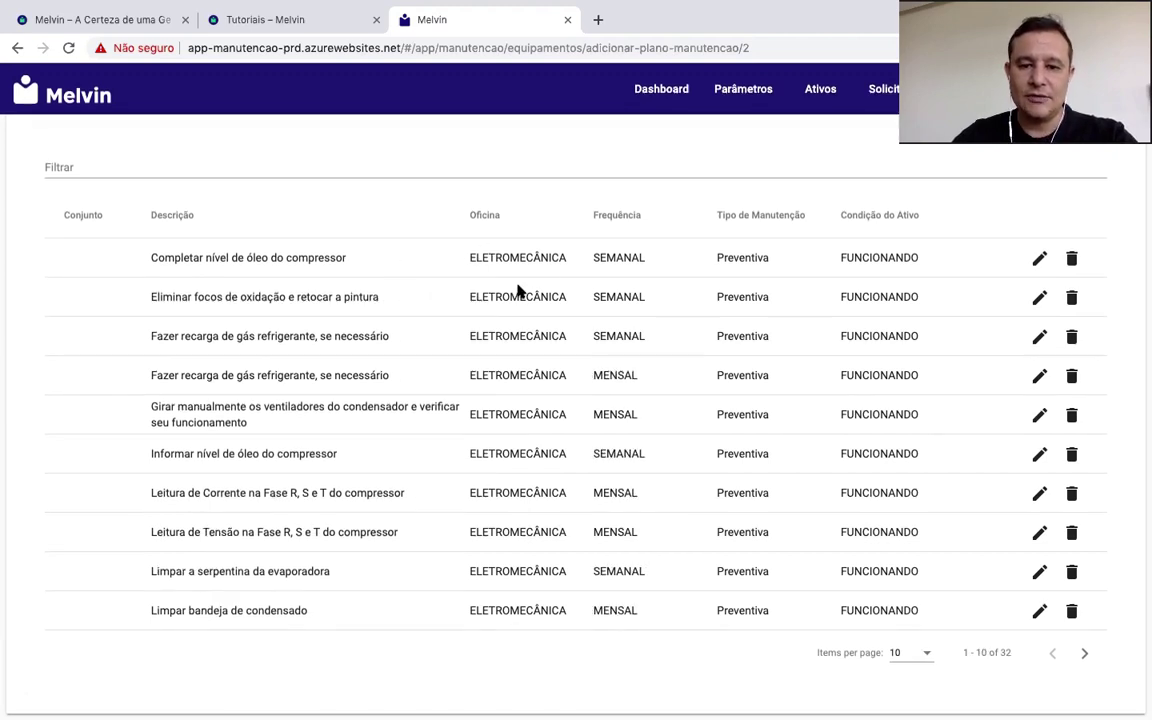
pyautogui.scroll(1, 643, 295)
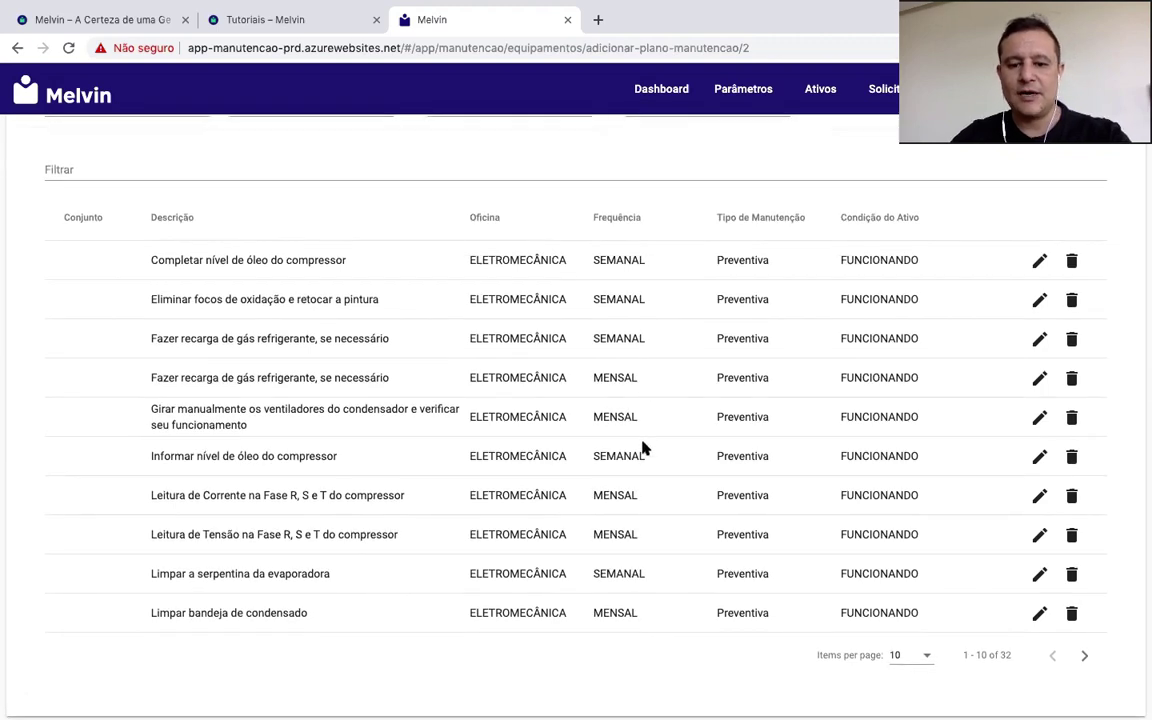
pyautogui.scroll(-1, 776, 245)
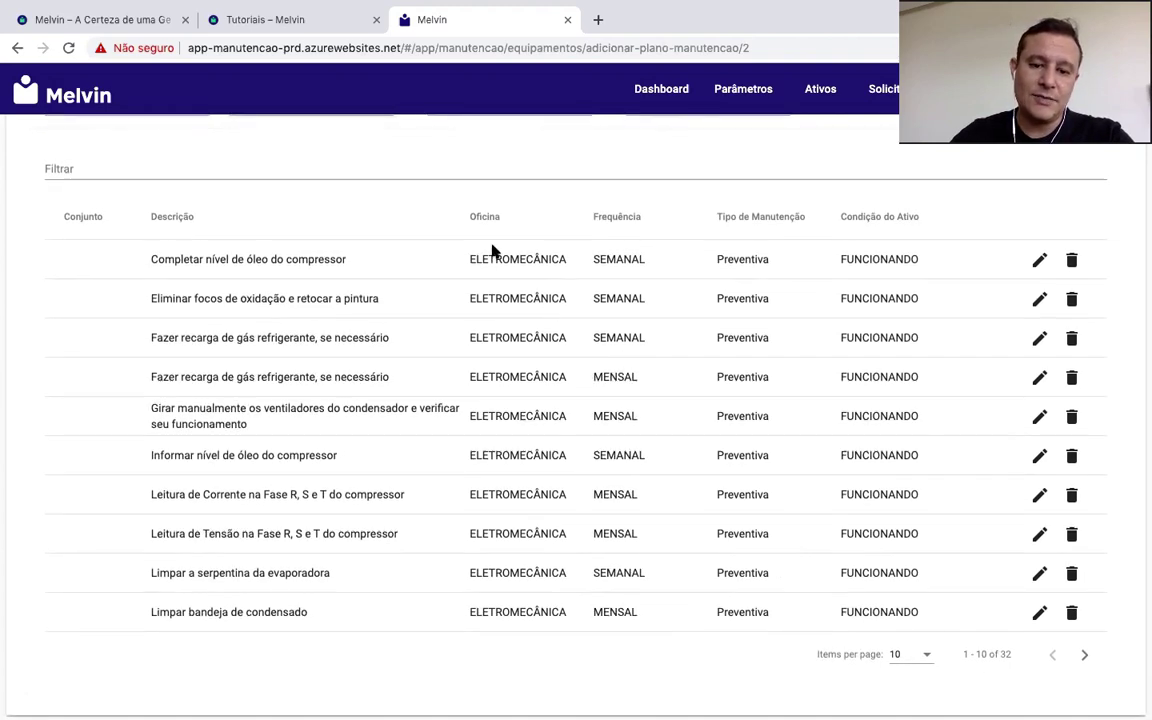
pyautogui.click(1040, 338)
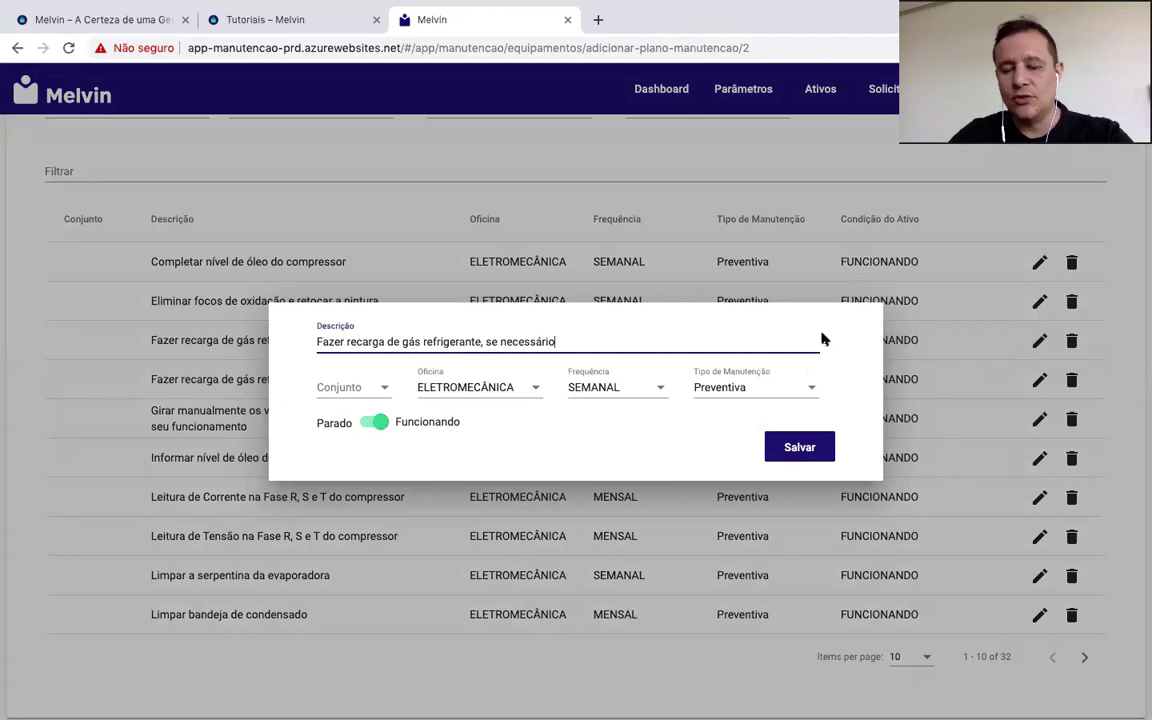
pyautogui.click(944, 404)
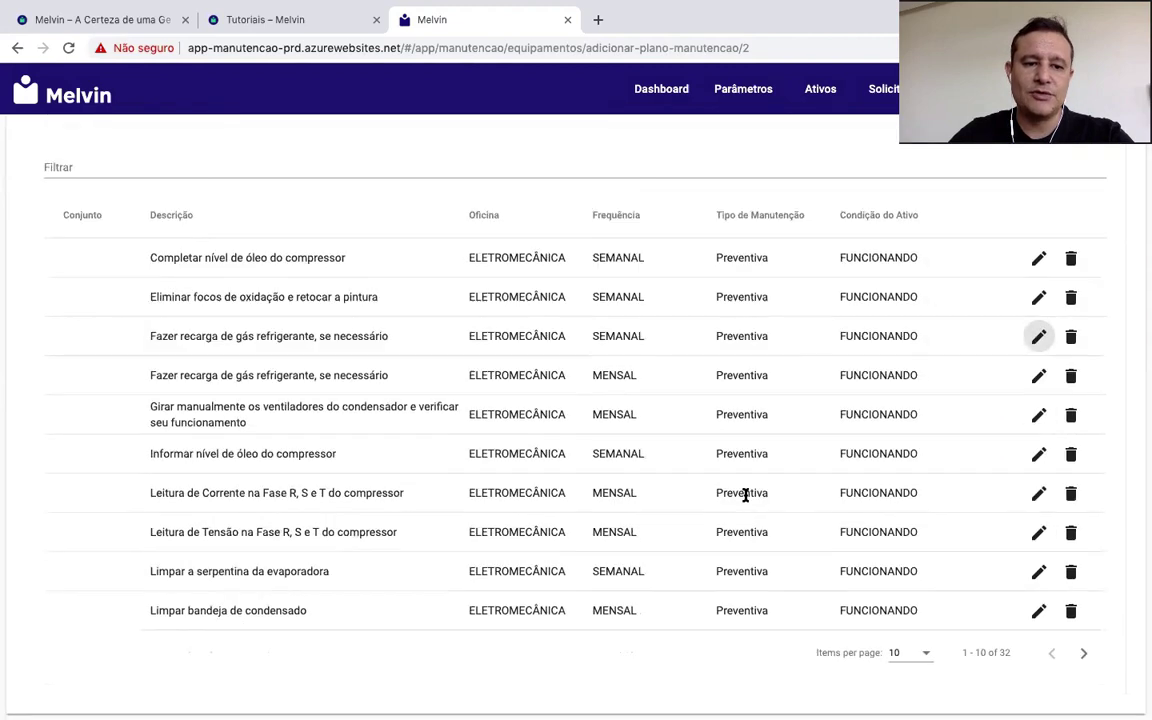
pyautogui.scroll(3, 745, 495)
pyautogui.scroll(-3, 745, 497)
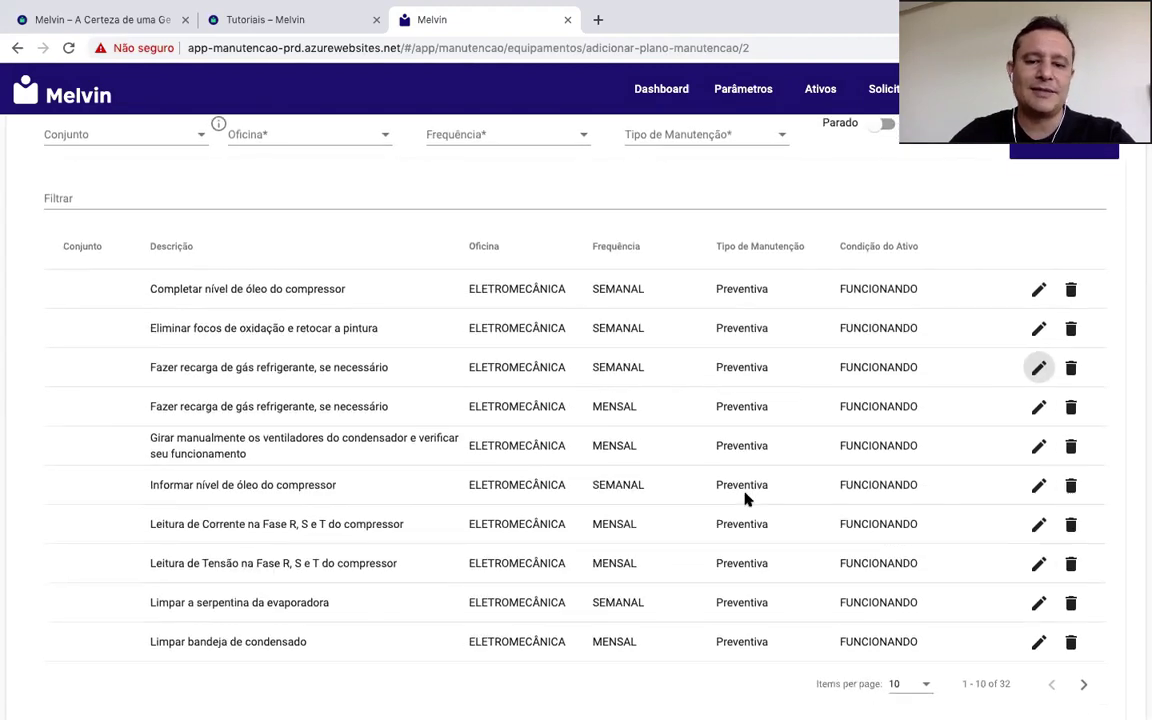
pyautogui.scroll(-1, 745, 497)
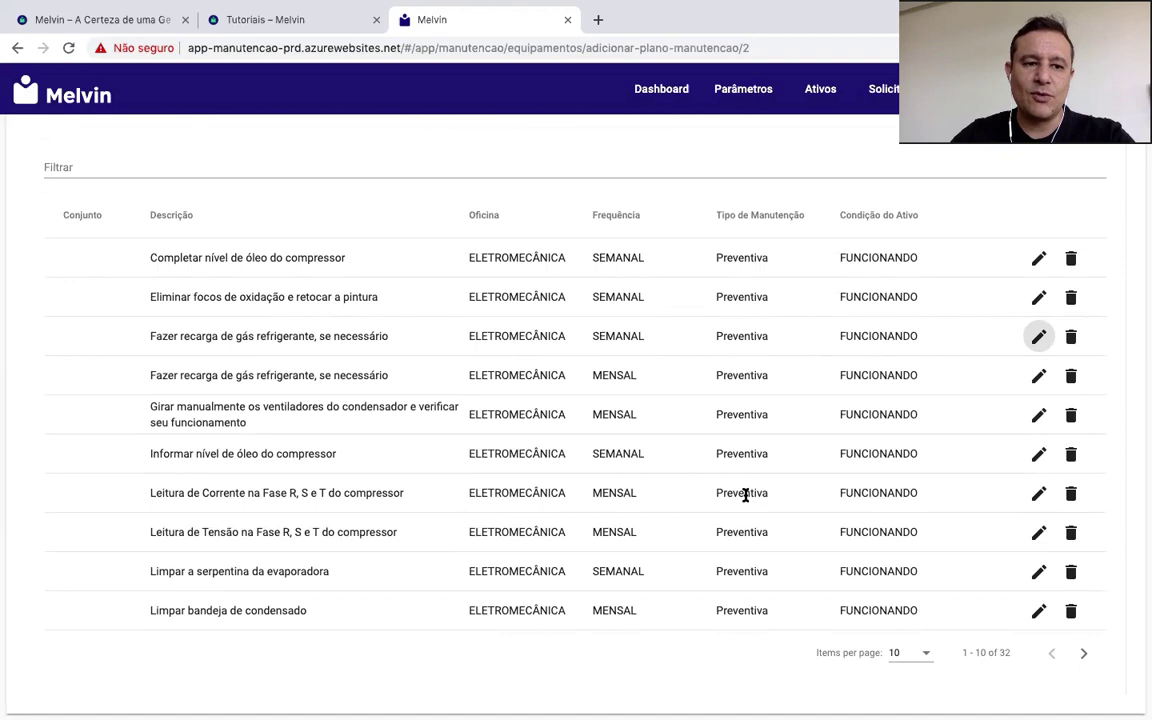
pyautogui.scroll(3, 745, 495)
pyautogui.scroll(-3, 745, 493)
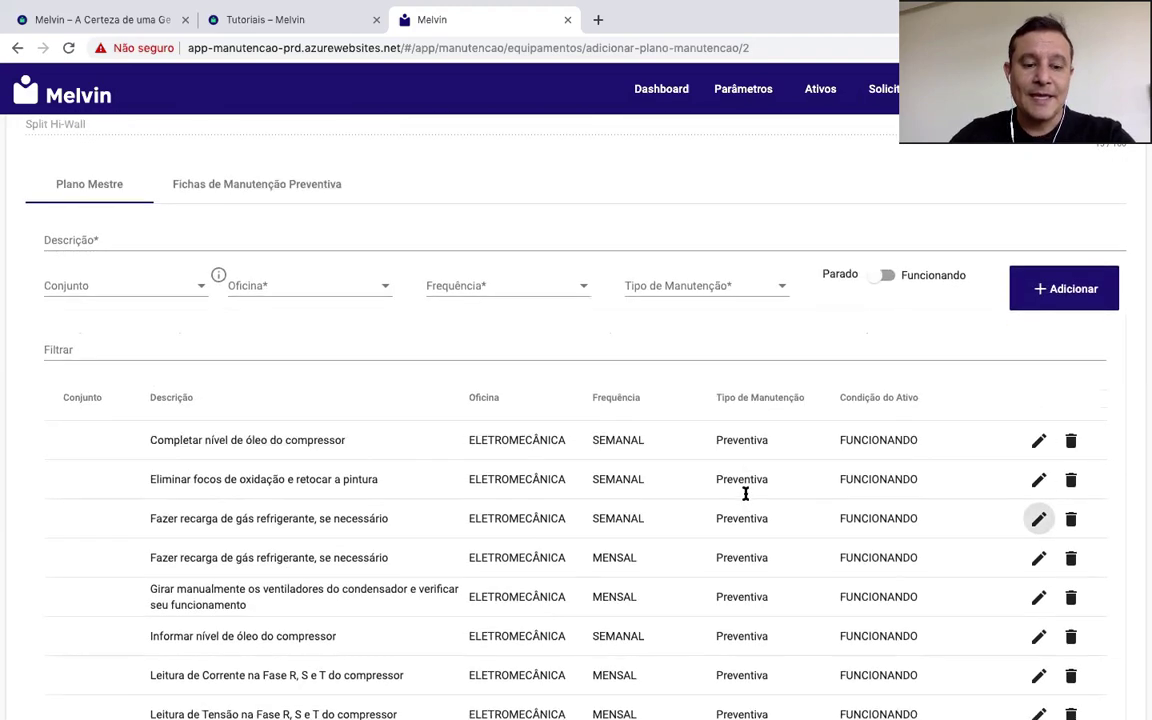
pyautogui.scroll(1, 745, 493)
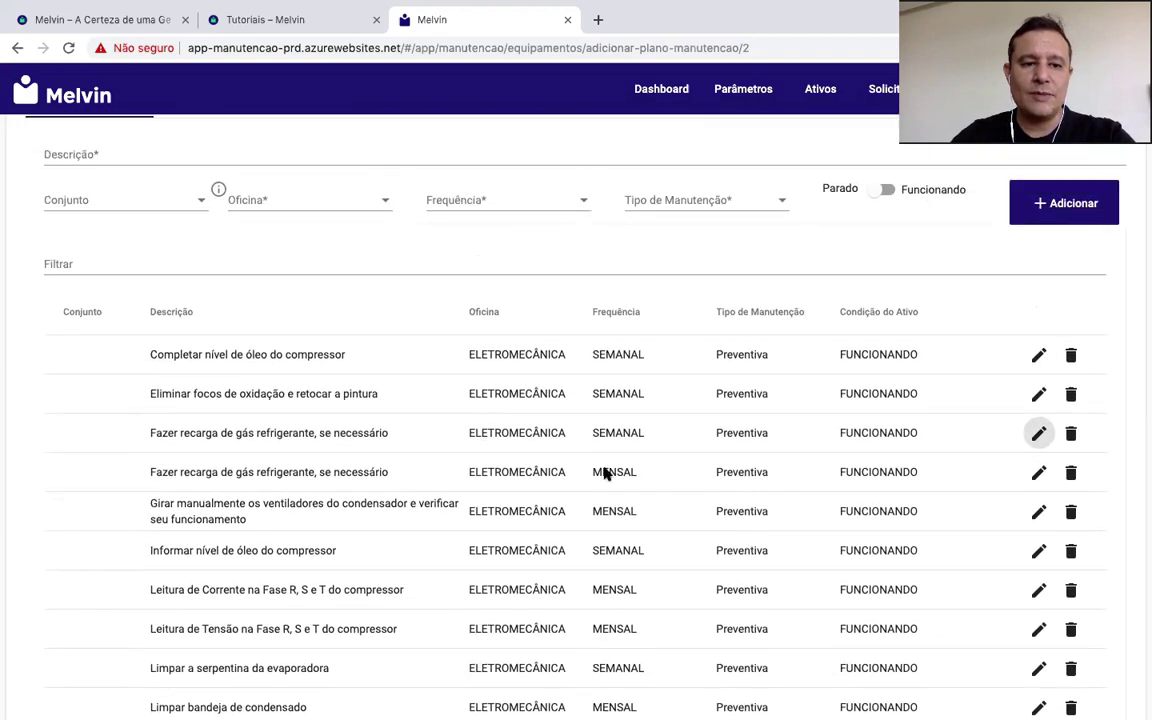
pyautogui.moveTo(220, 190)
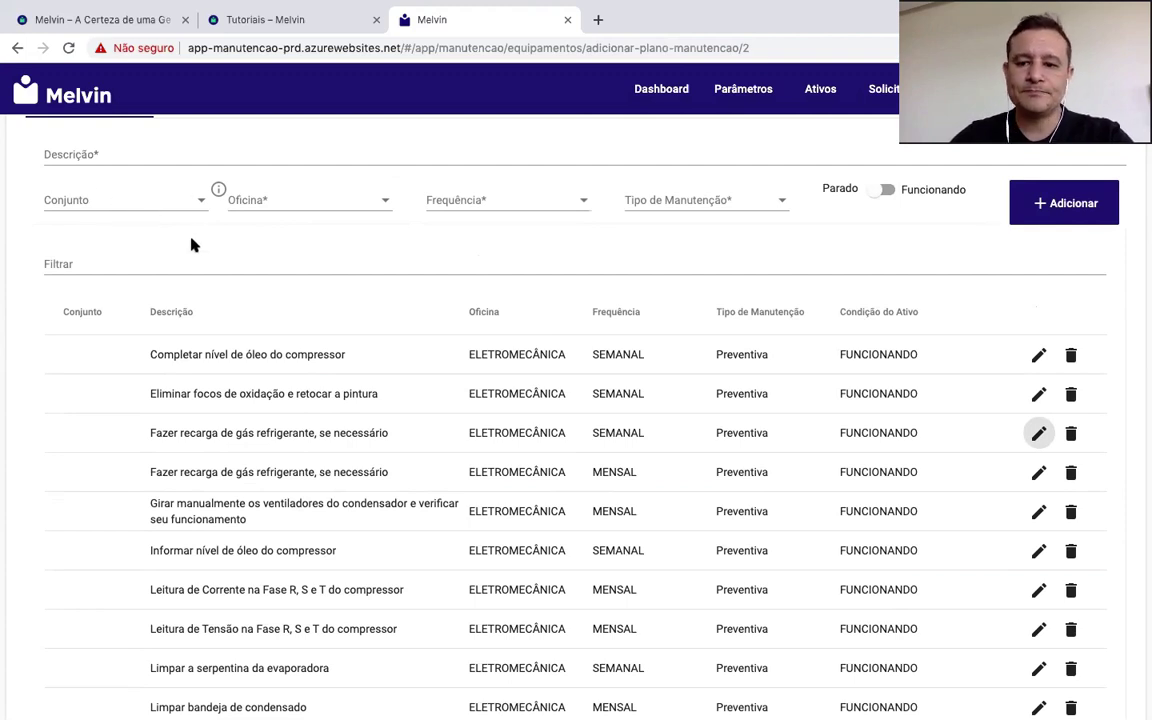
pyautogui.scroll(3, 426, 238)
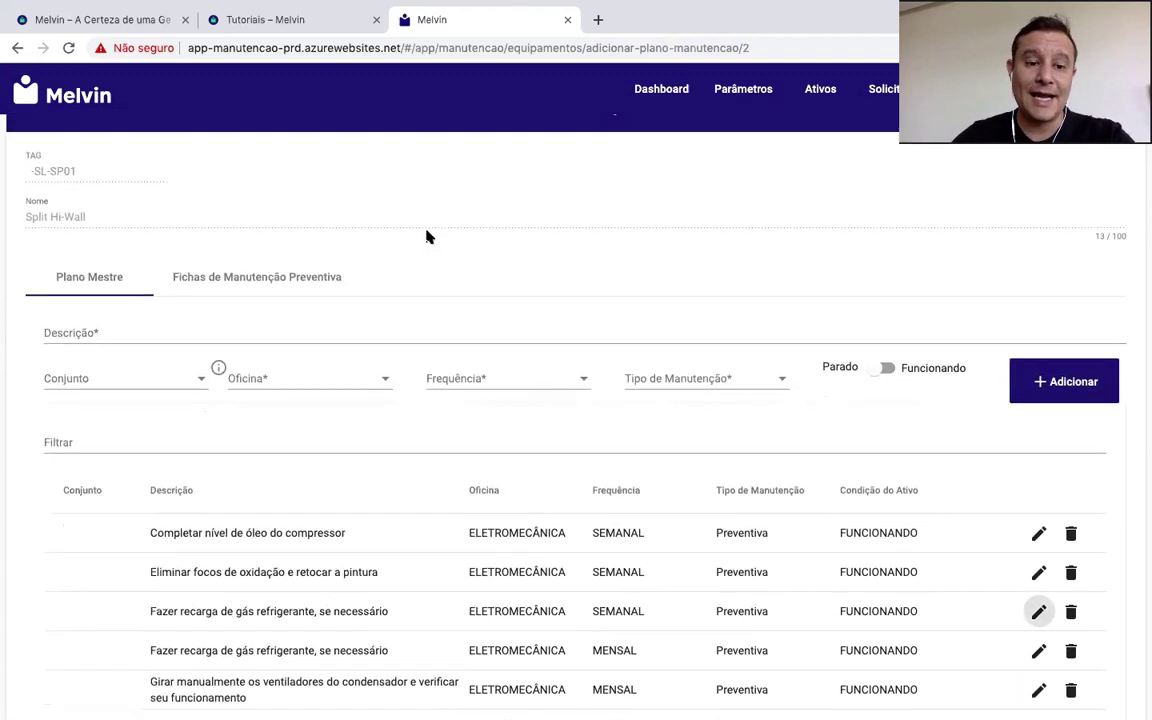
pyautogui.scroll(-1, 426, 237)
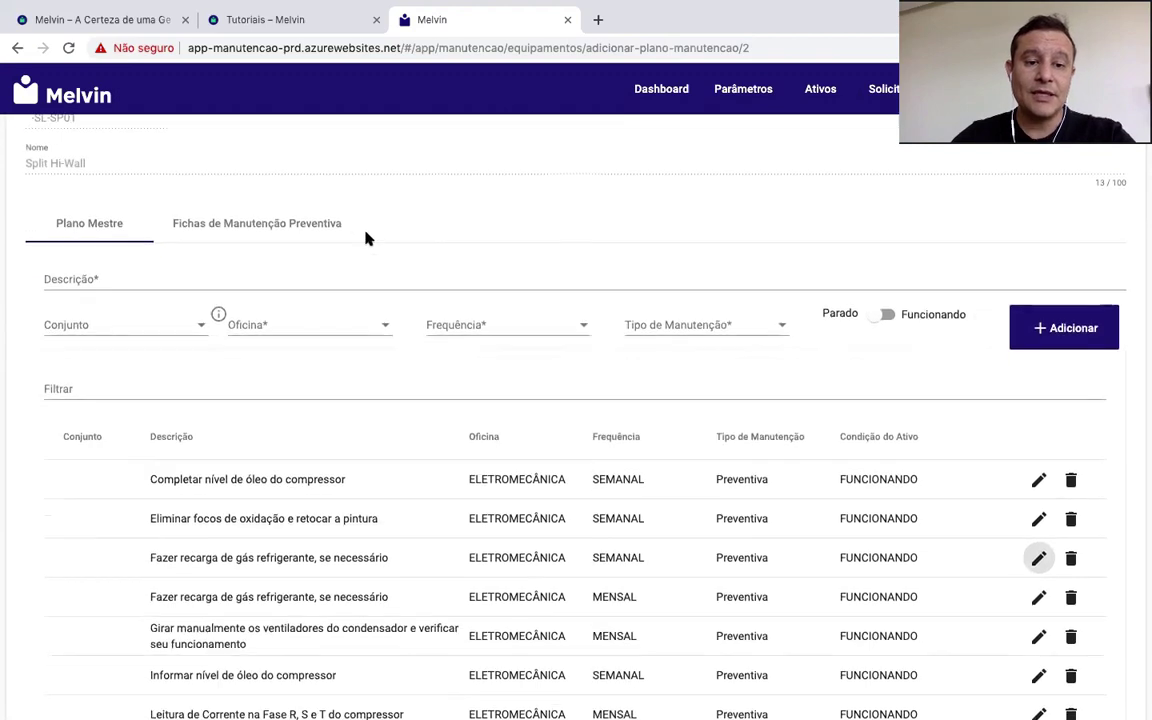
# Step: Open monthly sheet P028EM1 and set Pessoas 1, Tempo por pessoa 2 and Antecipação 7
pyautogui.click(244, 224)
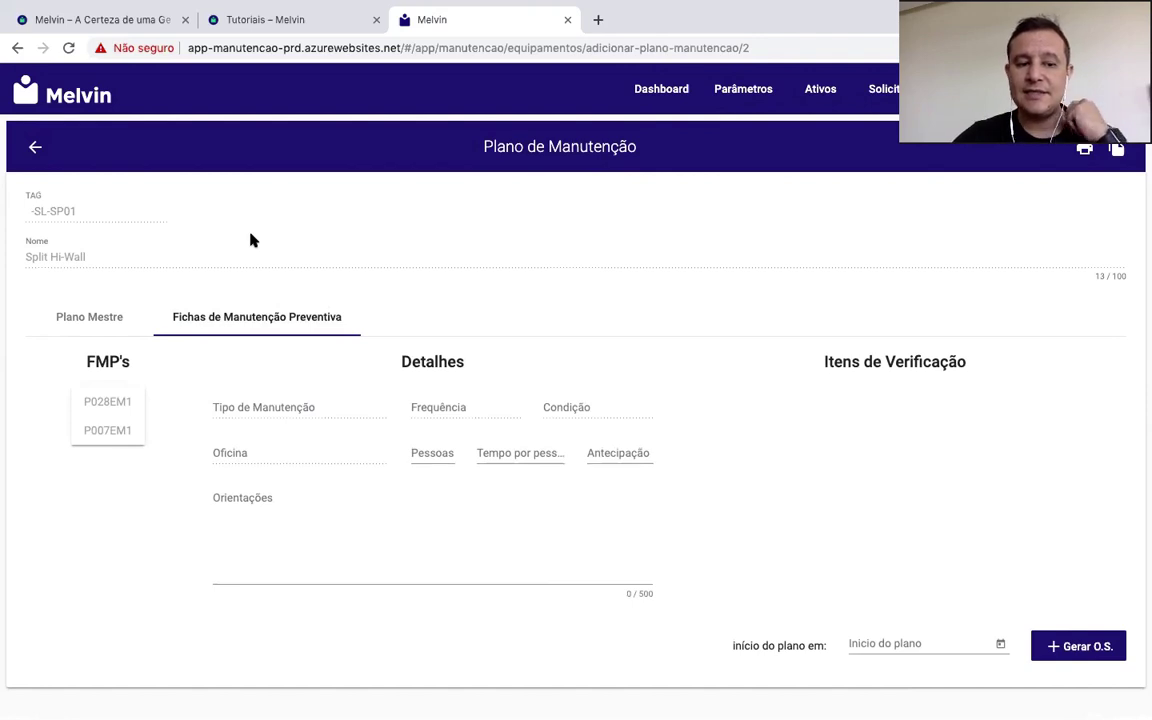
pyautogui.click(106, 402)
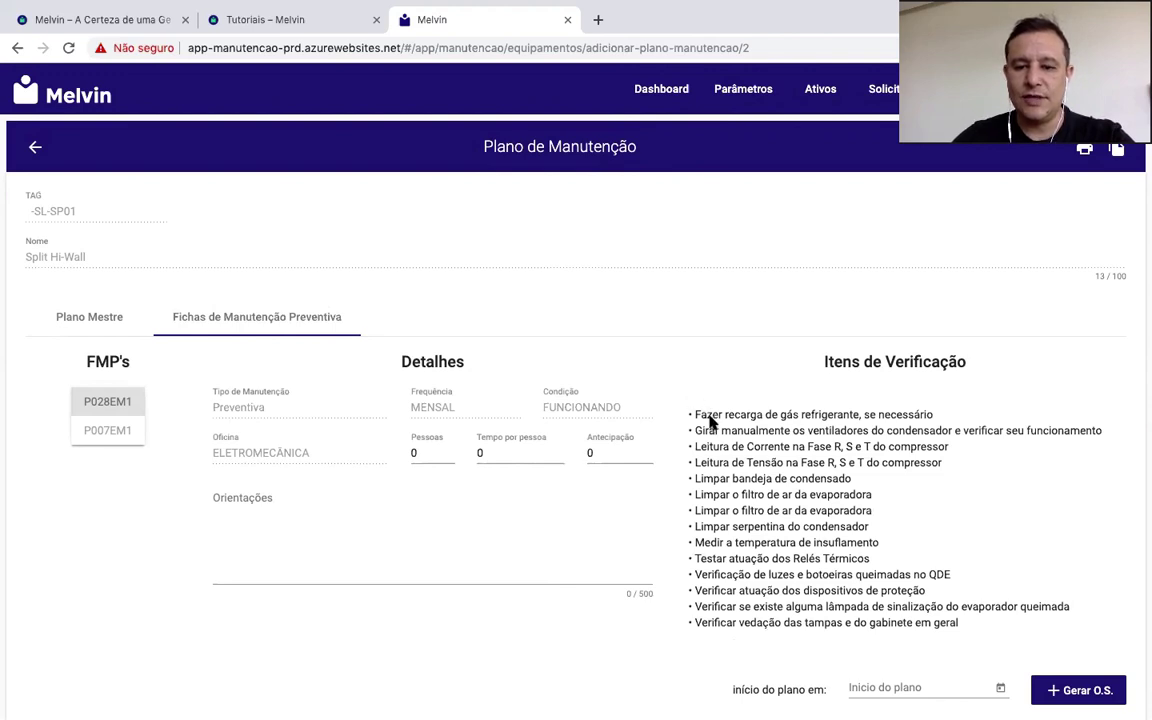
pyautogui.click(408, 455)
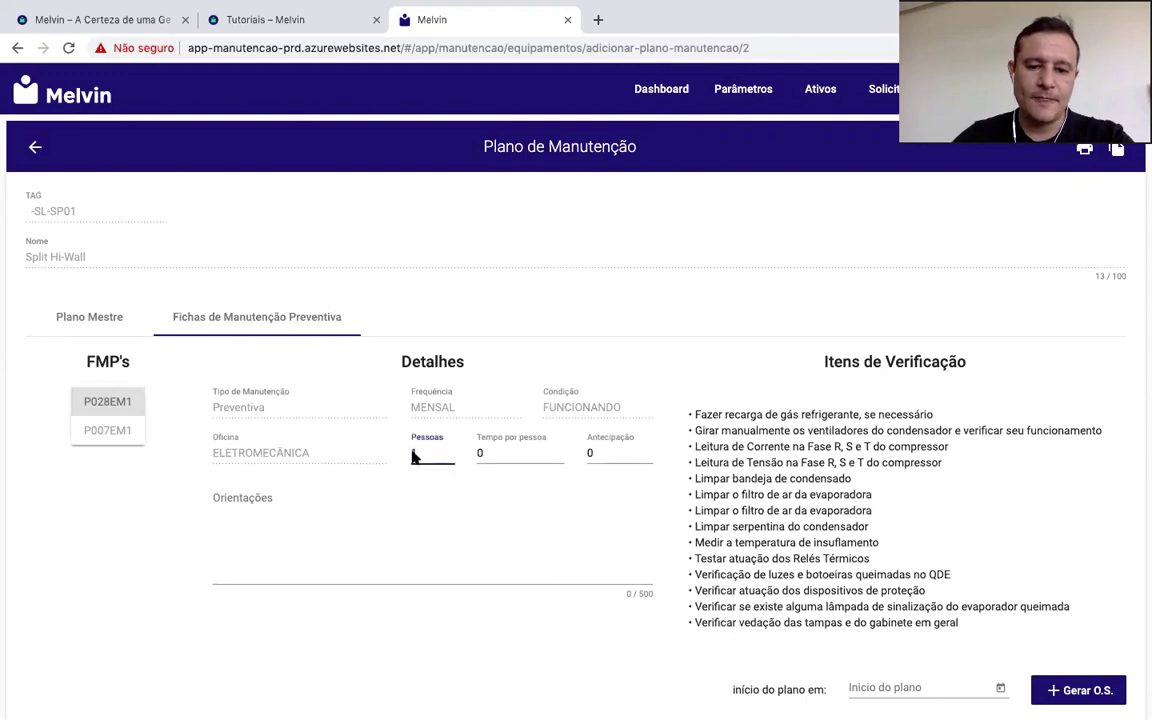
pyautogui.click(488, 455)
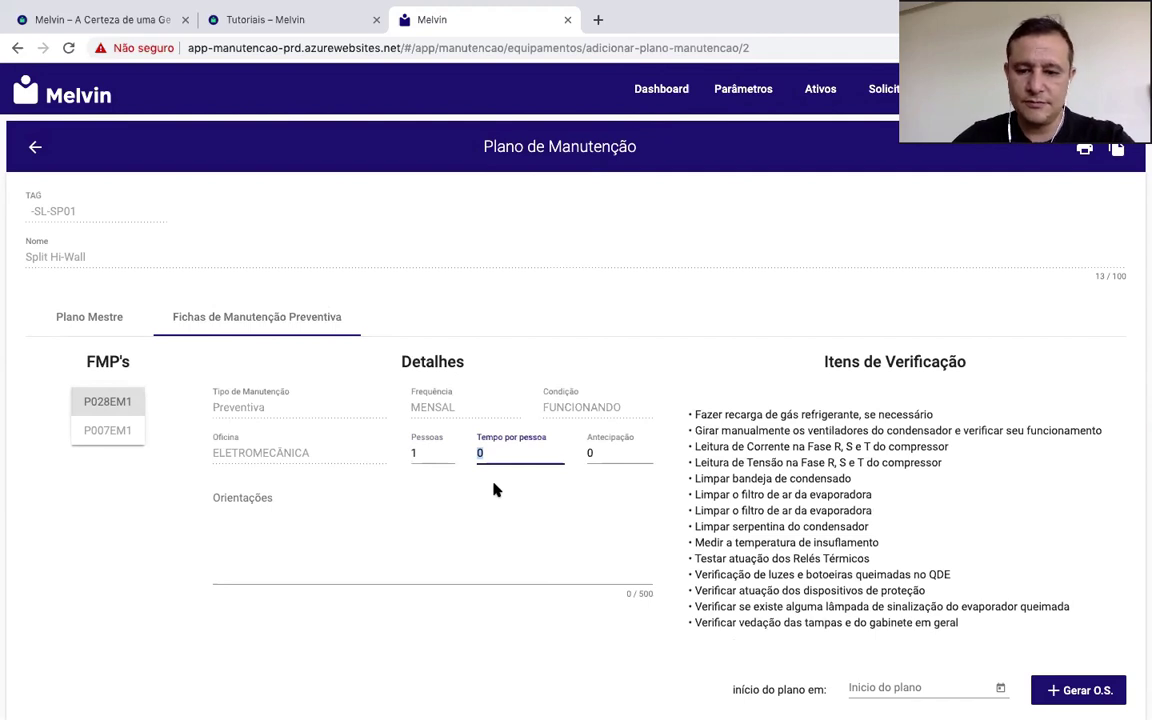
pyautogui.write('2')
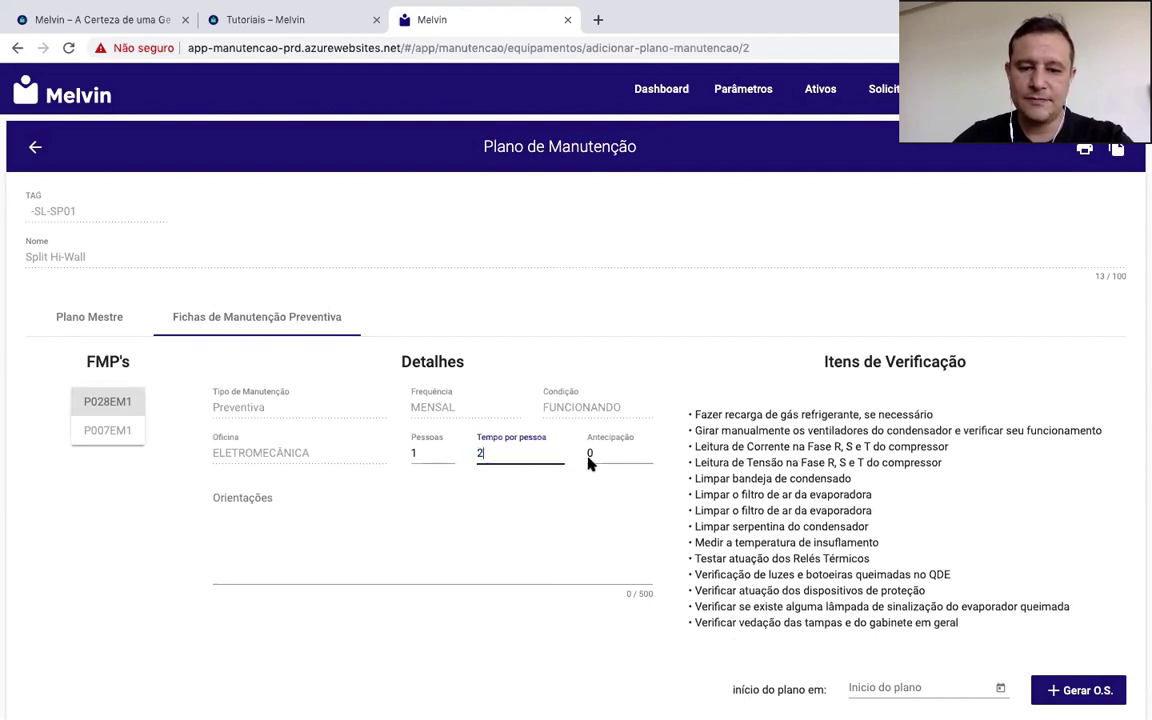
pyautogui.click(587, 456)
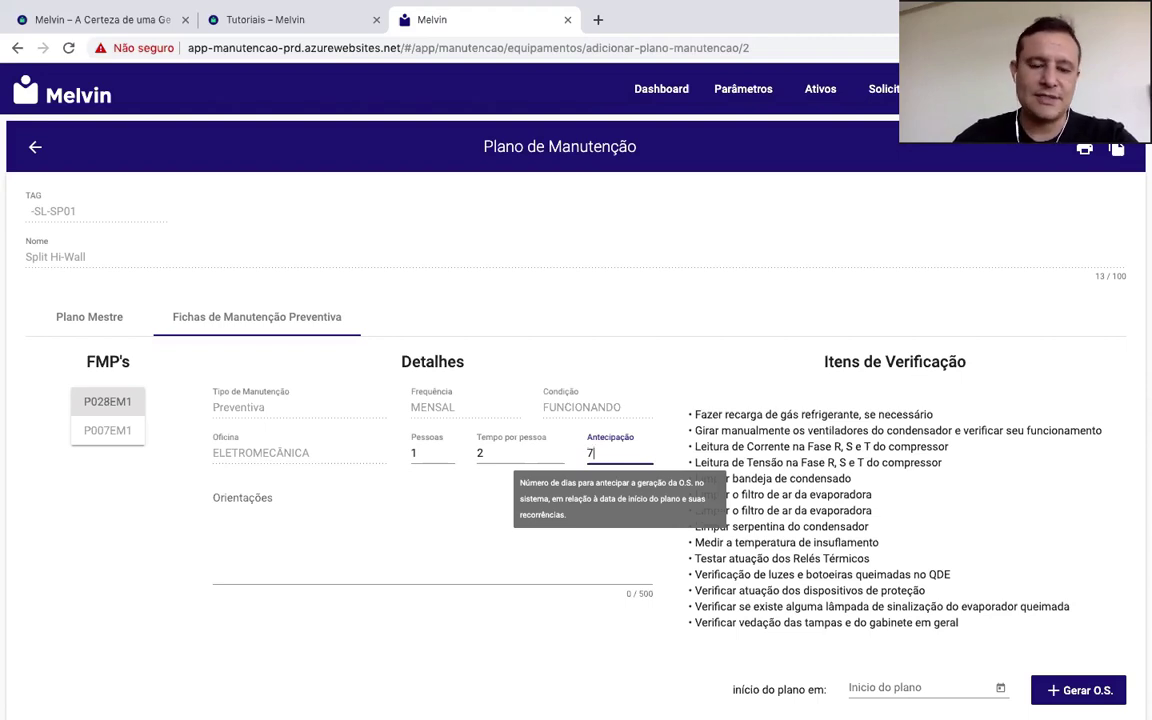
pyautogui.click(250, 515)
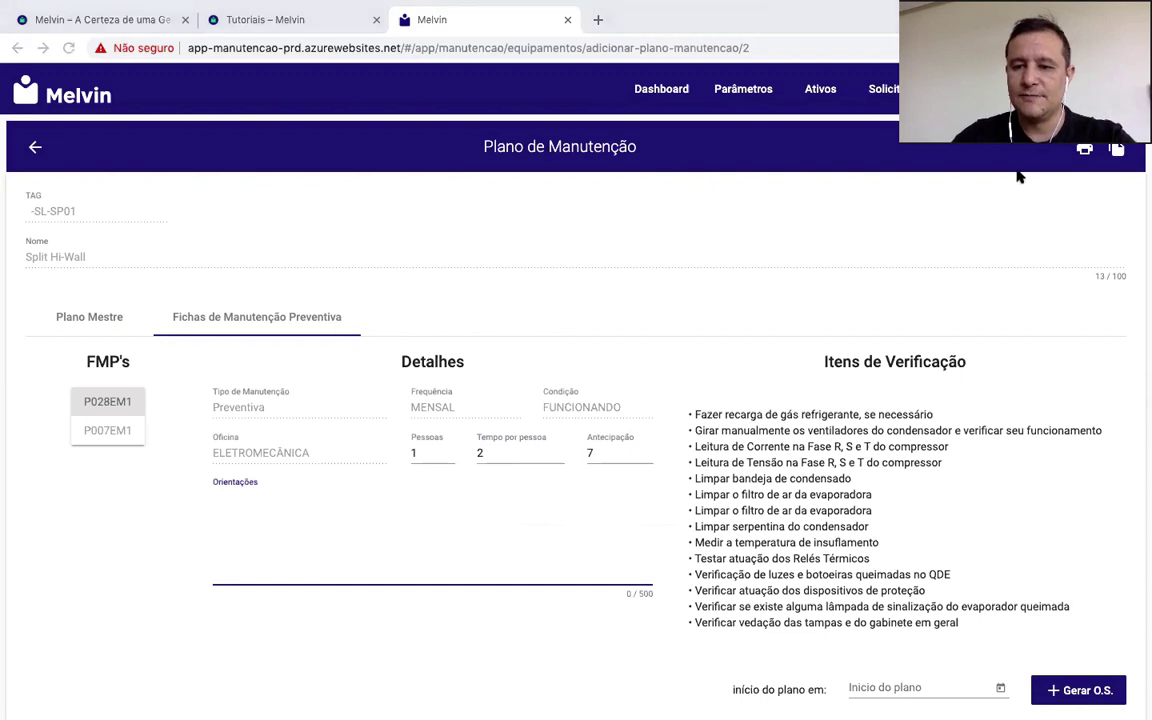
# Step: Set Início do plano to 15/09/2019, generate the O.S., and open Carteira de Serviços
pyautogui.click(1001, 688)
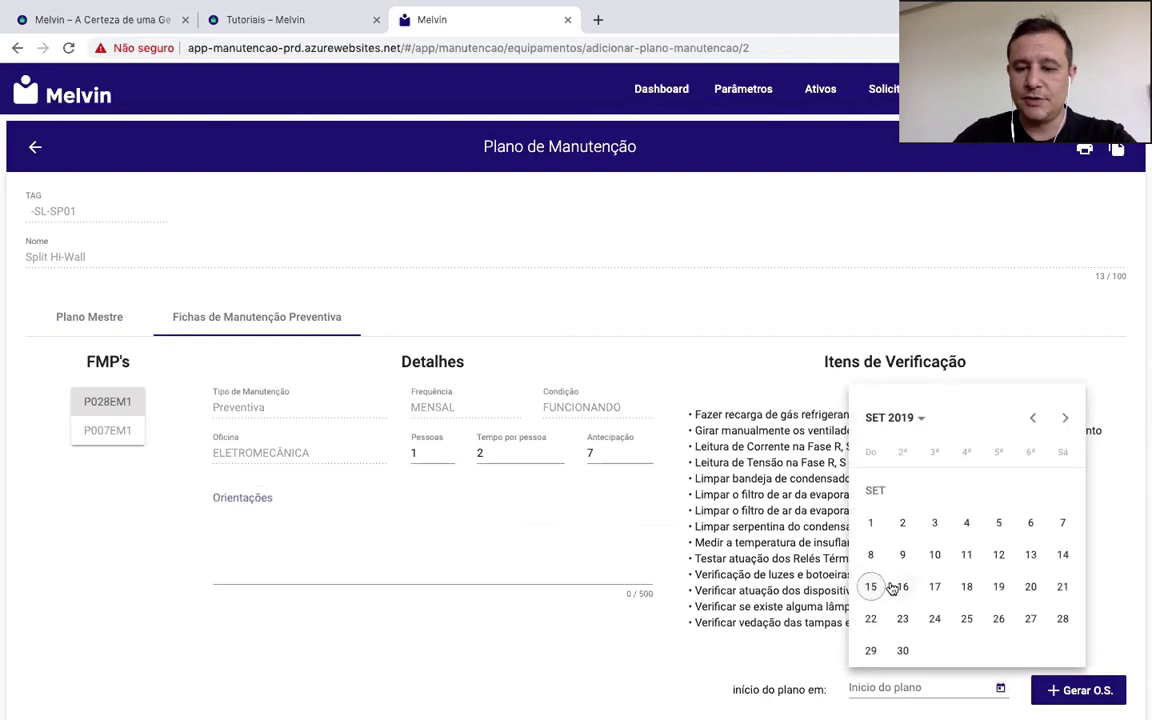
pyautogui.click(870, 586)
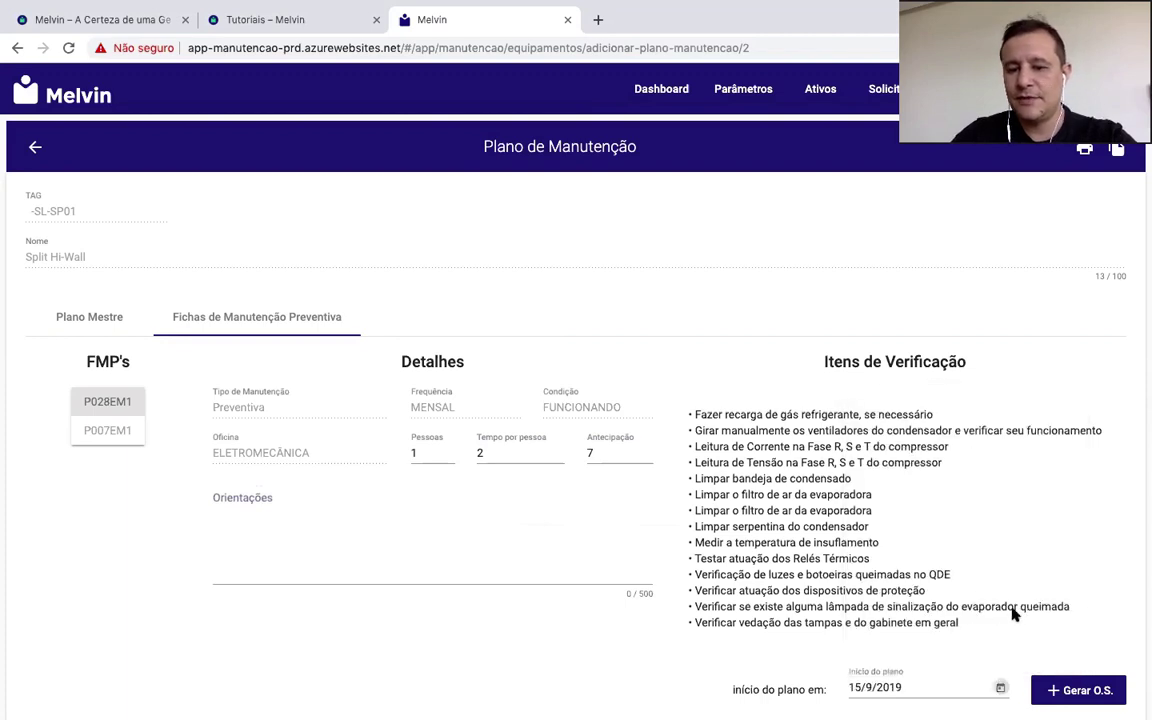
pyautogui.click(1081, 693)
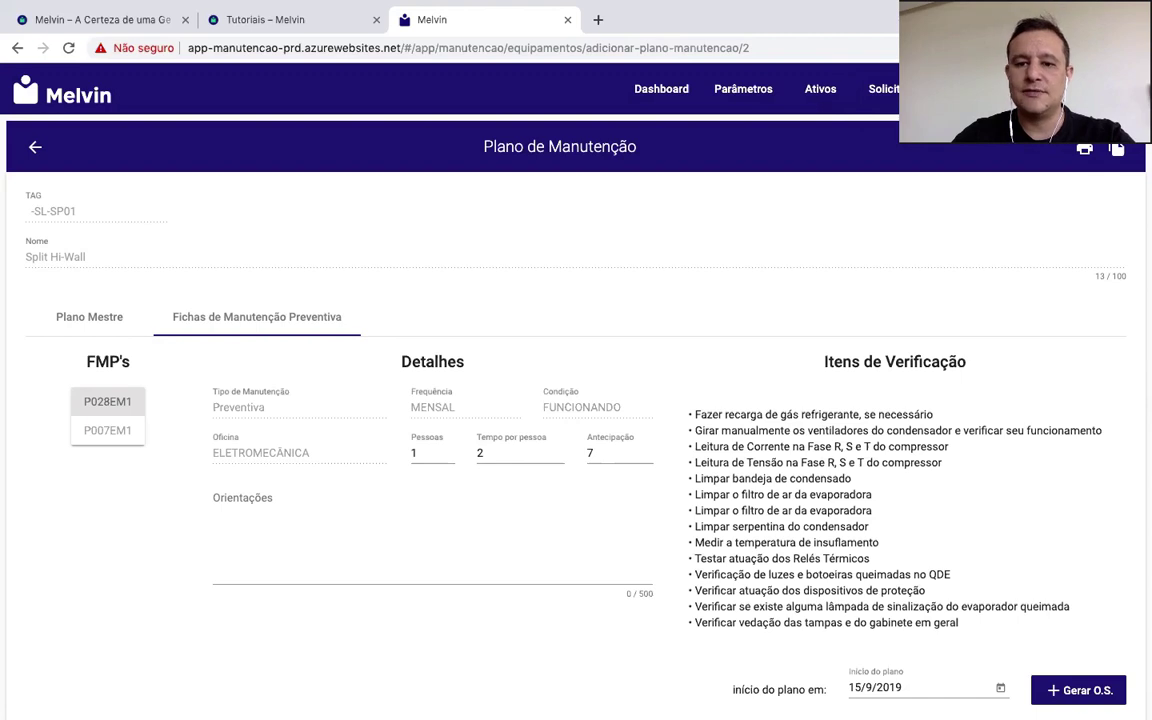
pyautogui.click(1049, 174)
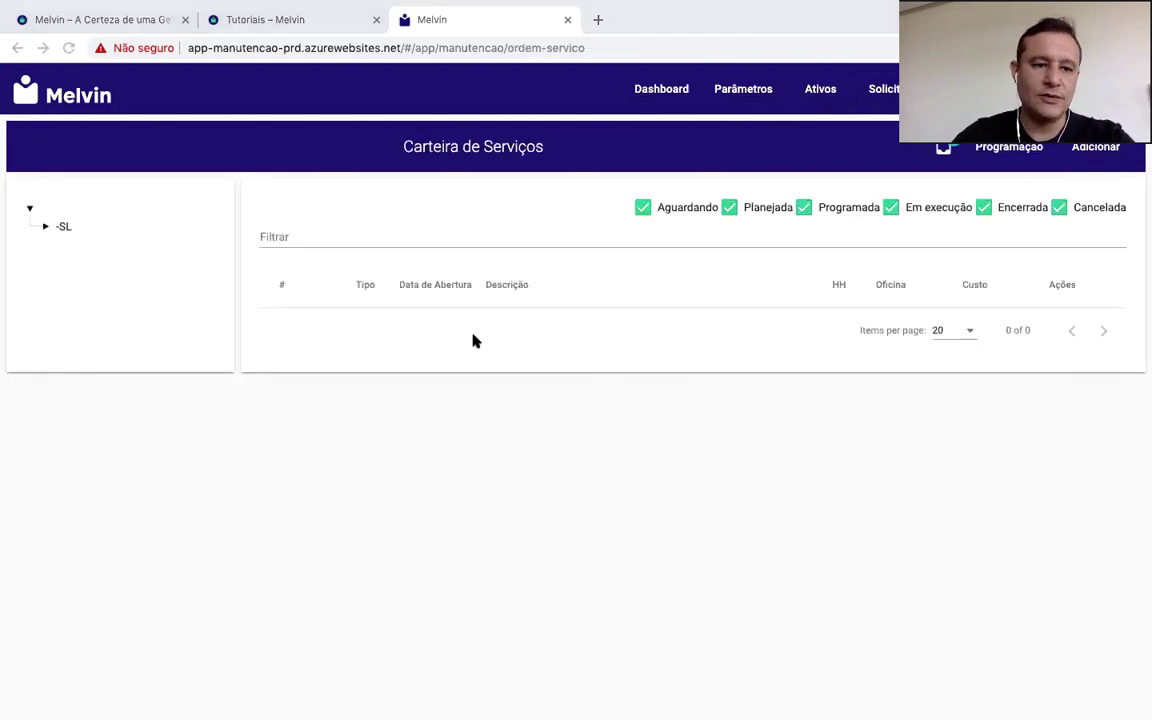
# Step: List the -SL node's orders and open order 2, Preventiva ELETROMECÂNICA MENSAL, for editing
pyautogui.click(60, 226)
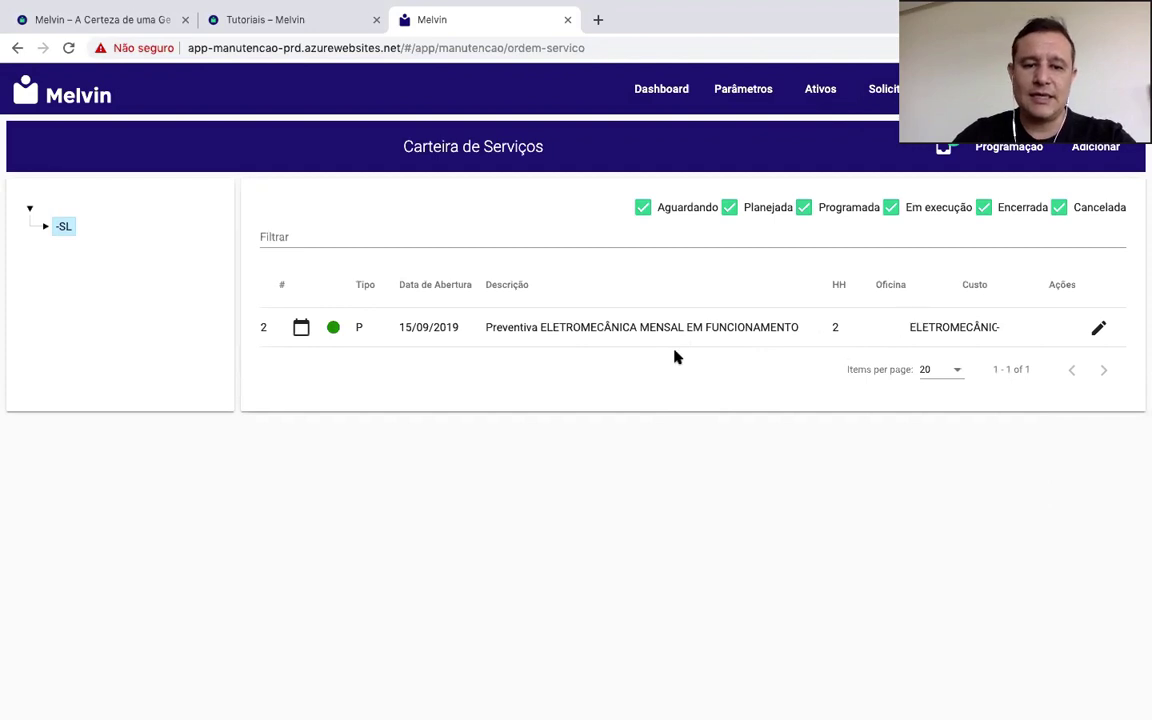
pyautogui.moveTo(303, 334)
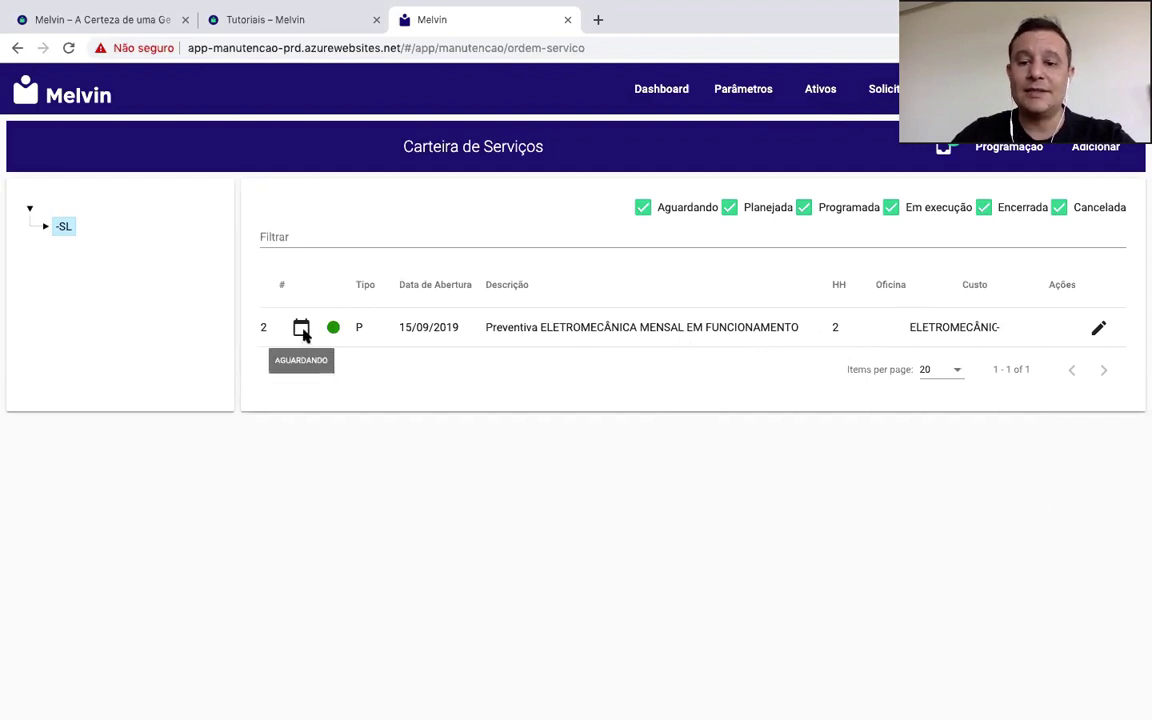
pyautogui.click(1099, 329)
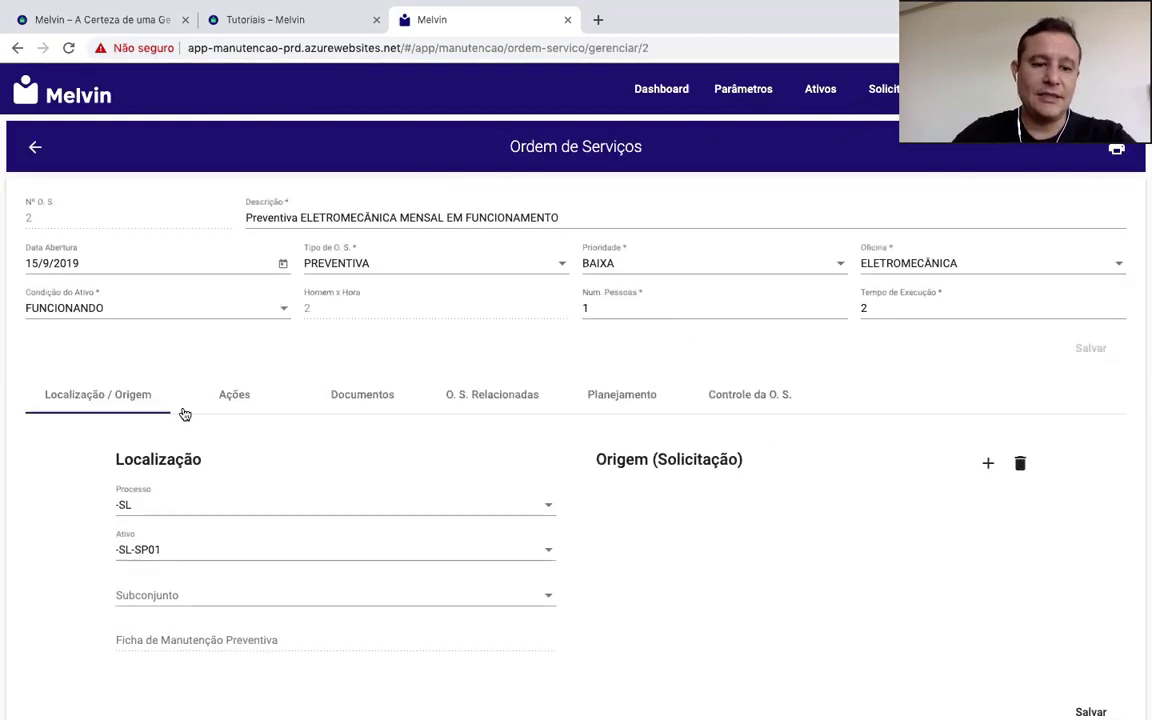
# Step: Plan ÓLEO PARA COMPRESSOR as Materiais, quantity 2, cost 100, mark it Disponível, and go back
pyautogui.click(617, 398)
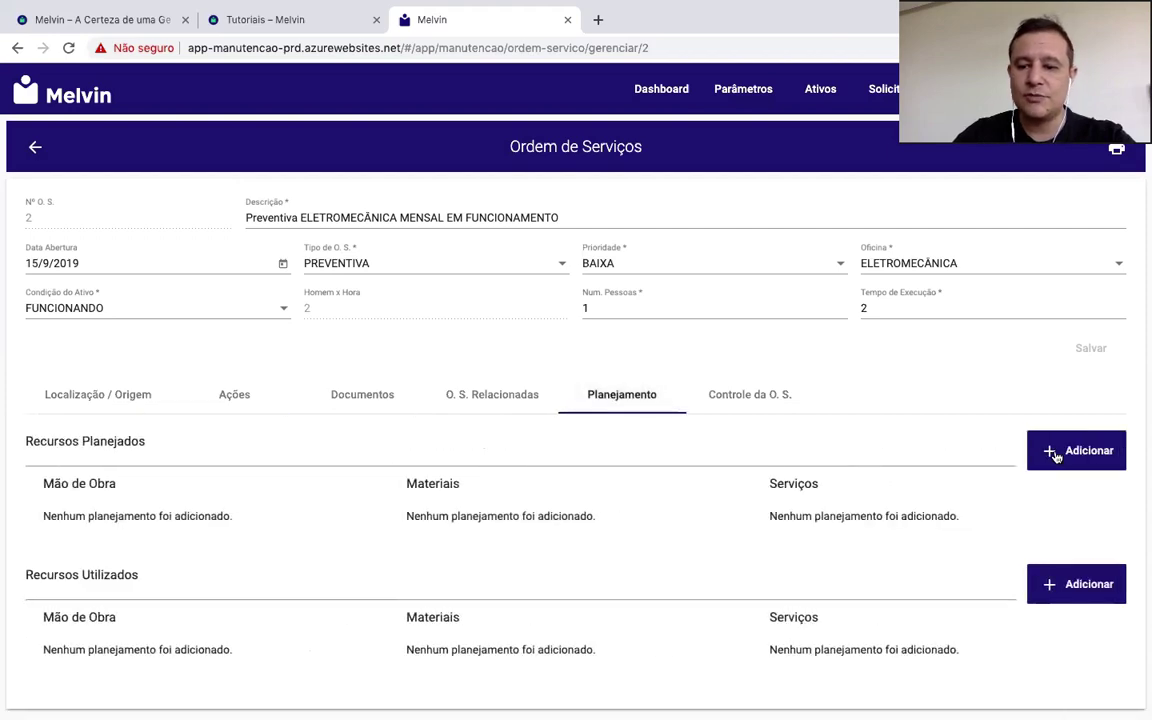
pyautogui.click(1050, 453)
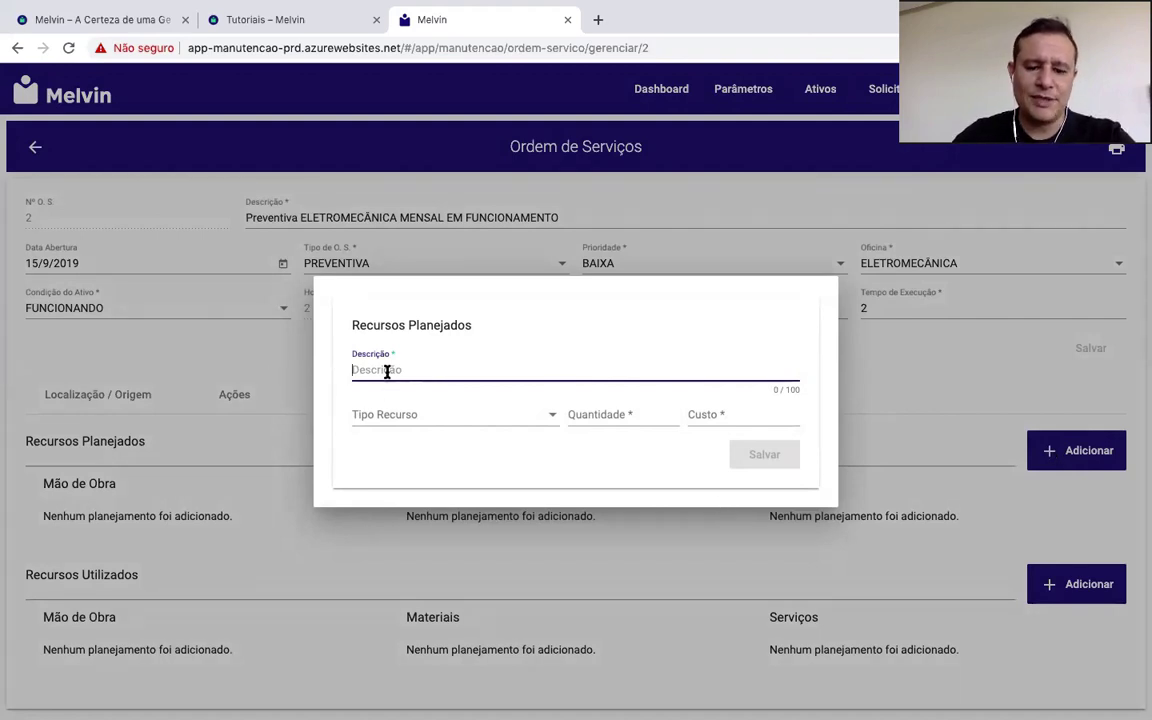
pyautogui.write('ÓLEO')
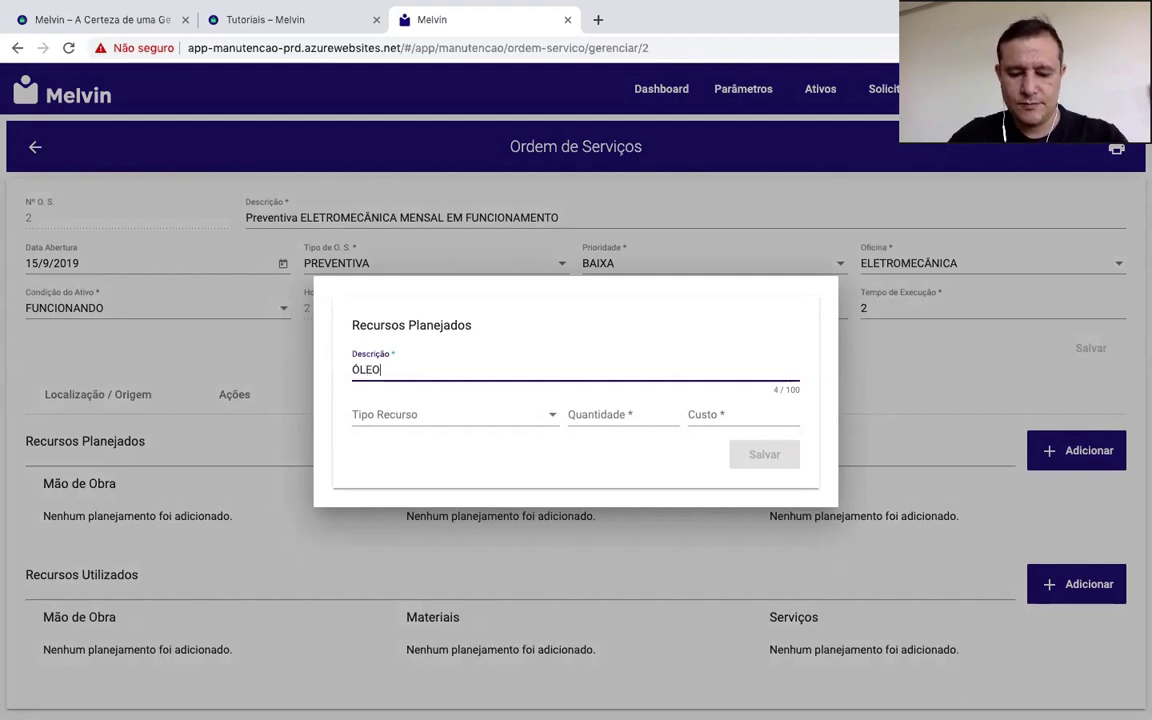
pyautogui.write(' PARA ')
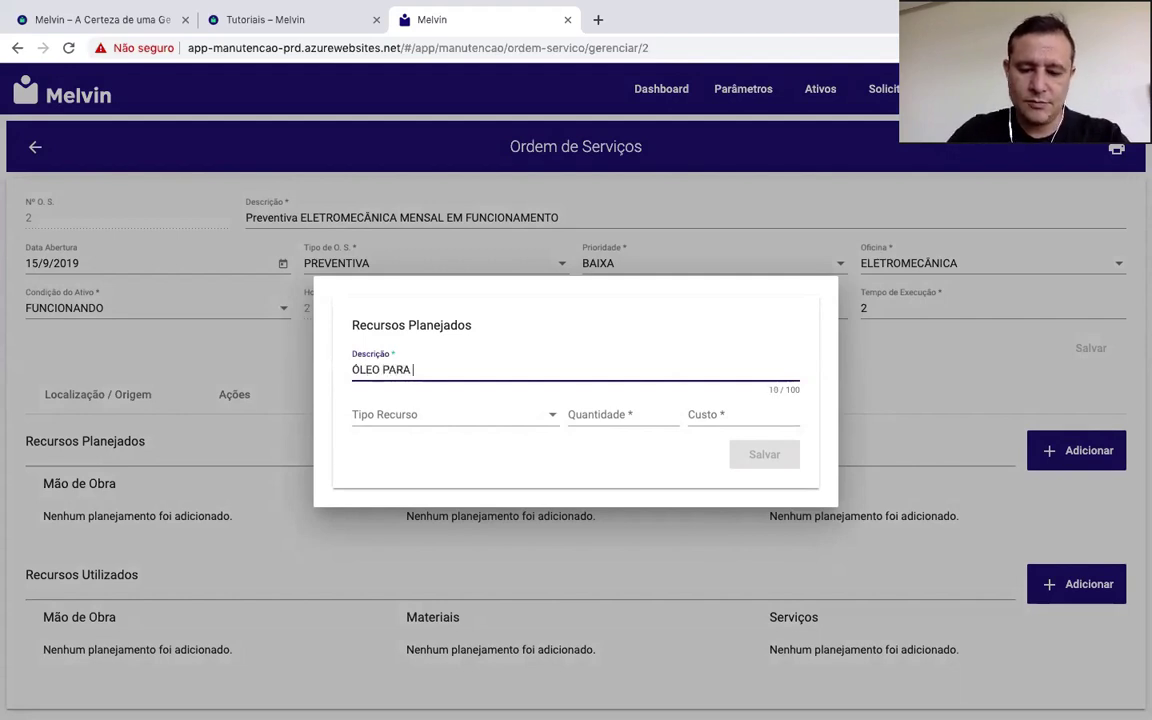
pyautogui.write('COMPRESSOR')
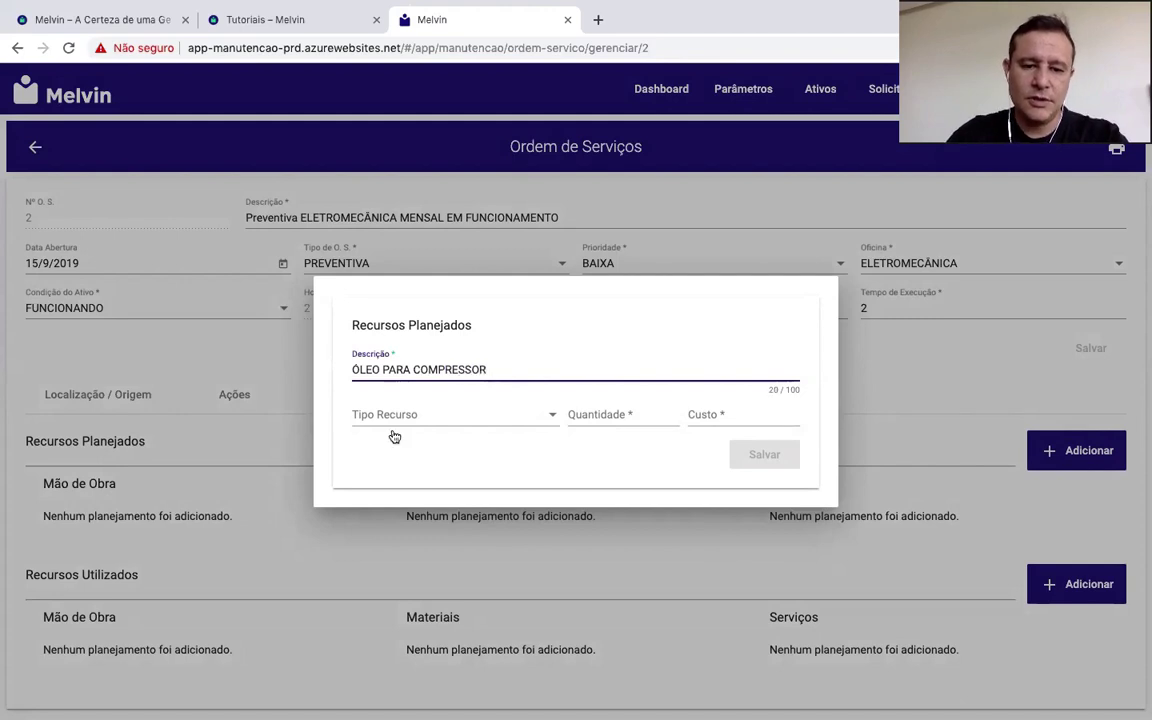
pyautogui.click(402, 422)
pyautogui.click(389, 481)
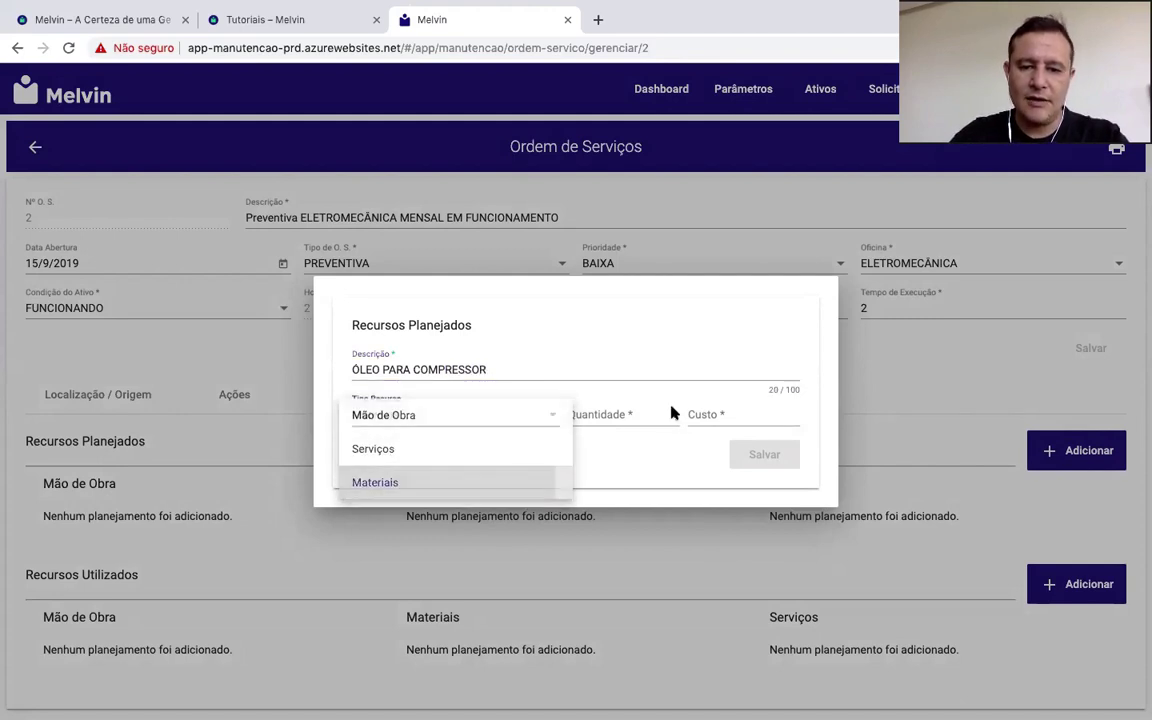
pyautogui.click(636, 414)
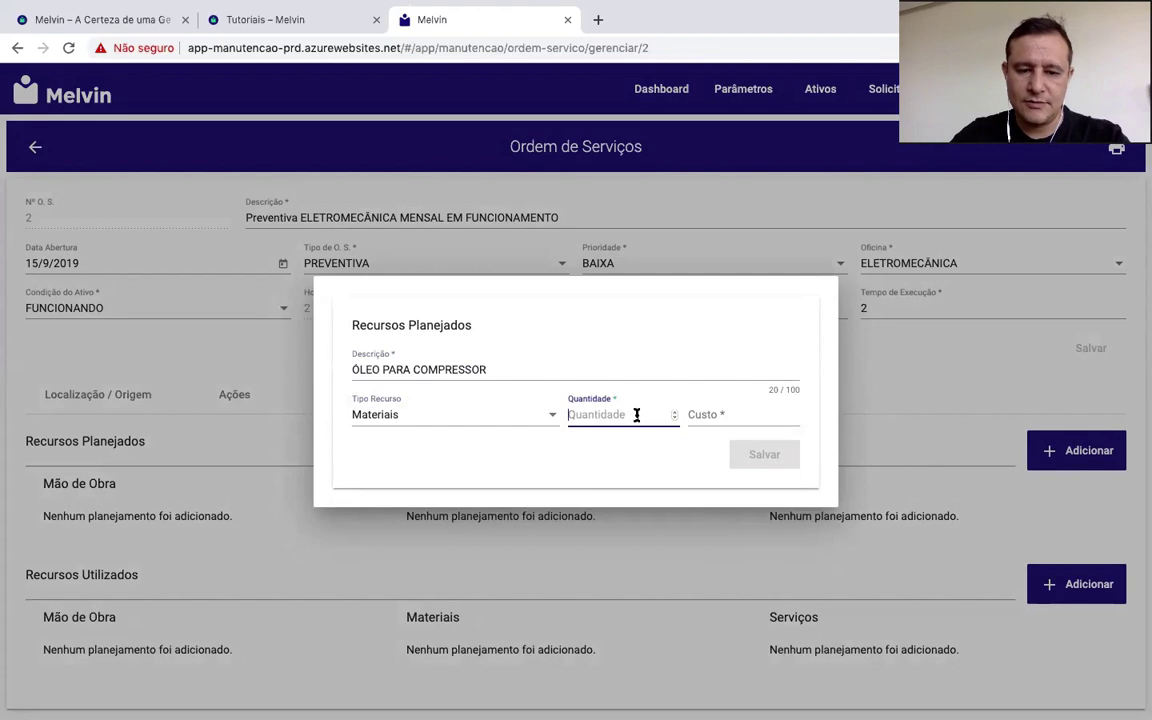
pyautogui.write('2')
pyautogui.click(732, 414)
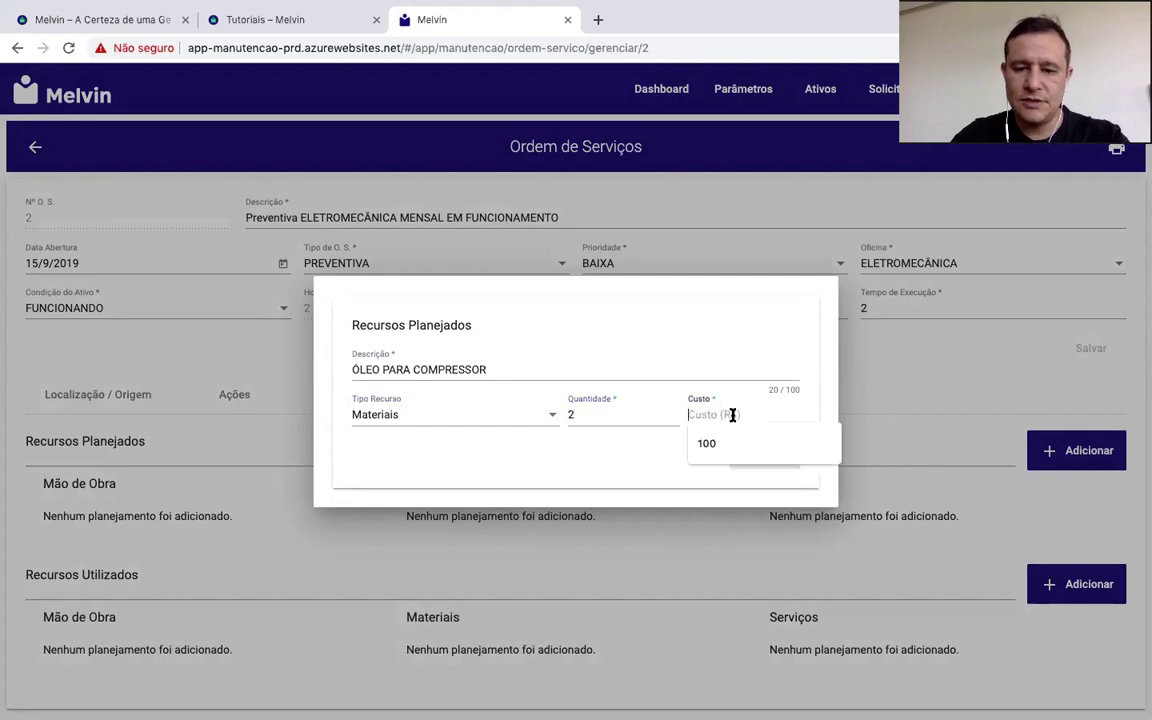
pyautogui.click(714, 452)
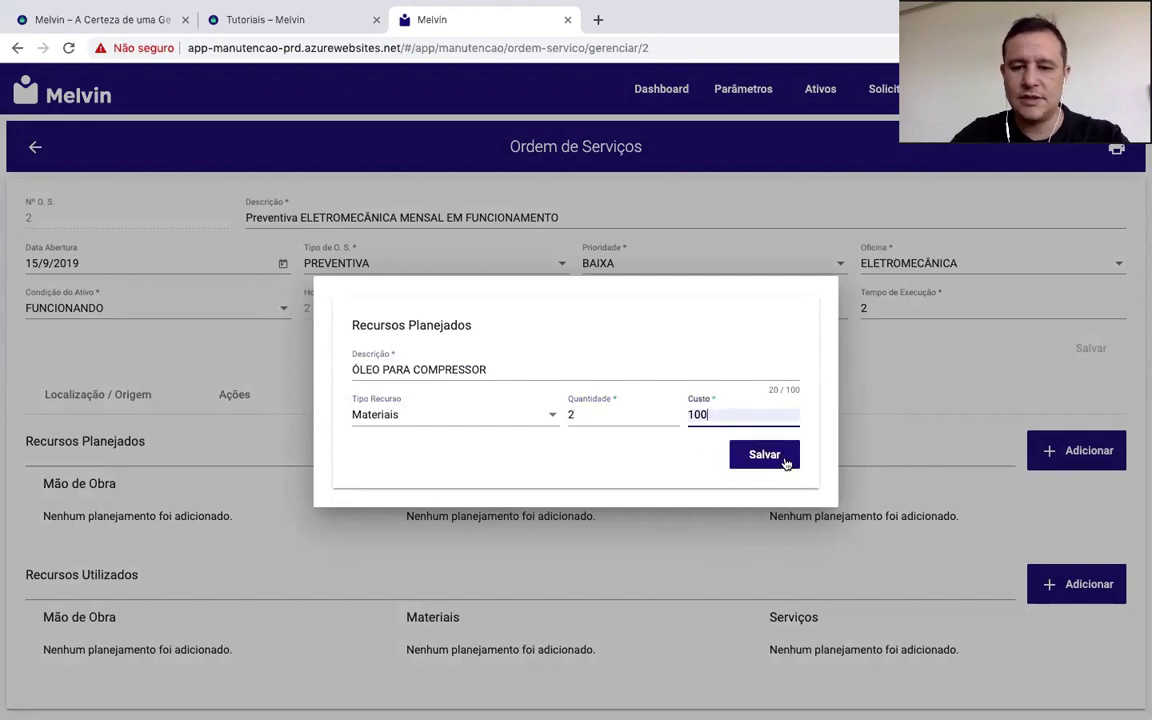
pyautogui.click(764, 455)
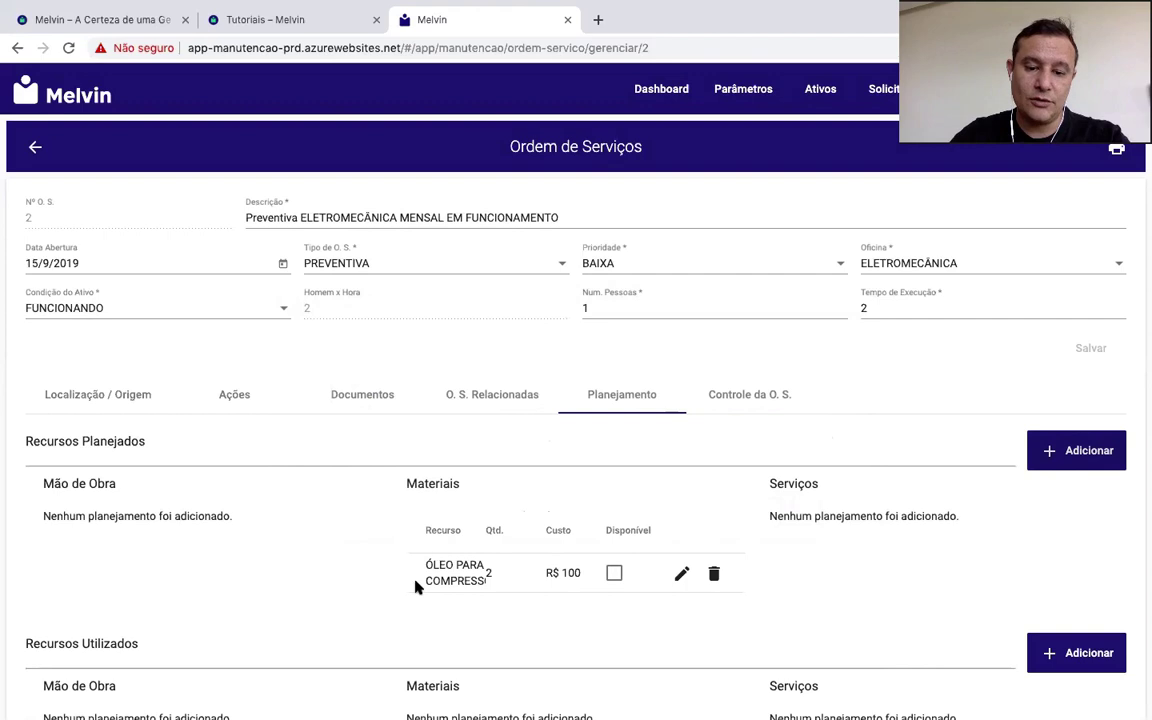
pyautogui.click(615, 575)
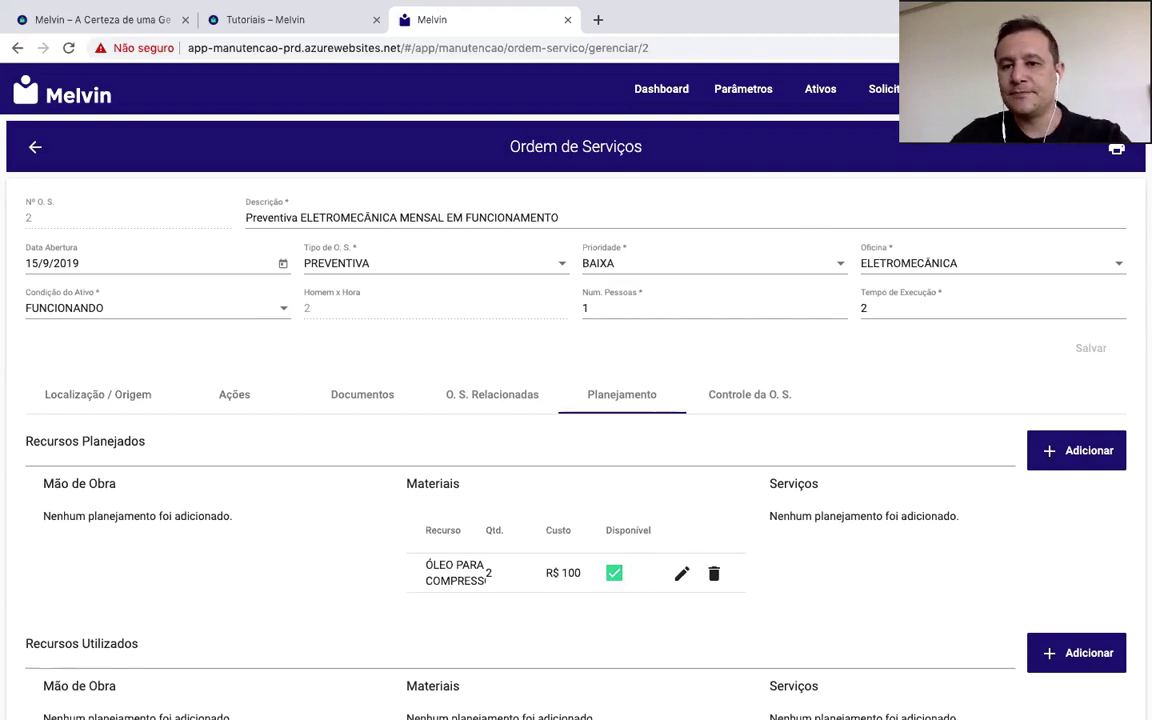
pyautogui.hotkey('alt', 'Left')
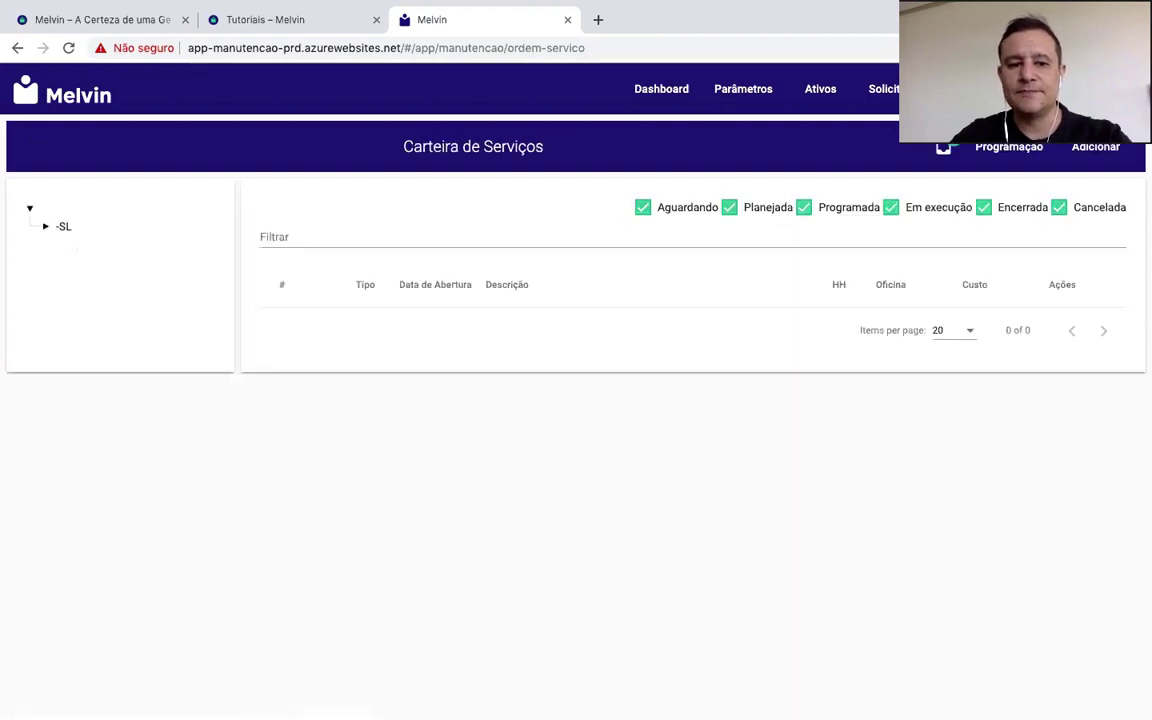
# Step: Load the -SL node's orders, with order 2 still Planejada, then open Parâmetros
pyautogui.click(64, 227)
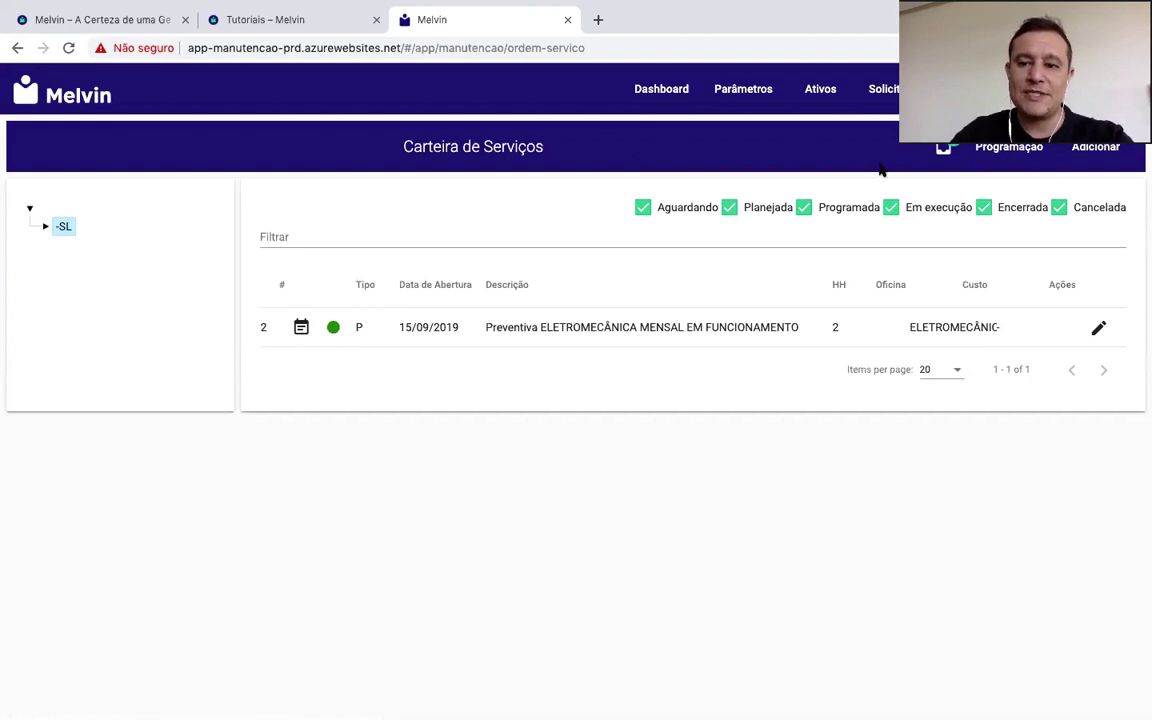
pyautogui.click(746, 90)
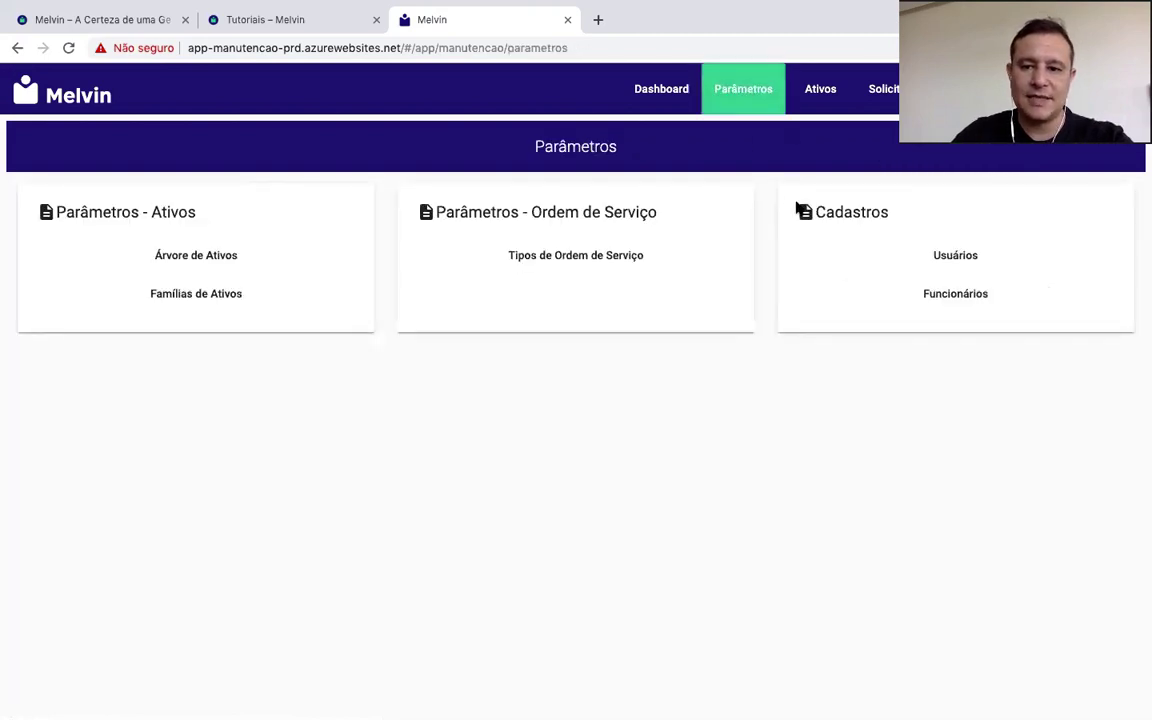
# Step: Add a new employee by name with occupation ELETROMECÂNICO at 20 R$/h and save
pyautogui.click(950, 296)
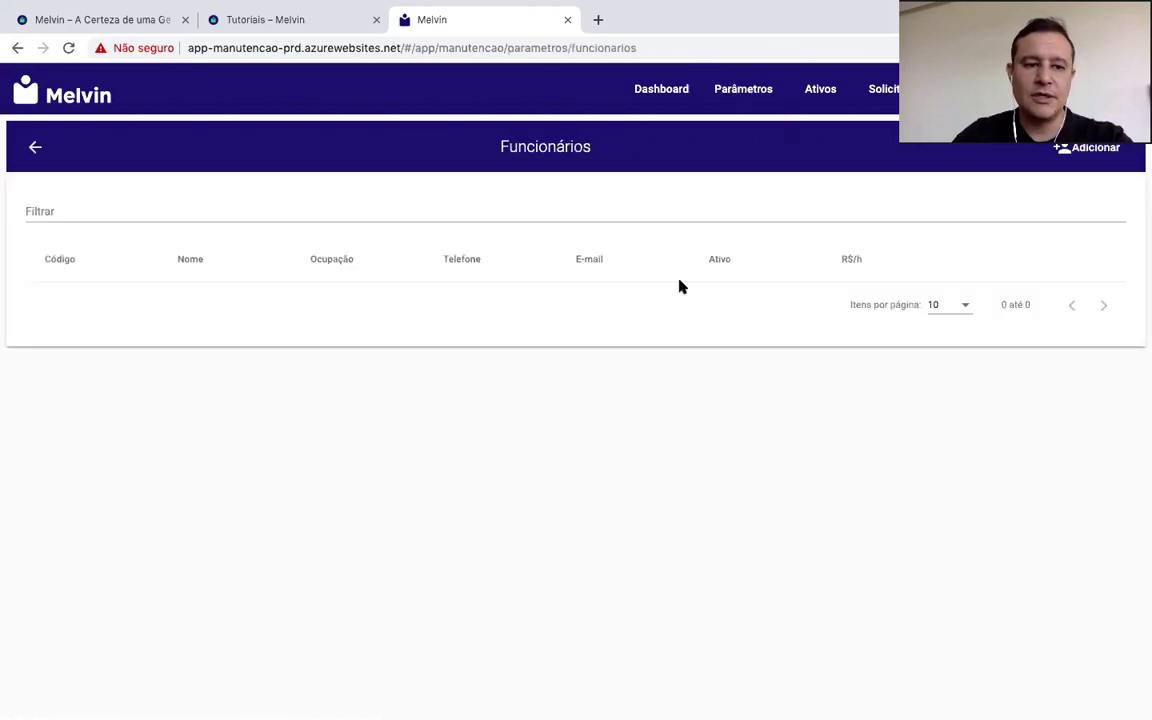
pyautogui.click(1088, 148)
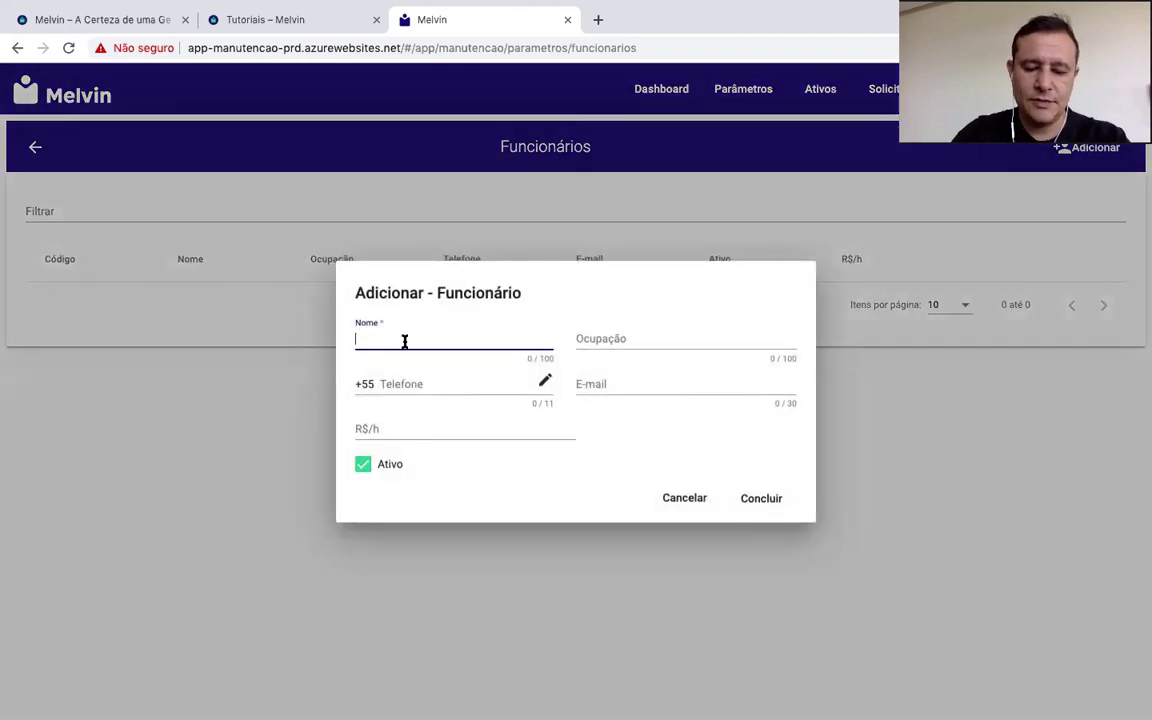
pyautogui.write('JO')
pyautogui.write('ÃO')
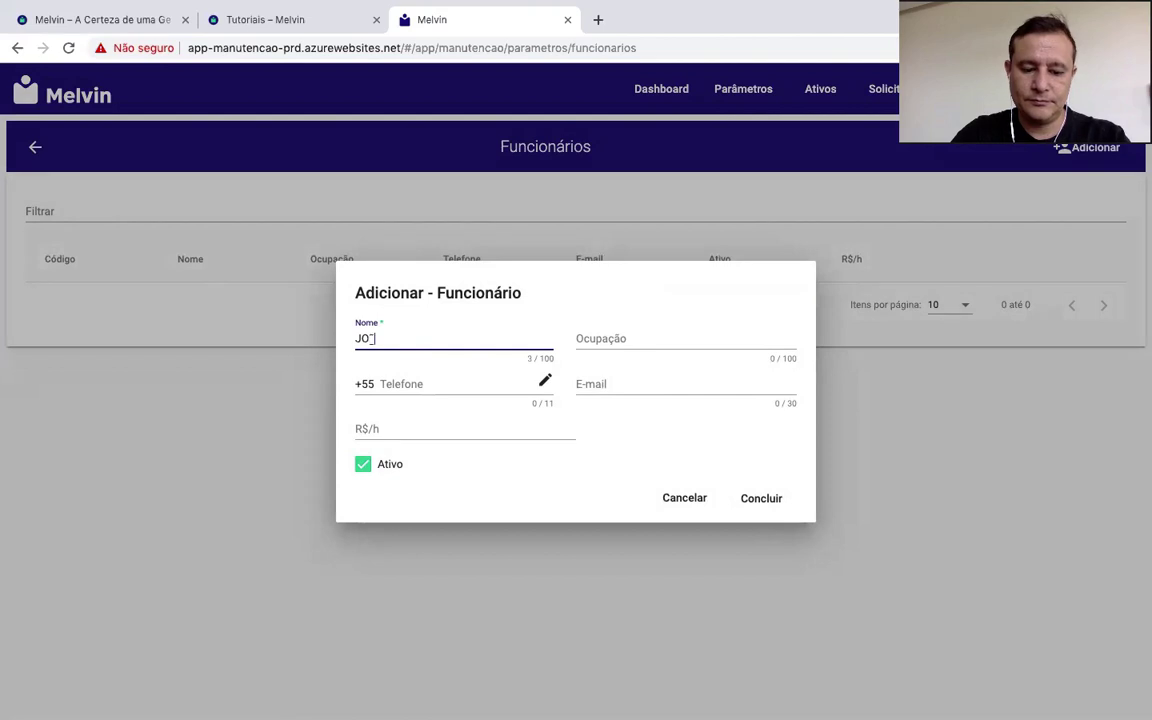
pyautogui.click(594, 339)
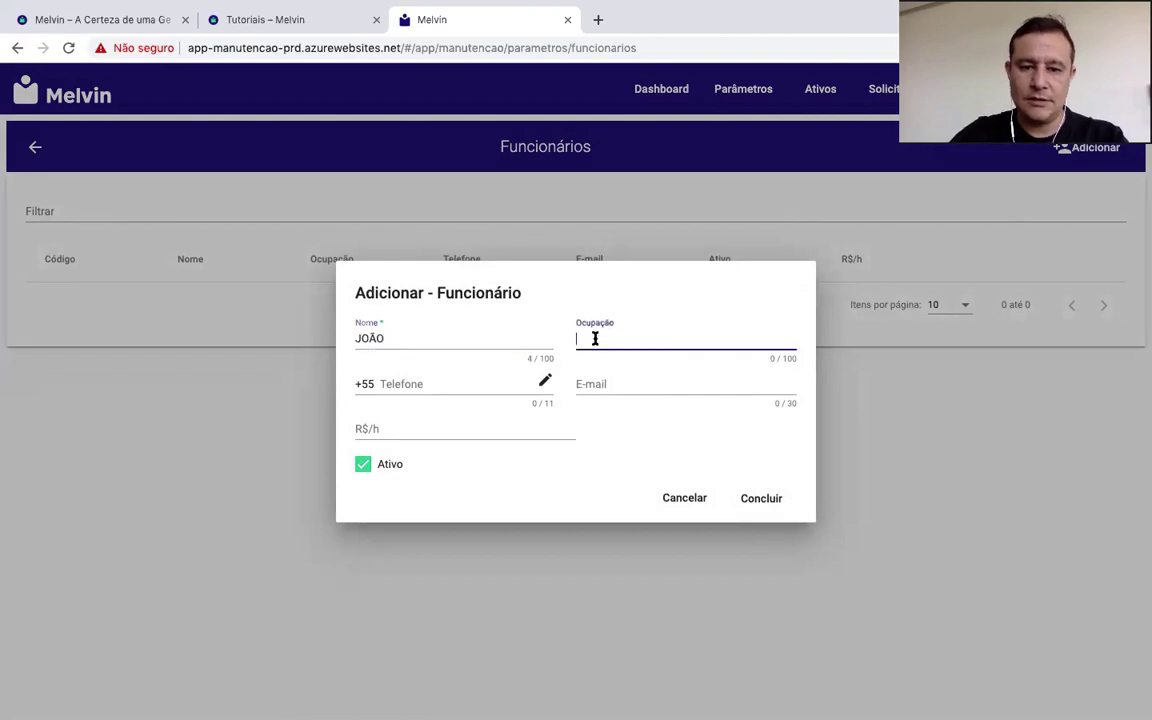
pyautogui.write('ELETROM')
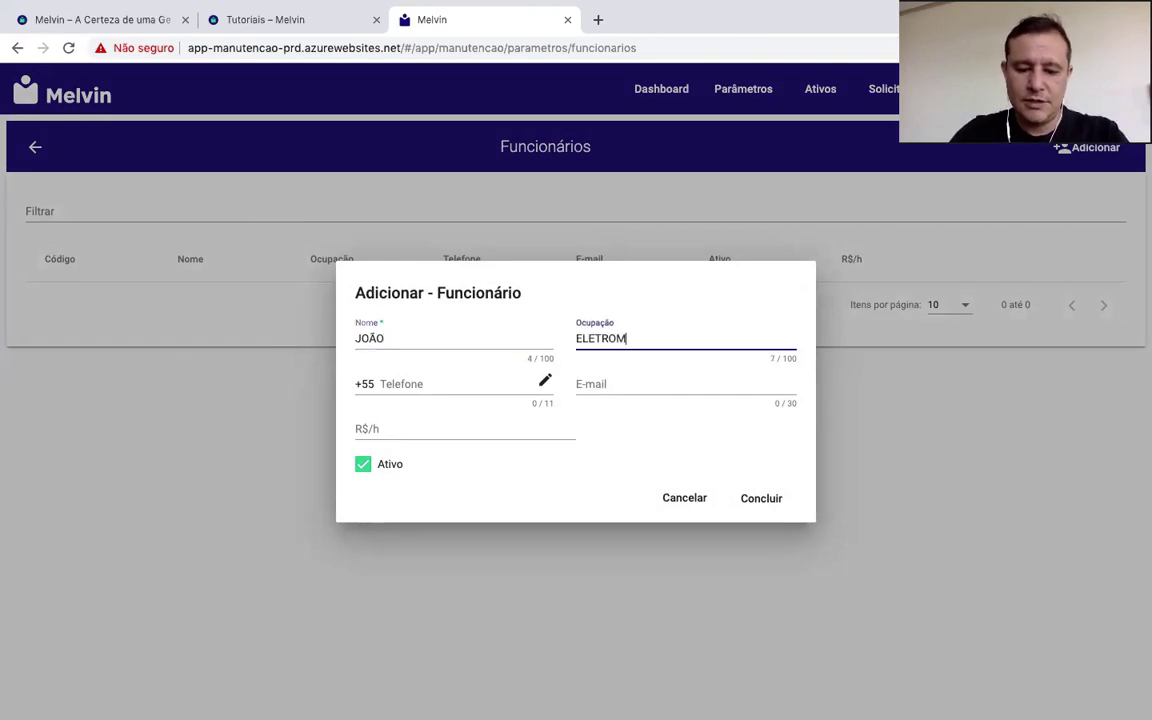
pyautogui.write('ECÂNICO')
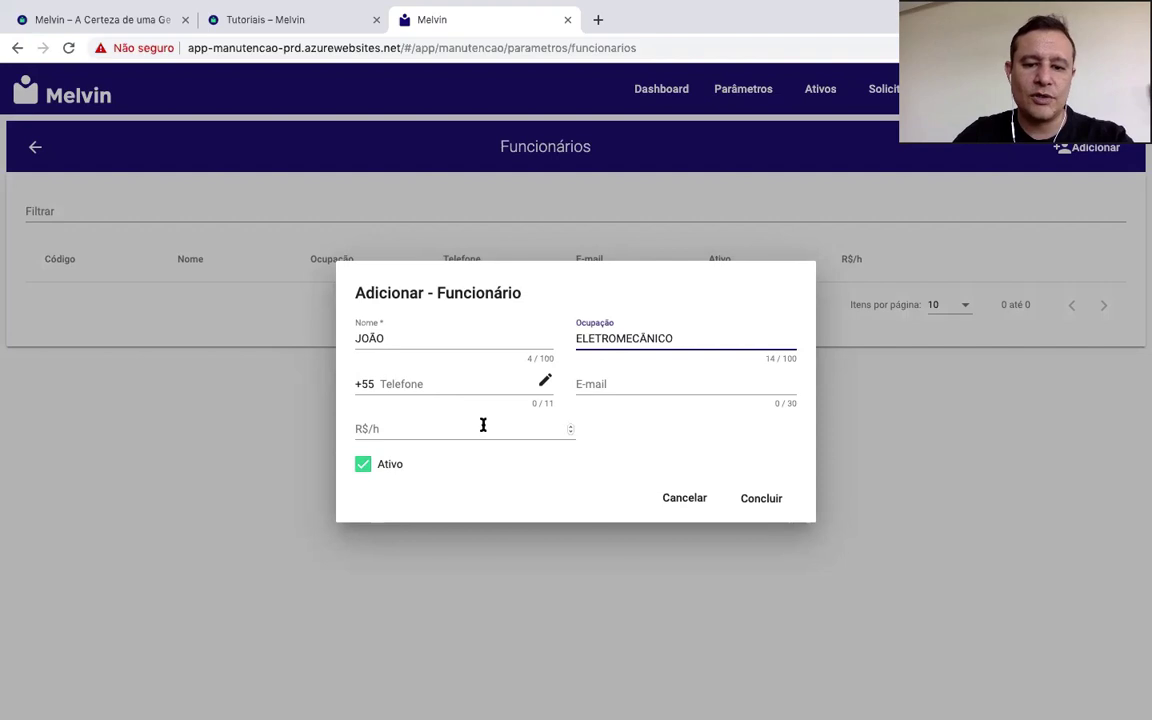
pyautogui.click(409, 427)
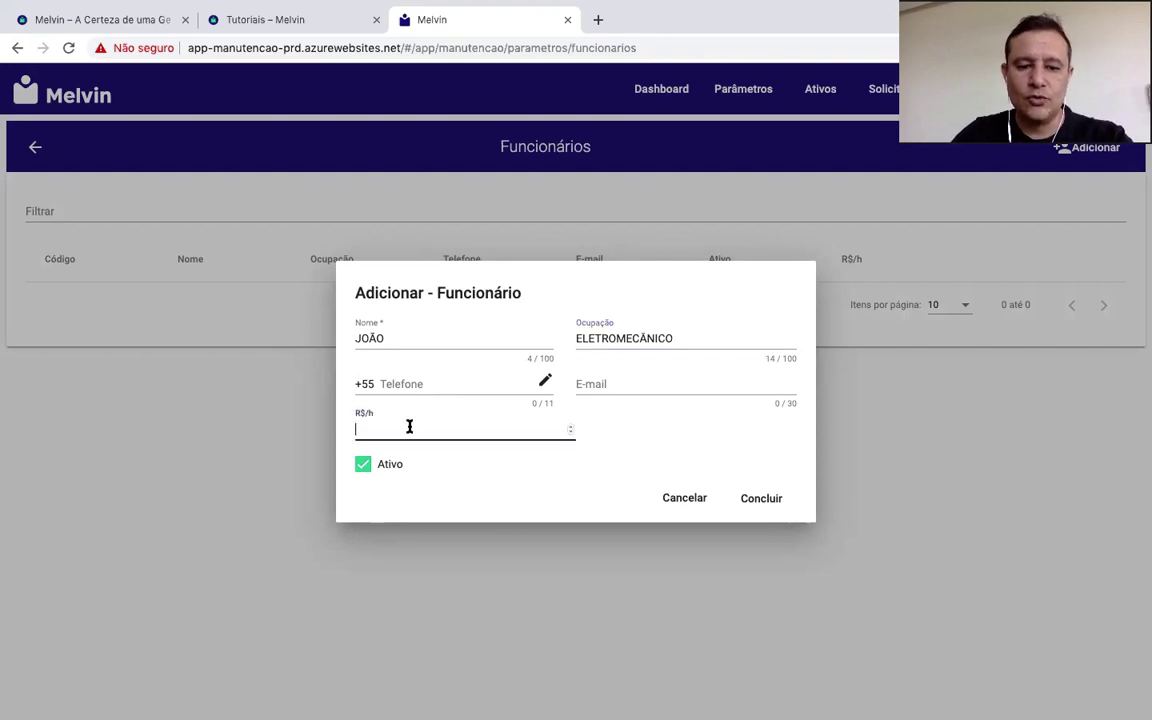
pyautogui.write('20')
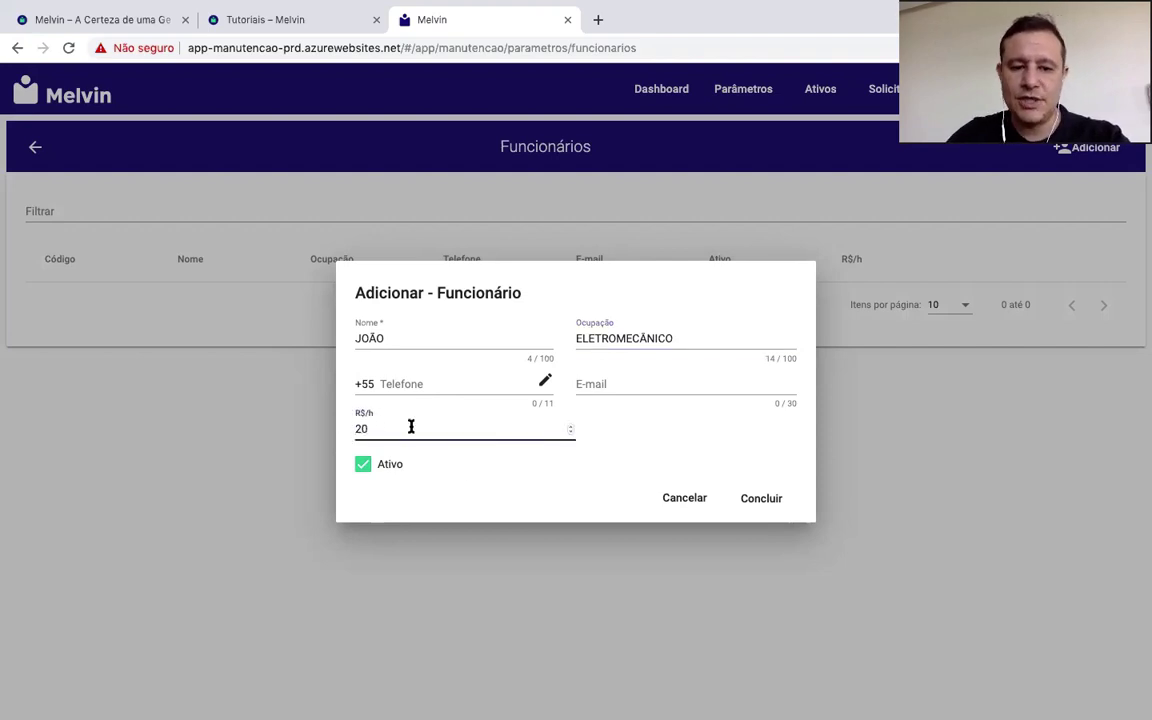
pyautogui.click(485, 474)
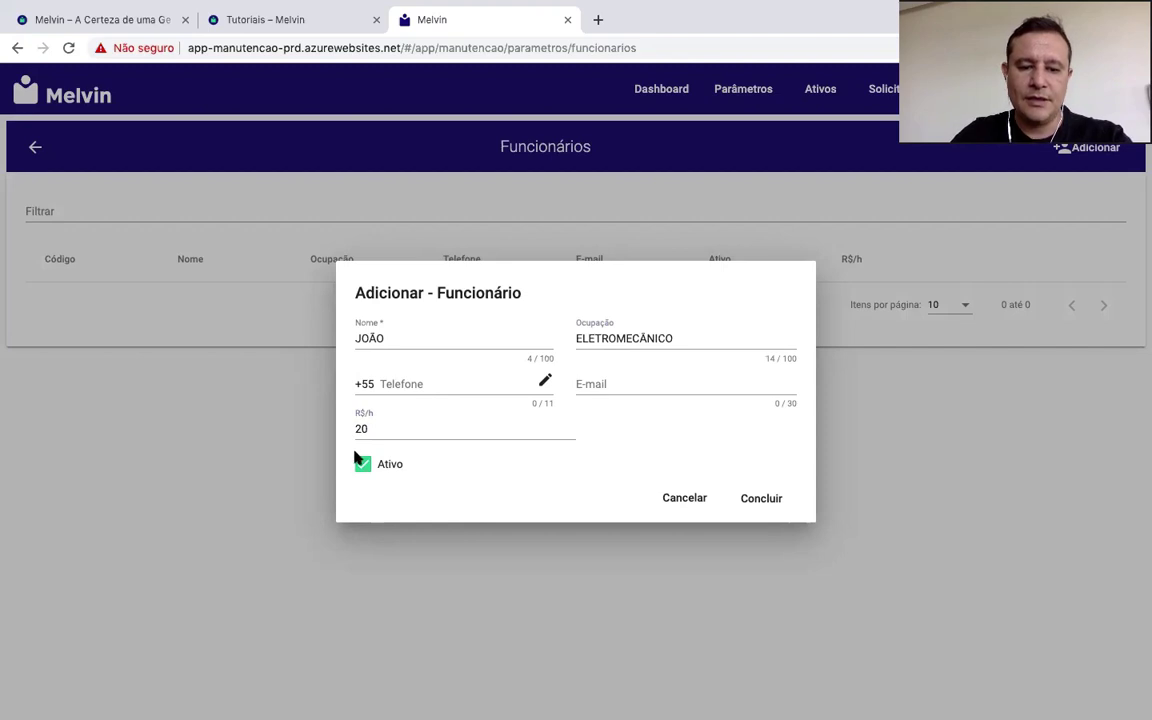
pyautogui.click(750, 503)
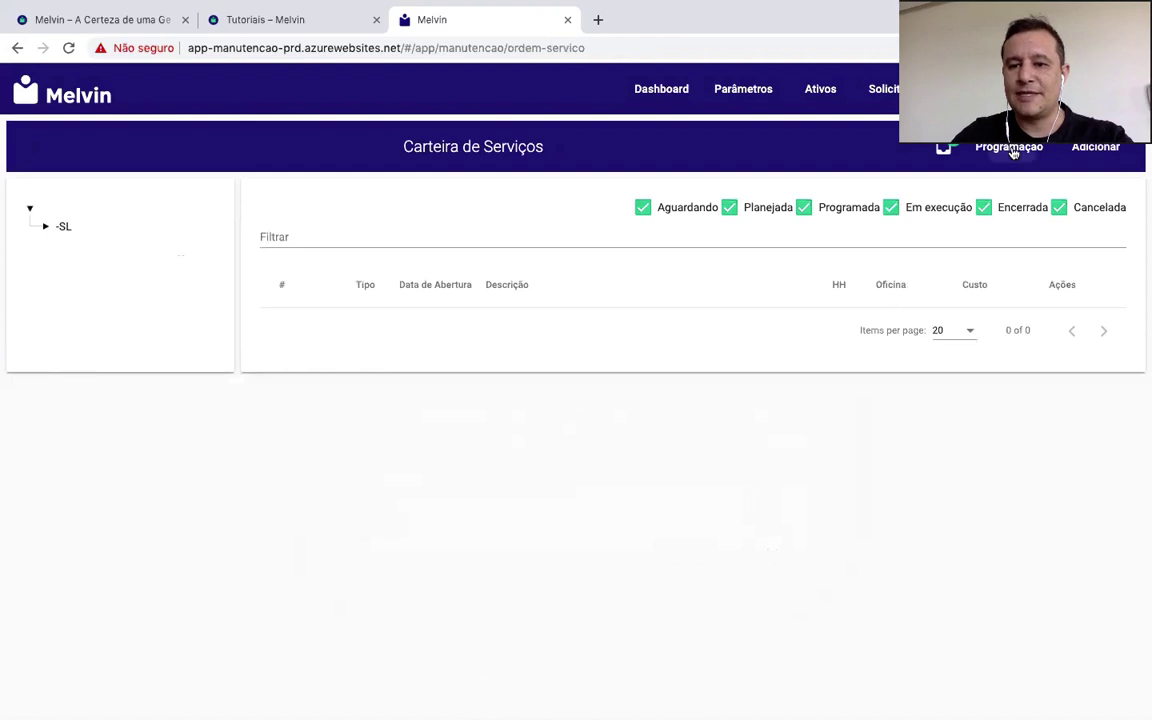
# Step: Schedule service order 2 on Thursday 19/09/2019 of week 38 for the electromechanic
pyautogui.click(1005, 147)
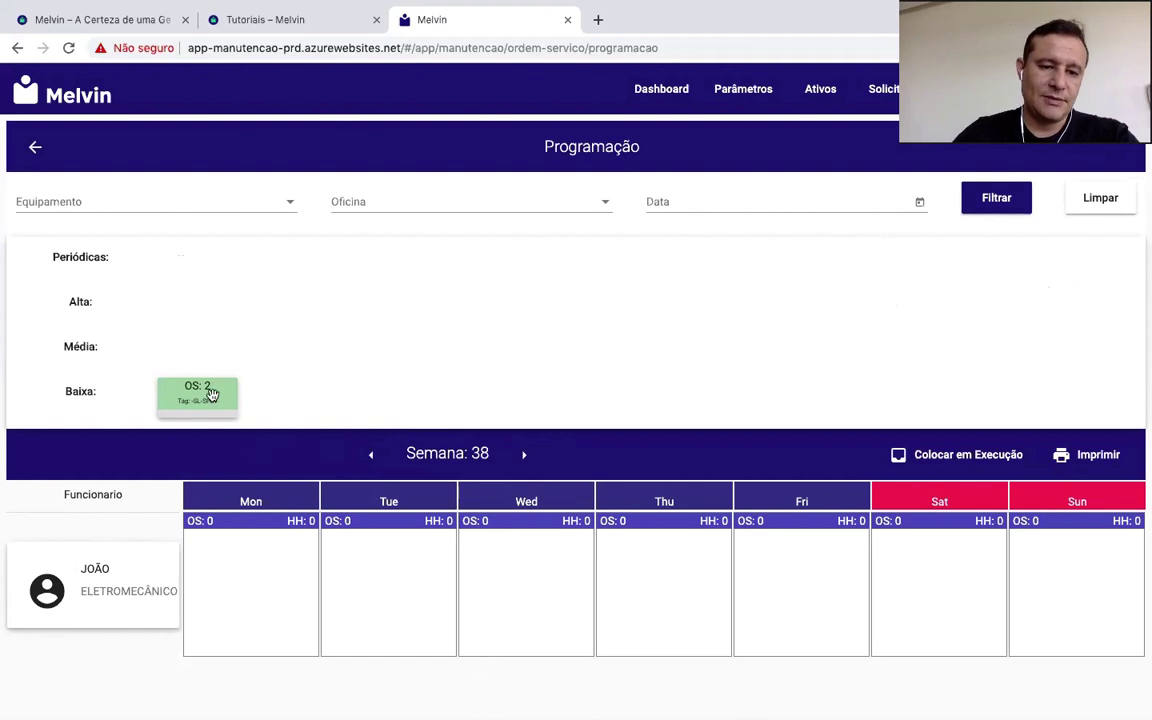
pyautogui.moveTo(215, 393); pyautogui.dragTo(618, 535)
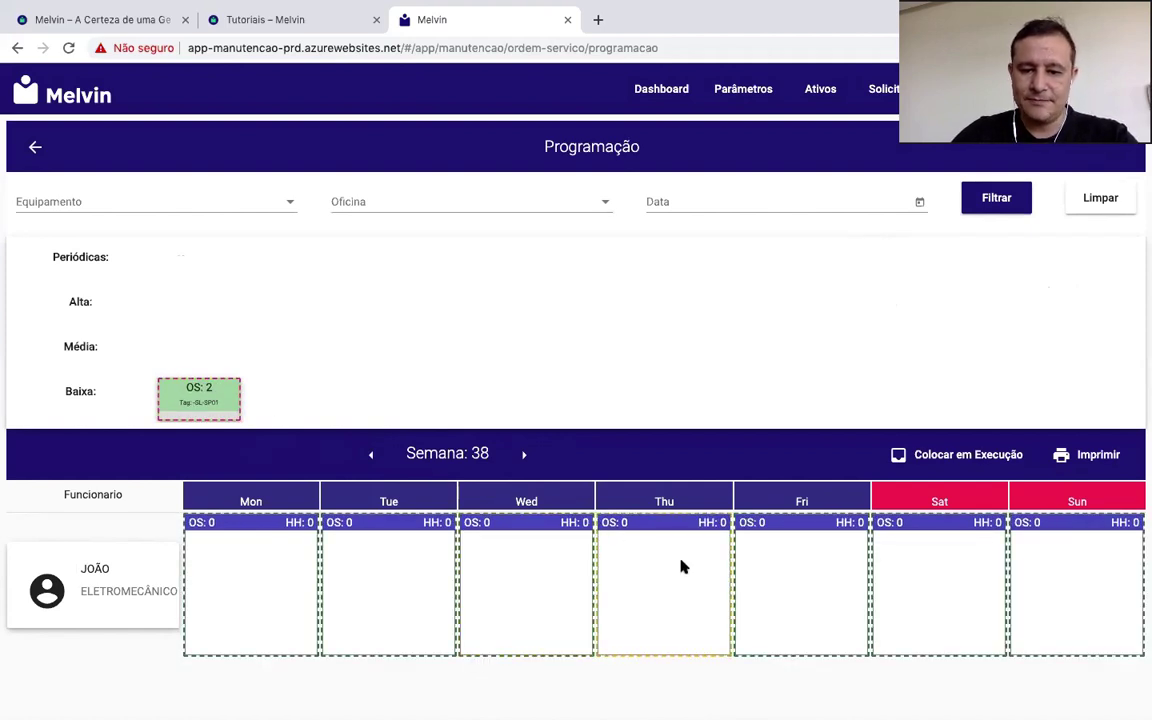
pyautogui.moveTo(674, 563); pyautogui.dragTo(674, 563)
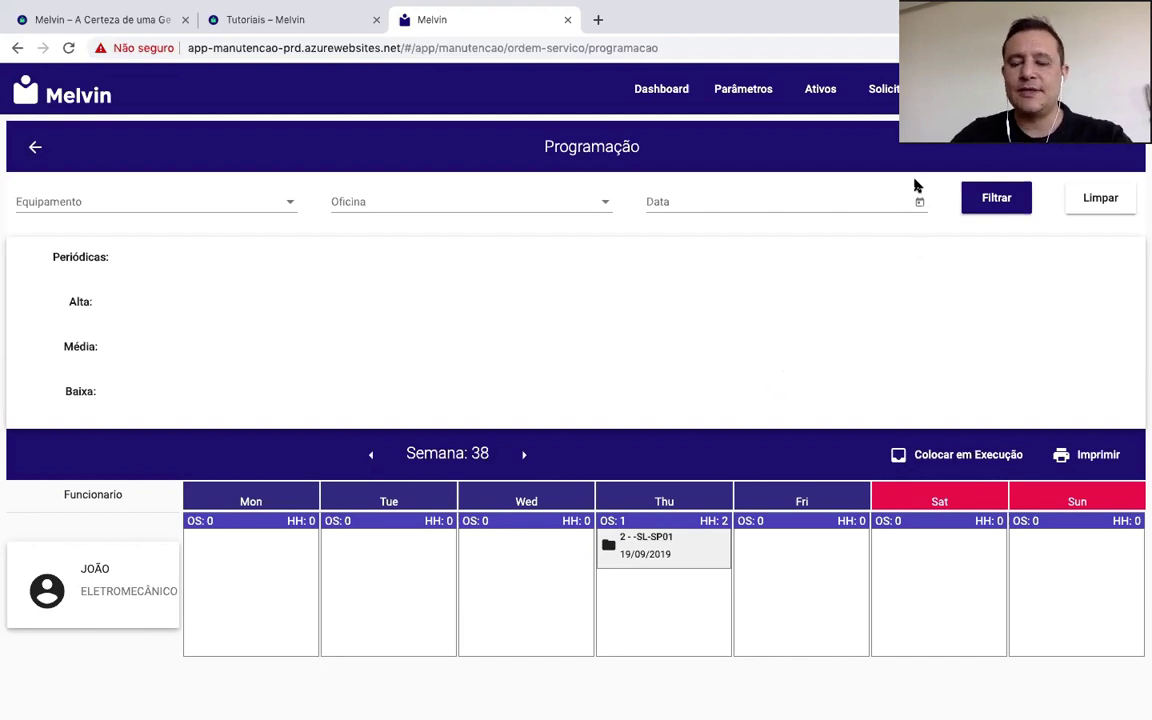
pyautogui.click(735, 90)
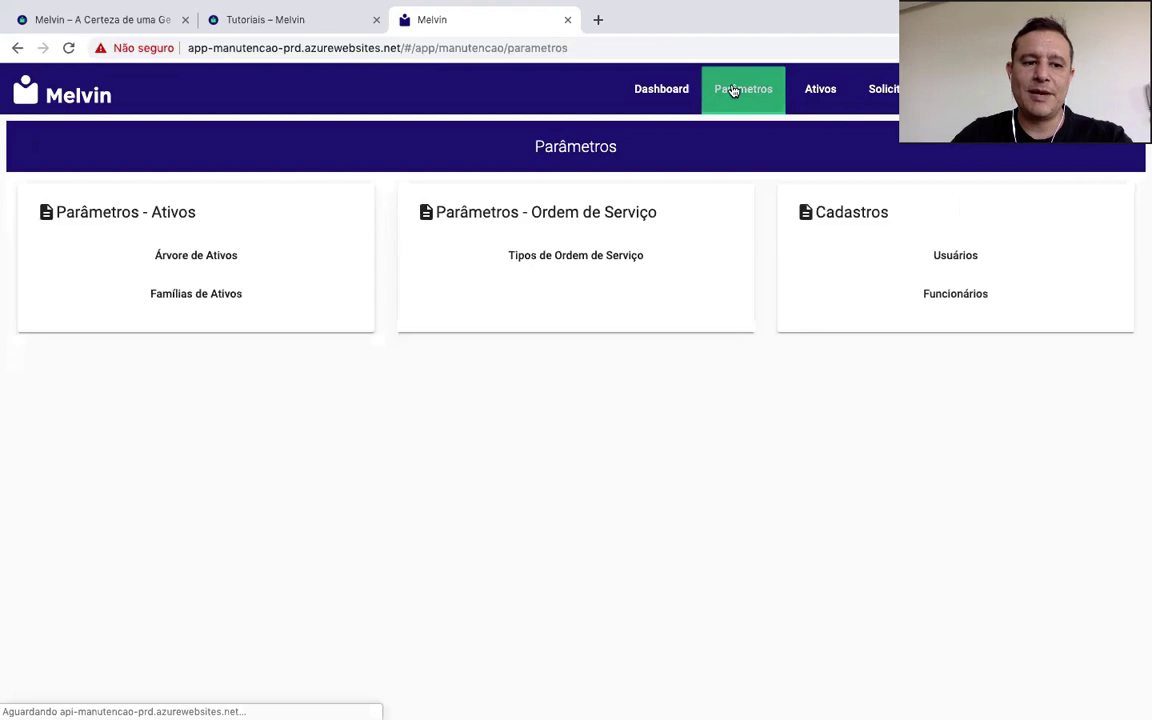
# Step: Expand the asset tree and select the Filial branch as the parent for a new level
pyautogui.click(222, 259)
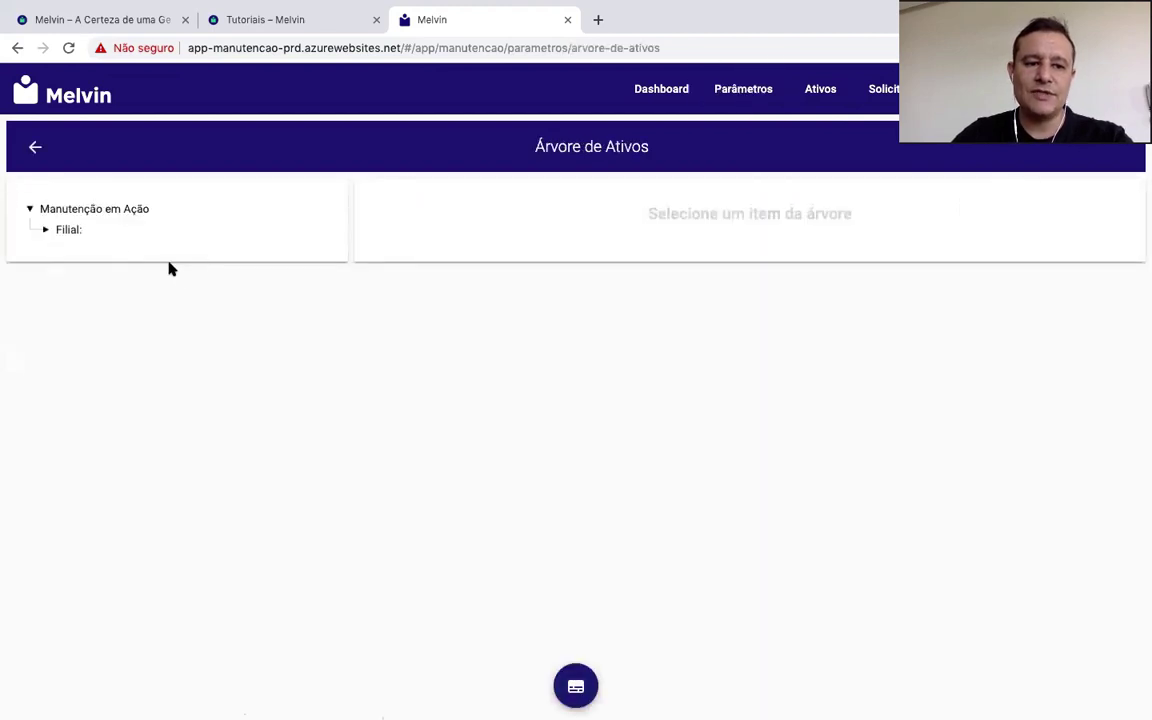
pyautogui.click(45, 232)
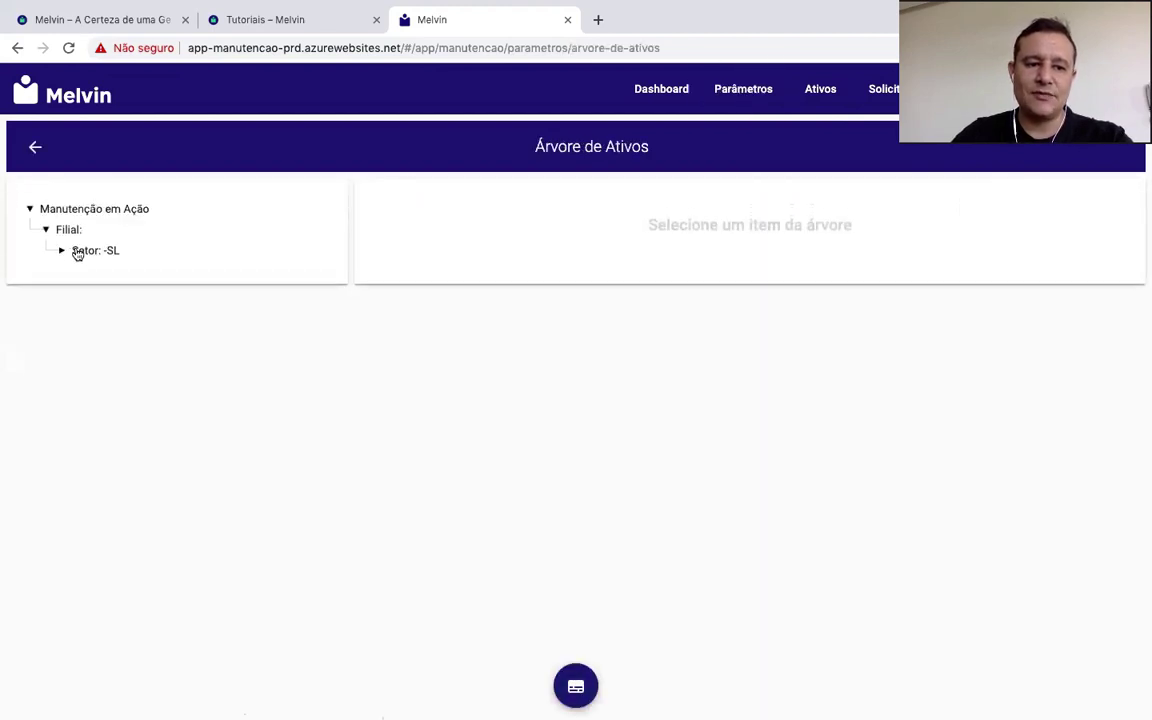
pyautogui.click(61, 252)
pyautogui.click(82, 251)
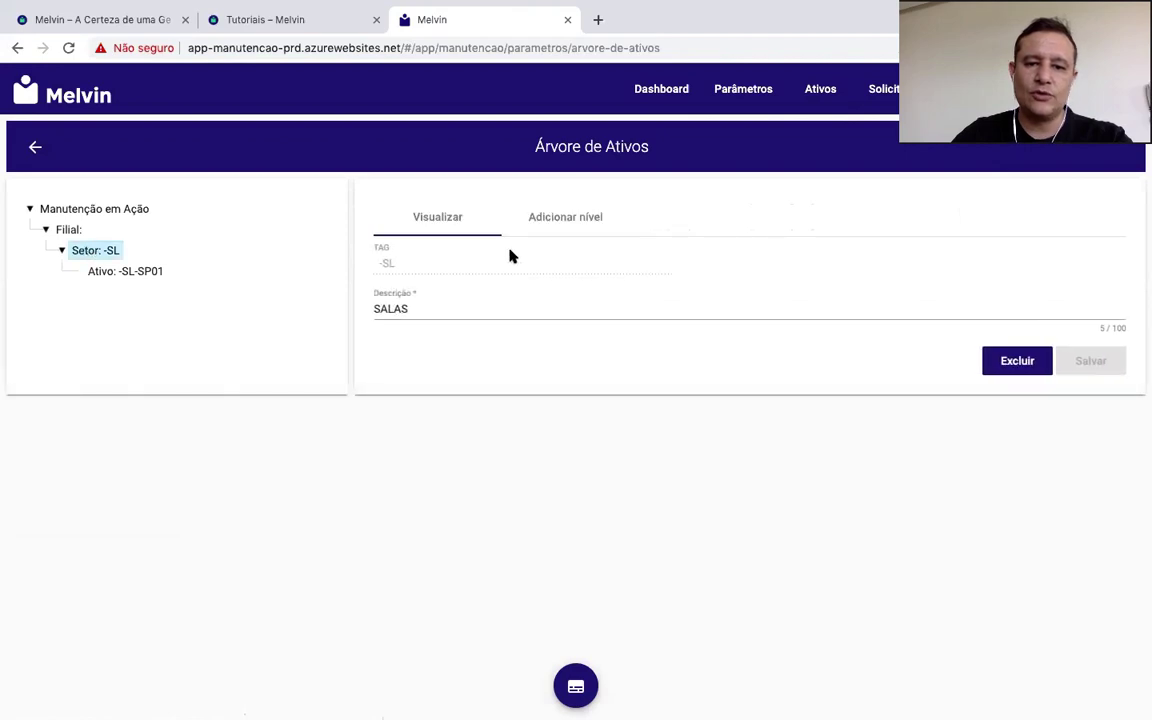
pyautogui.click(580, 208)
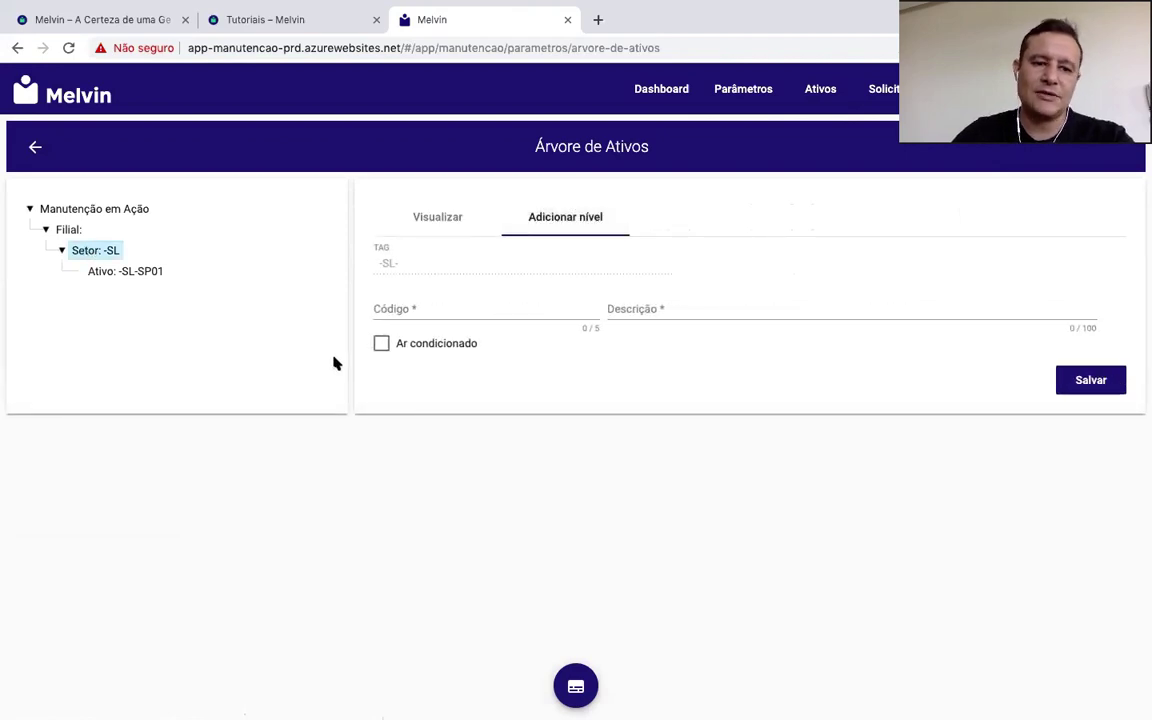
pyautogui.click(68, 229)
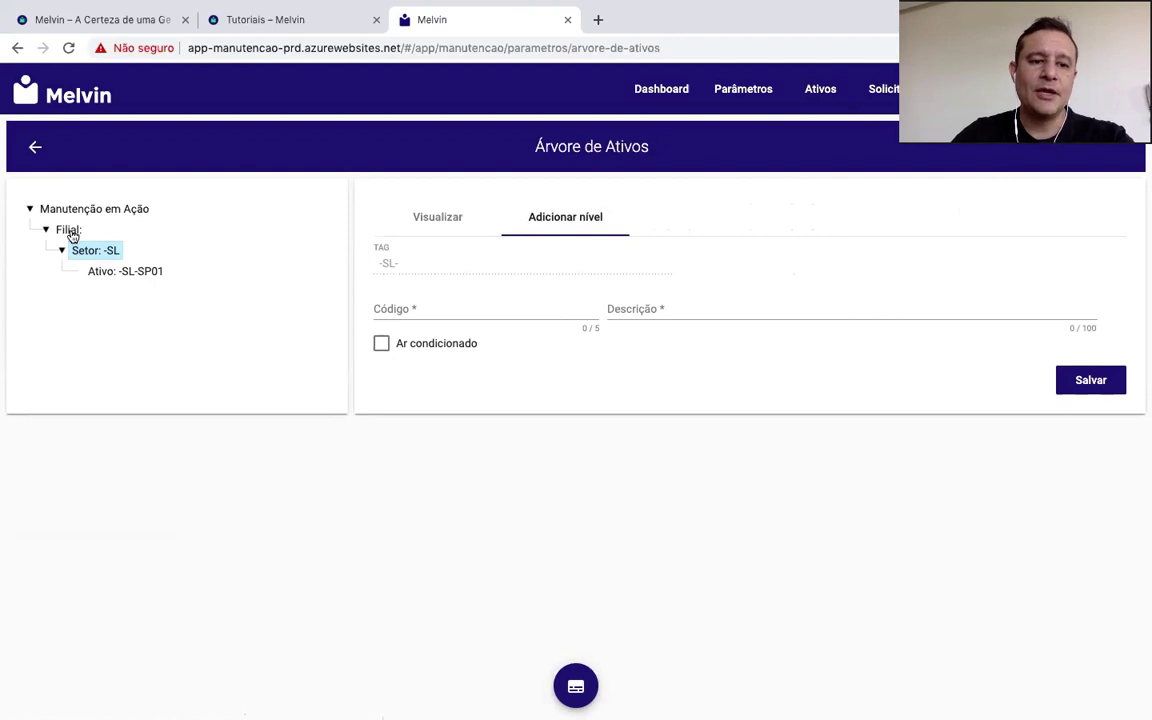
# Step: Add sector LP described as LINHA DE PRODUÇÃO under Filial and save it
pyautogui.click(592, 220)
pyautogui.click(464, 310)
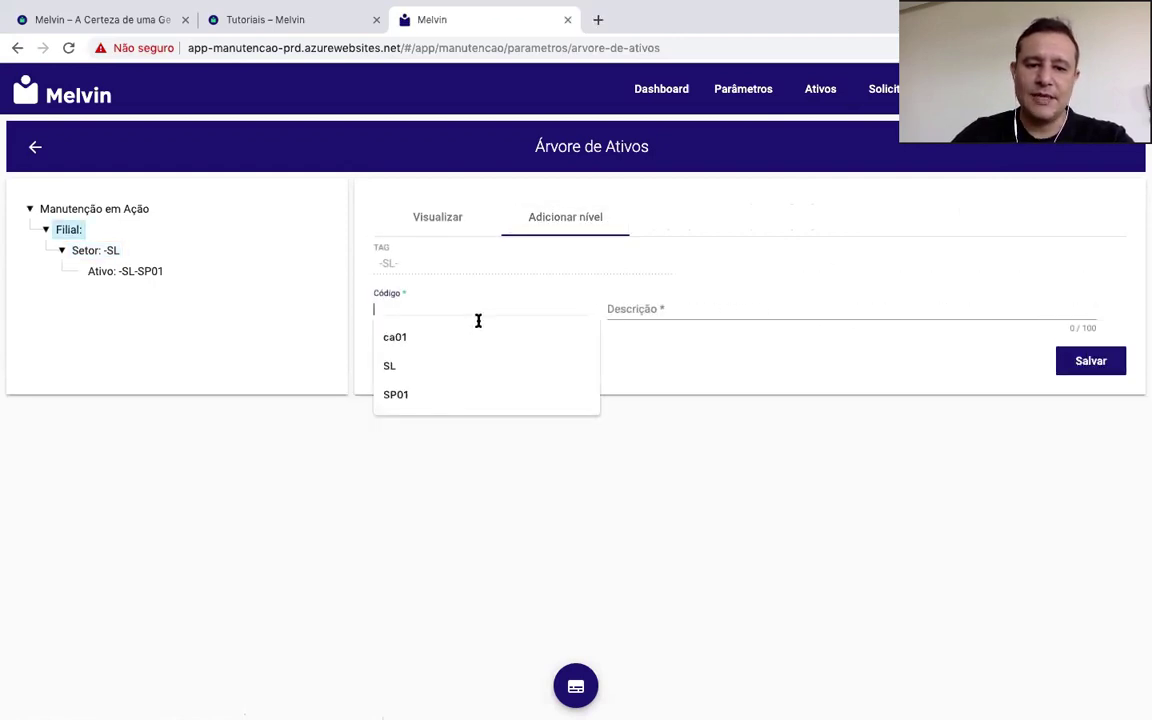
pyautogui.write('LP')
pyautogui.click(636, 309)
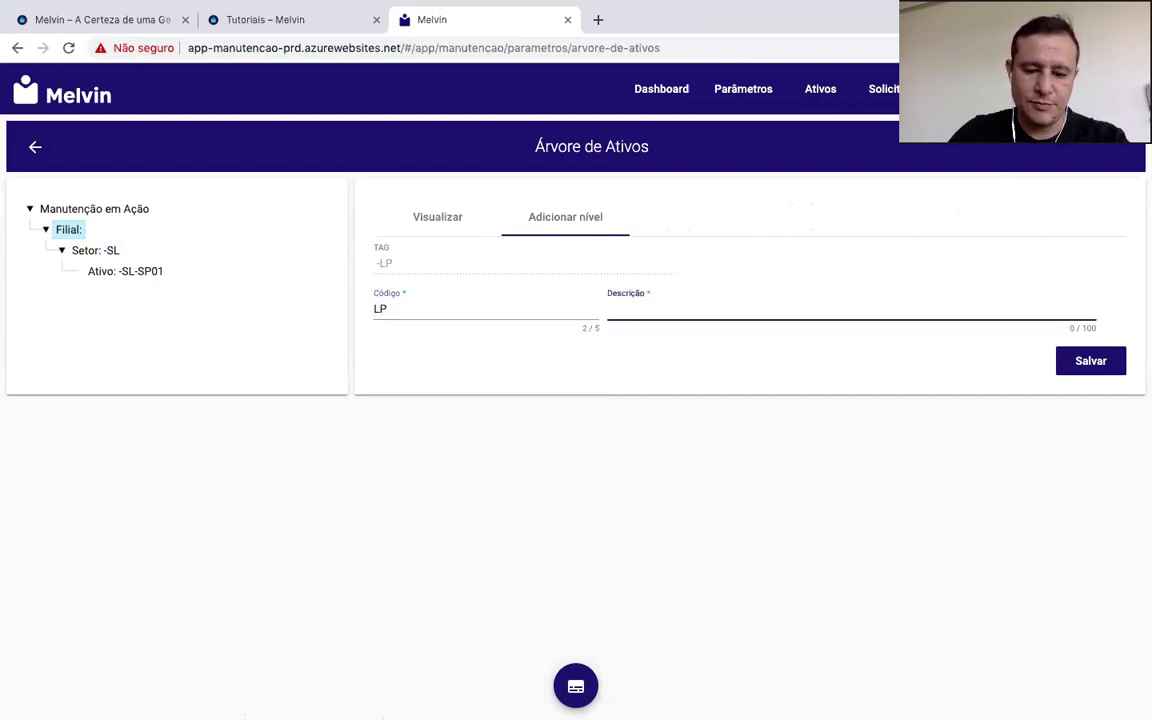
pyautogui.write('LINHA DE PRO')
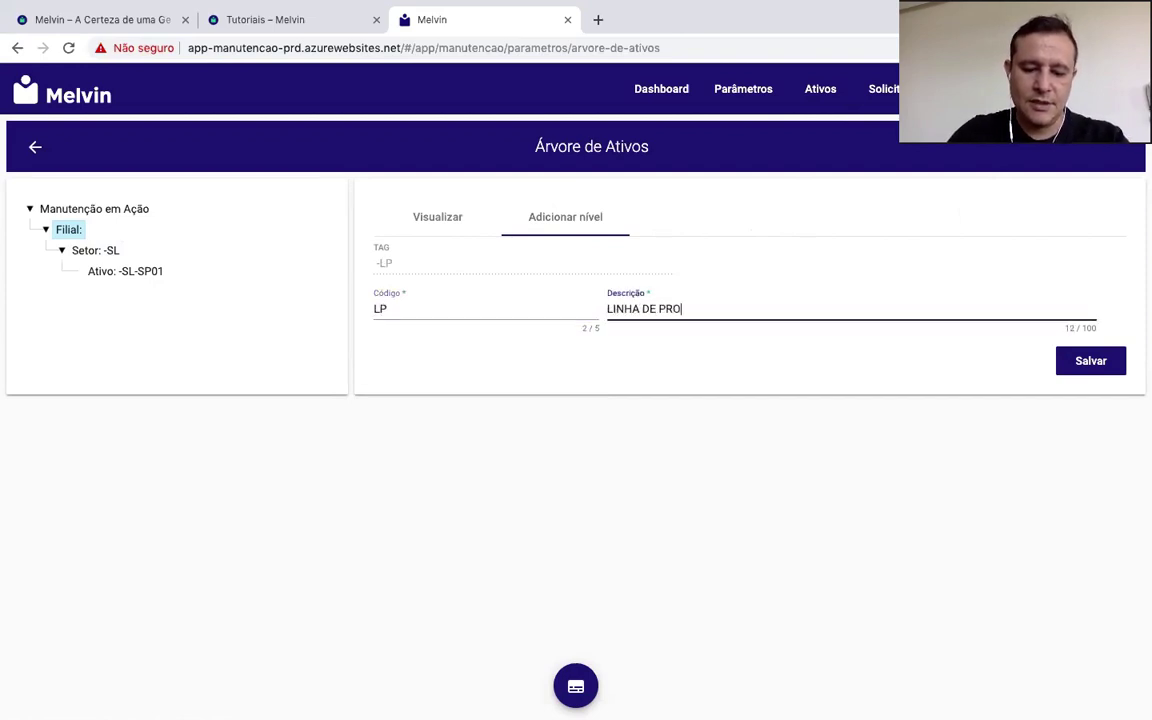
pyautogui.write('DUÇÃO')
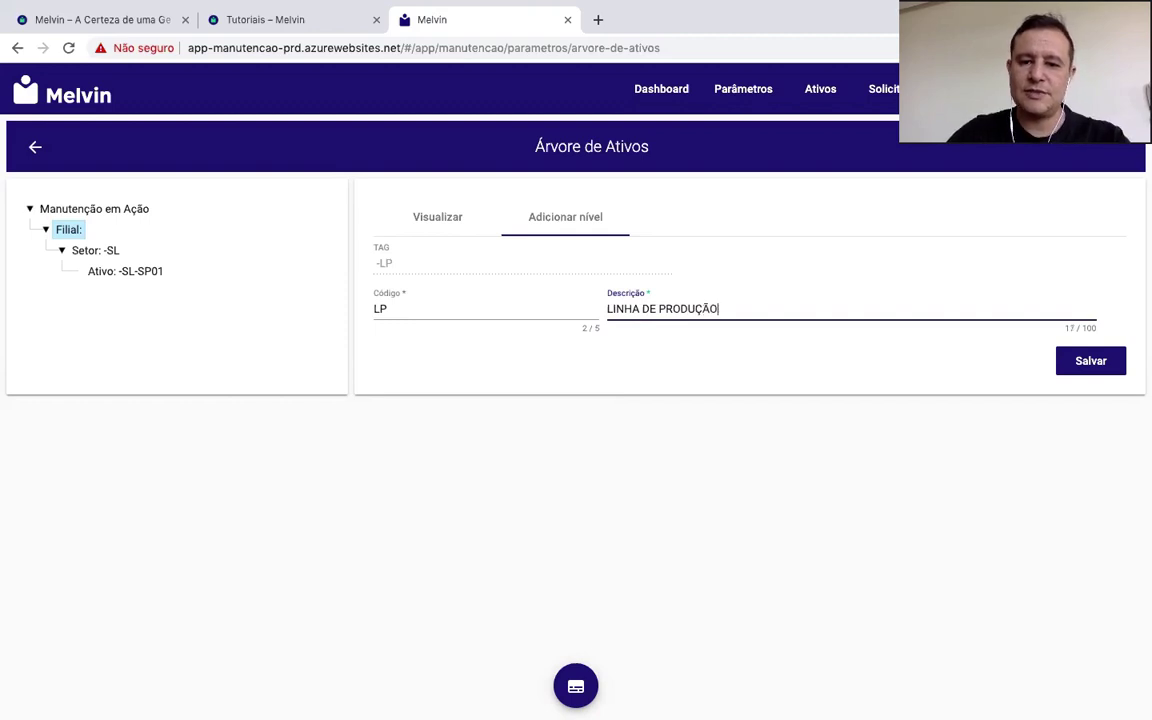
pyautogui.click(1088, 362)
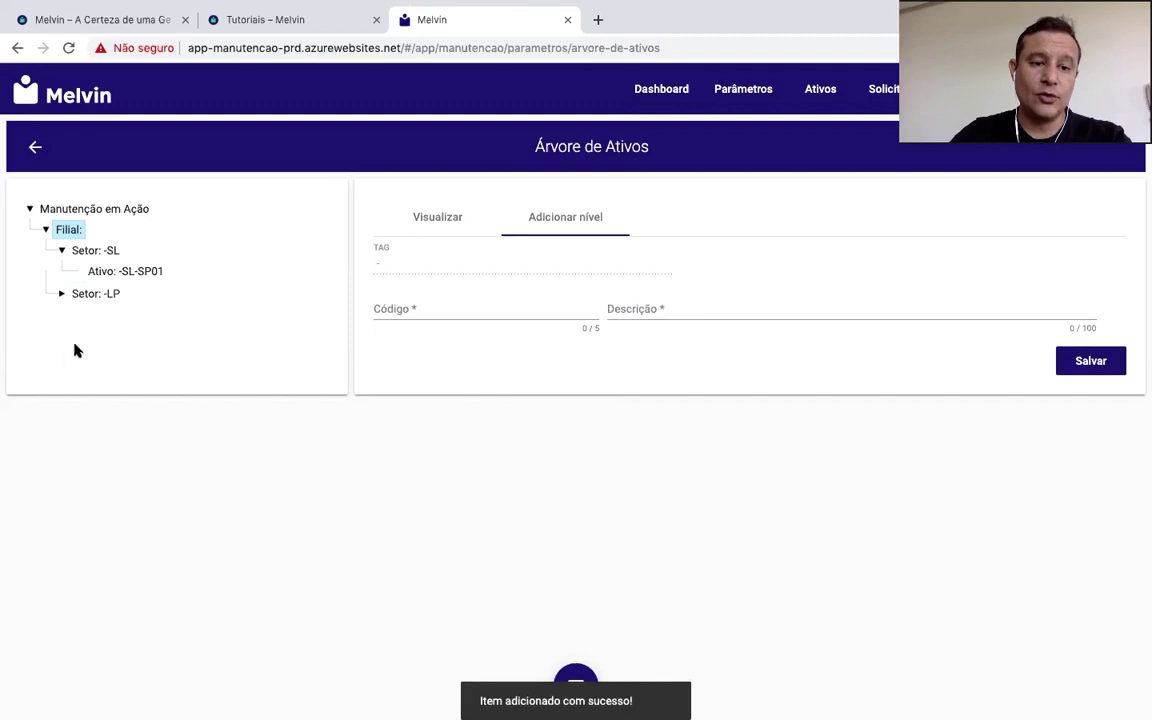
pyautogui.click(94, 296)
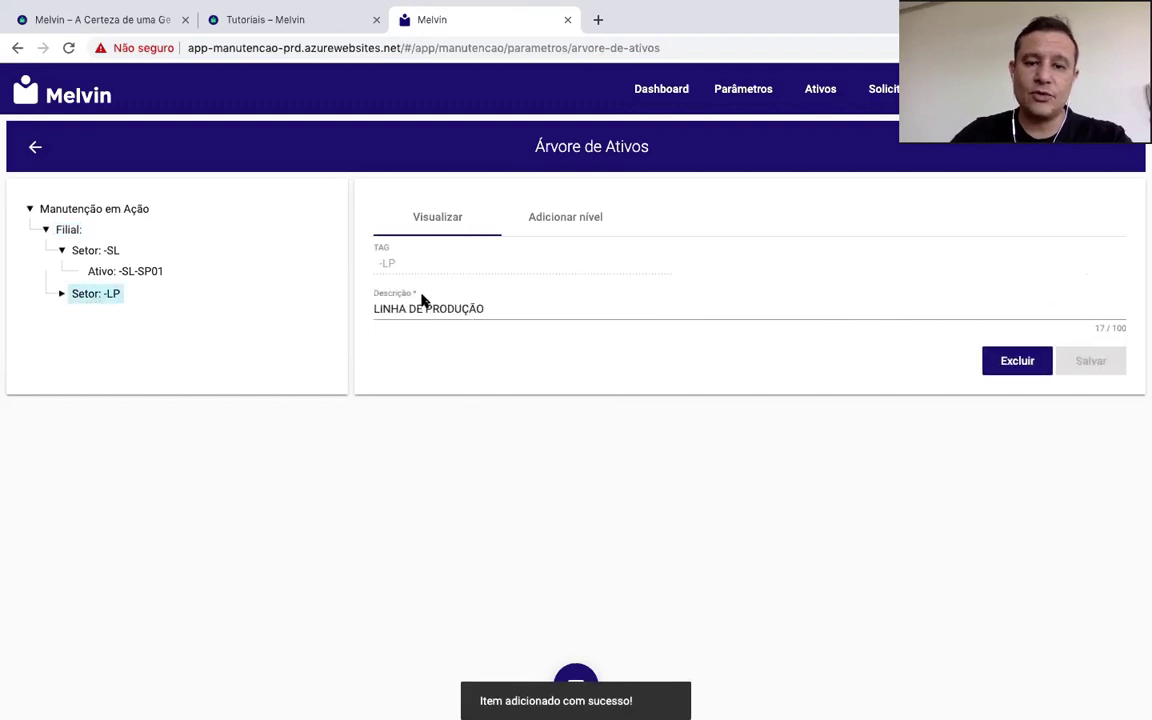
pyautogui.click(561, 219)
# Step: Add a Cortina de Ar asset coded CA01 under sector -LP and save it
pyautogui.click(383, 344)
pyautogui.click(805, 314)
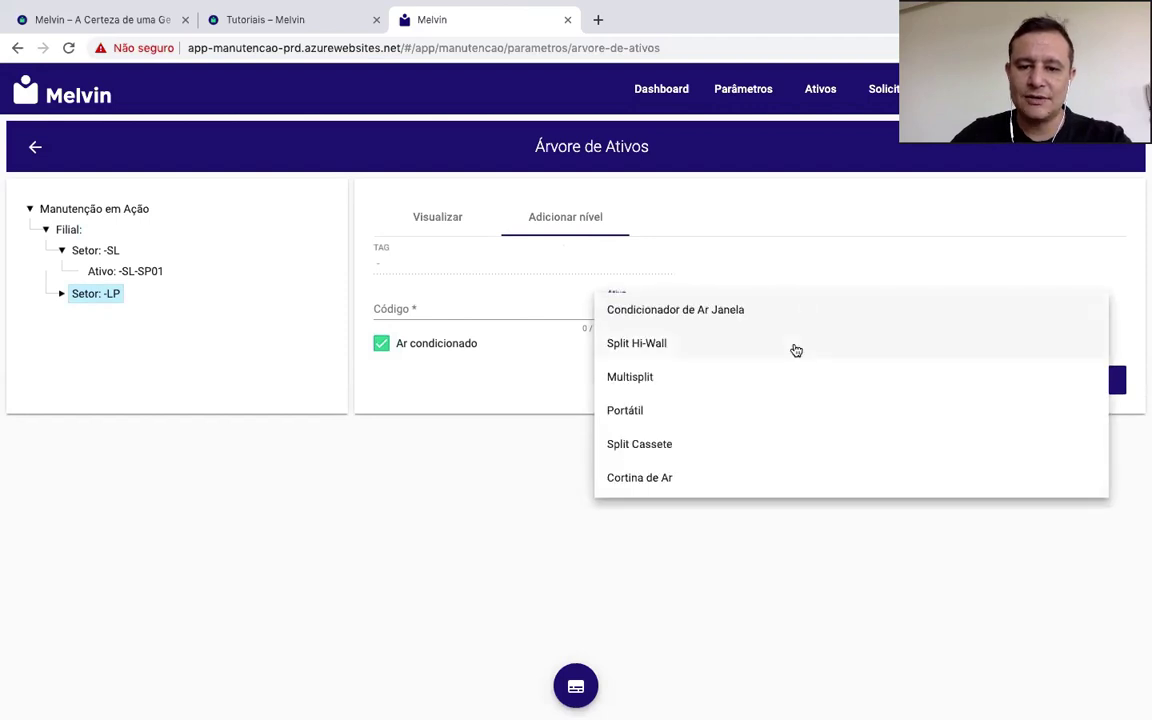
pyautogui.scroll(-2, 785, 418)
pyautogui.scroll(-3, 785, 420)
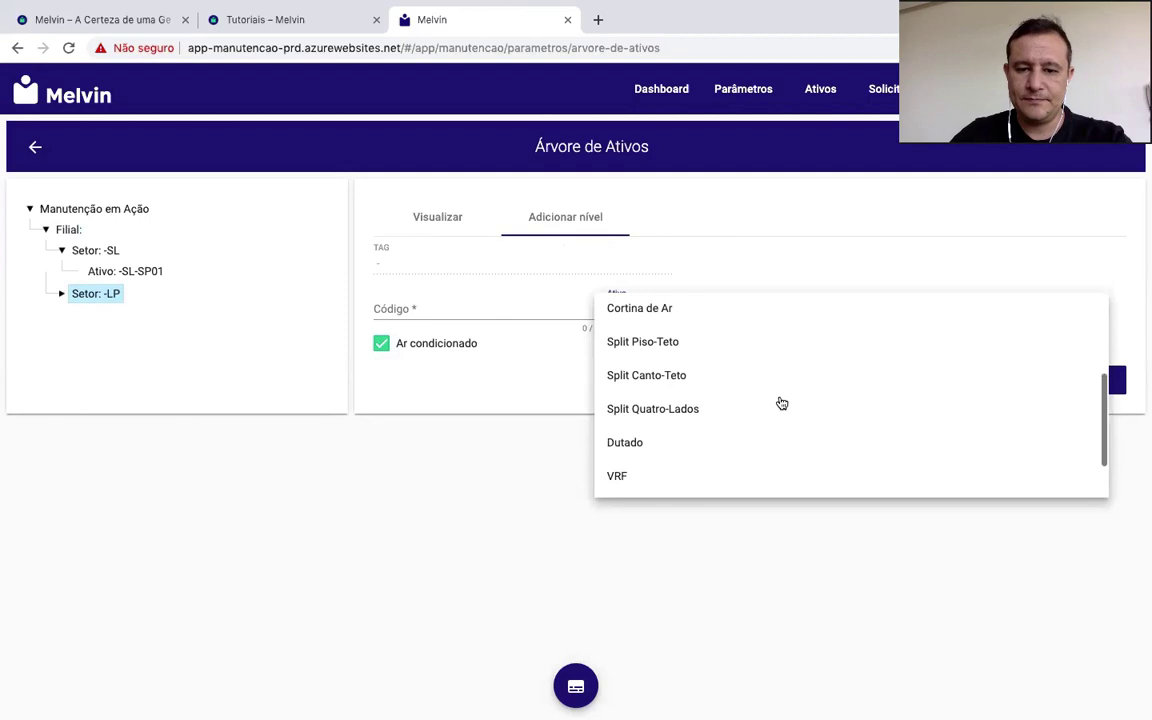
pyautogui.click(702, 311)
pyautogui.click(433, 308)
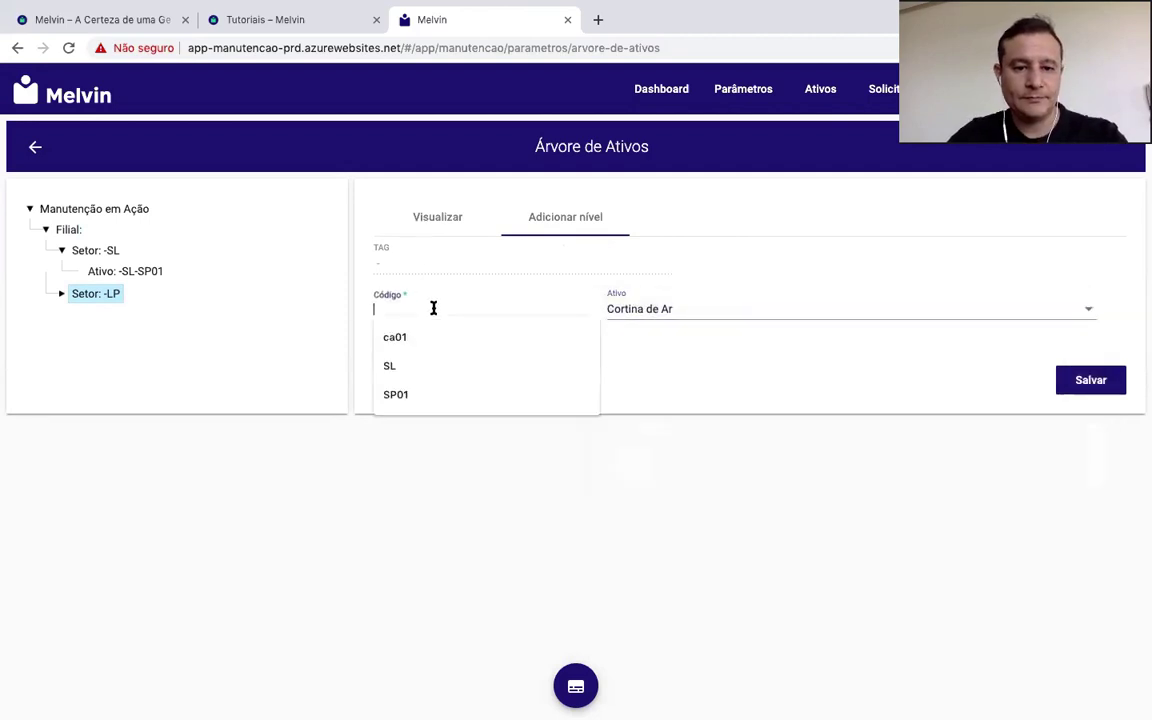
pyautogui.write('CA01')
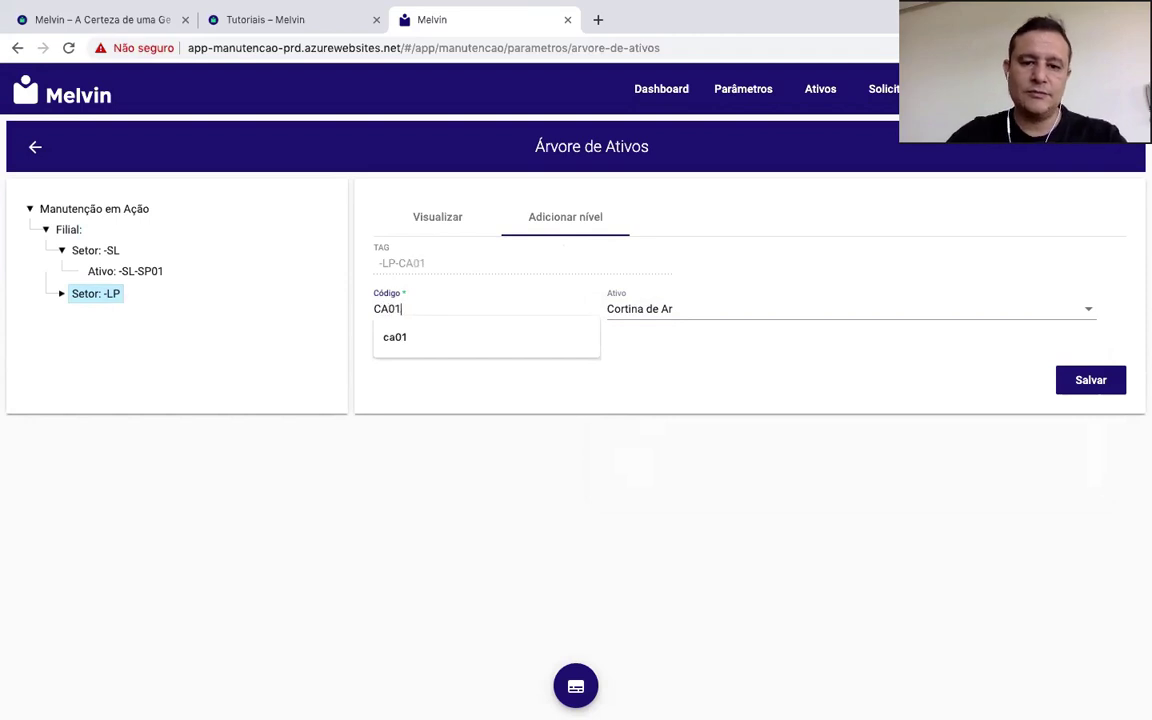
pyautogui.click(1090, 382)
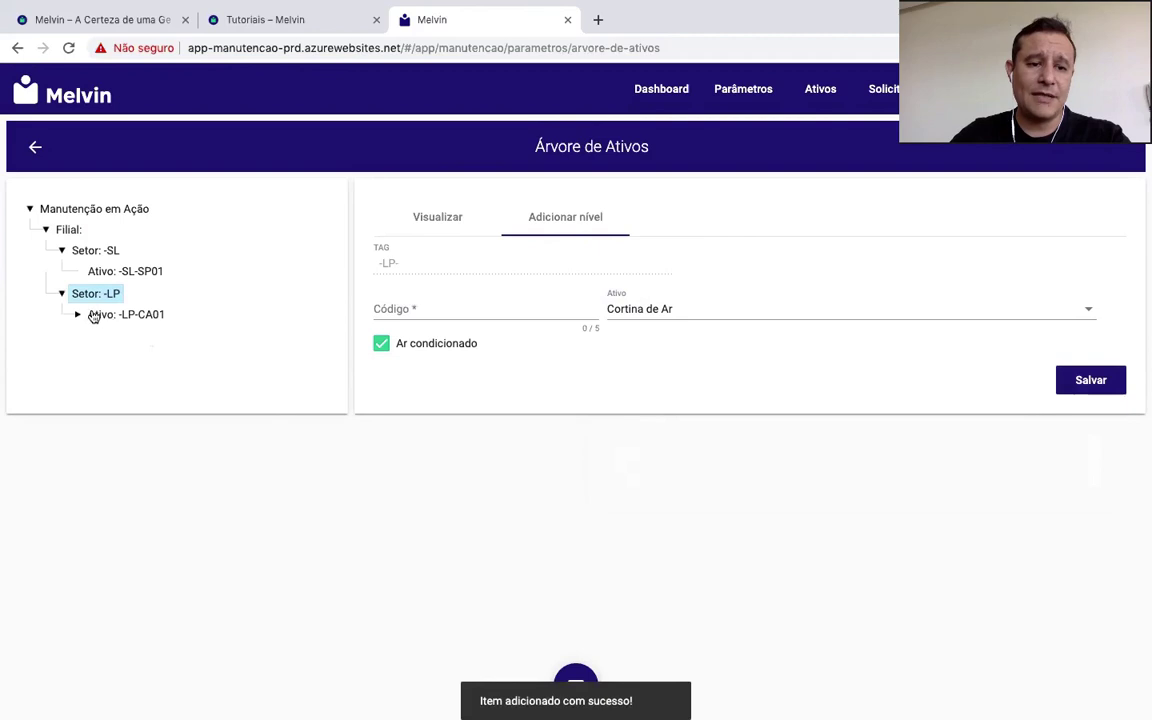
pyautogui.click(133, 316)
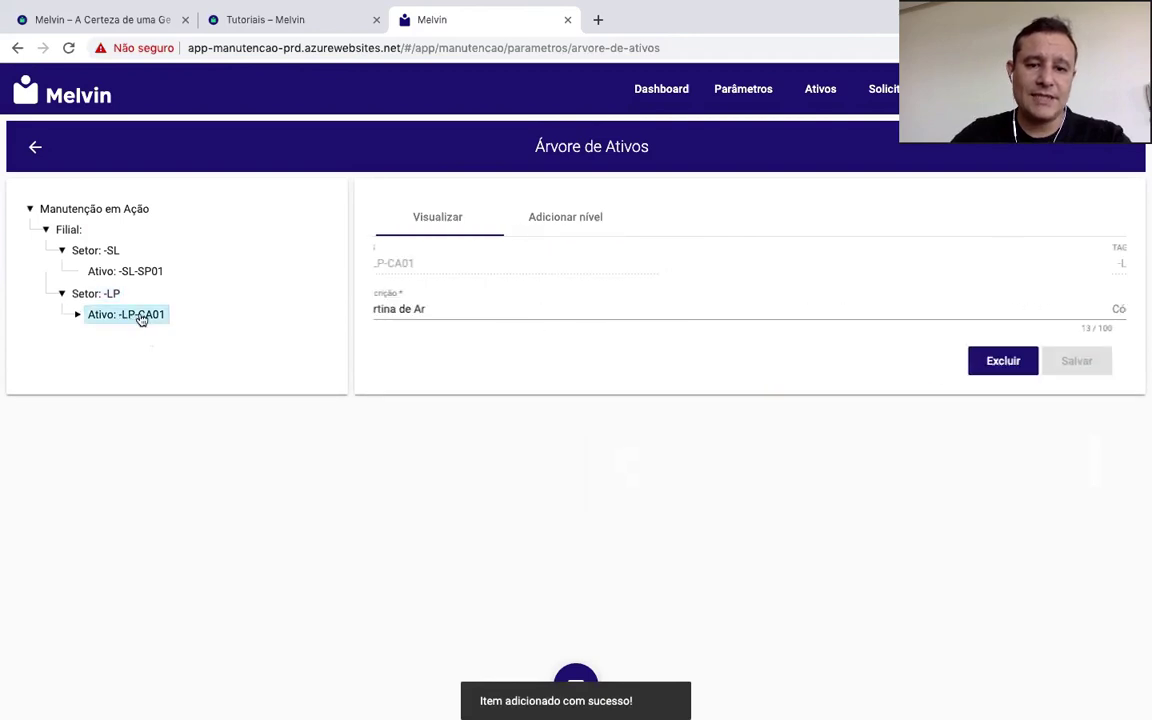
pyautogui.click(820, 92)
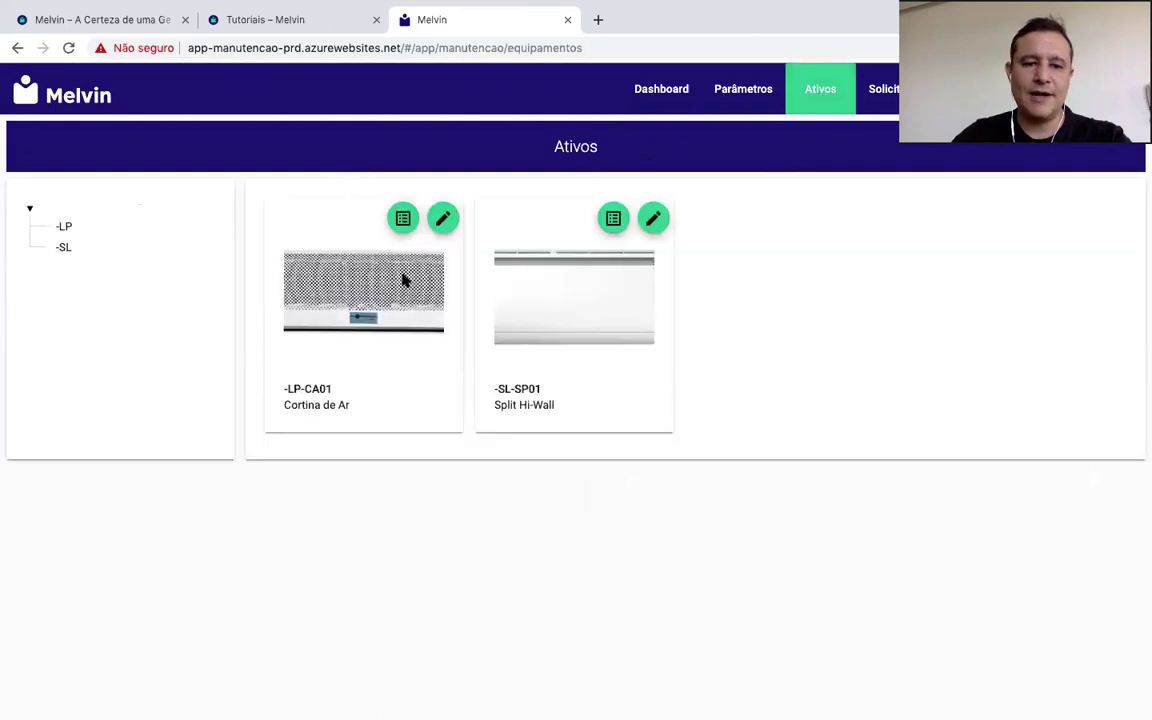
# Step: Enter 24 hours per day and 7 days per week in the Cortina de Ar's operational data
pyautogui.click(443, 219)
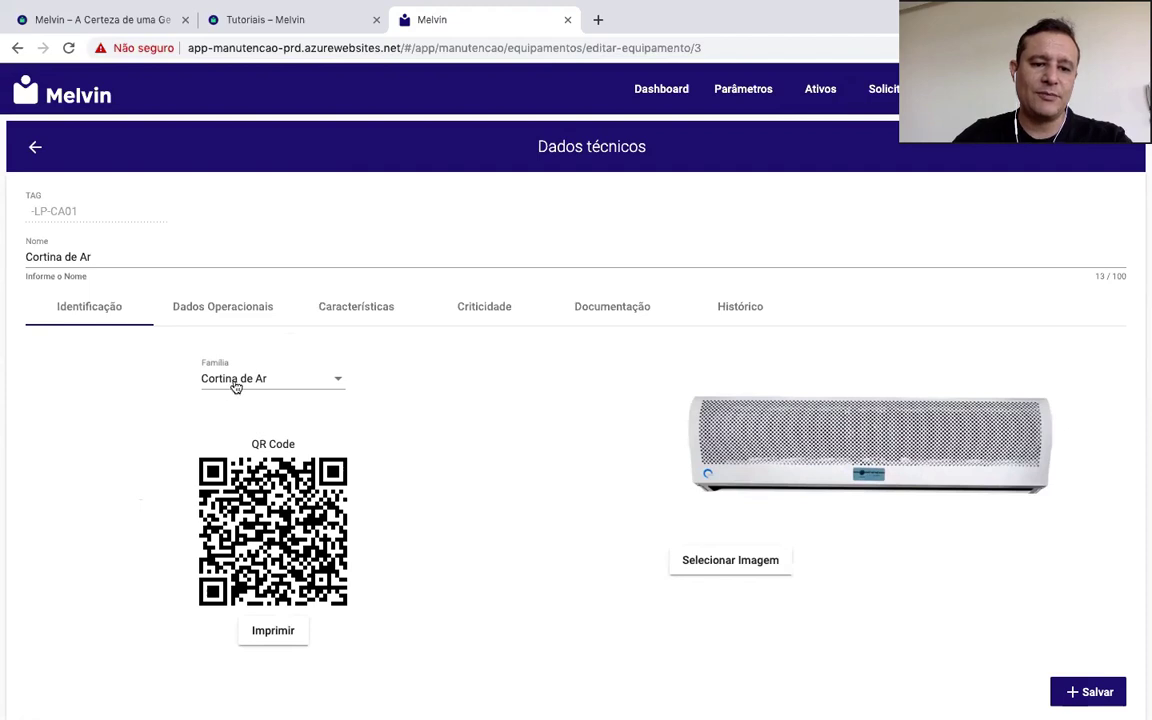
pyautogui.click(236, 306)
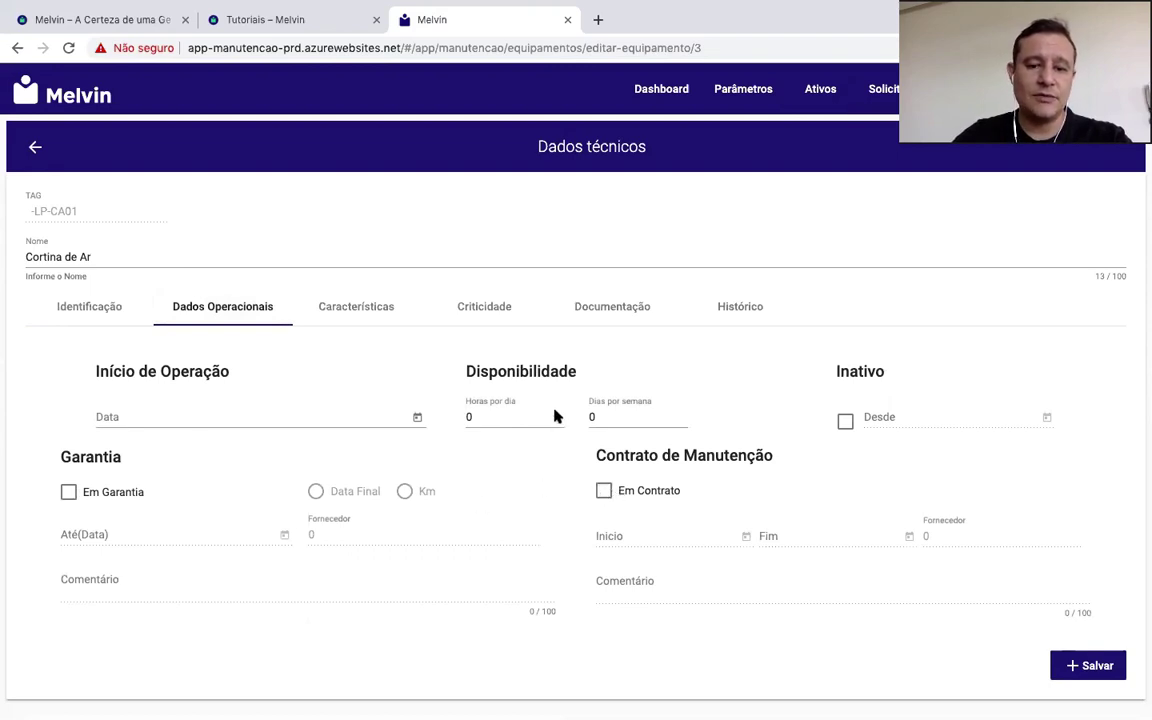
pyautogui.moveTo(523, 370)
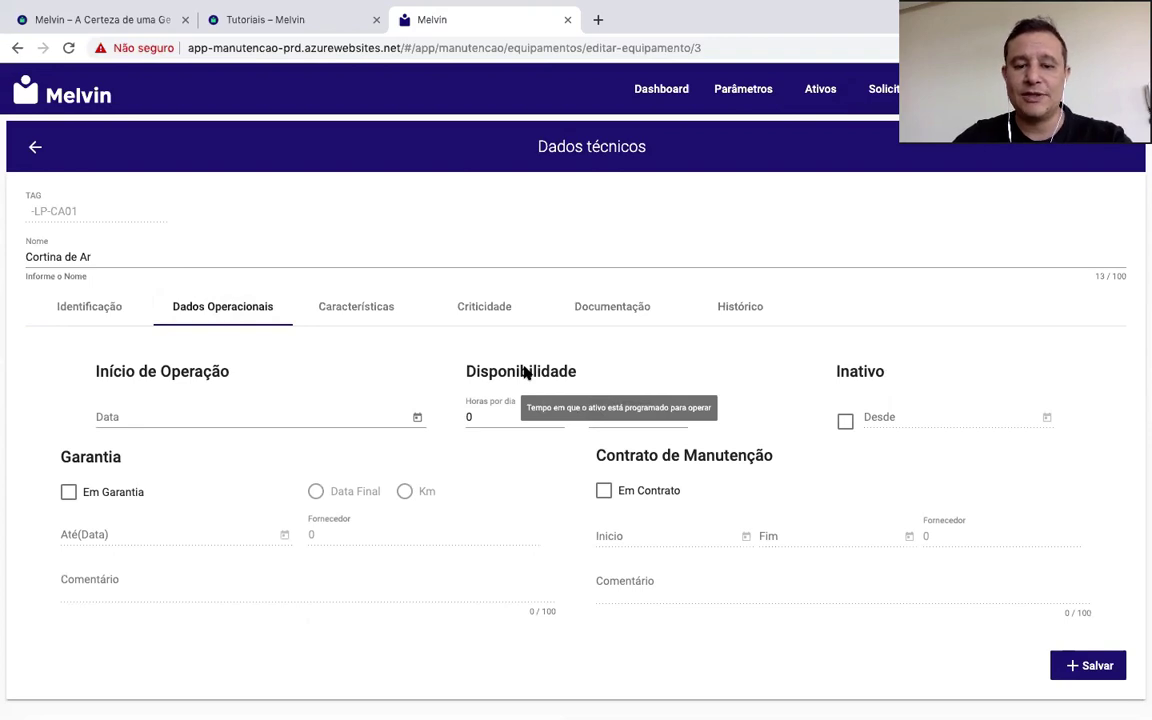
pyautogui.click(481, 414)
pyautogui.write('24')
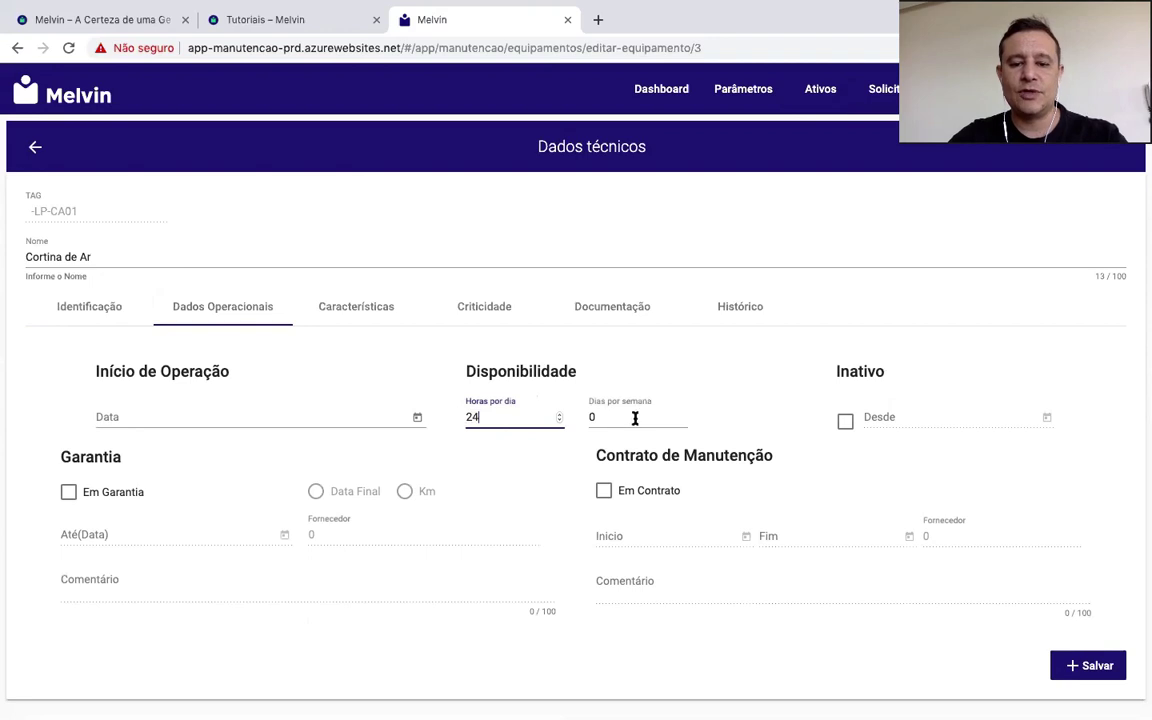
pyautogui.click(590, 418)
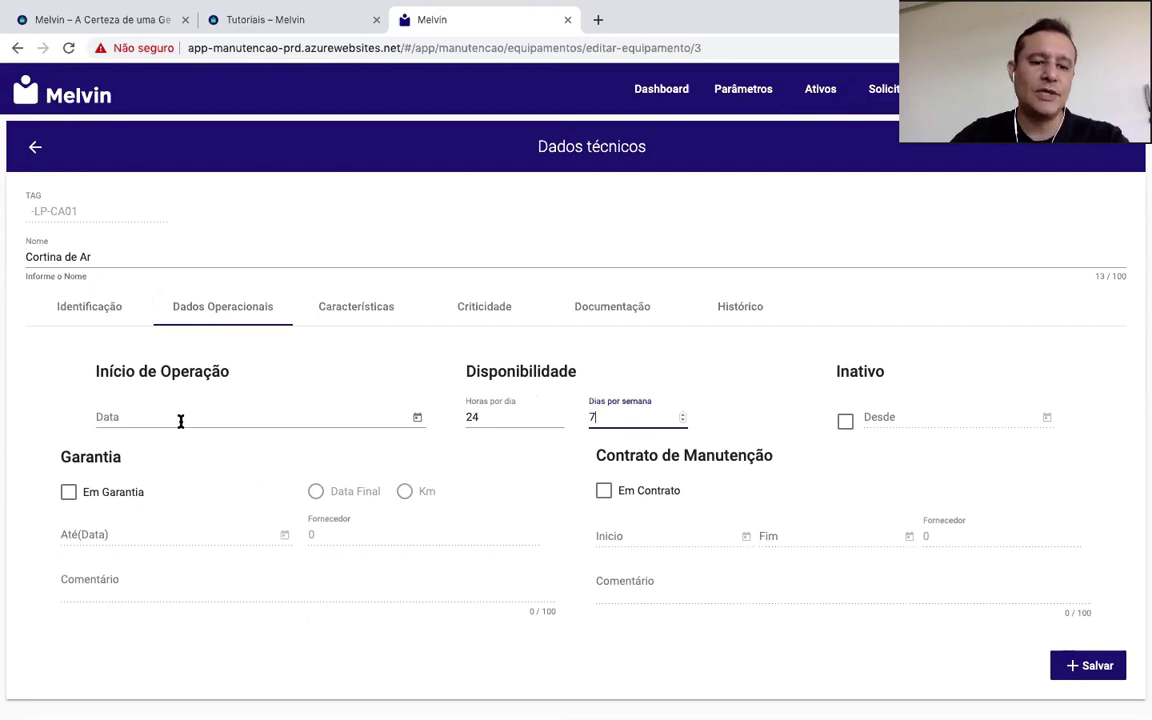
# Step: Set the start of operation to 1/1/2019 and save the operational data
pyautogui.click(417, 417)
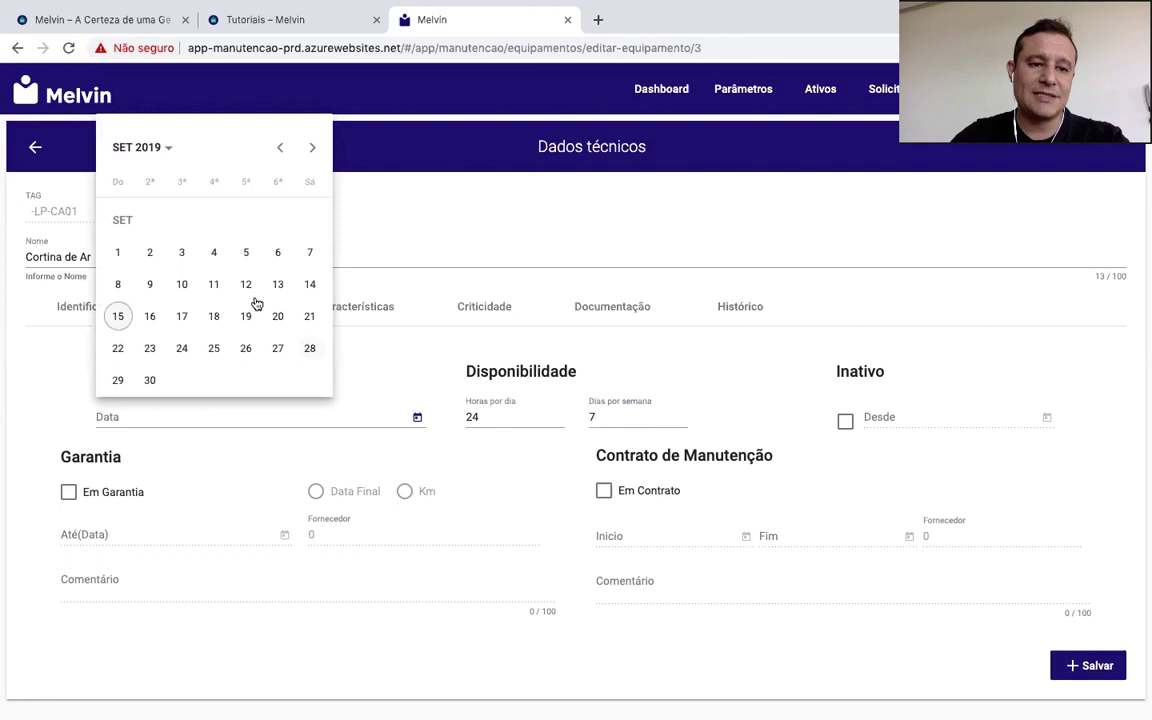
pyautogui.click(170, 147)
pyautogui.click(298, 198)
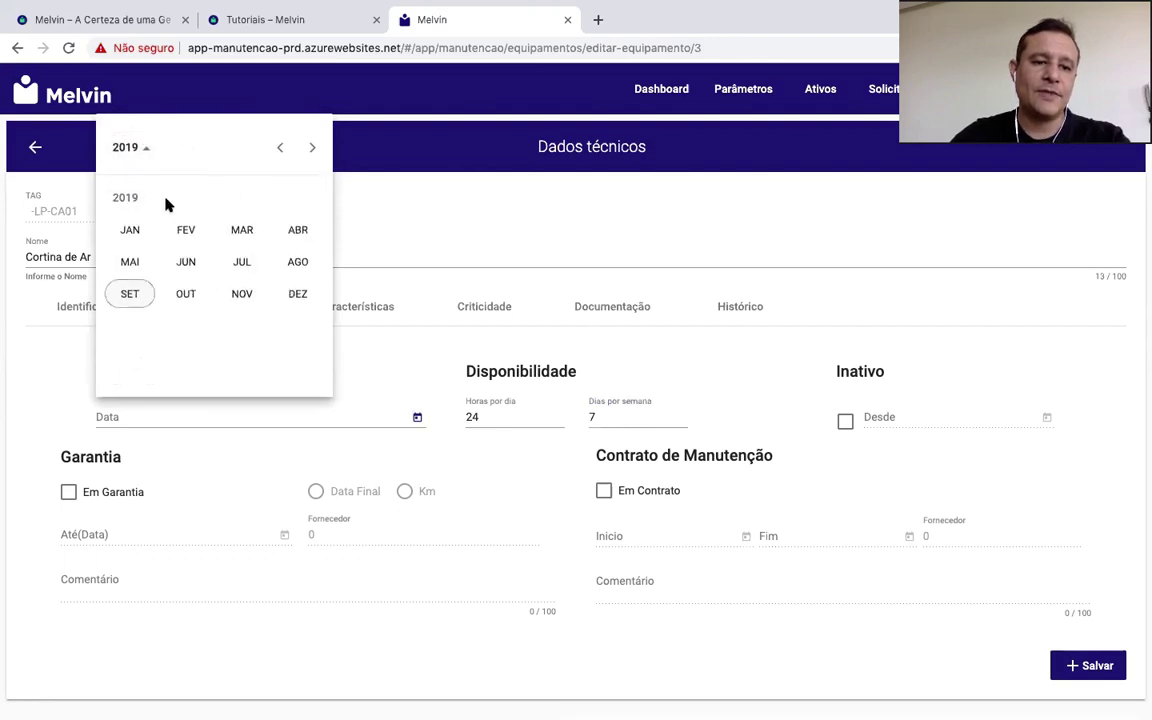
pyautogui.click(130, 231)
pyautogui.click(177, 251)
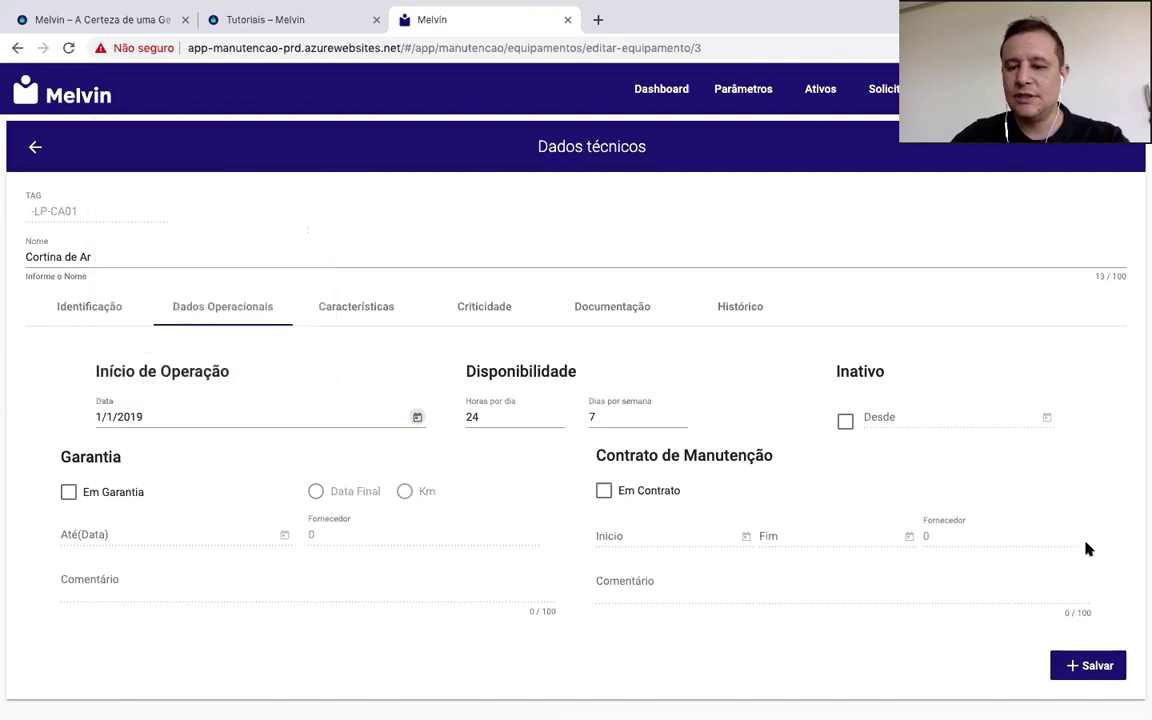
pyautogui.click(1107, 667)
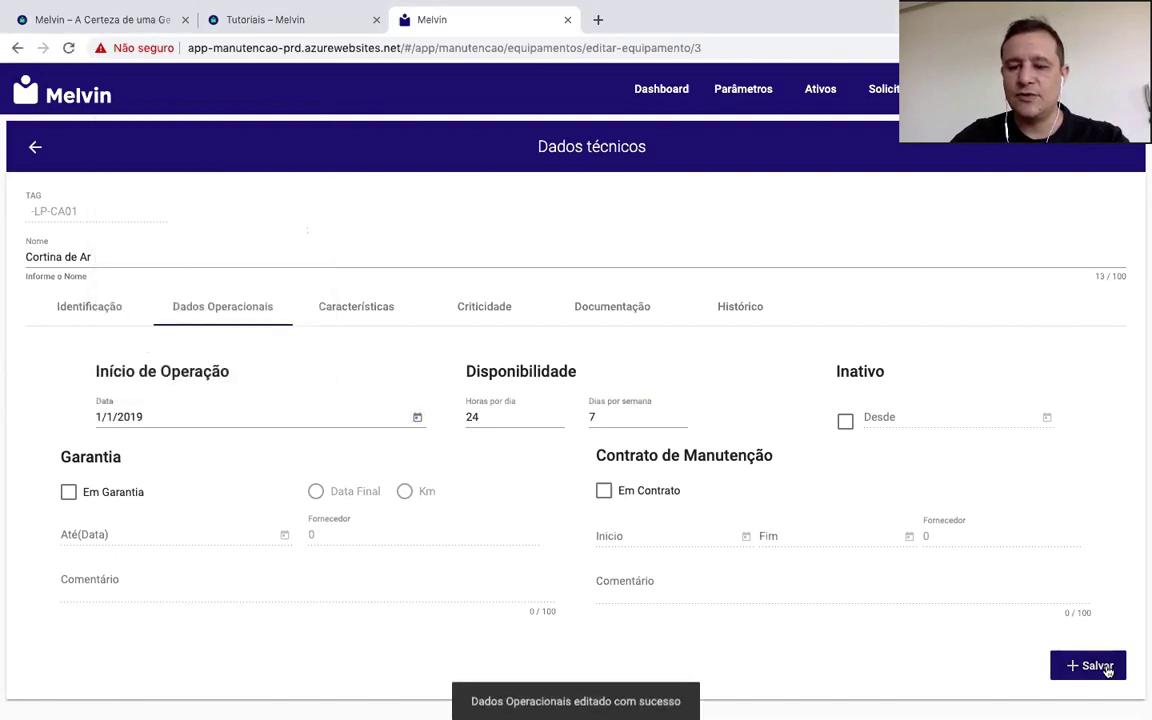
pyautogui.click(370, 309)
# Step: Review the Cortina de Ar's Criticidade, Documentação and Histórico tabs
pyautogui.click(496, 309)
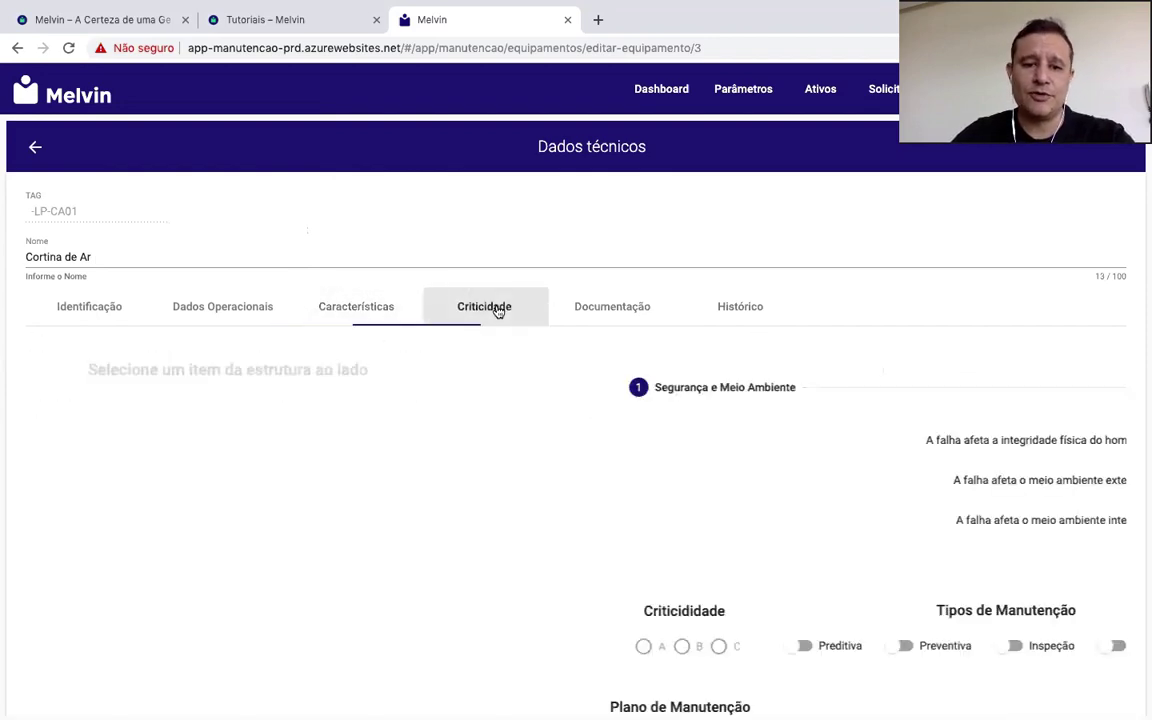
pyautogui.click(612, 309)
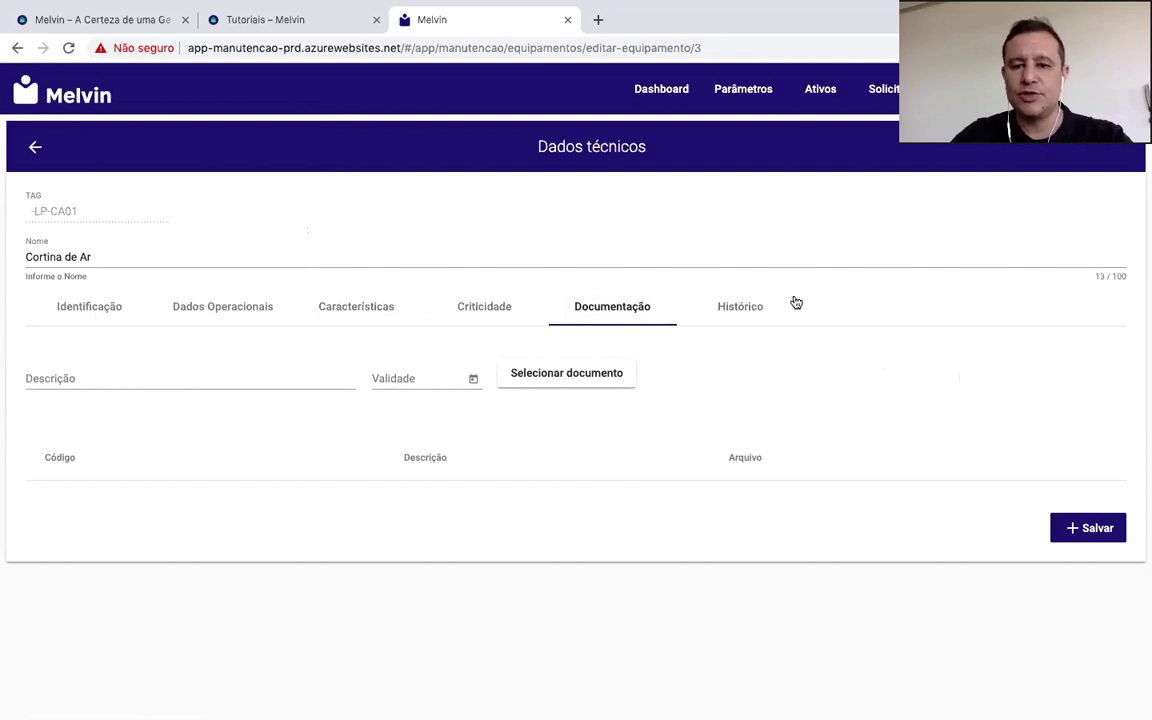
pyautogui.click(756, 307)
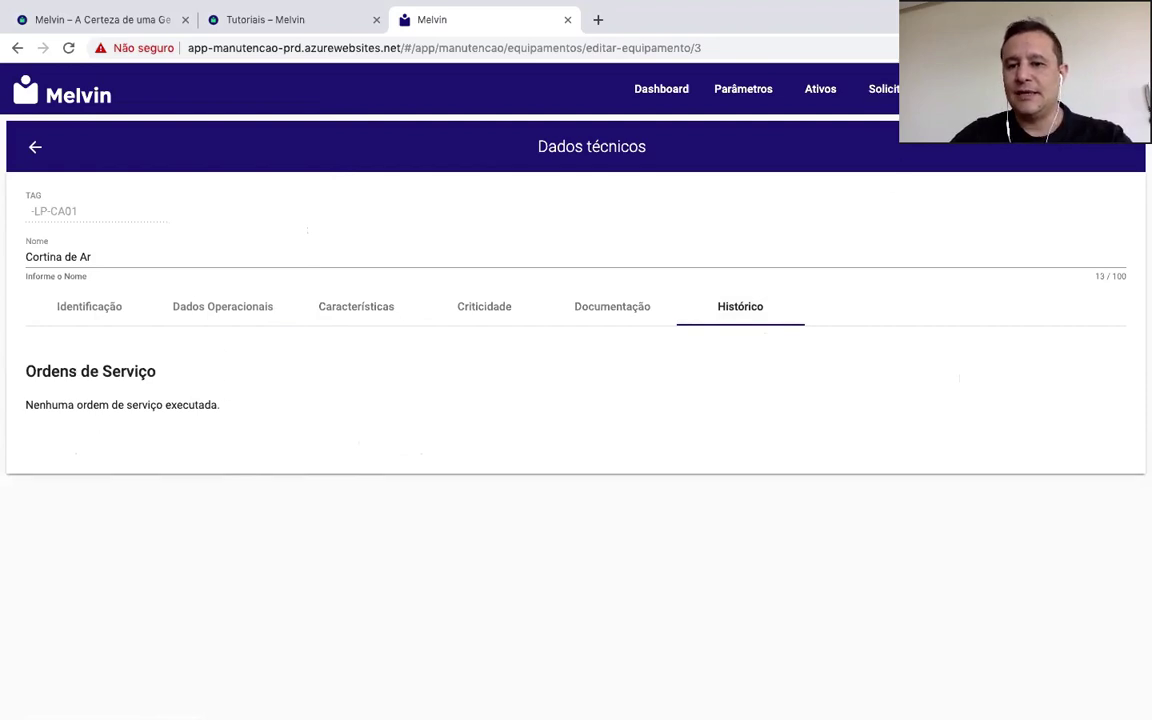
pyautogui.click(950, 88)
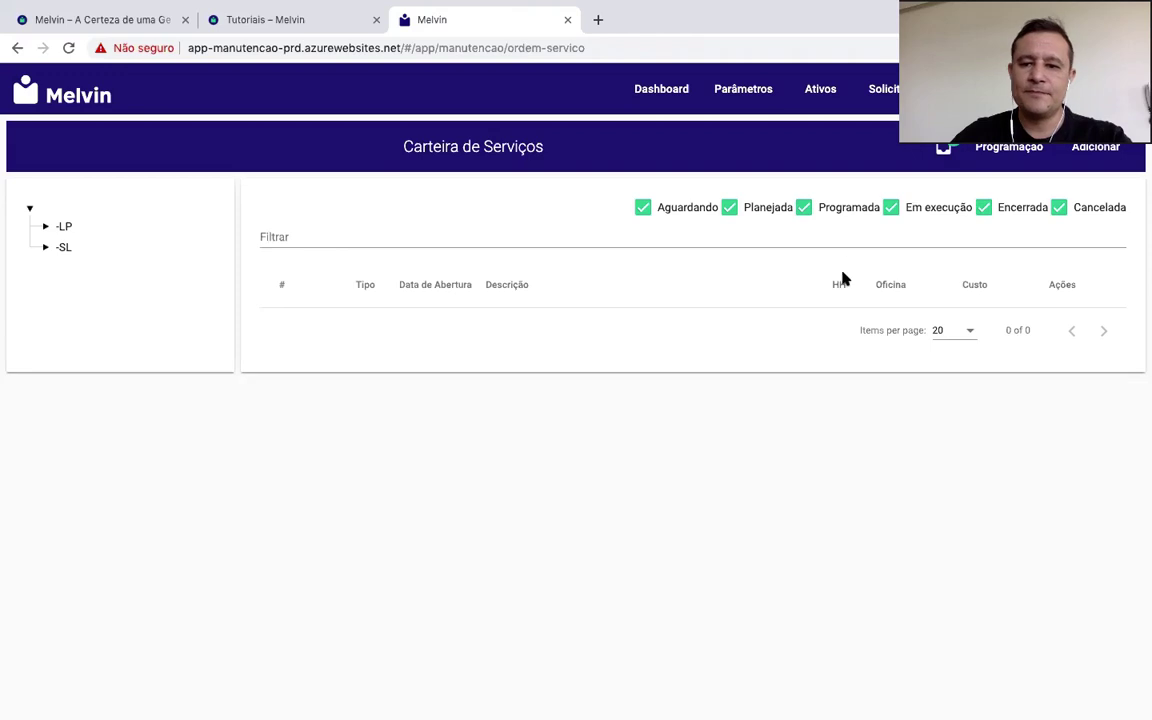
# Step: Filter service orders by sector -SL and open preventive service order 2
pyautogui.click(66, 227)
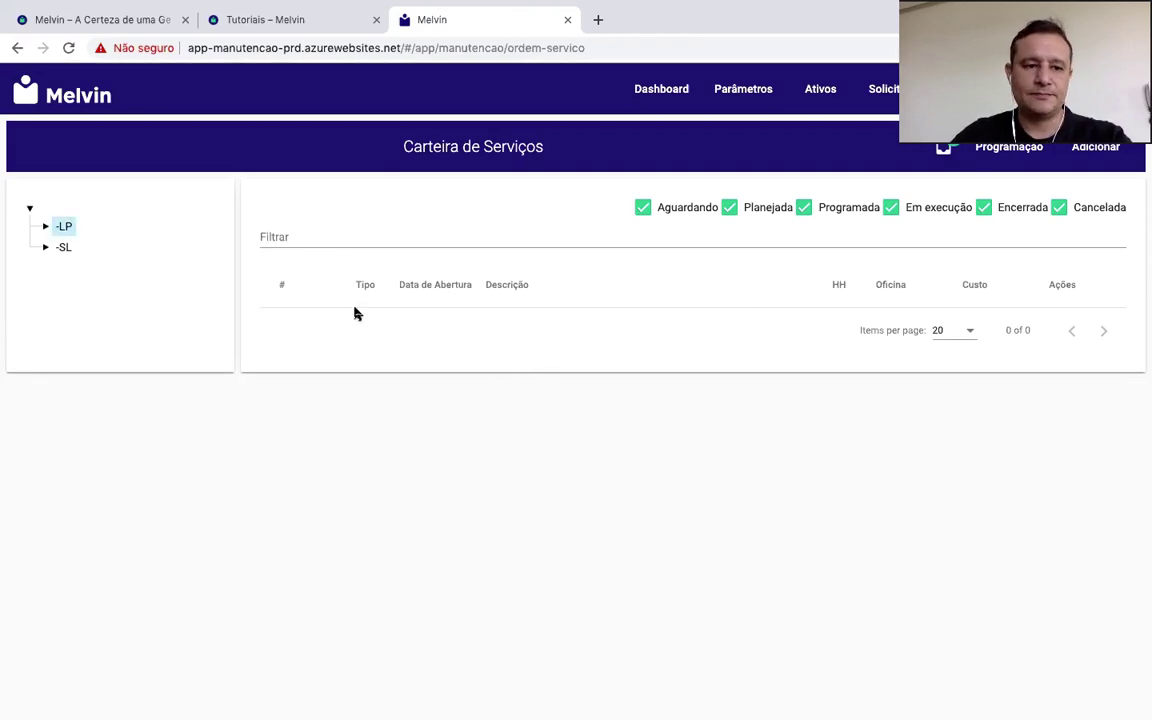
pyautogui.click(62, 249)
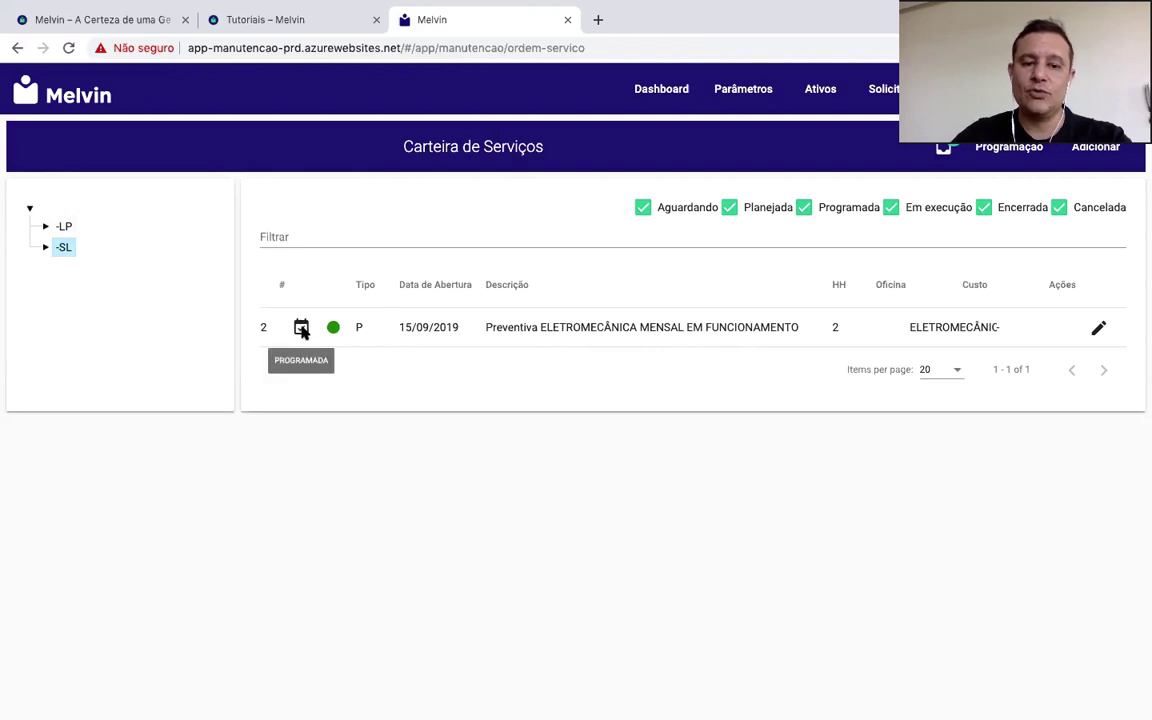
pyautogui.click(1099, 329)
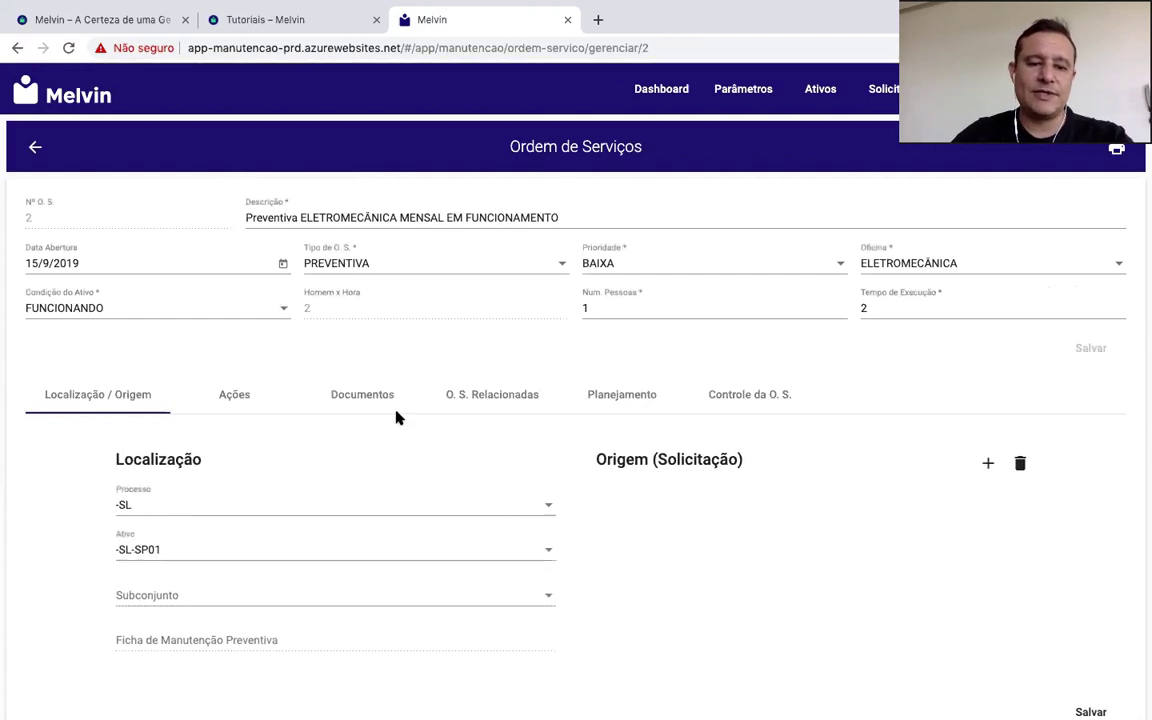
# Step: Read through order 2's actions and observation notes, then view its documents
pyautogui.click(235, 398)
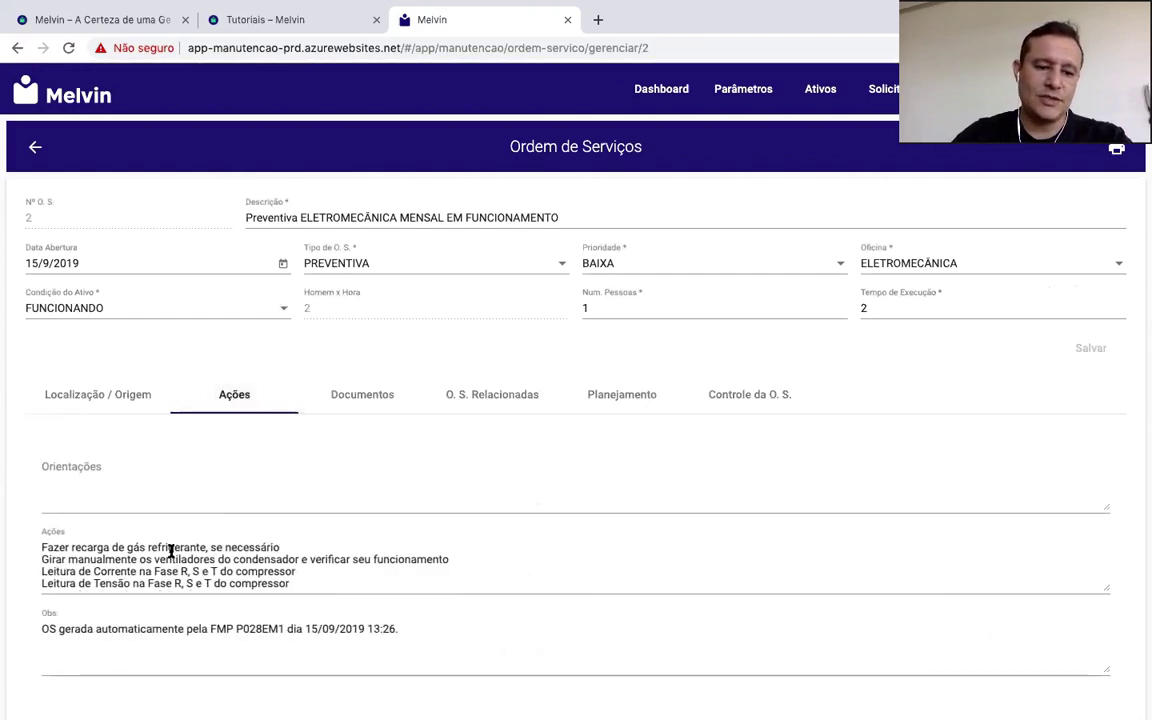
pyautogui.scroll(-3, 159, 548)
pyautogui.scroll(-4, 171, 551)
pyautogui.scroll(5, 171, 551)
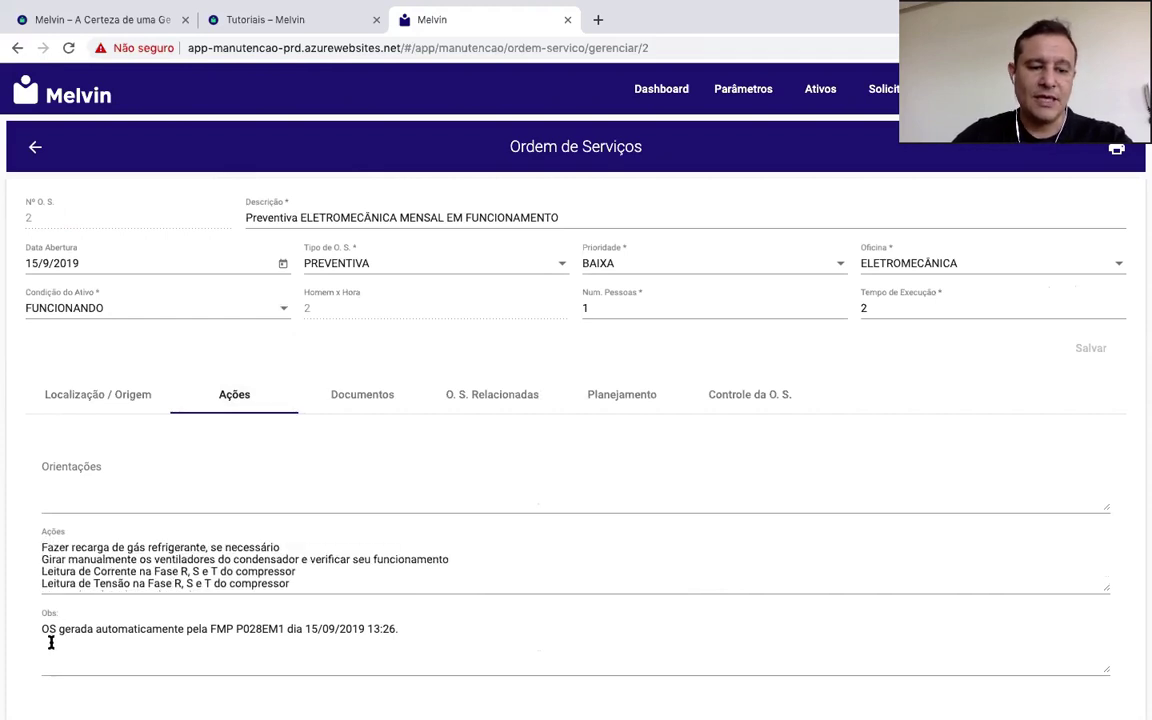
pyautogui.scroll(-1, 213, 645)
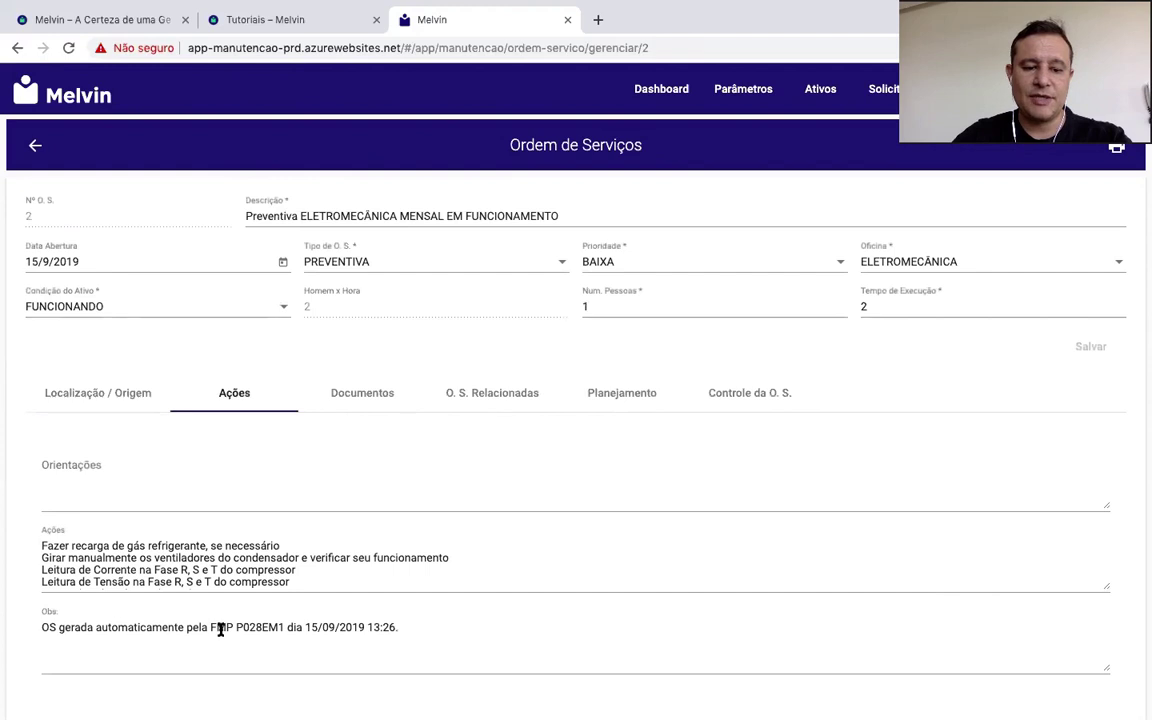
pyautogui.scroll(-1, 255, 640)
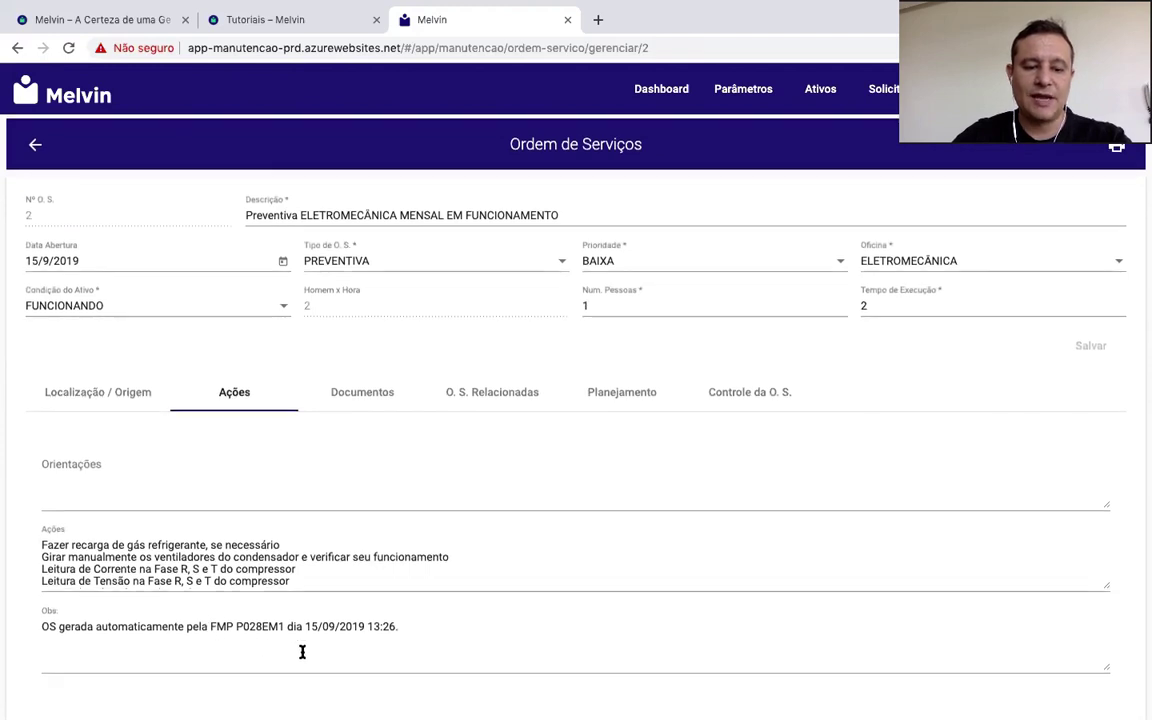
pyautogui.moveTo(427, 625); pyautogui.dragTo(12, 628)
pyautogui.click(369, 391)
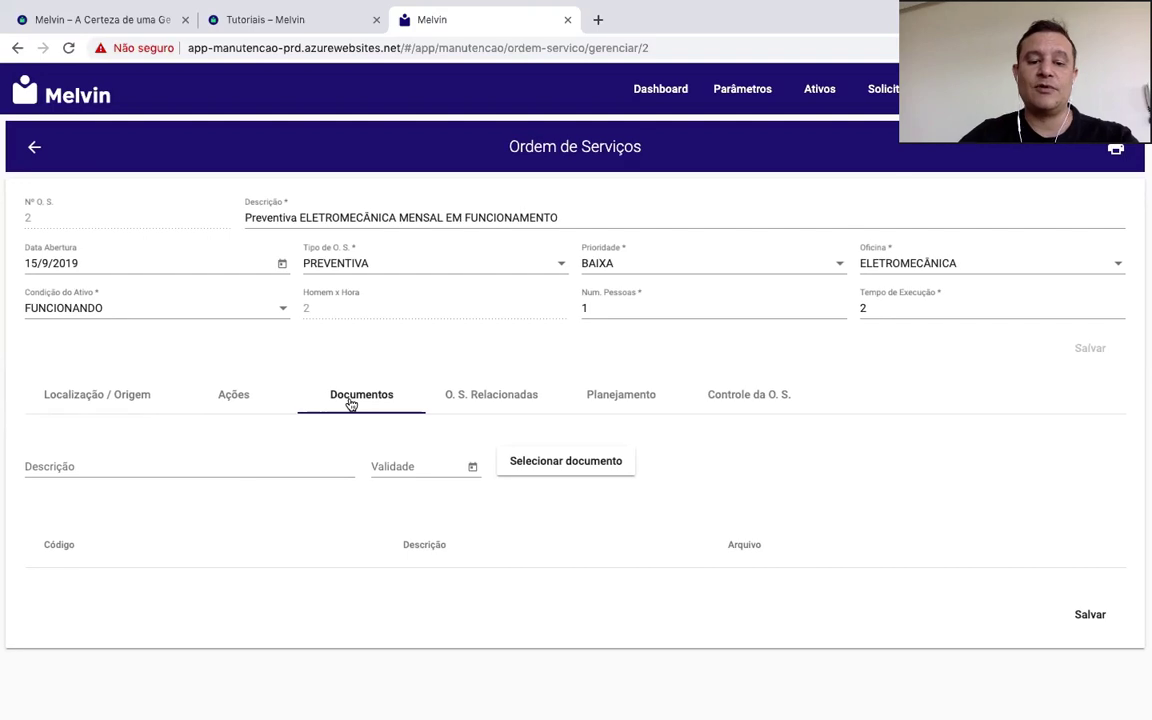
pyautogui.click(1117, 152)
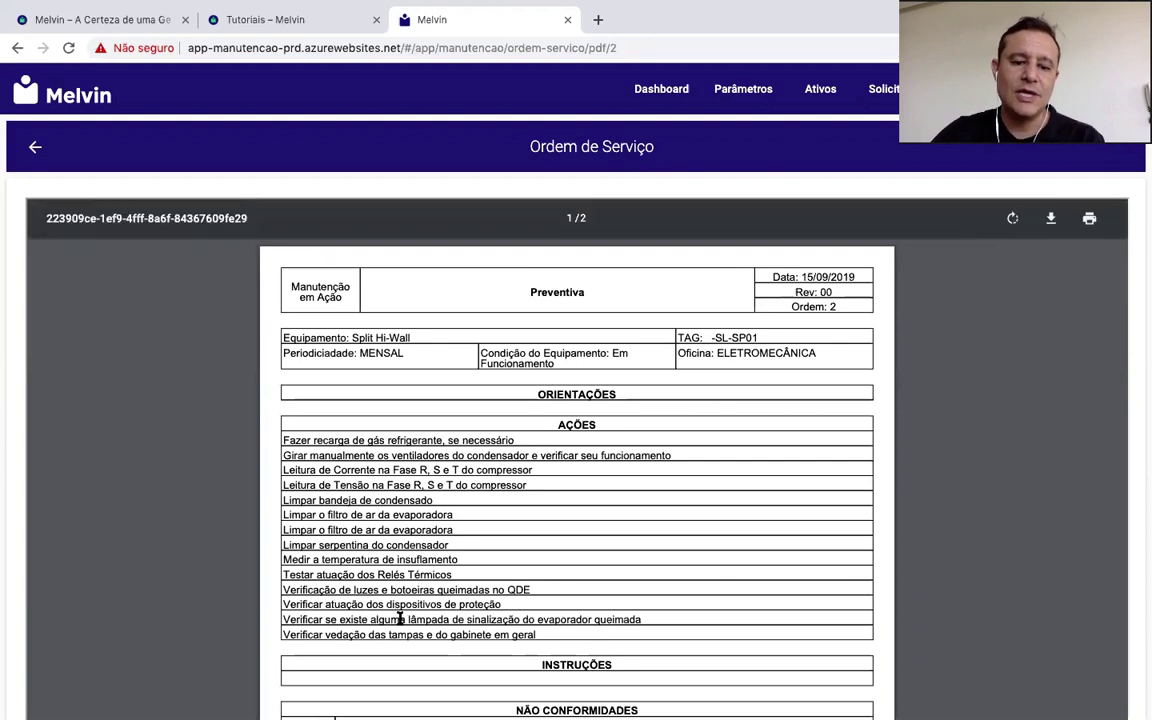
pyautogui.click(36, 147)
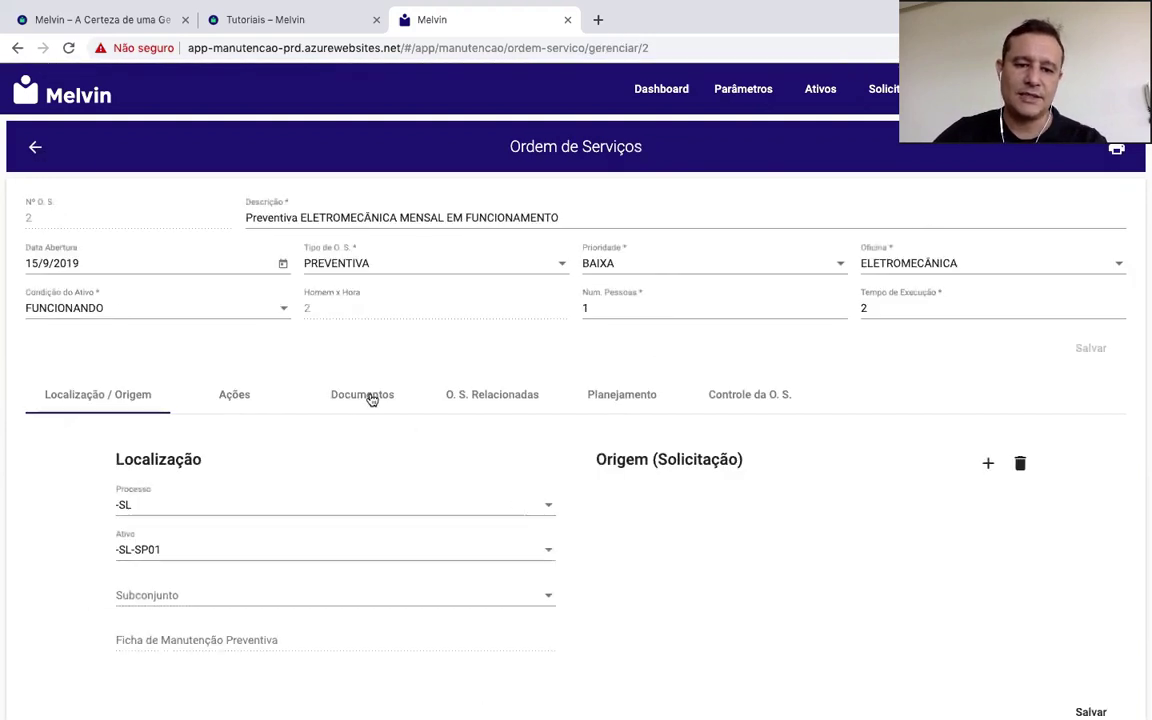
# Step: Check order 2's documents and related orders, then add a used resource under Planejamento
pyautogui.click(371, 398)
pyautogui.click(501, 398)
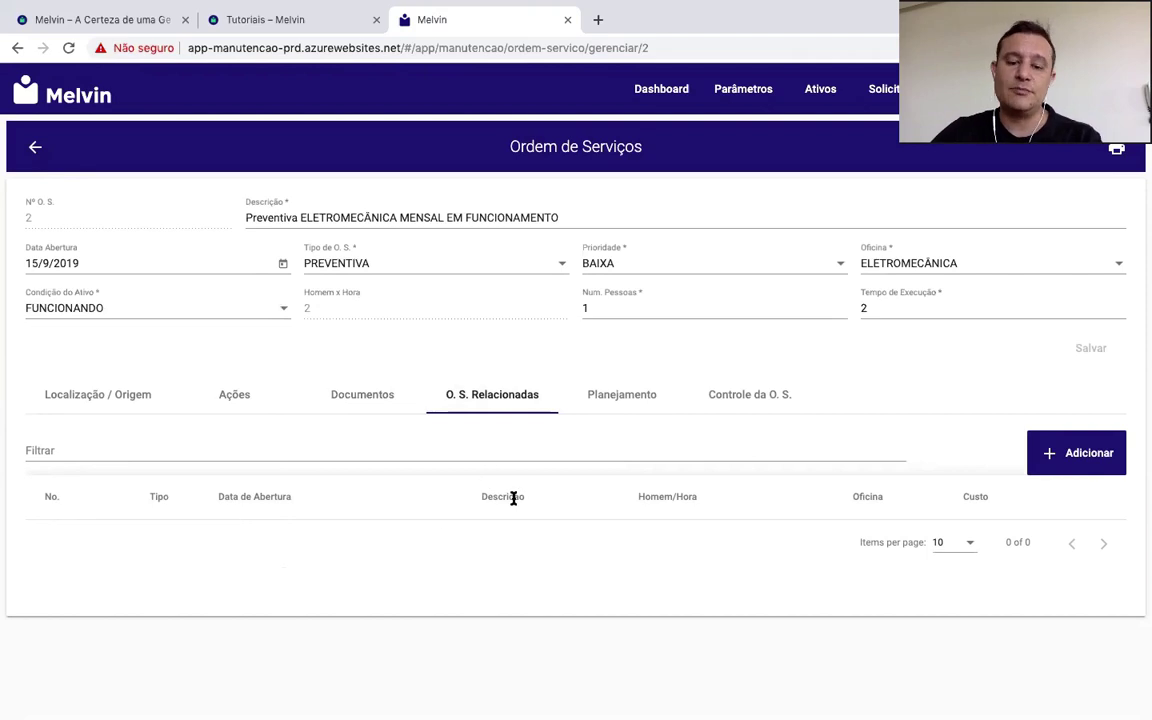
pyautogui.click(635, 396)
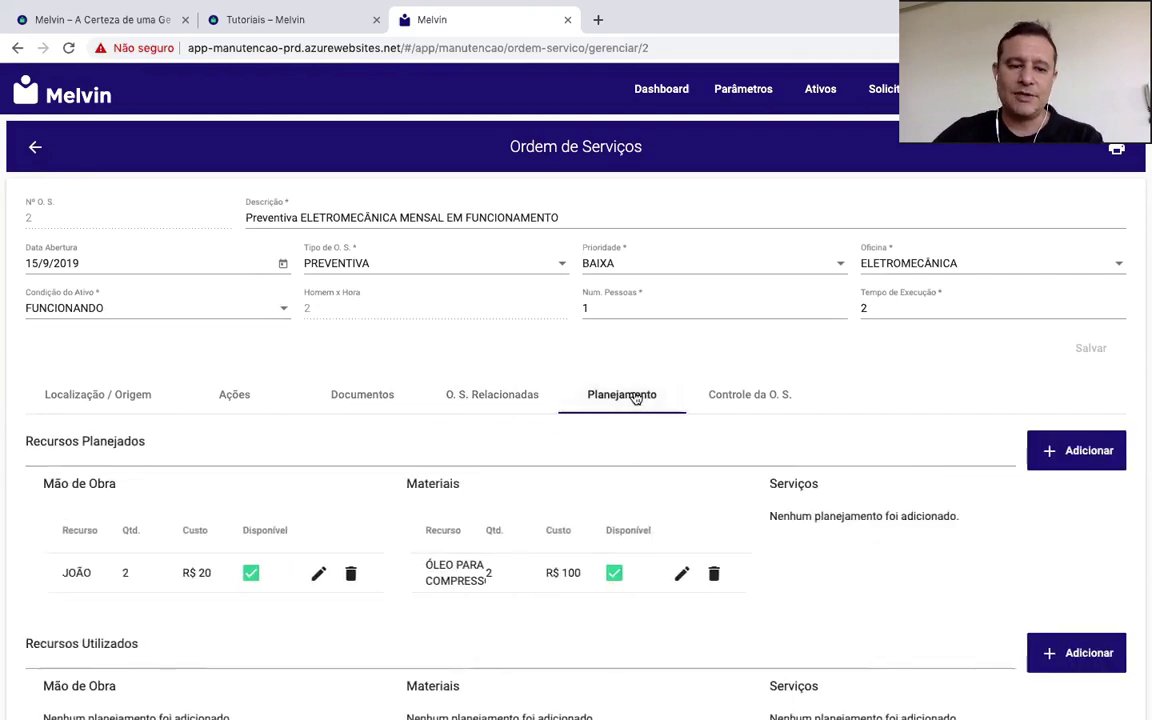
pyautogui.scroll(-1, 566, 553)
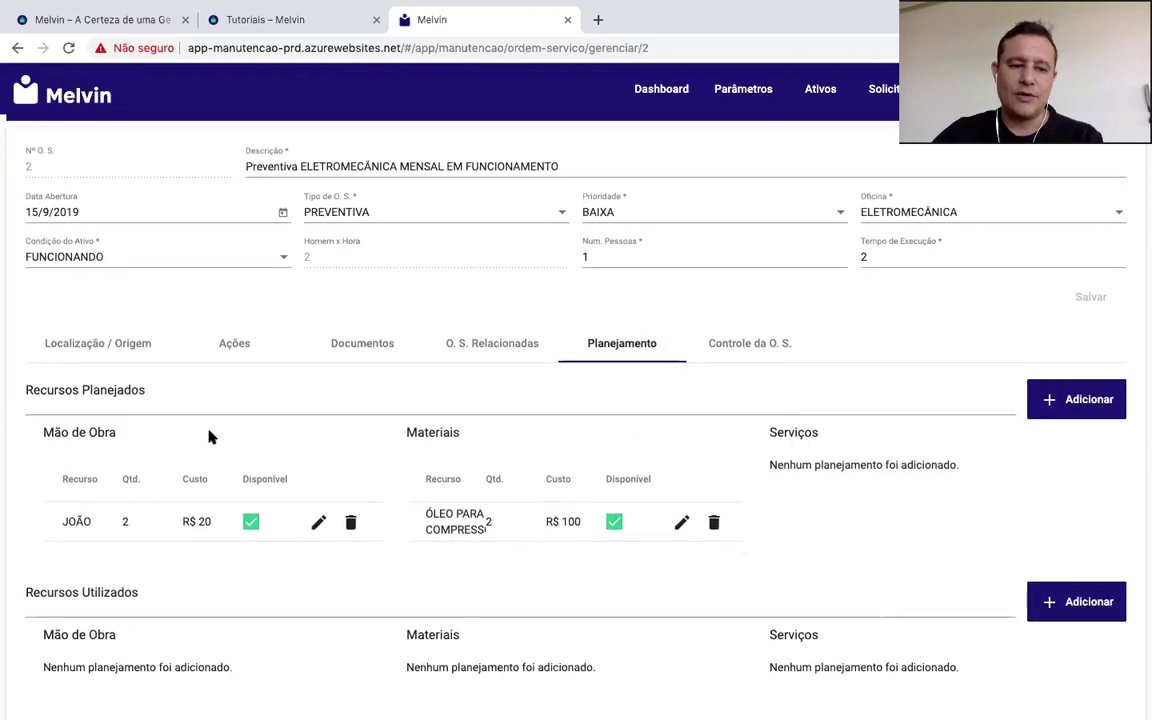
pyautogui.click(1067, 610)
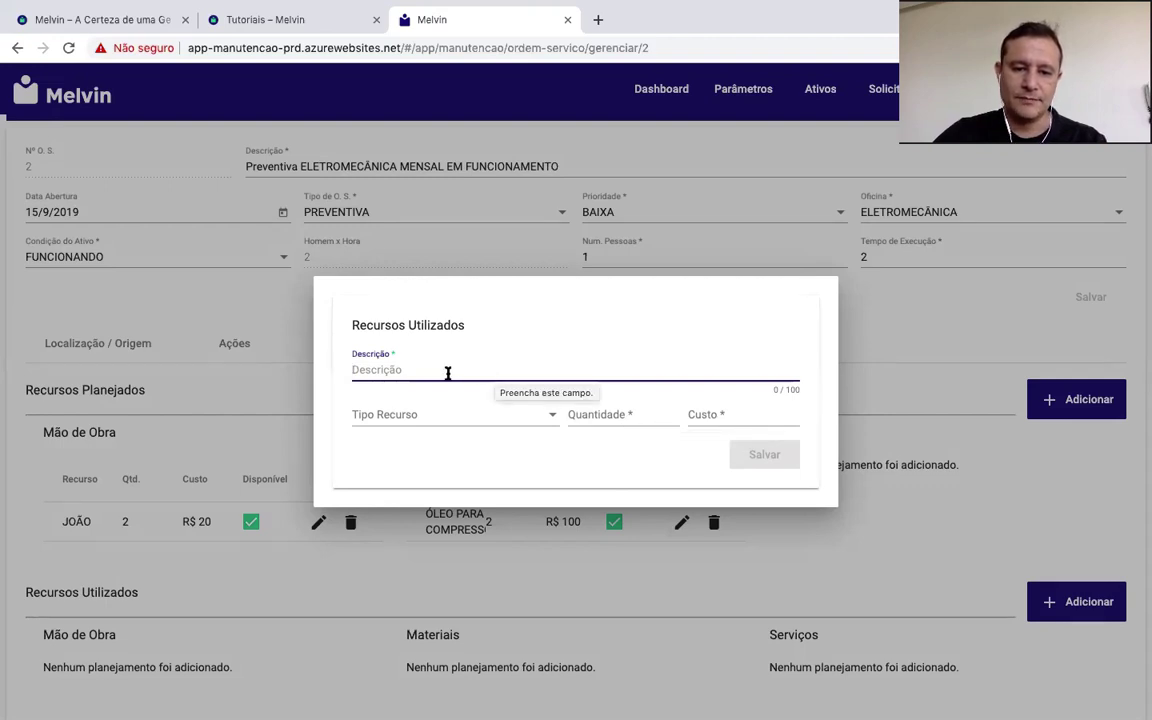
# Step: Add used material OLEO PARA COMPRESSOR, quantity 2 costing R$ 100, and tick it available
pyautogui.write('Ó')
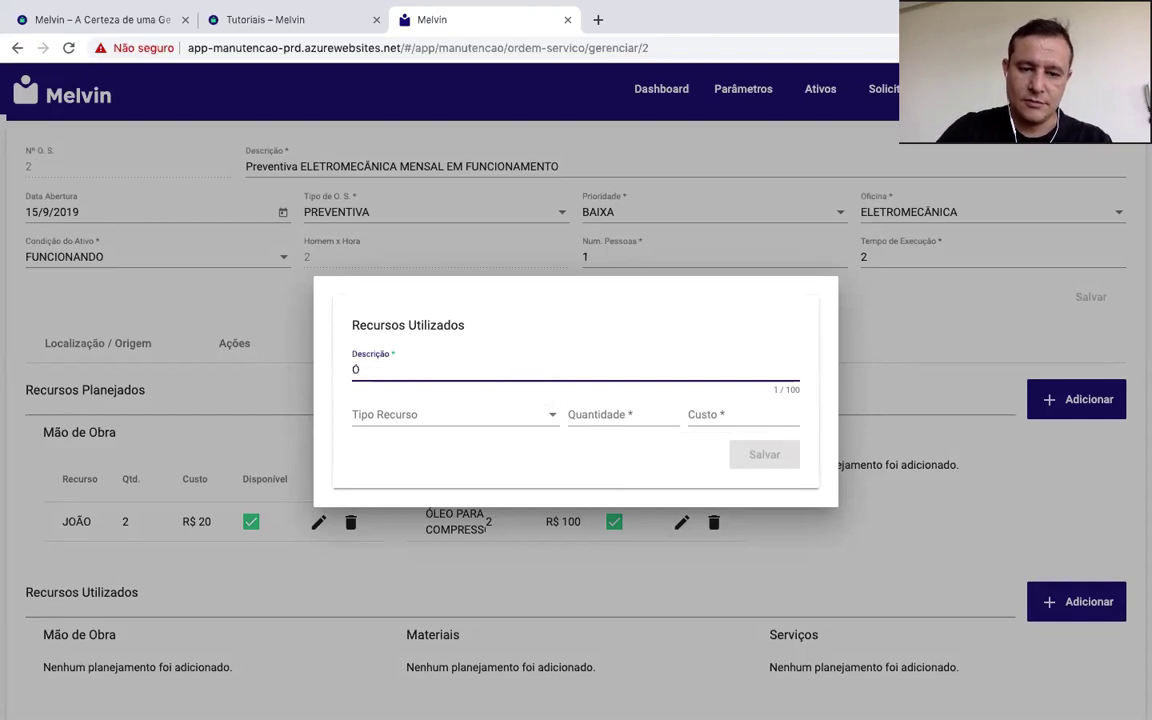
pyautogui.press('BackSpace')
pyautogui.write('OLEO ')
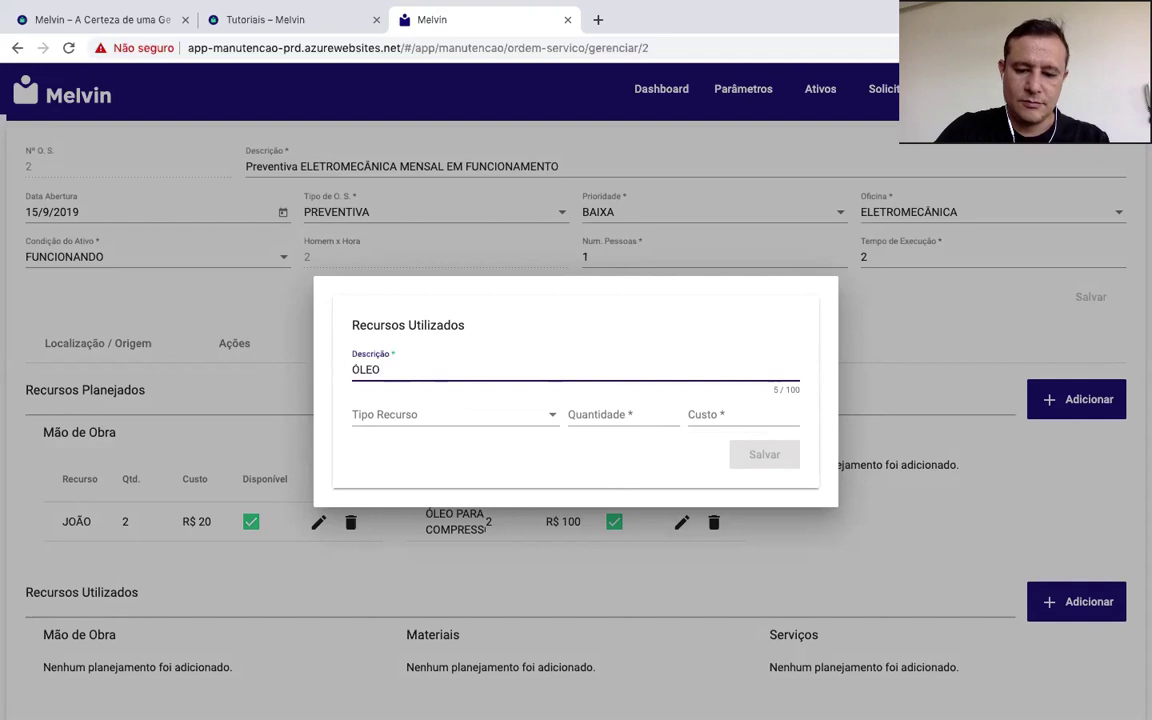
pyautogui.write('PARA COMPRESSOR')
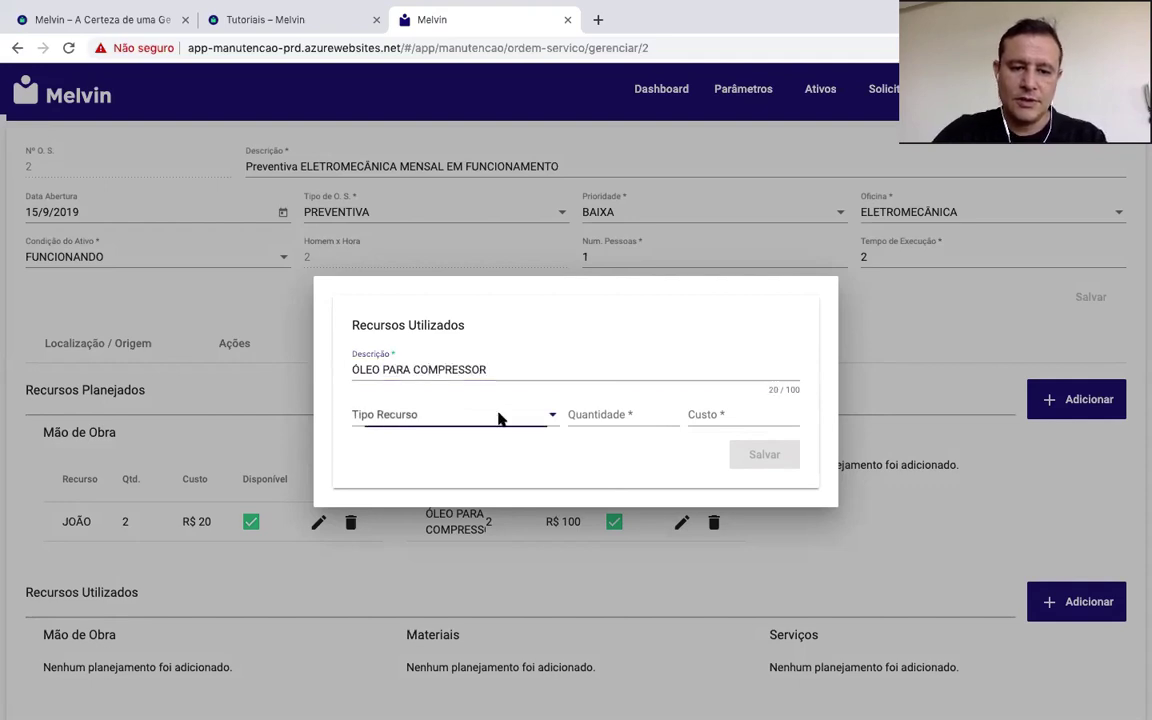
pyautogui.click(495, 418)
pyautogui.click(402, 481)
pyautogui.click(612, 410)
pyautogui.write('2')
pyautogui.click(728, 409)
pyautogui.write('100')
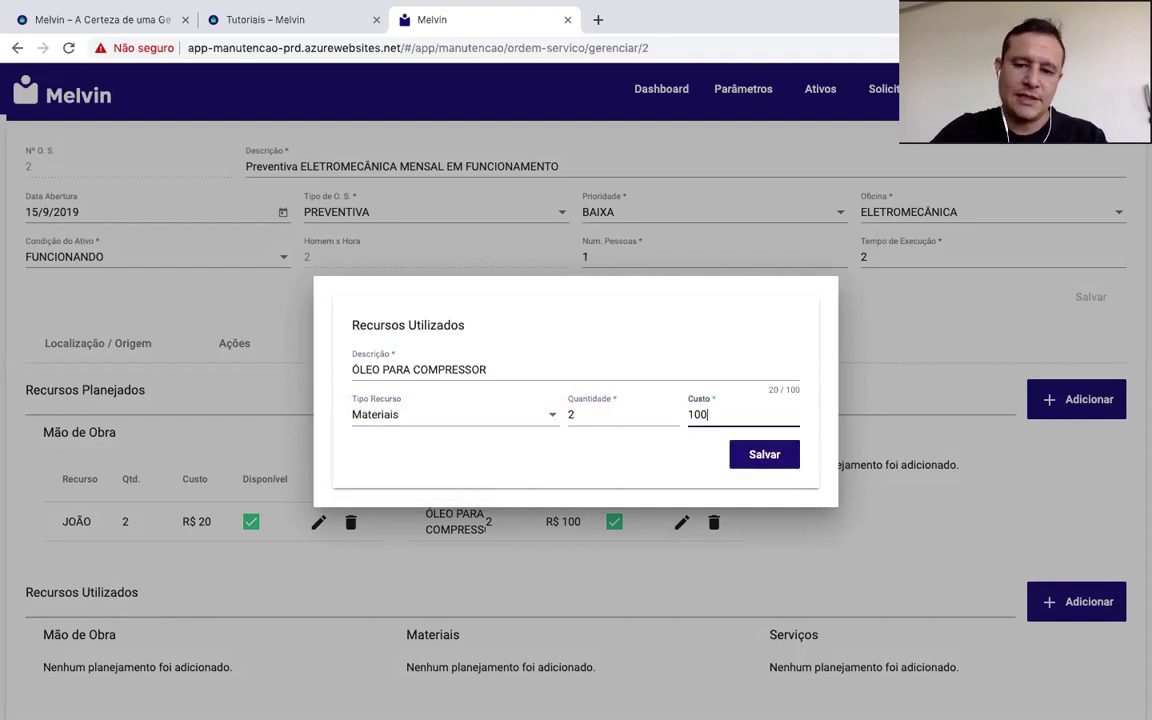
pyautogui.press('Return')
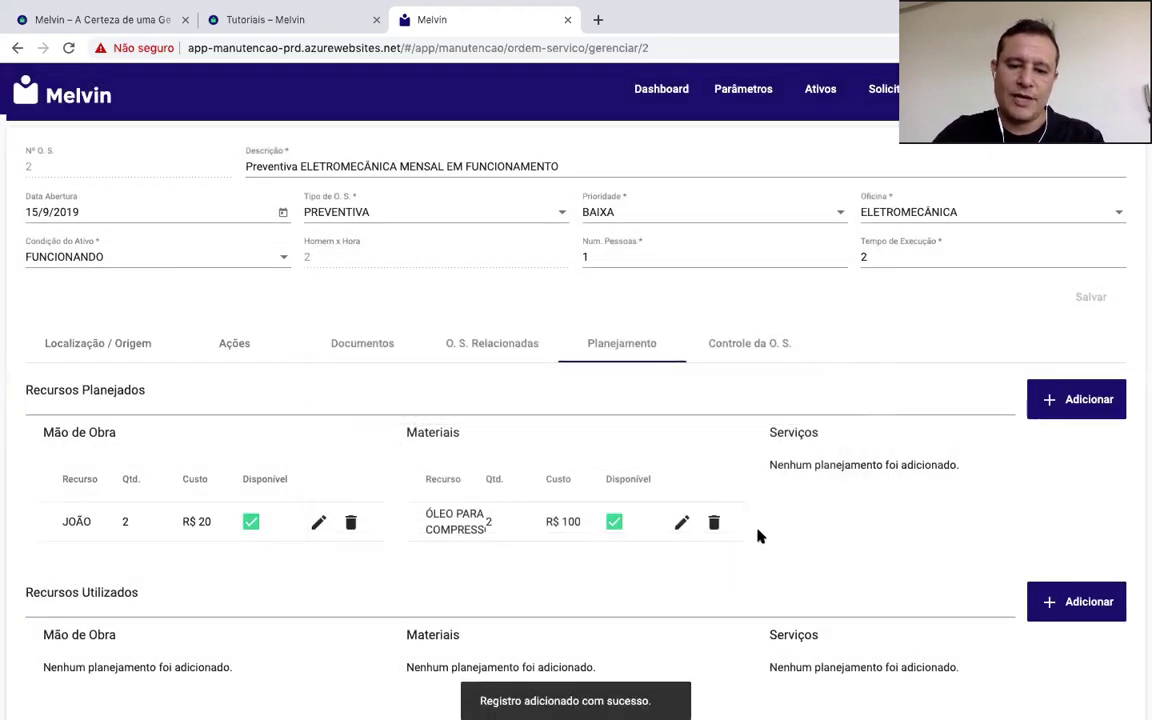
pyautogui.scroll(-1, 748, 535)
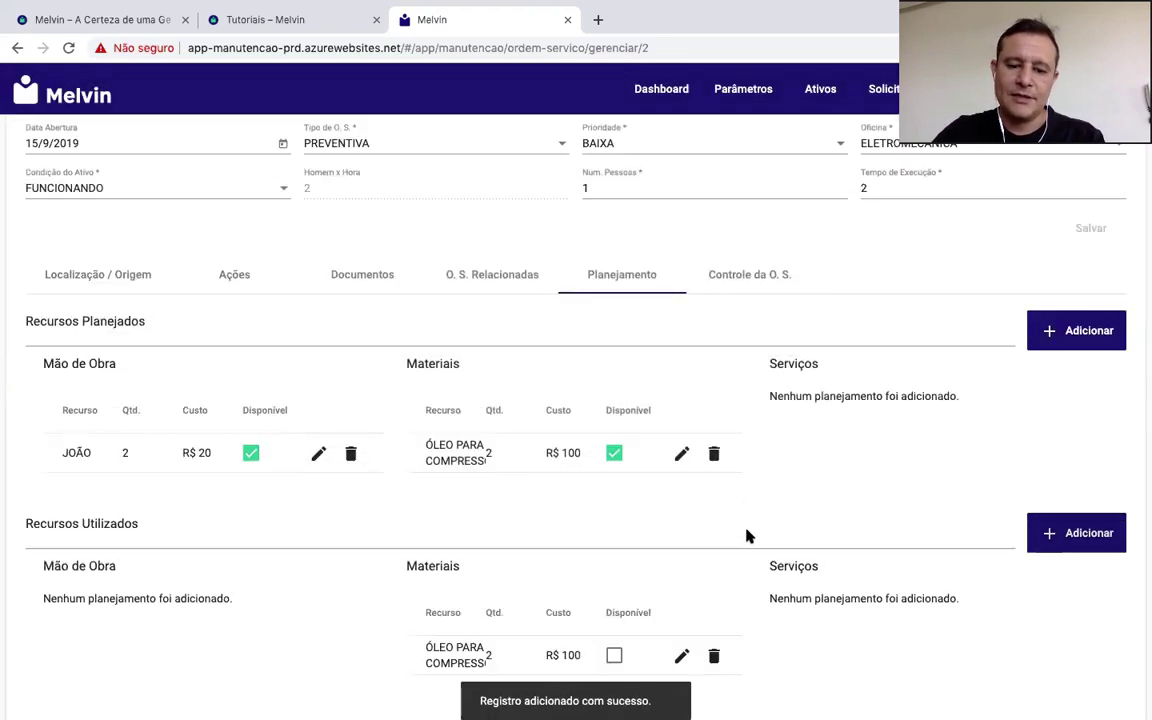
pyautogui.click(614, 657)
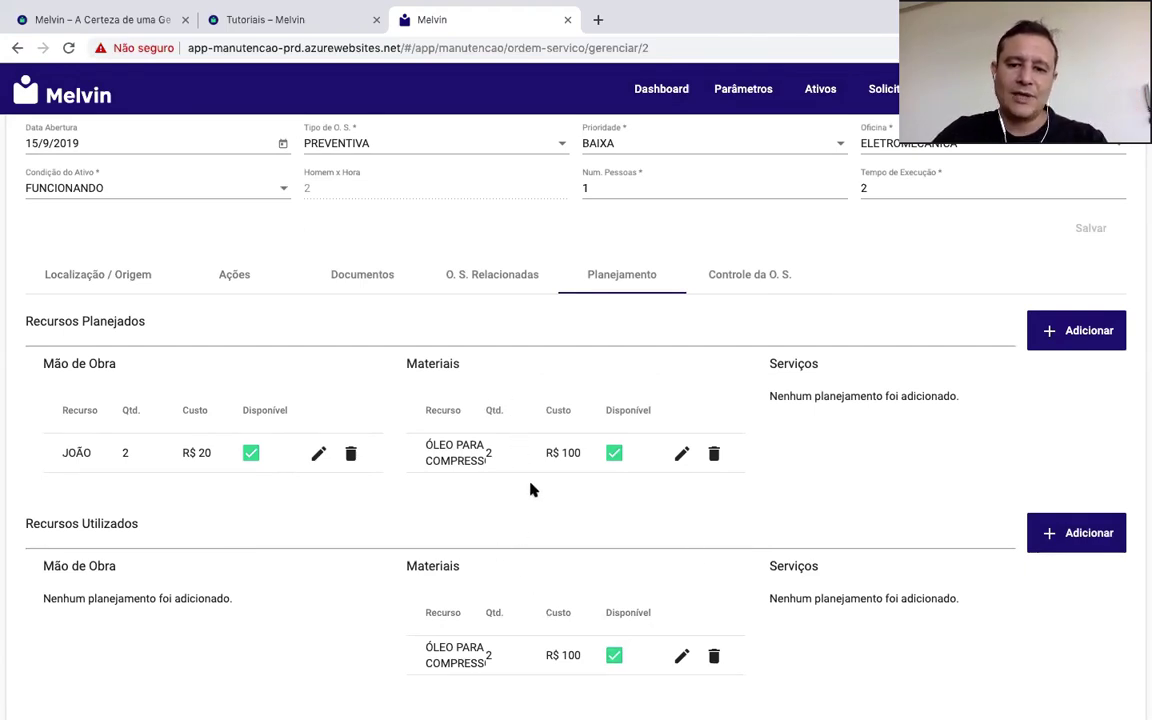
# Step: Set the execution start to 15/9/2019 at 09:00 in the order's control section
pyautogui.click(752, 281)
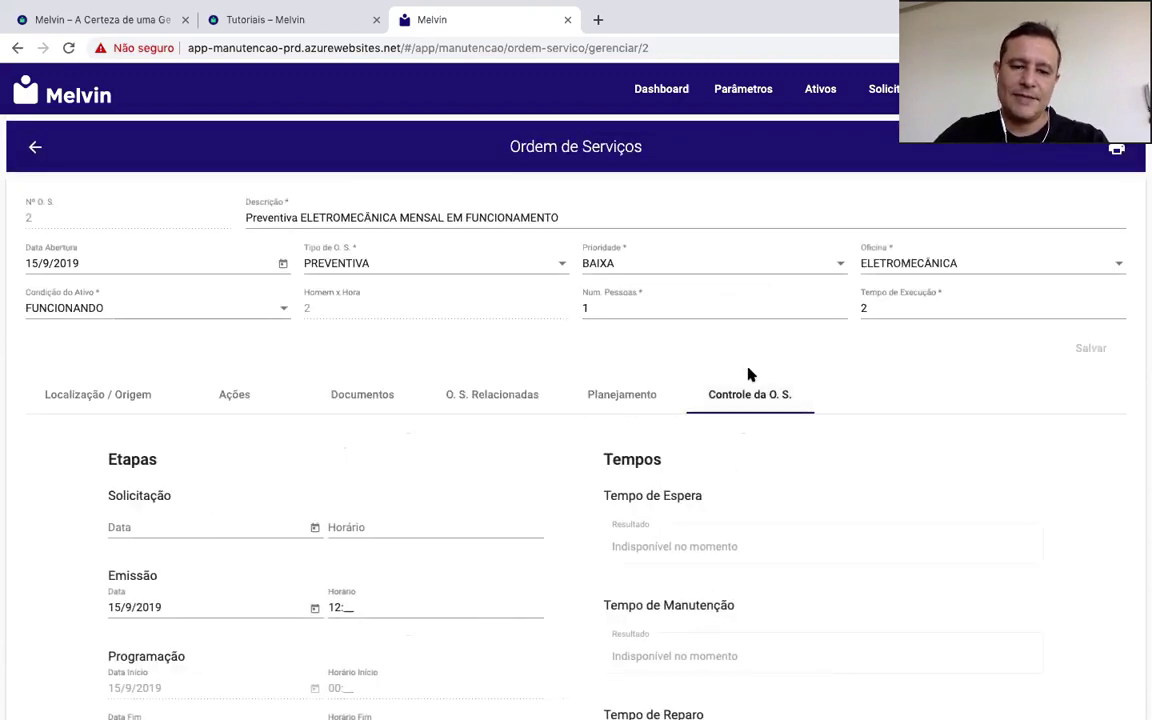
pyautogui.scroll(-5, 748, 373)
pyautogui.scroll(-3, 748, 373)
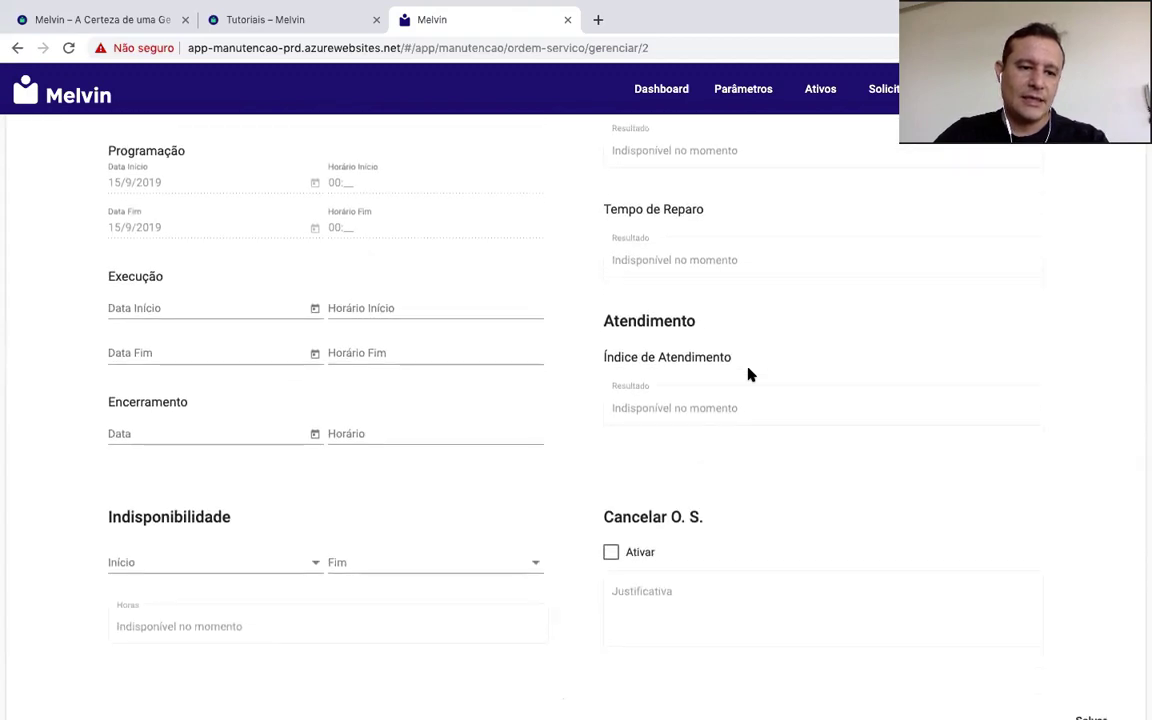
pyautogui.scroll(-1, 750, 374)
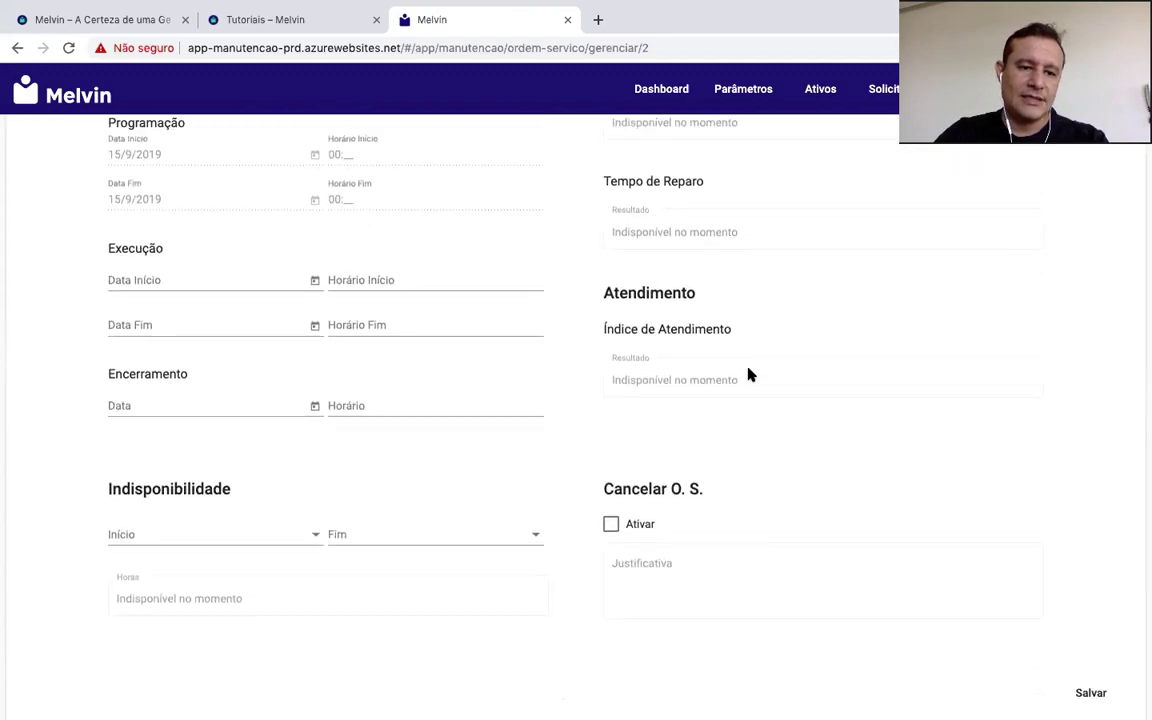
pyautogui.click(315, 280)
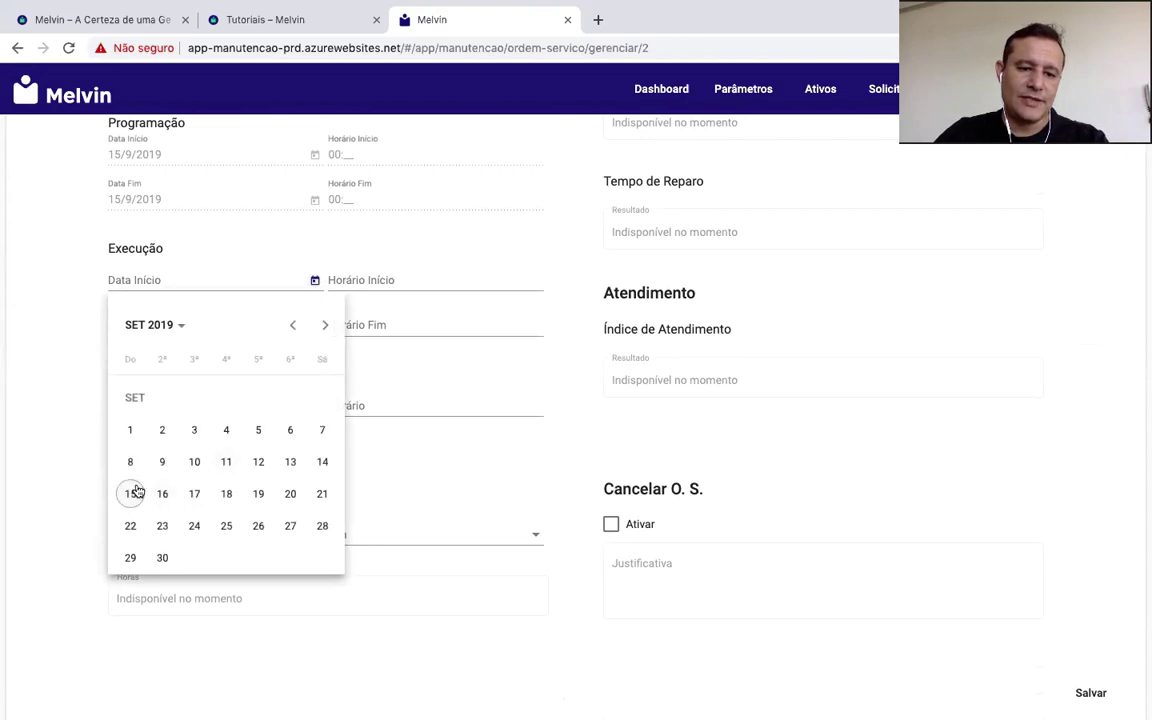
pyautogui.click(137, 498)
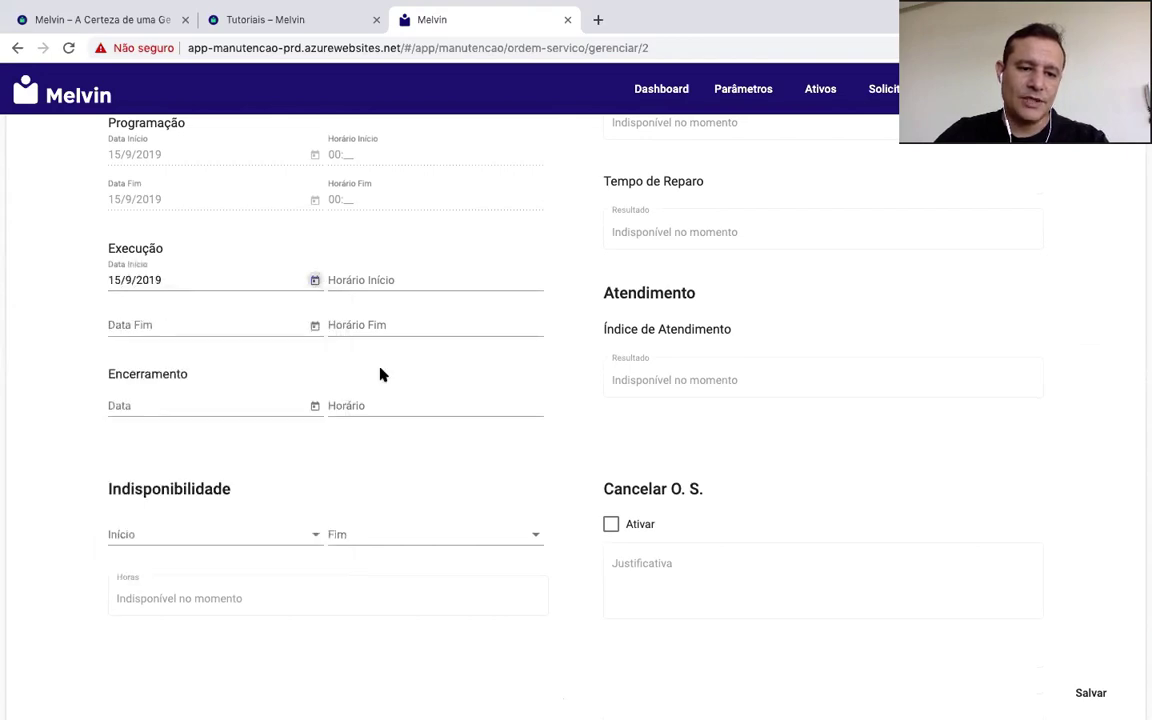
pyautogui.click(380, 279)
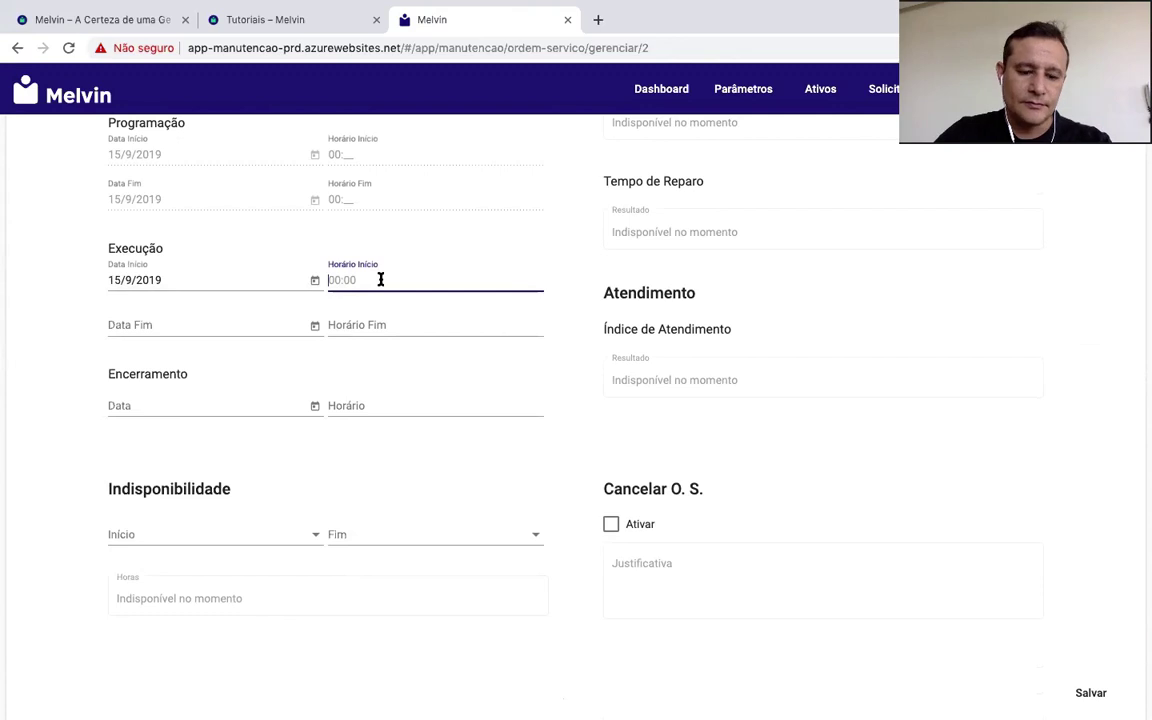
pyautogui.write('0900')
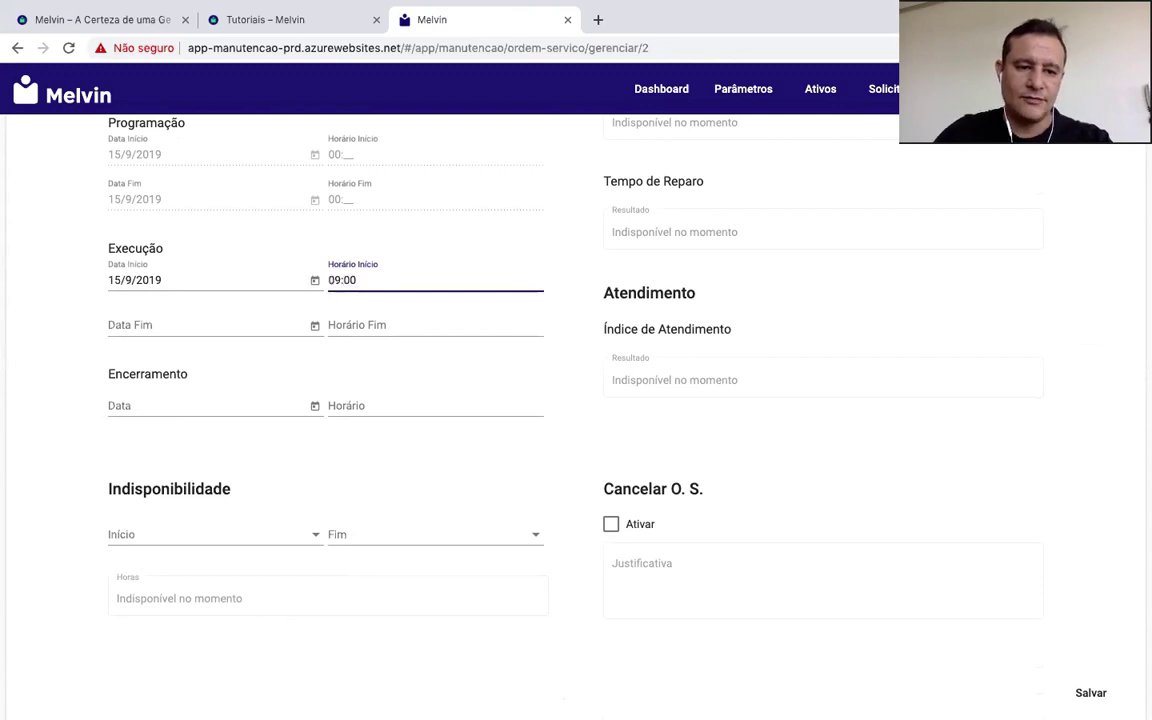
# Step: Set the execution end to 15/9/2019 at 11:00
pyautogui.click(200, 322)
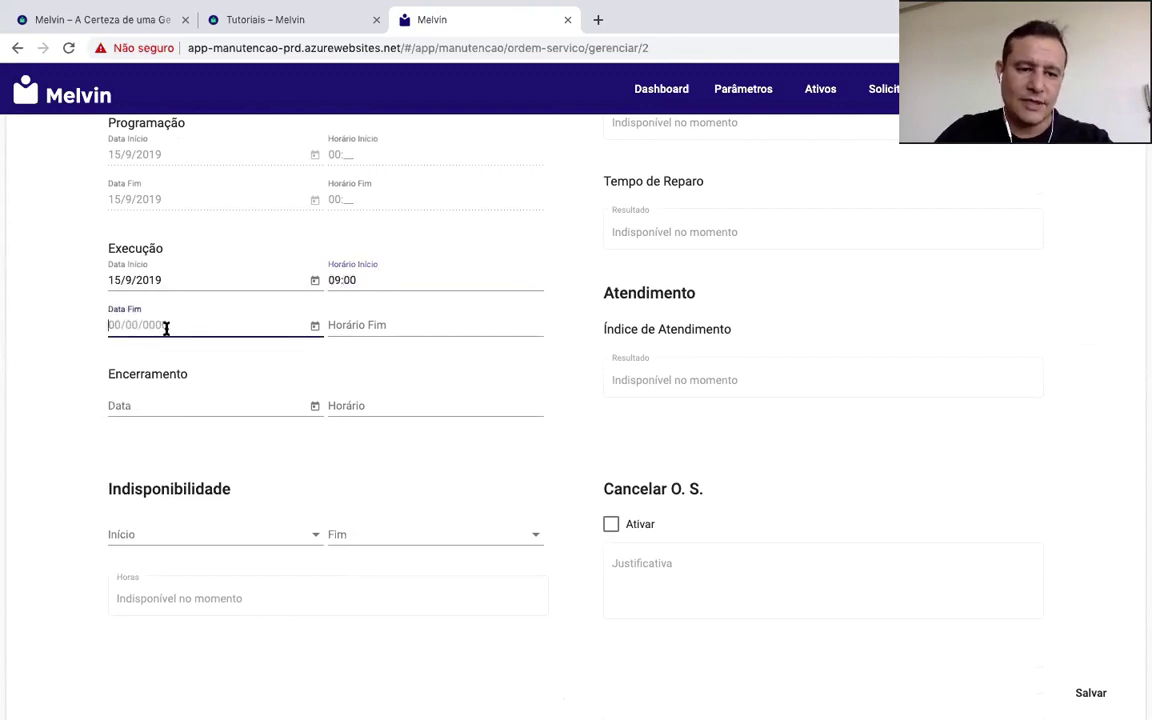
pyautogui.click(315, 325)
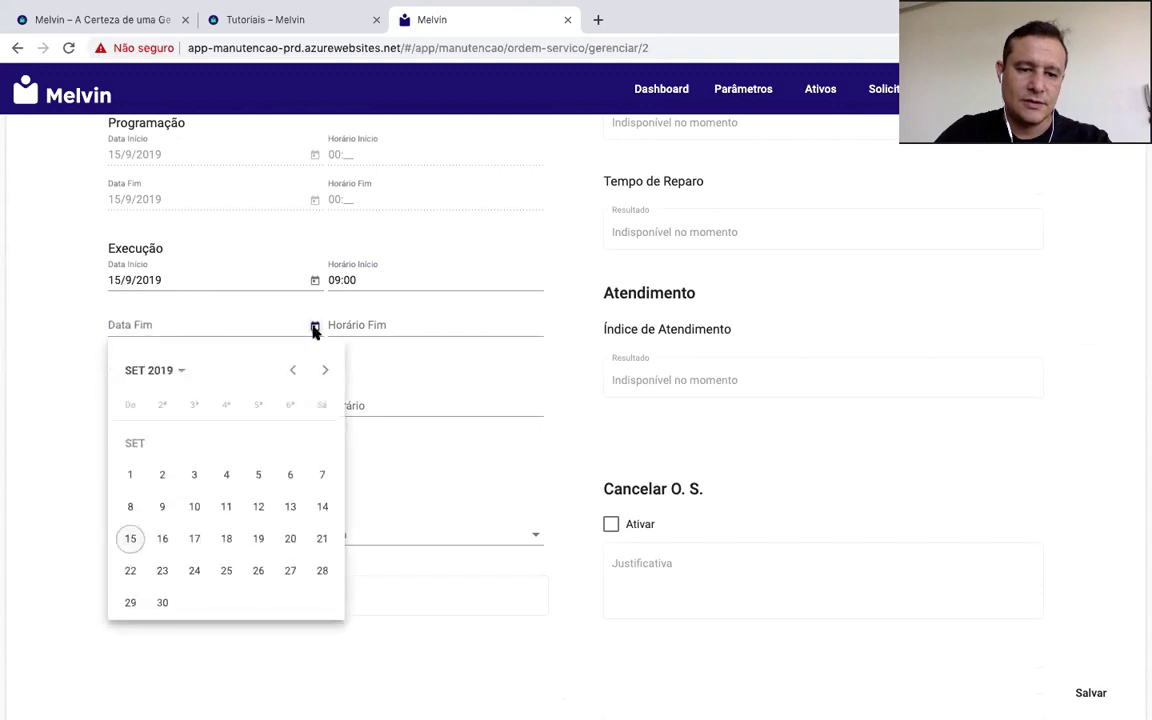
pyautogui.click(135, 538)
pyautogui.click(404, 326)
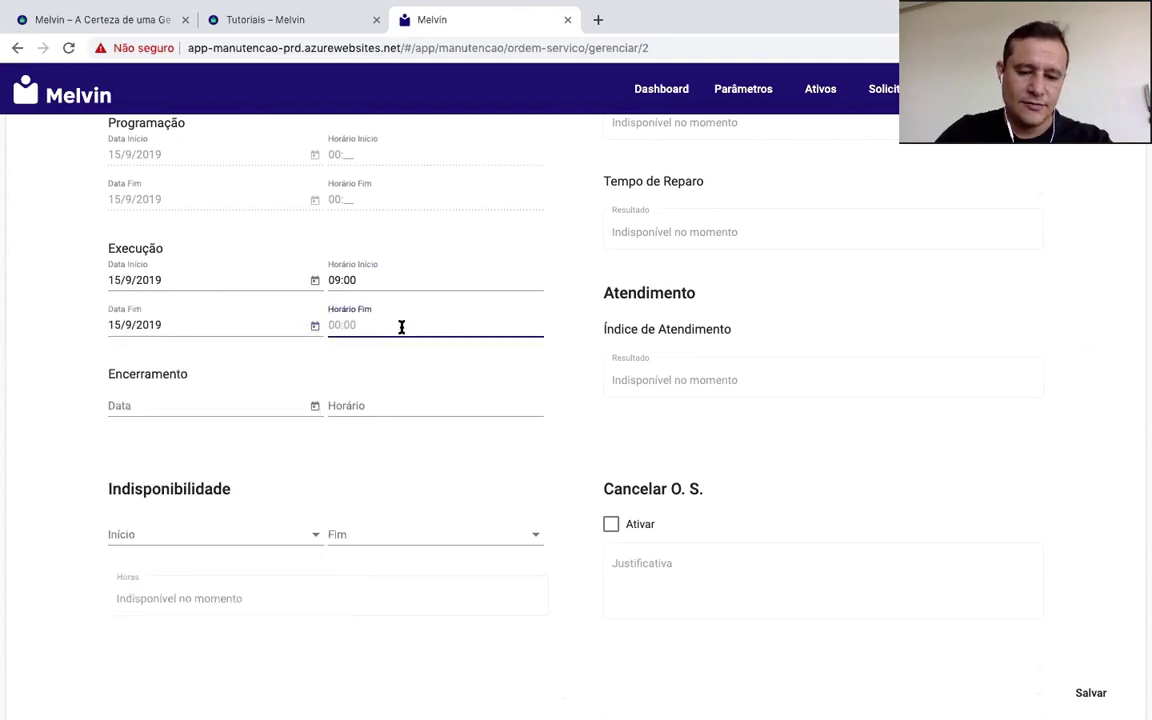
pyautogui.write('11:00')
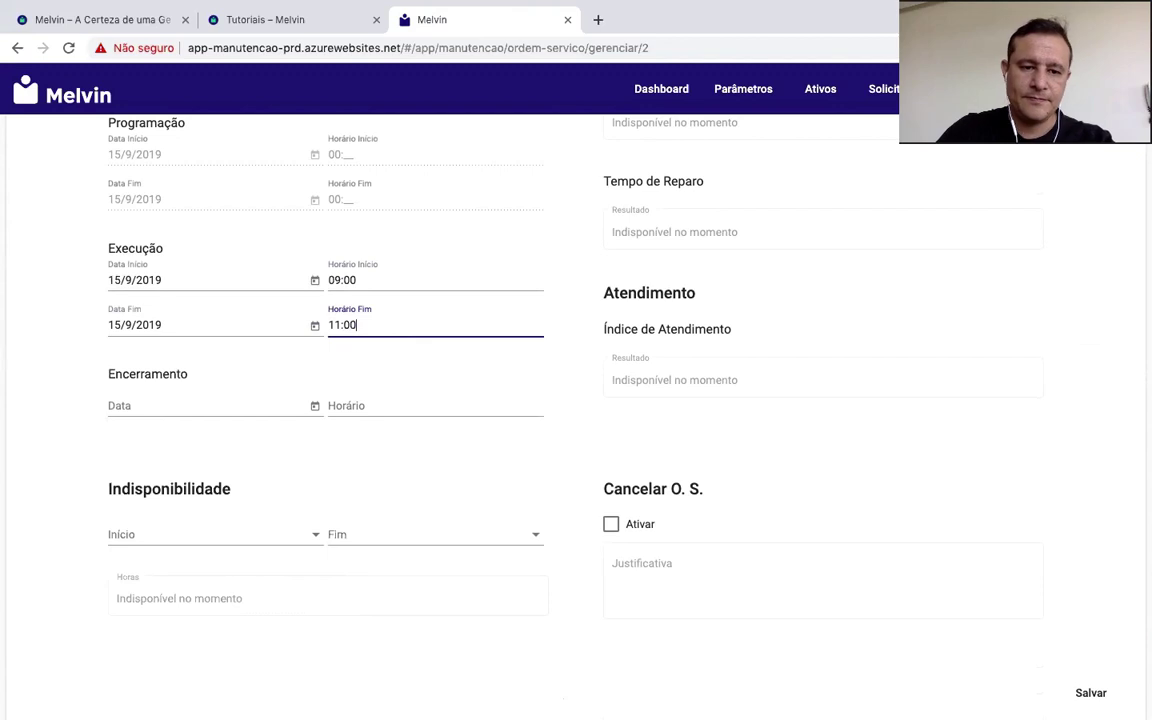
# Step: Set the closing (Encerramento) date to 15/9/2019 at 11:00
pyautogui.click(168, 403)
pyautogui.click(316, 409)
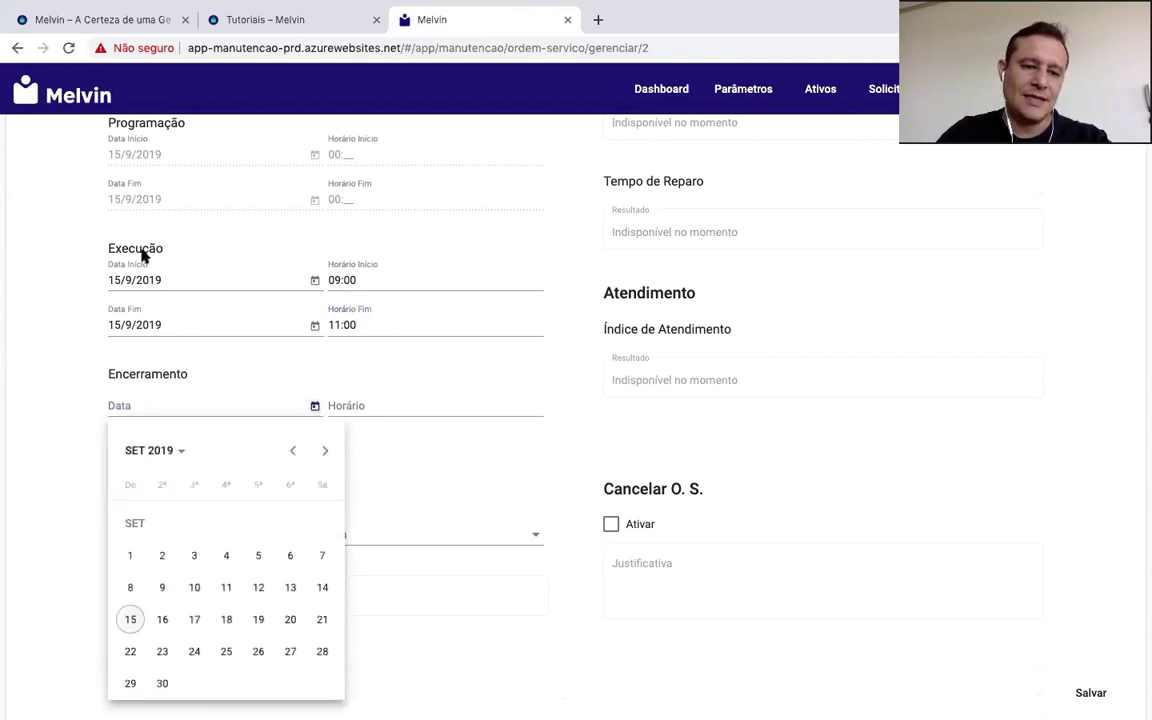
pyautogui.click(131, 620)
pyautogui.click(418, 405)
pyautogui.write('1100')
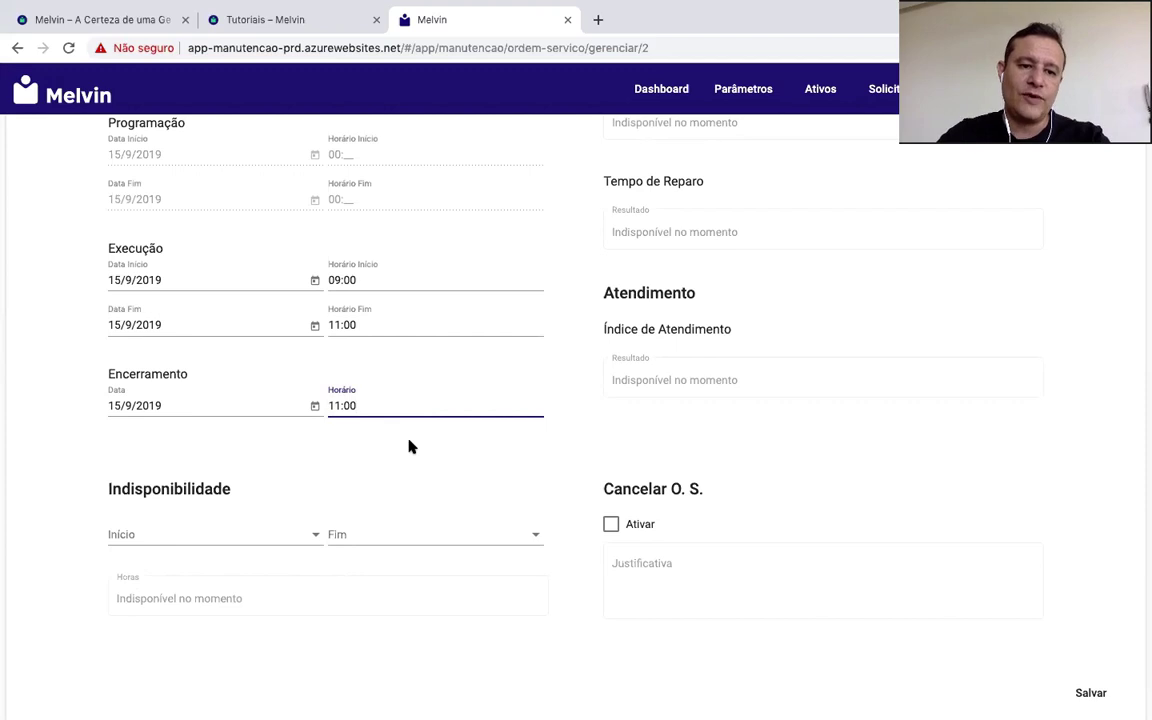
# Step: Count order 2's downtime from Início Execução to Final Execução and save, giving a 02:00 repair time
pyautogui.click(308, 536)
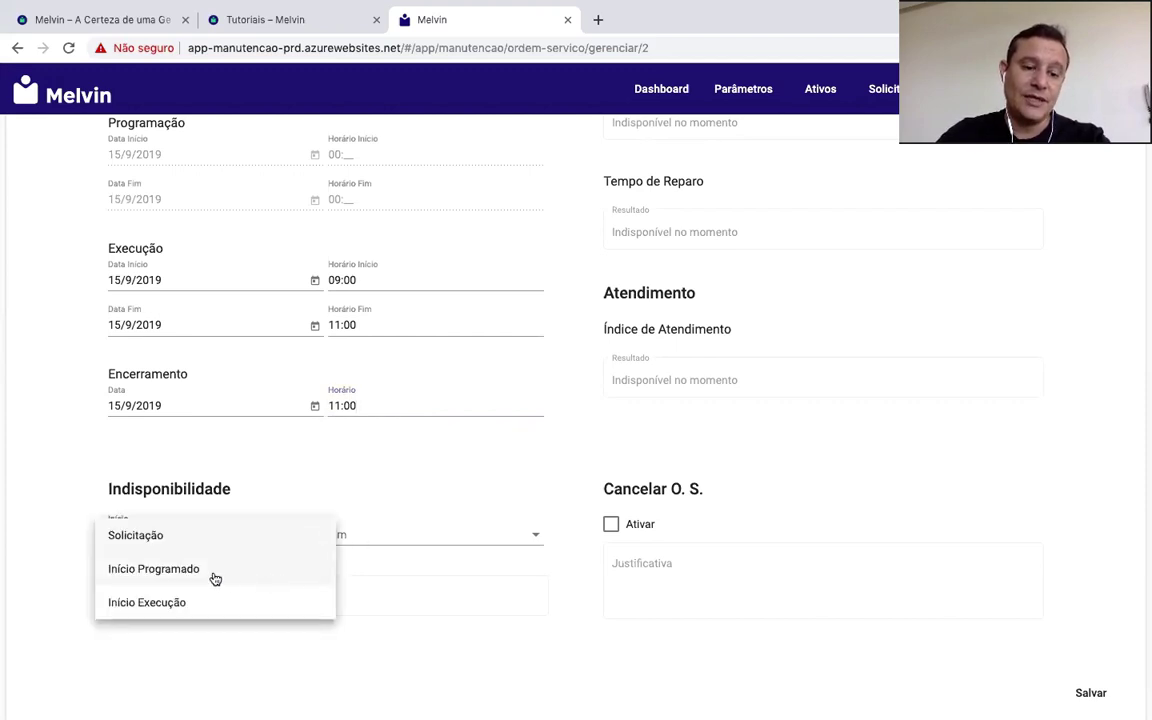
pyautogui.click(190, 603)
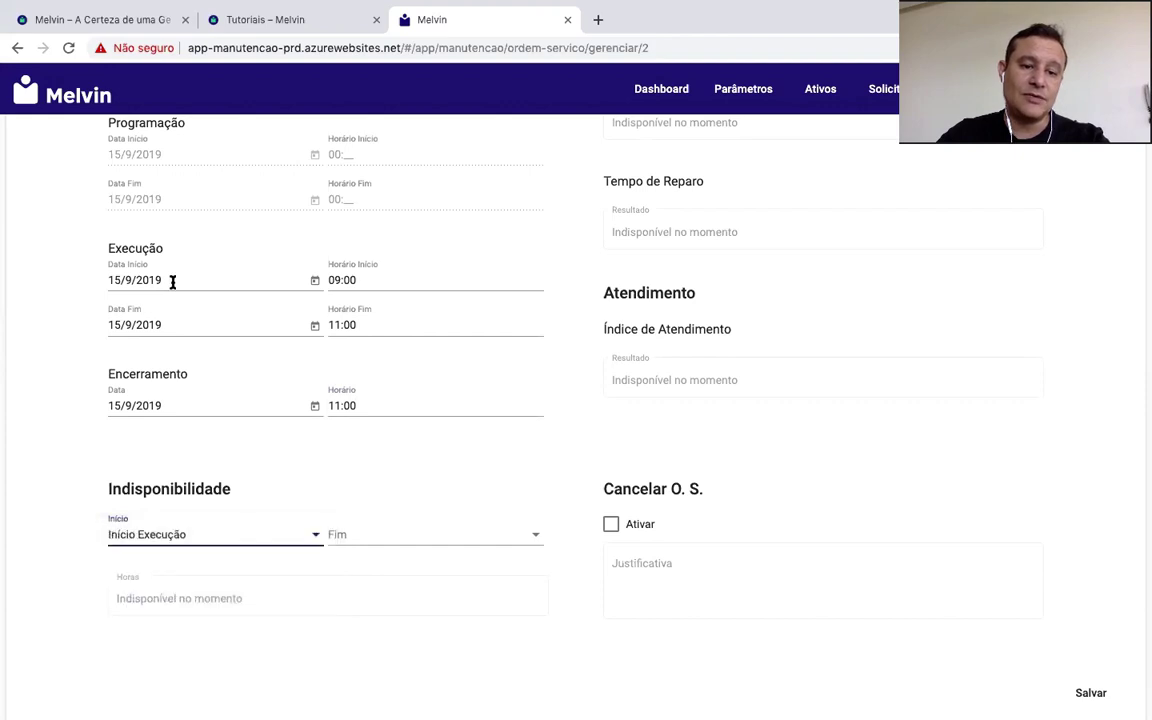
pyautogui.click(505, 536)
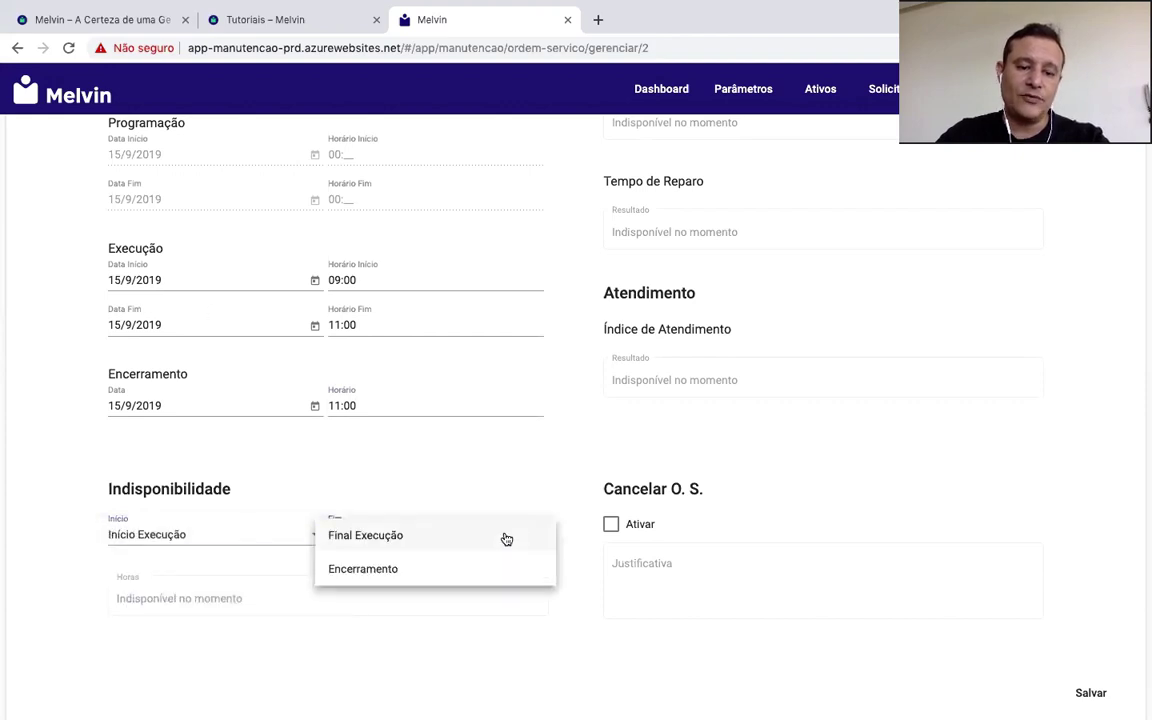
pyautogui.click(401, 537)
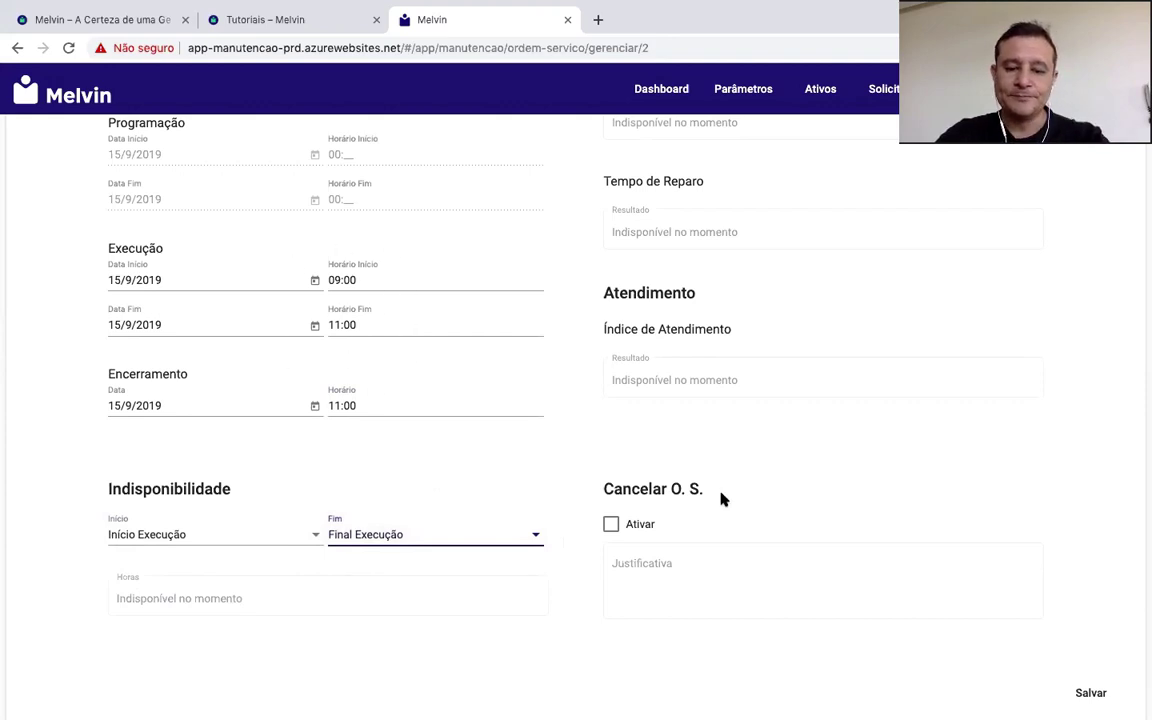
pyautogui.click(1090, 692)
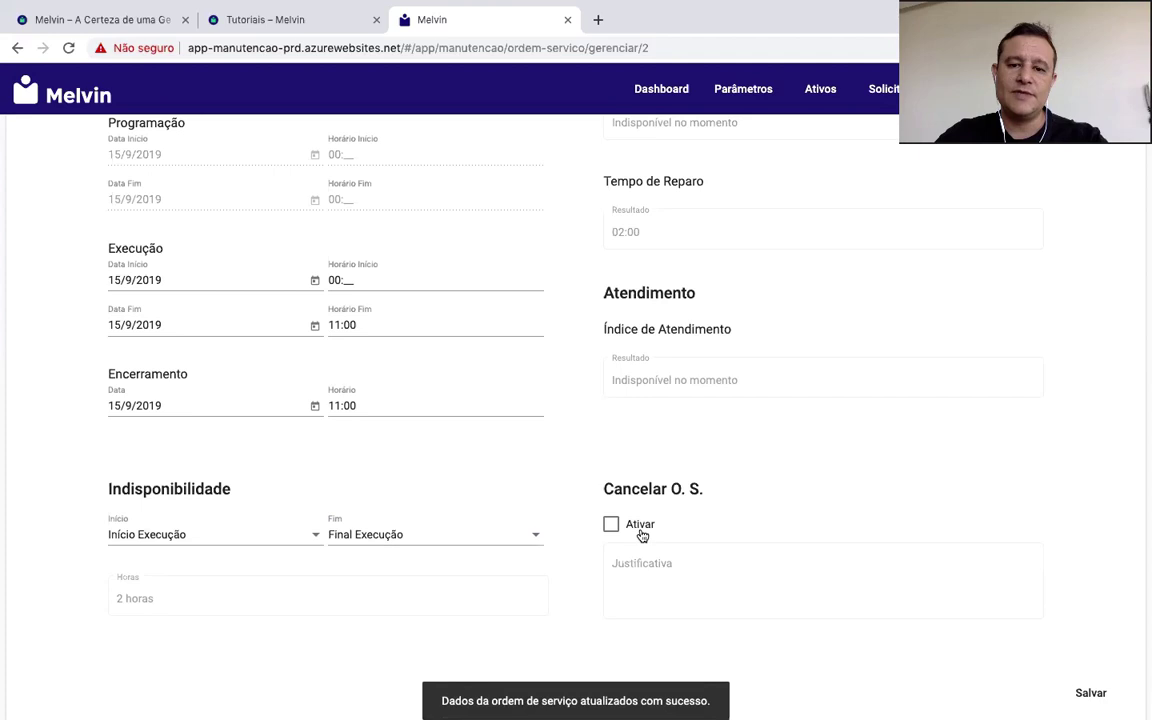
pyautogui.scroll(2, 663, 489)
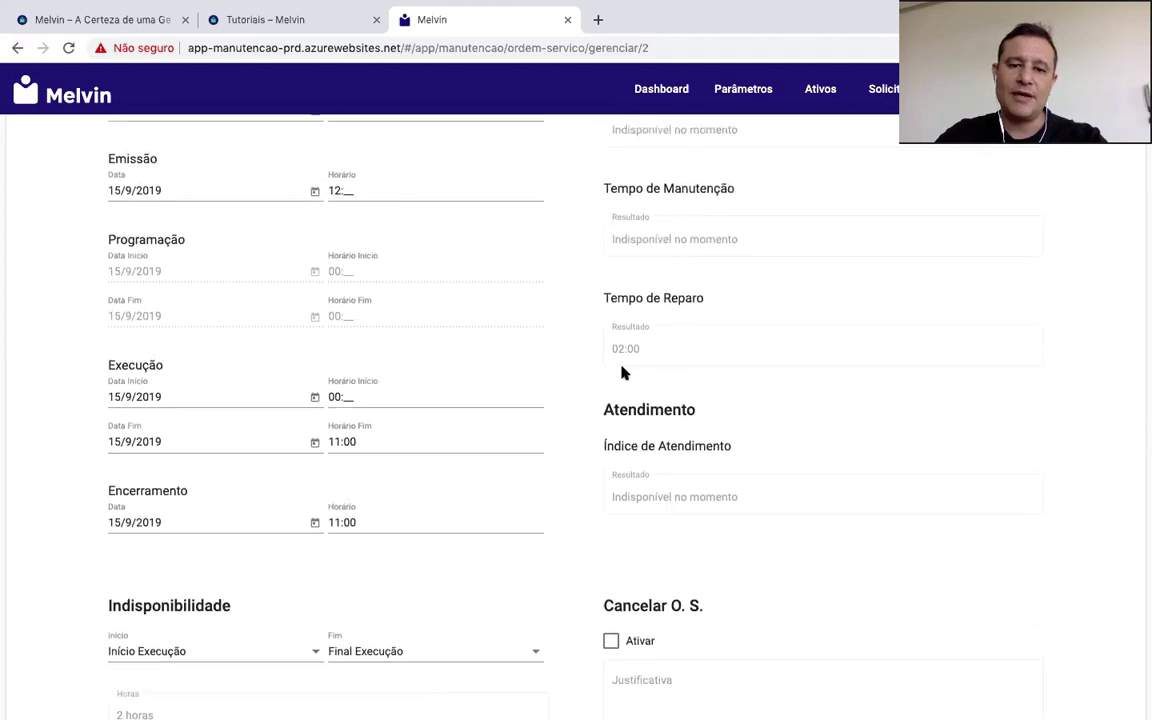
pyautogui.scroll(5, 706, 398)
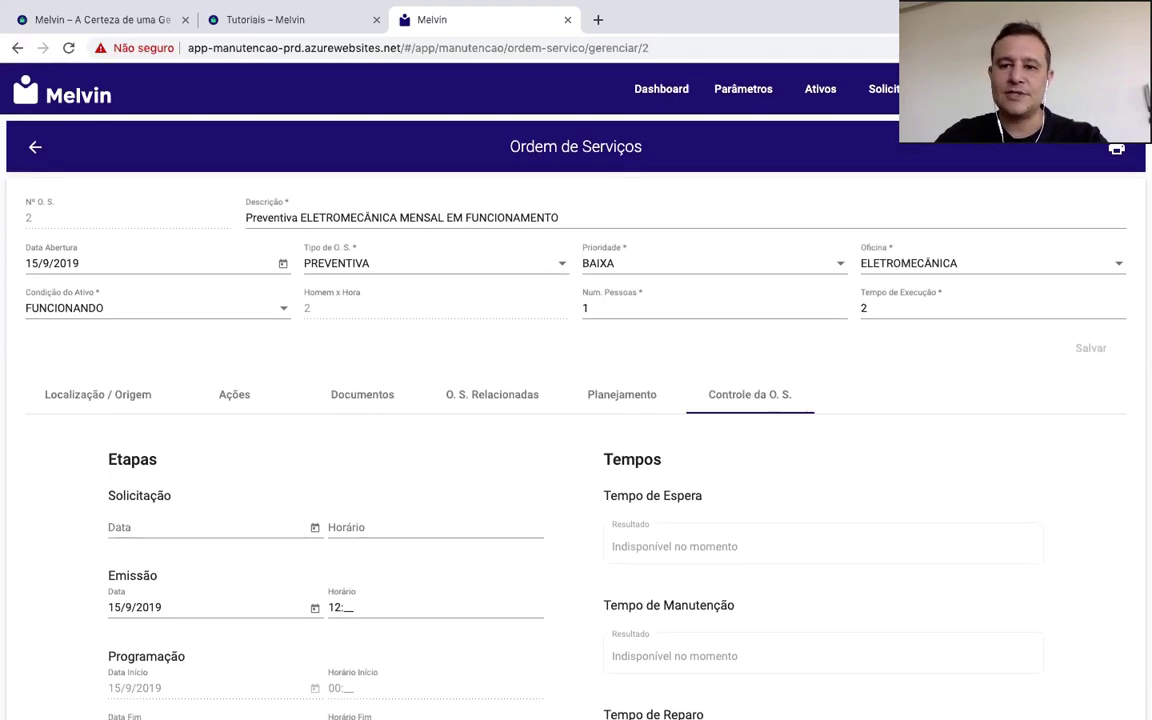
# Step: Return to the service orders and filter them by the LP and then the SL area
pyautogui.hotkey('alt', 'Left')
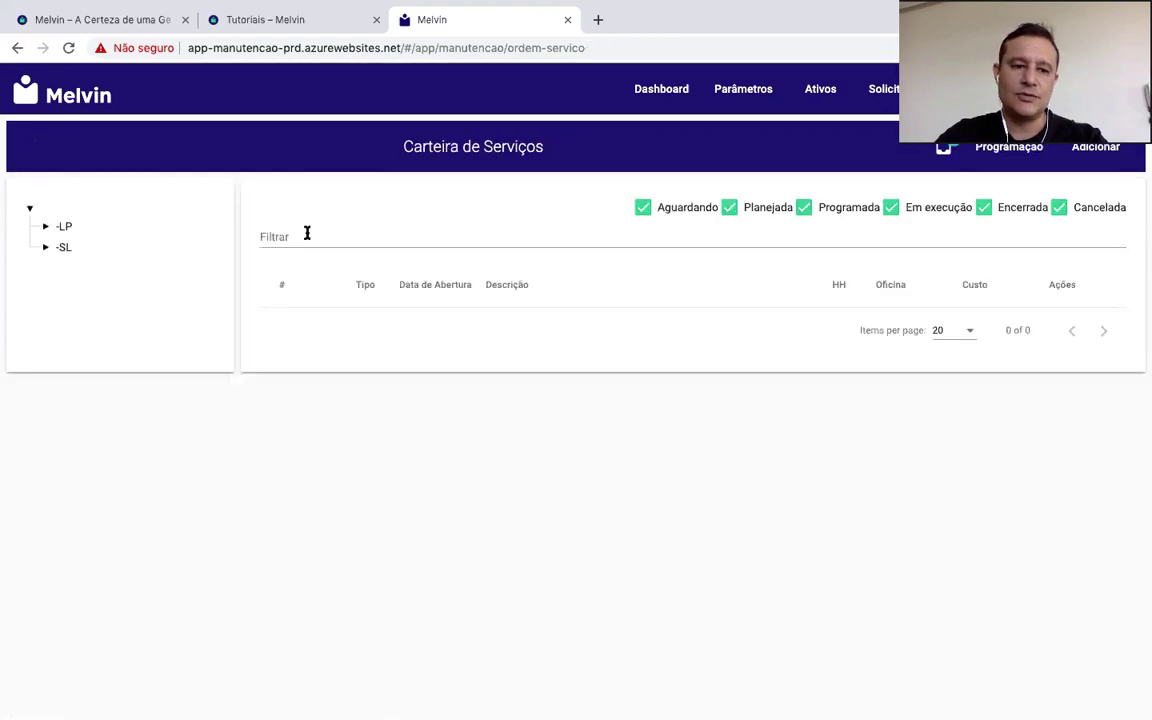
pyautogui.click(64, 227)
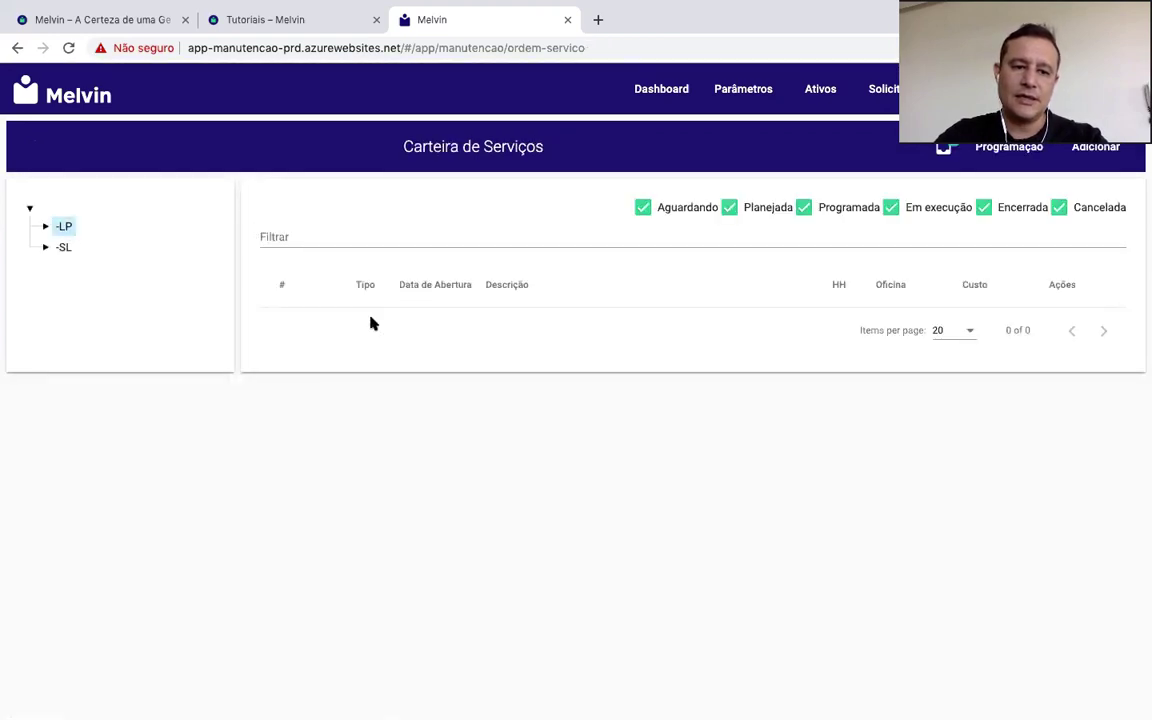
pyautogui.click(64, 248)
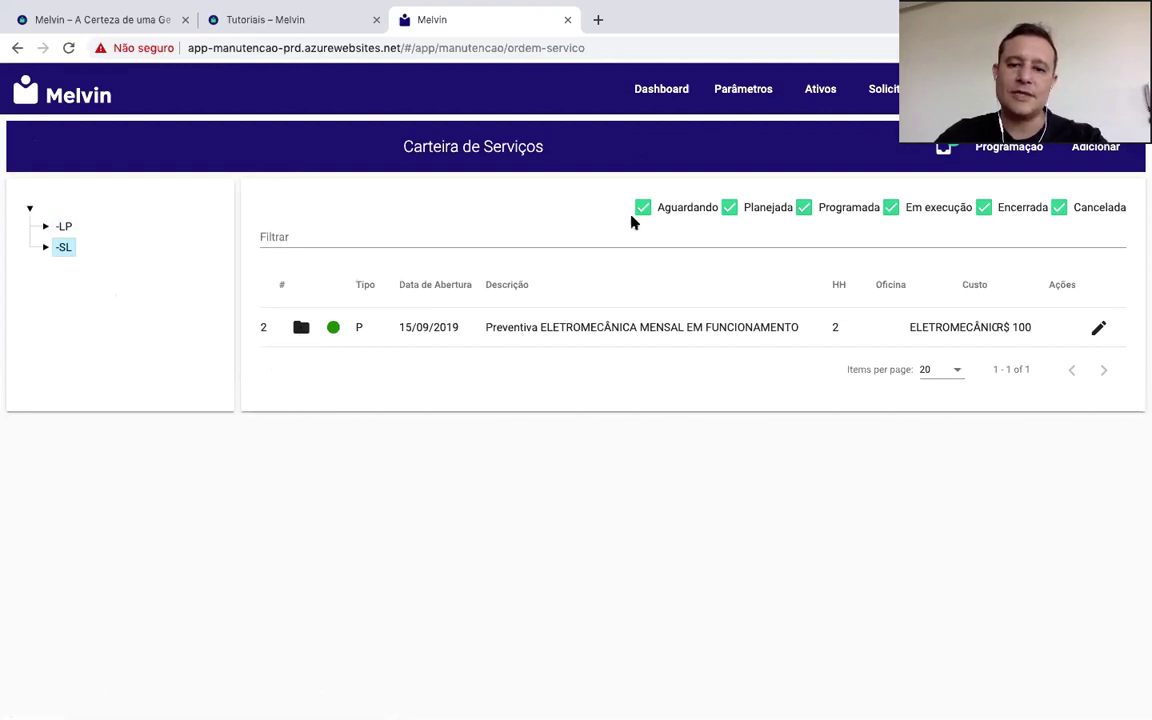
# Step: Toggle the Encerrada filter off and back on, then open the Ativos list
pyautogui.click(982, 209)
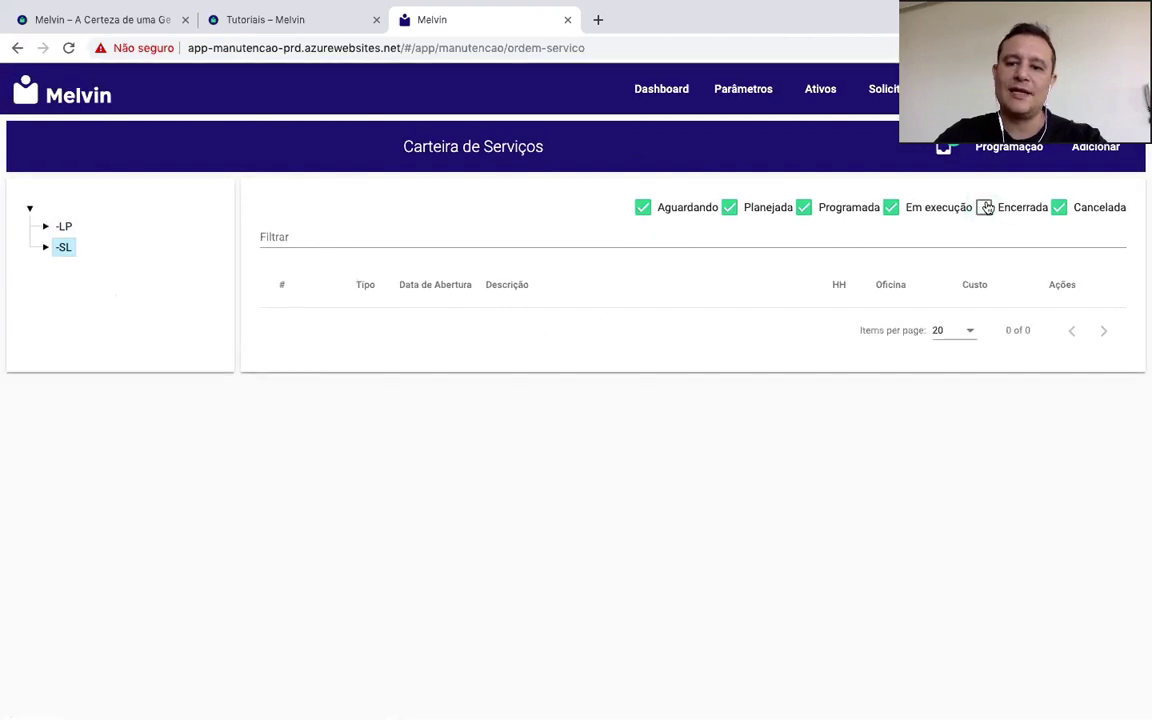
pyautogui.click(984, 209)
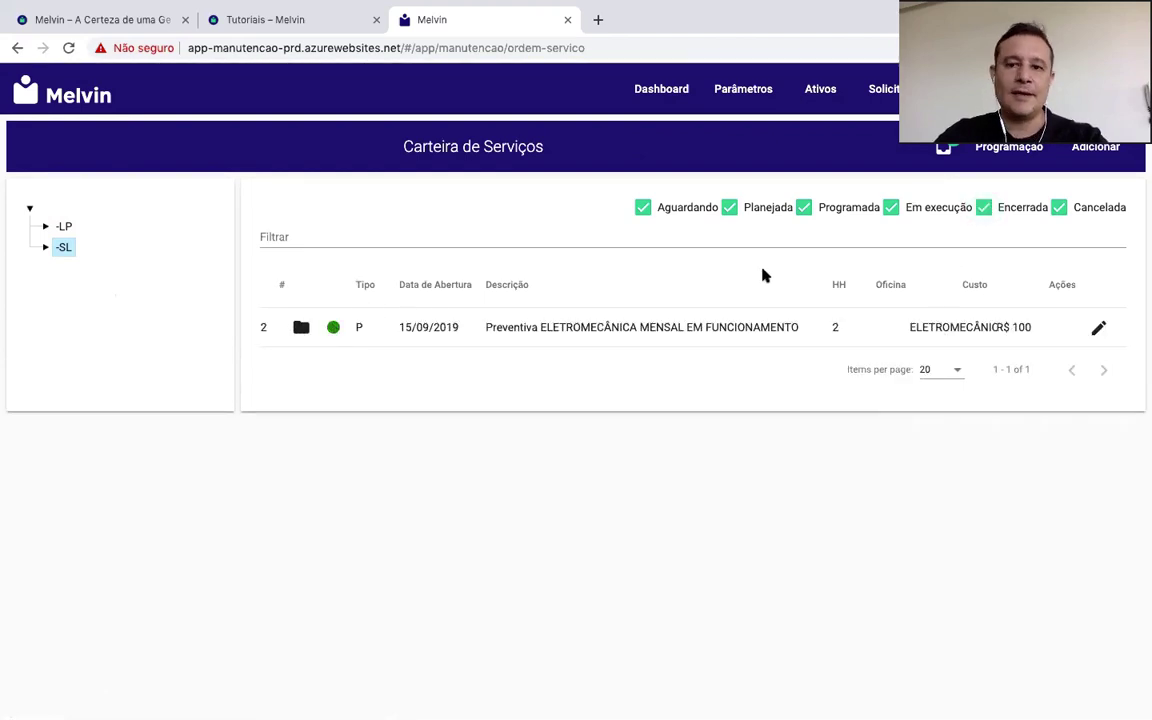
pyautogui.click(823, 93)
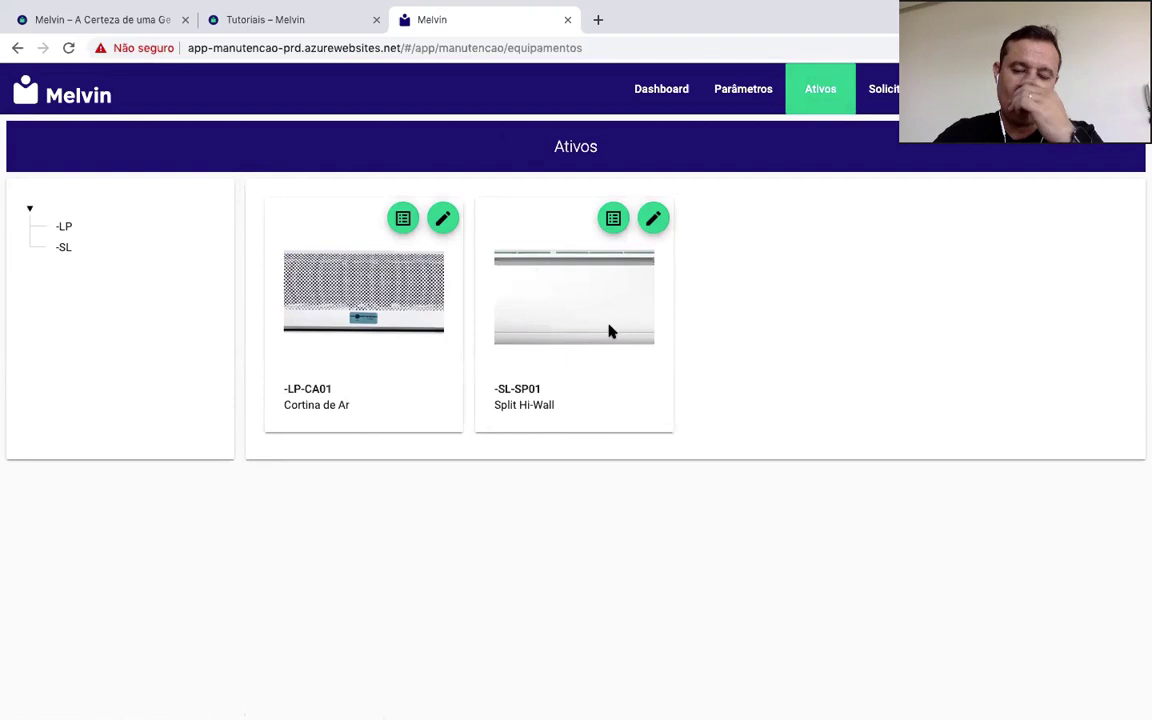
# Step: Review the Split Hi-Wall's Histórico (order 2, 15/09/2019, type P, 2 HH), then return to the Dashboard
pyautogui.click(657, 219)
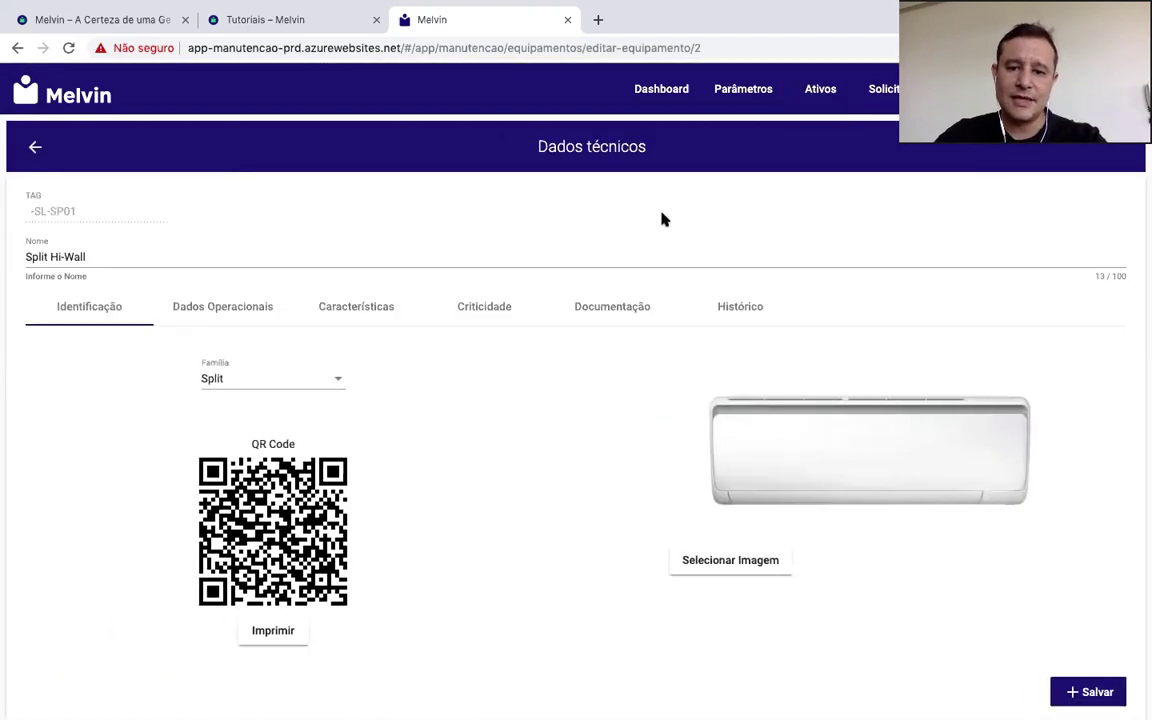
pyautogui.click(748, 312)
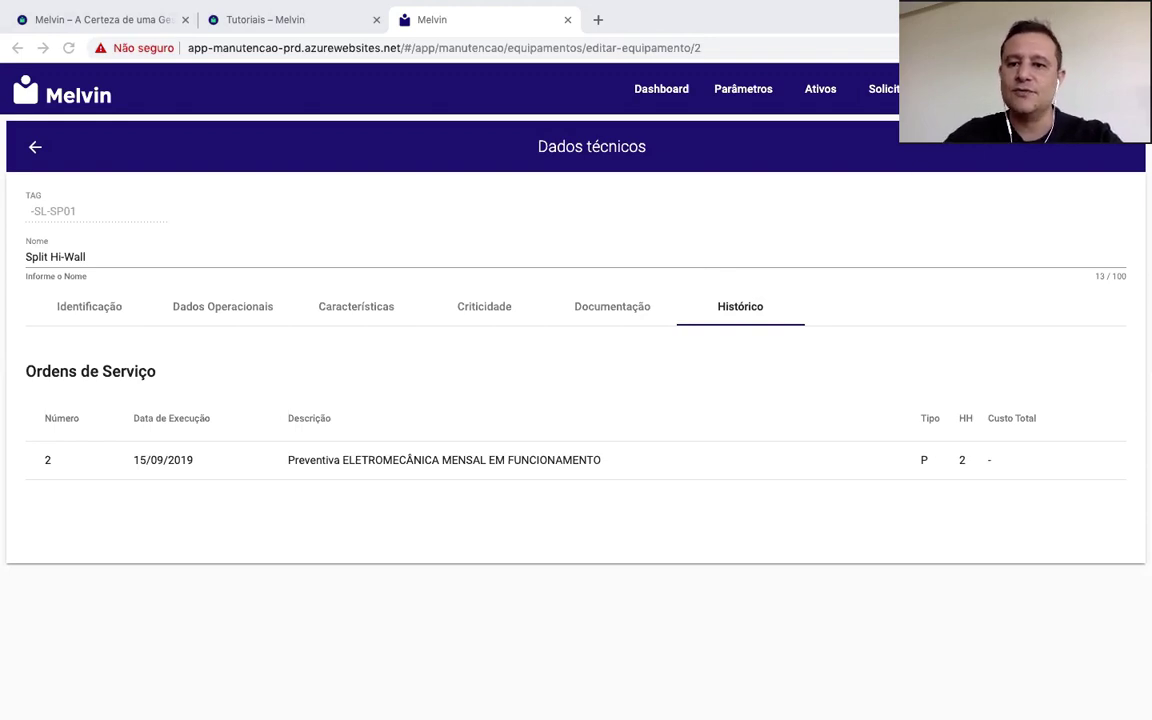
pyautogui.click(666, 90)
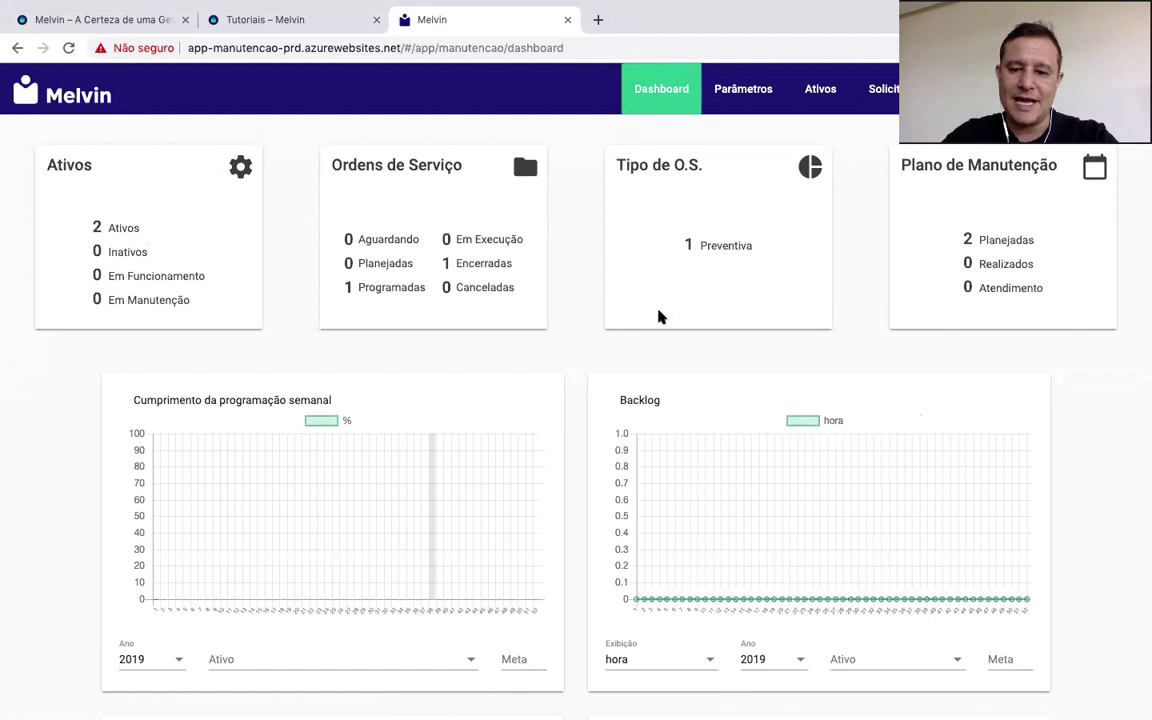
# Step: Filter the Disponibilidade chart to the Split Hi-Wall asset
pyautogui.scroll(-5, 658, 317)
pyautogui.scroll(1, 658, 317)
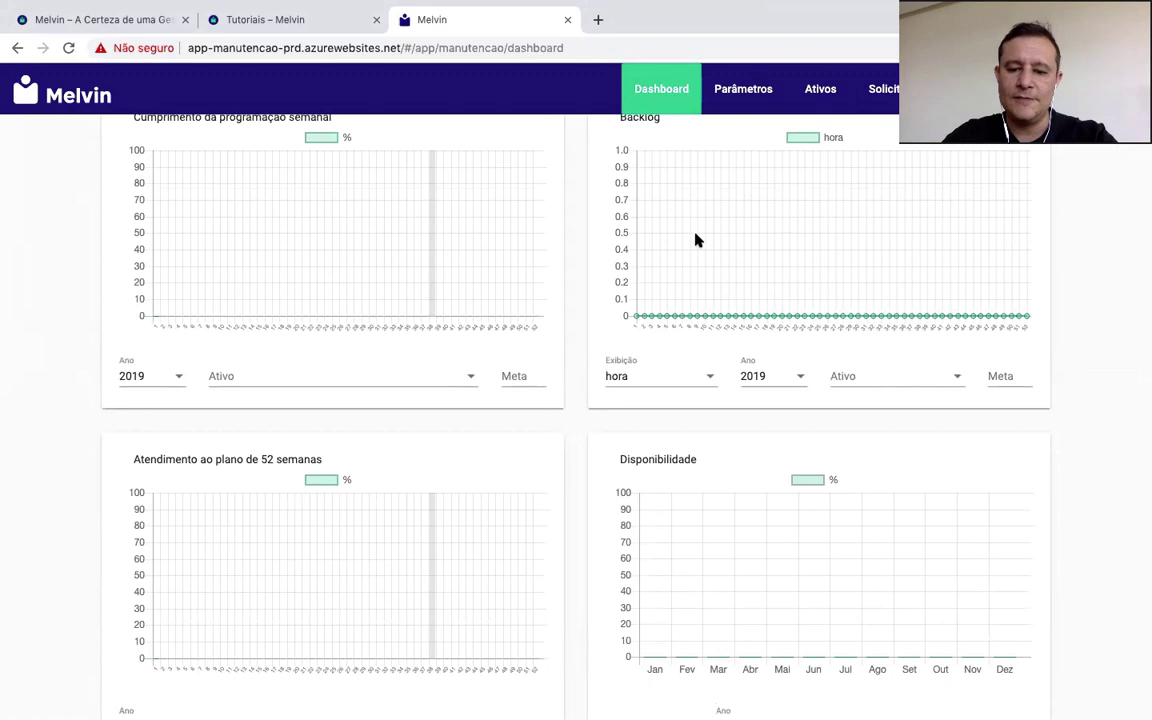
pyautogui.scroll(-3, 694, 239)
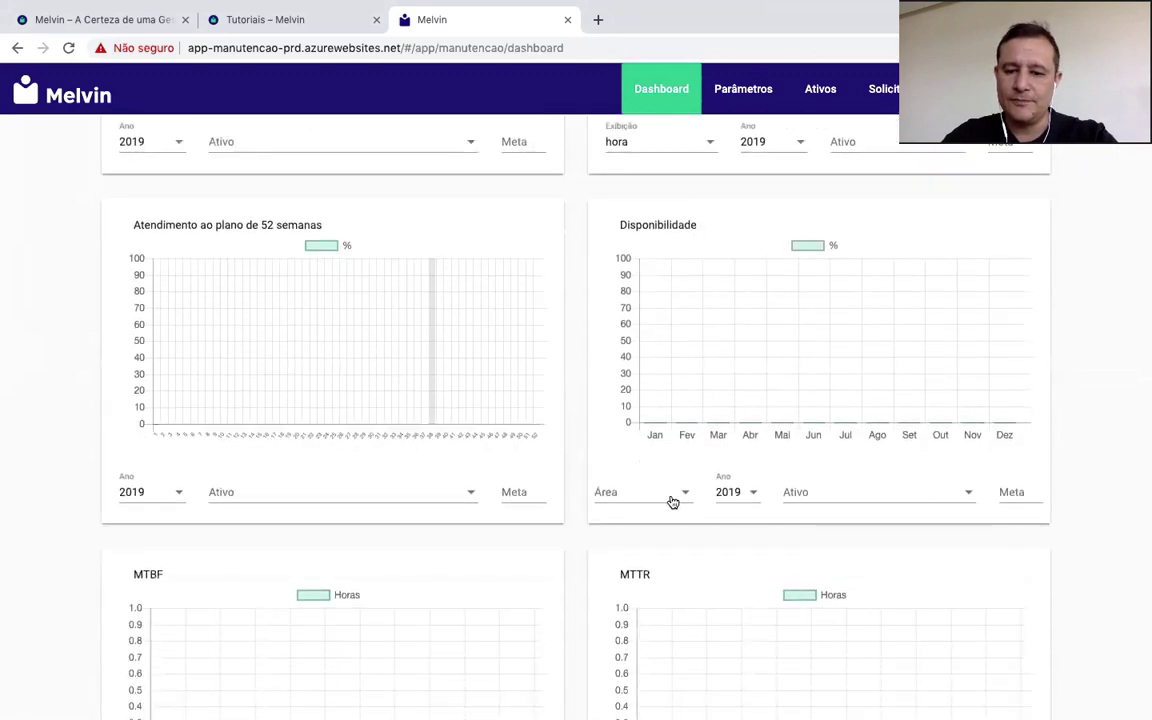
pyautogui.click(677, 492)
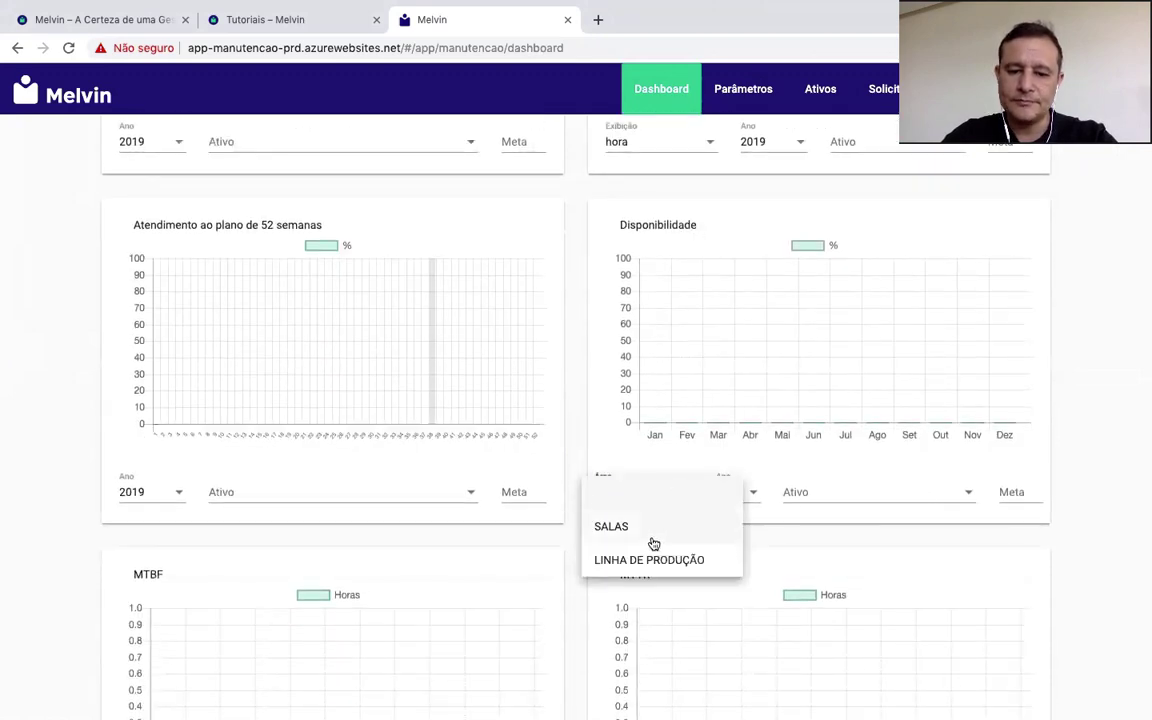
pyautogui.click(857, 490)
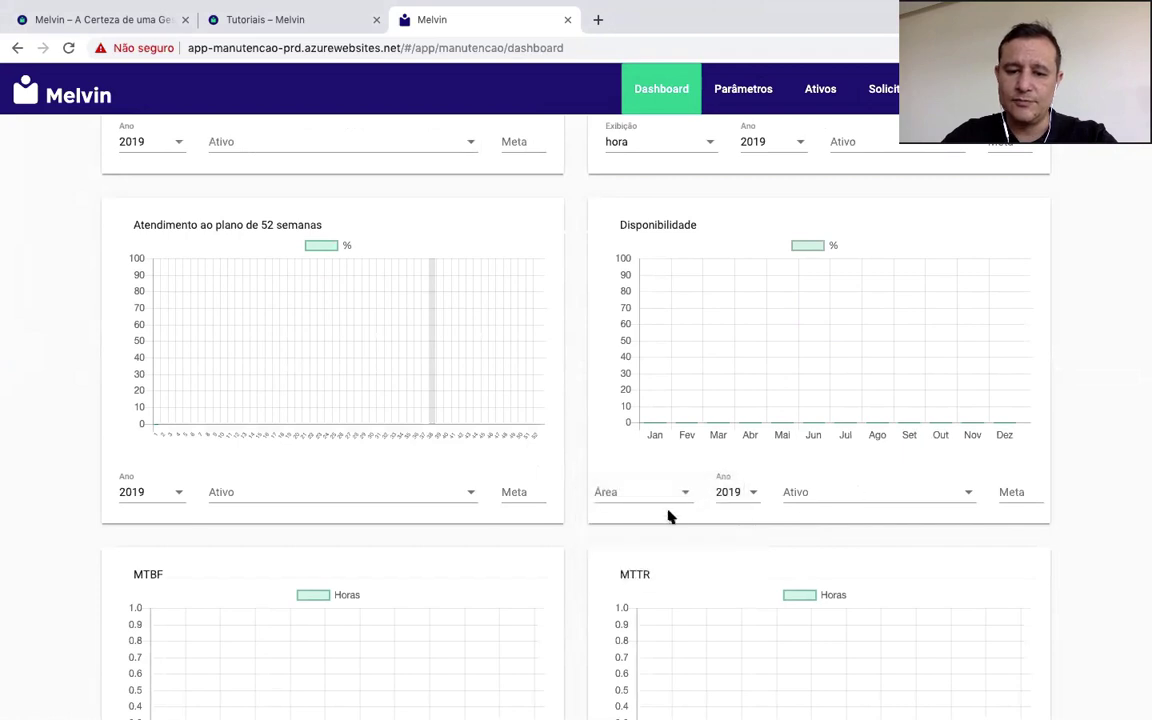
pyautogui.click(897, 499)
pyautogui.click(830, 560)
# Step: Add a Meta of 90 as a target line on the Disponibilidade chart
pyautogui.click(1012, 490)
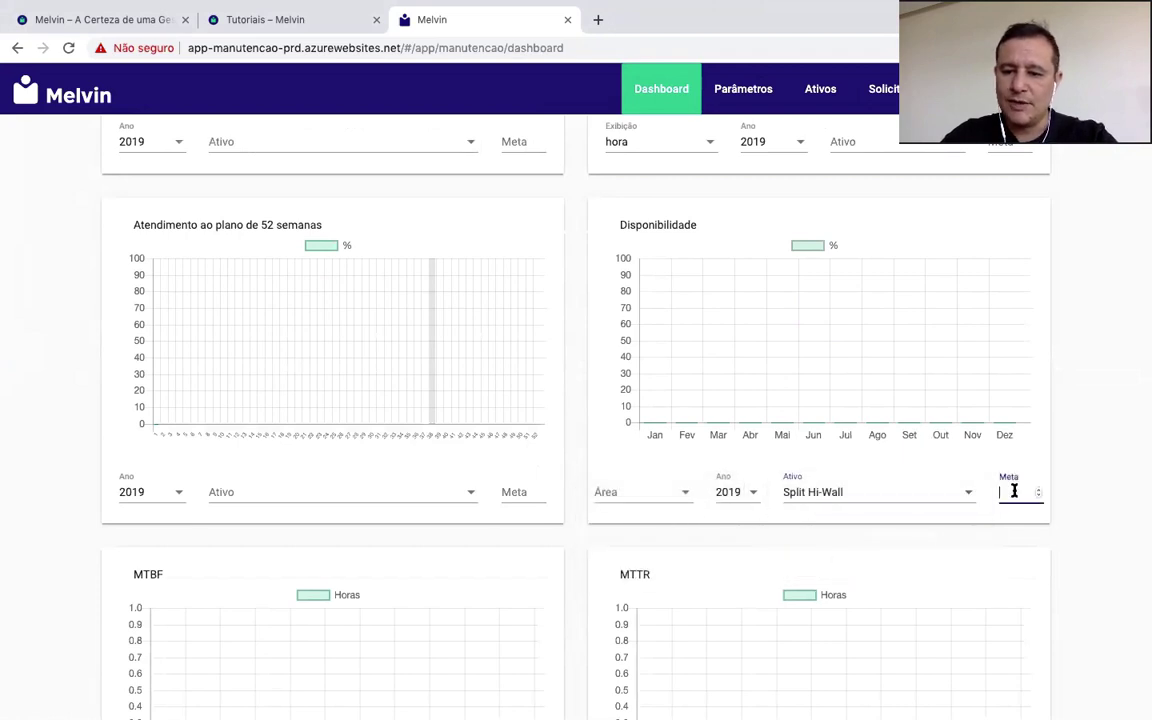
pyautogui.write('90')
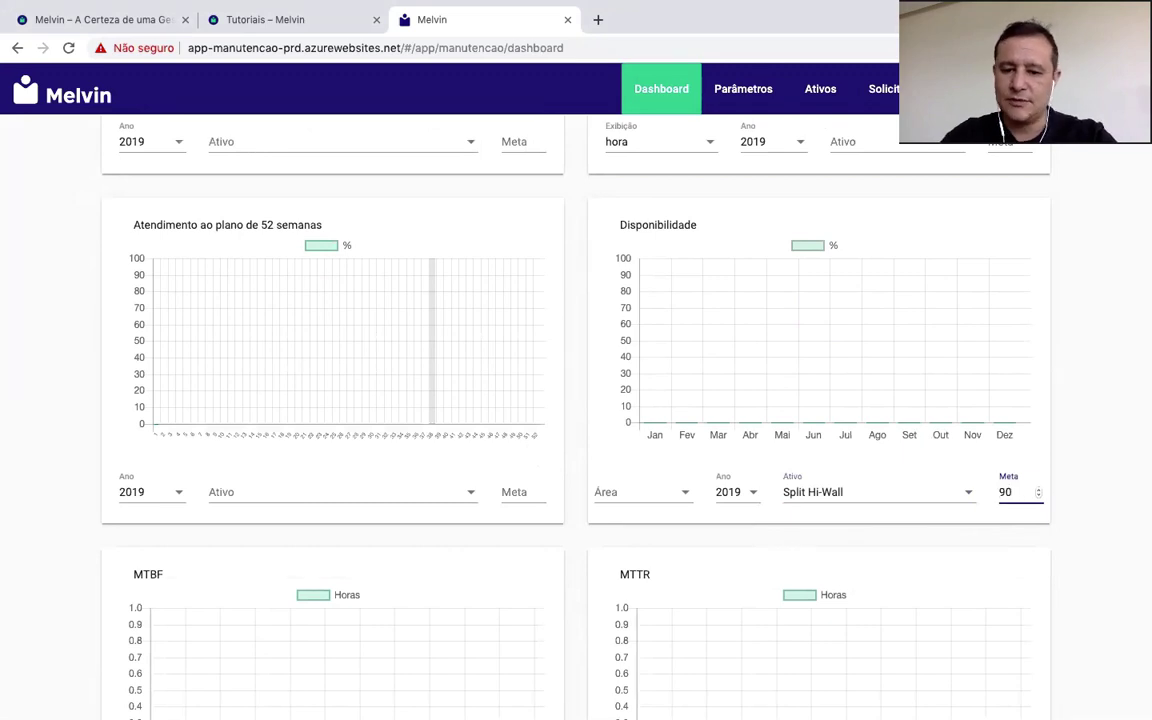
pyautogui.click(1070, 432)
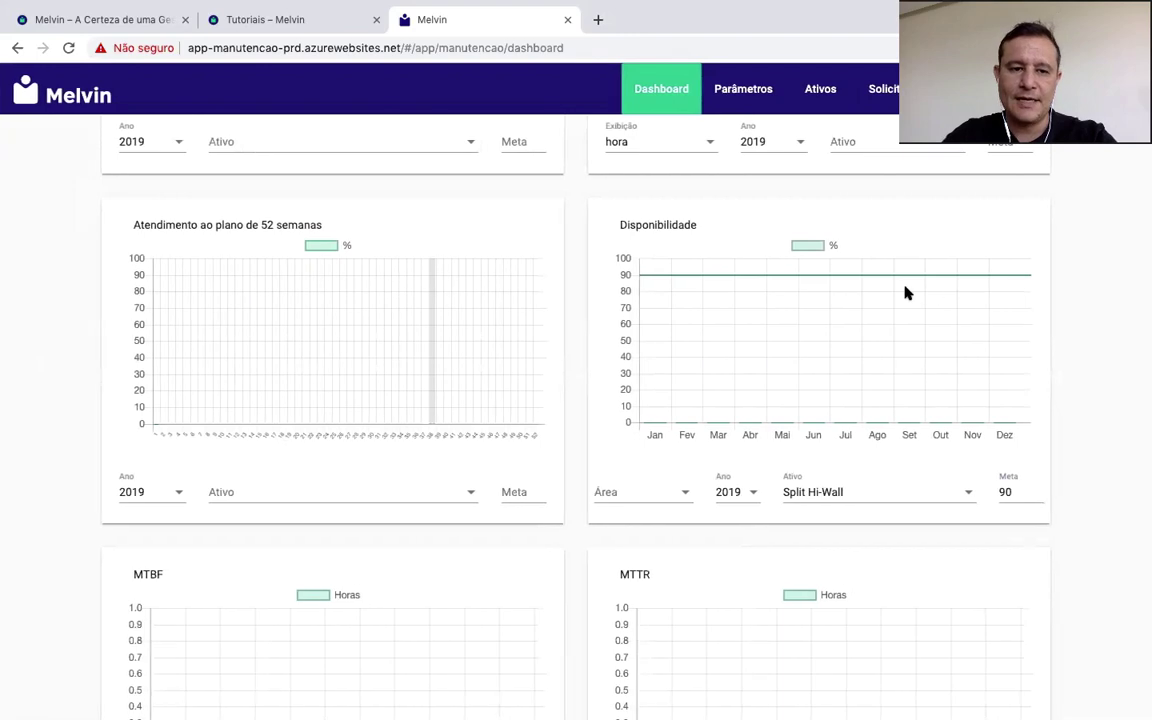
pyautogui.scroll(3, 905, 290)
pyautogui.scroll(-1, 908, 292)
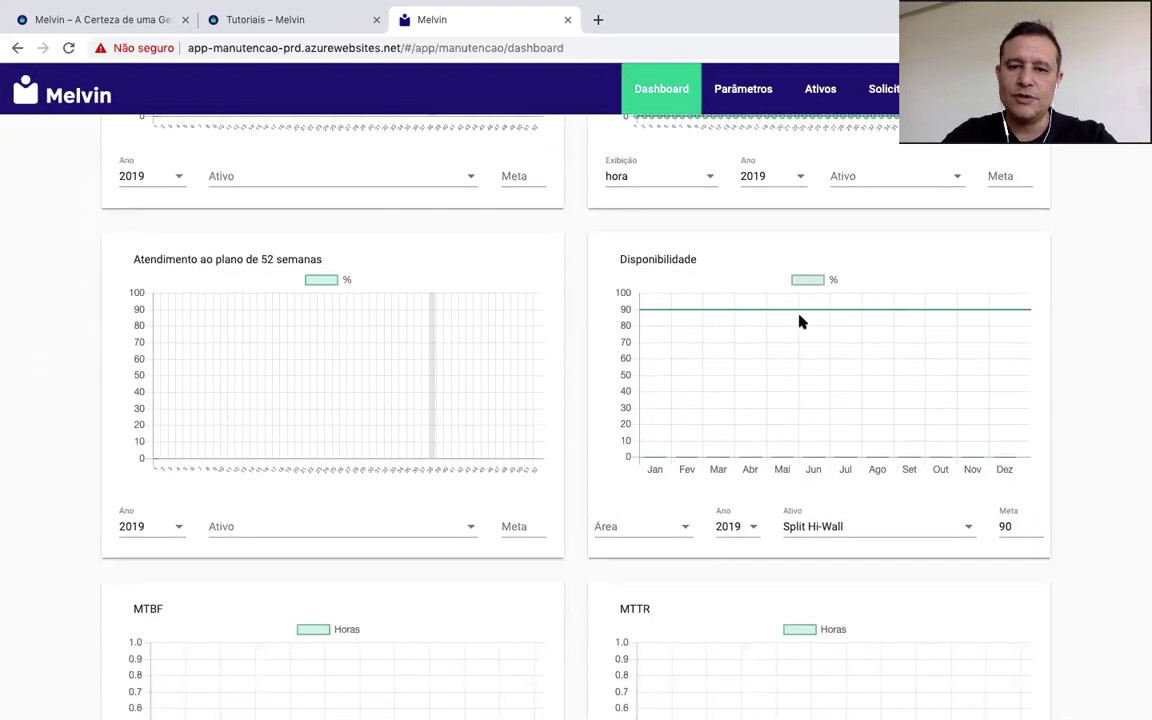
# Step: Open the Split Hi-Wall's Dados Operacionais from the Ativos list
pyautogui.scroll(4, 801, 321)
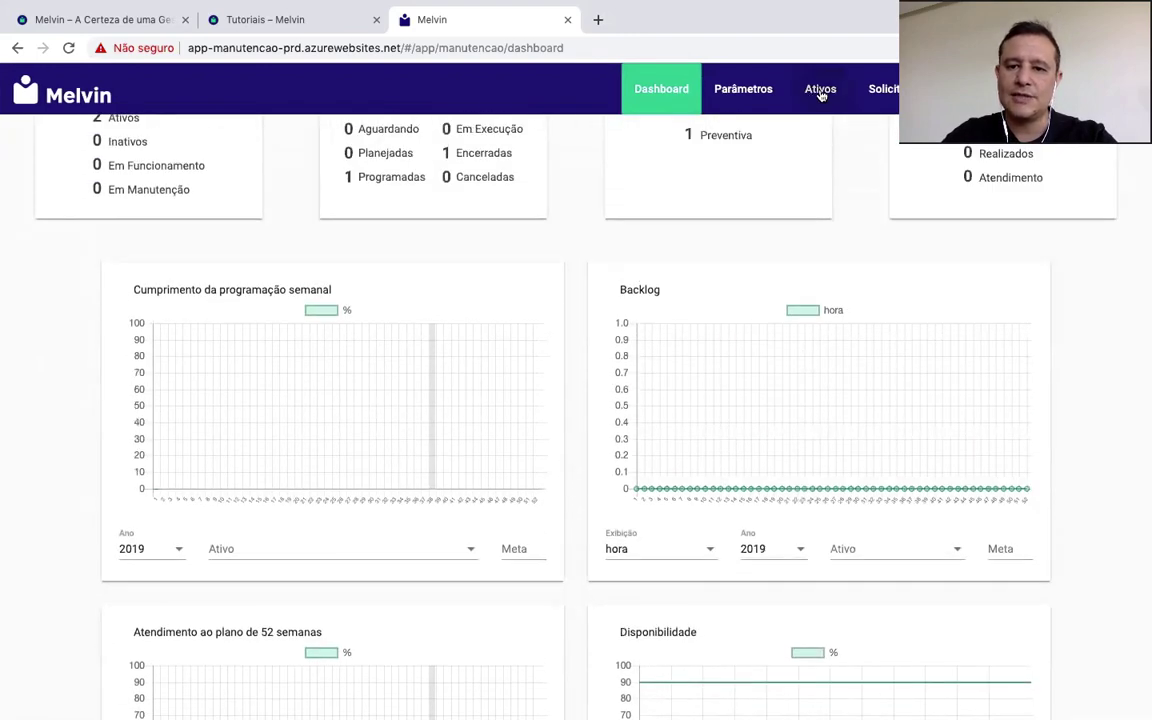
pyautogui.click(821, 92)
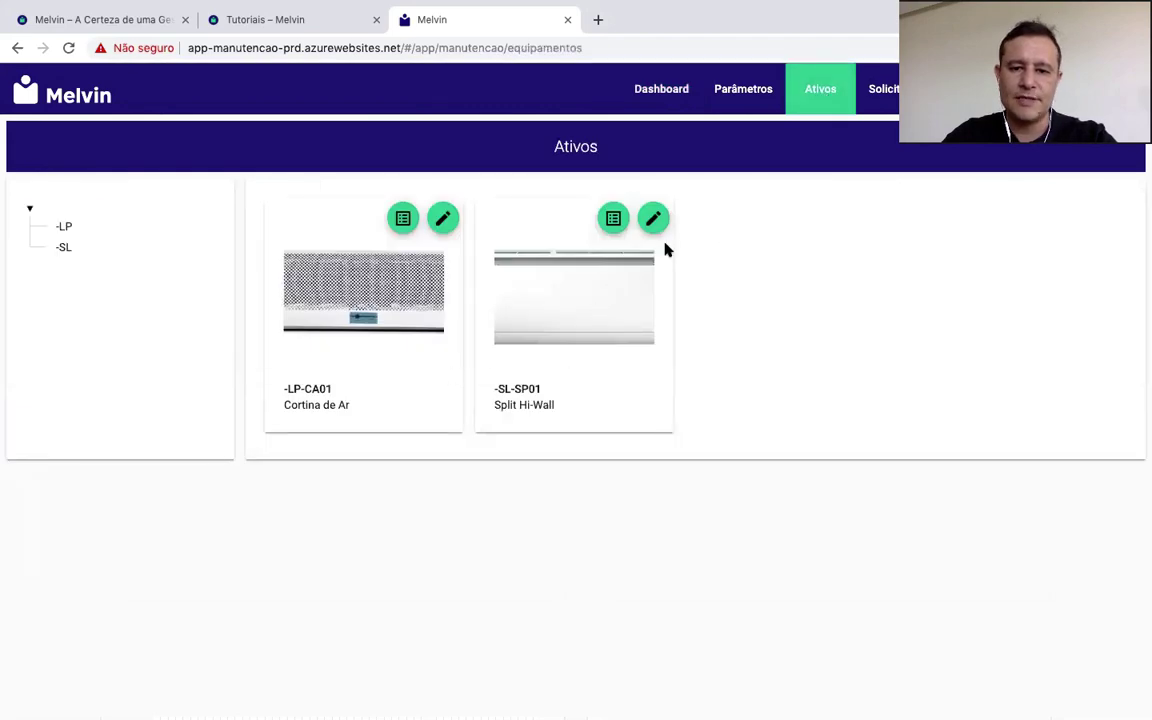
pyautogui.click(653, 218)
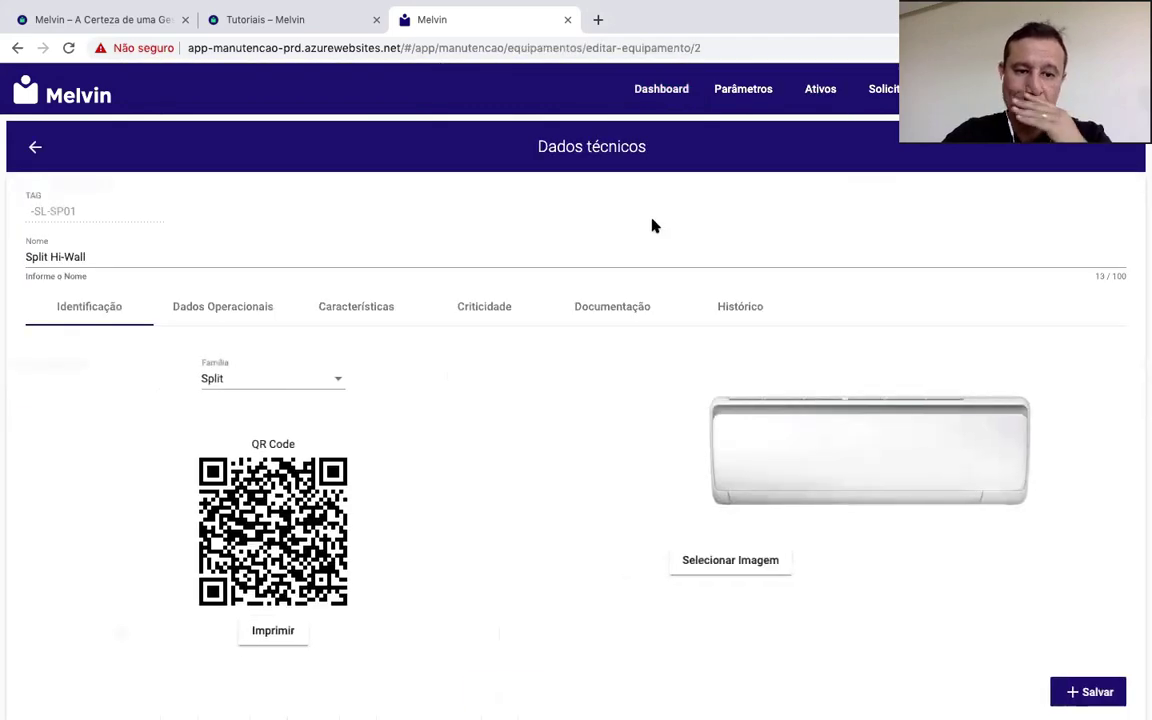
pyautogui.click(486, 314)
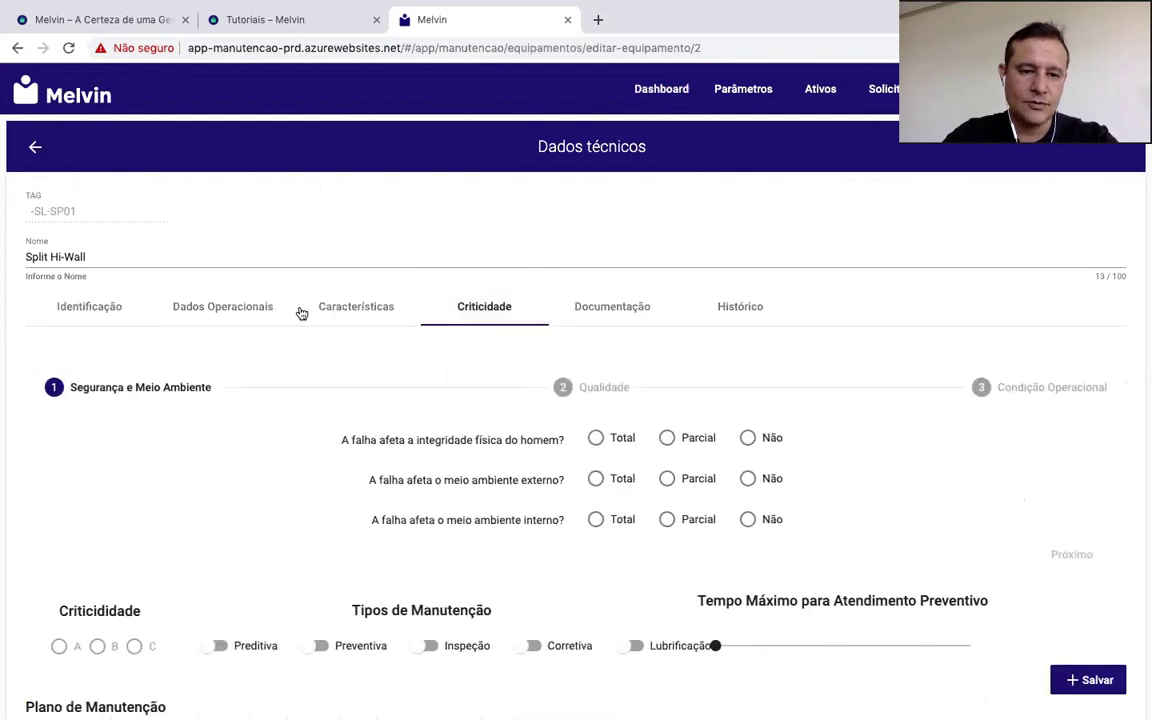
pyautogui.click(269, 313)
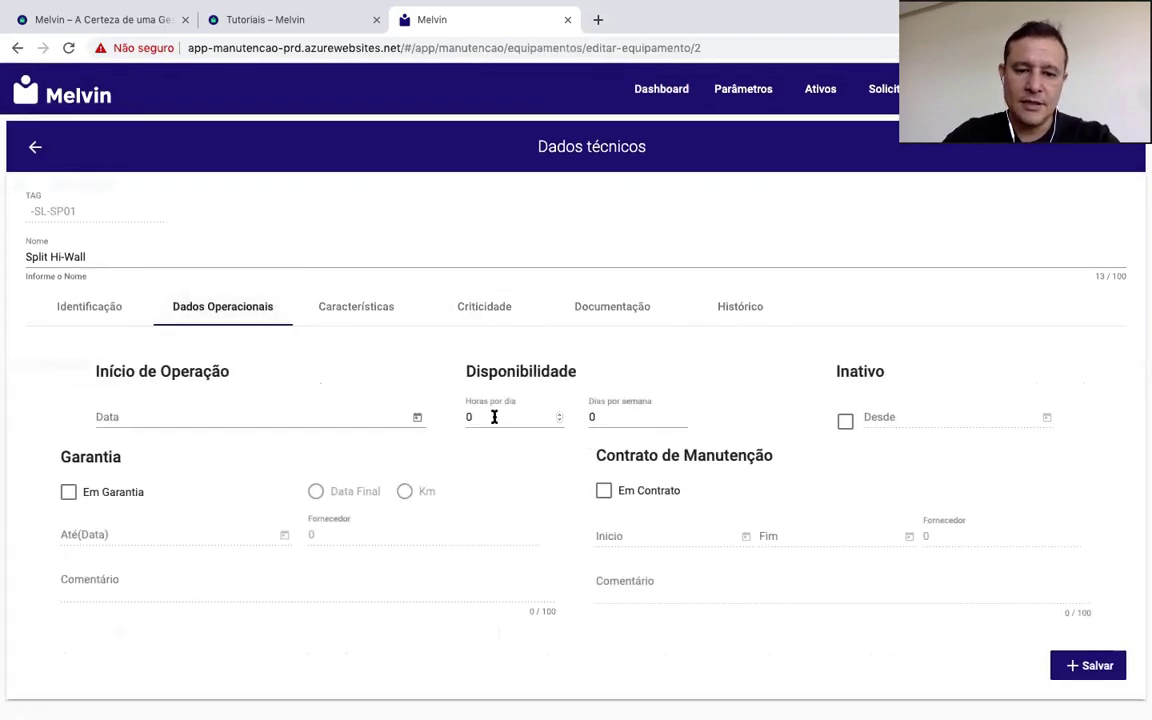
# Step: Set 24 hours per day and 7 days per week, save, and return to the Dashboard
pyautogui.click(494, 416)
pyautogui.write('24')
pyautogui.click(584, 416)
pyautogui.write('7')
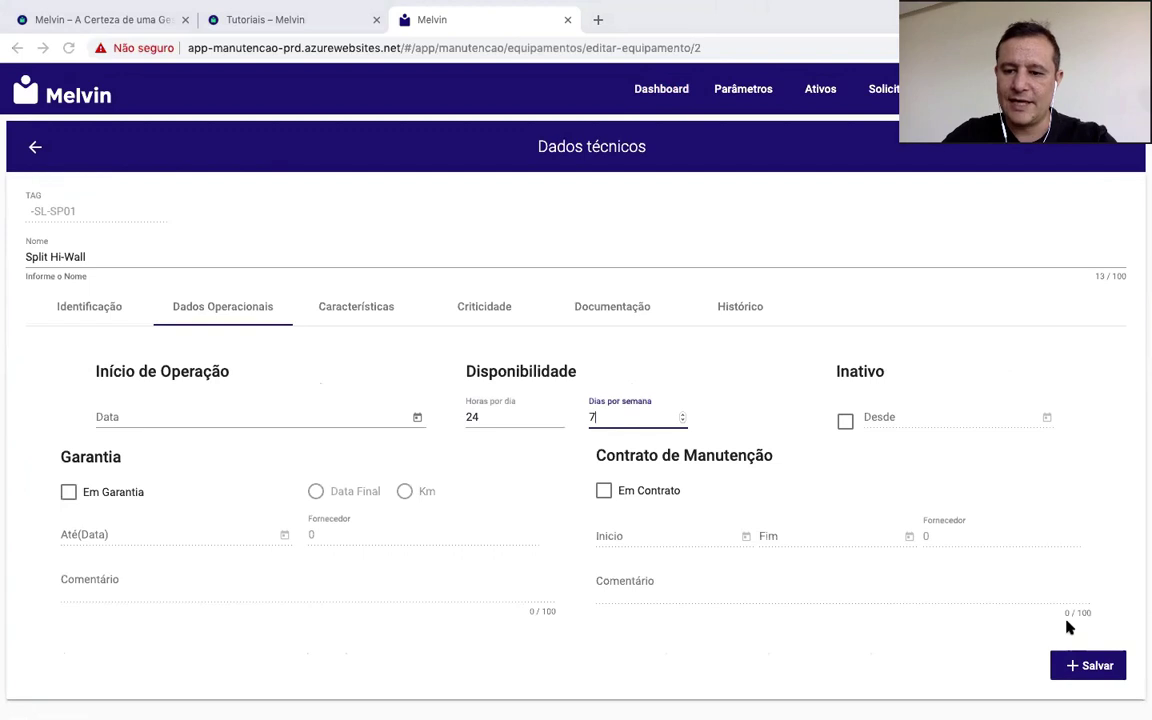
pyautogui.click(1070, 665)
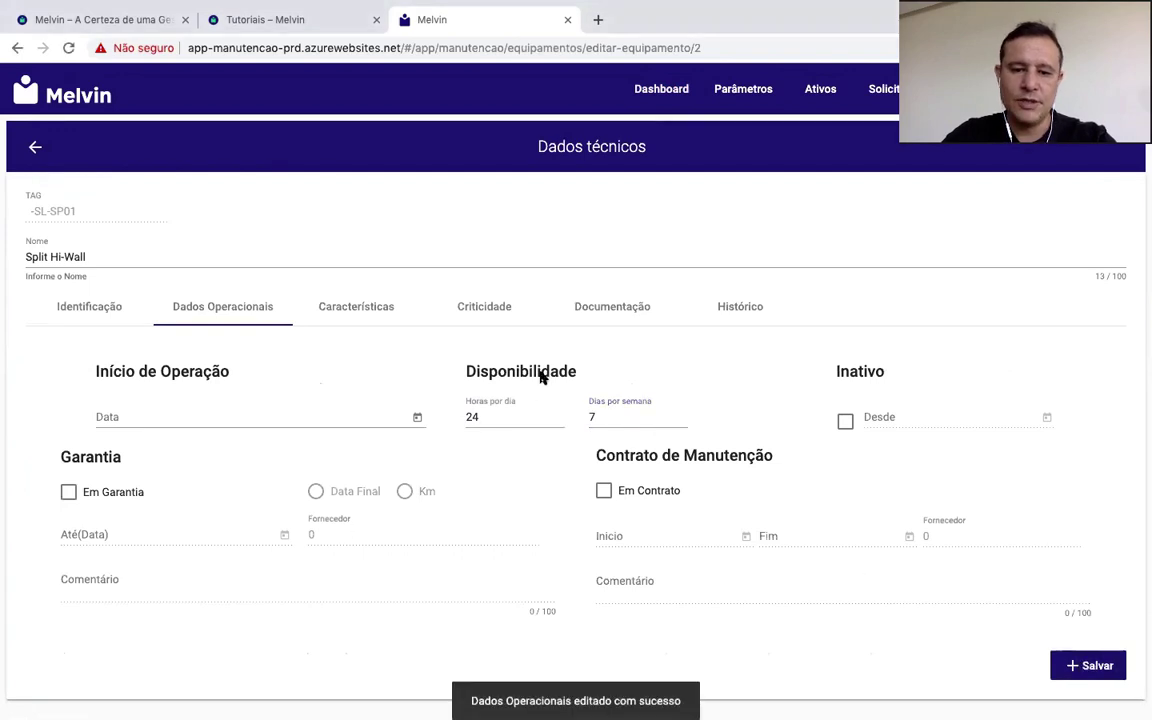
pyautogui.click(678, 90)
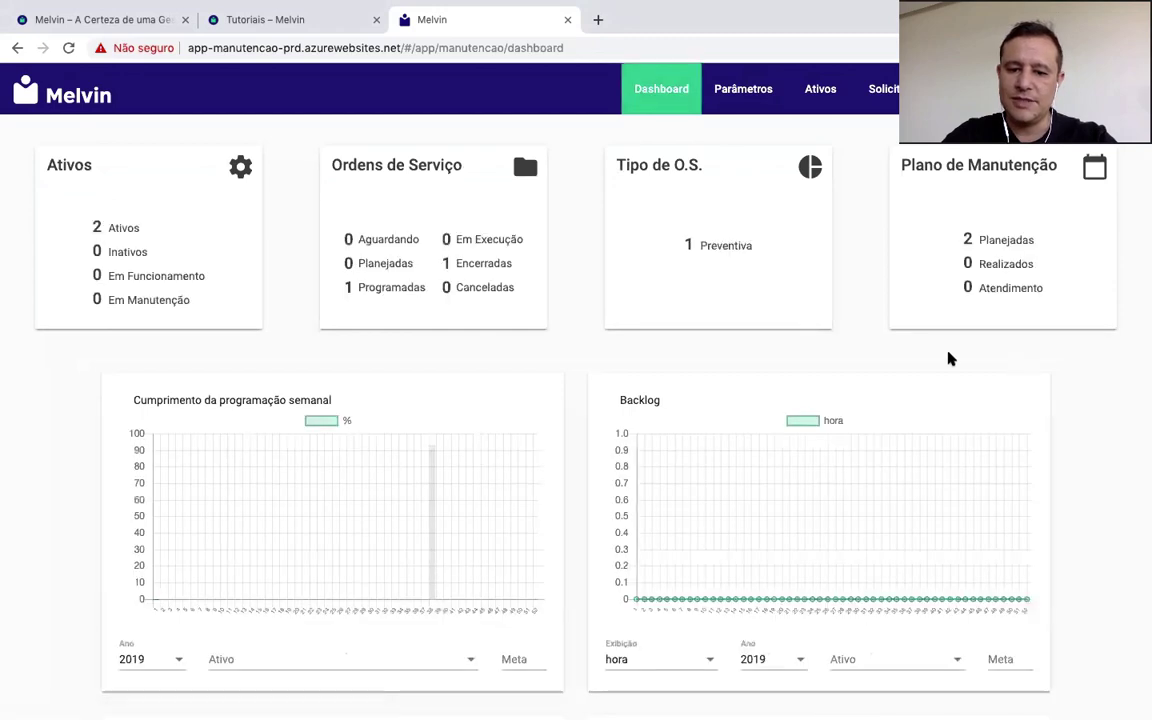
pyautogui.scroll(-5, 740, 370)
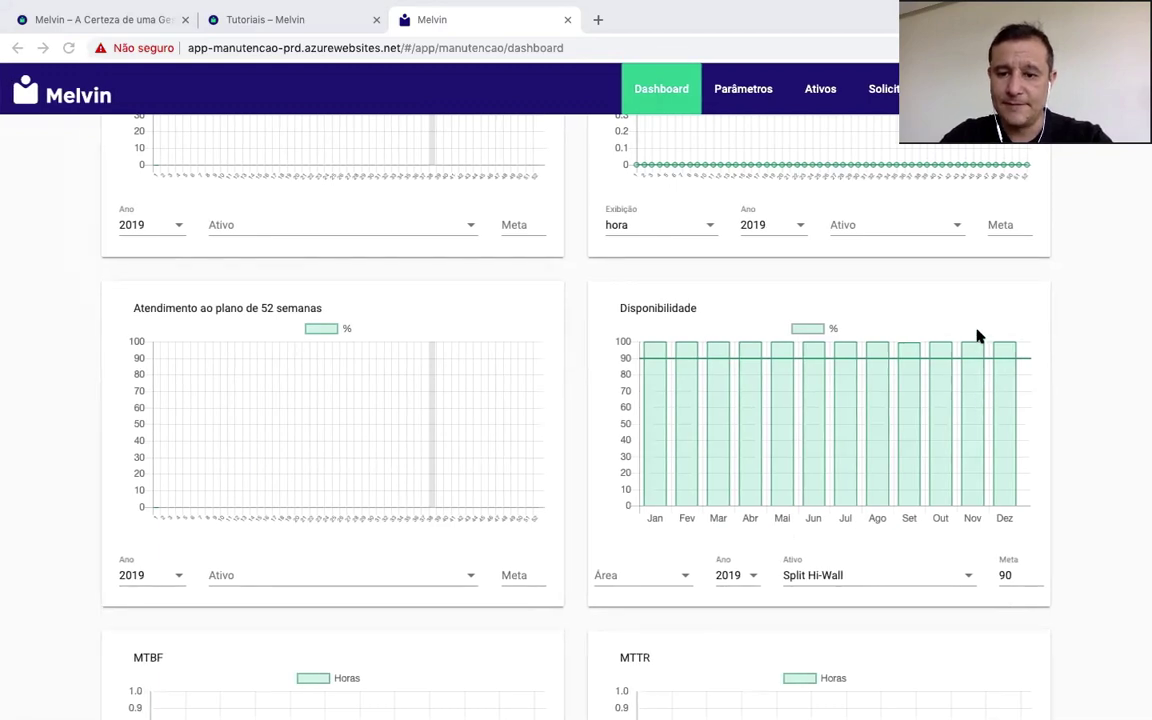
pyautogui.moveTo(909, 386)
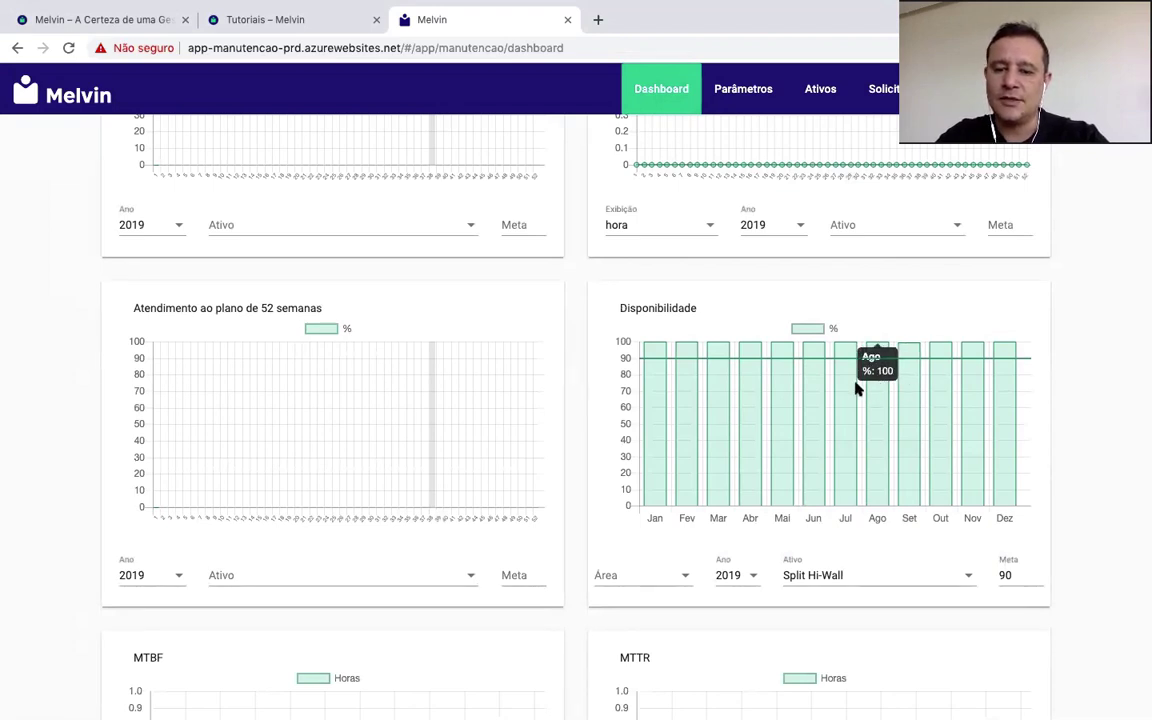
pyautogui.moveTo(830, 388)
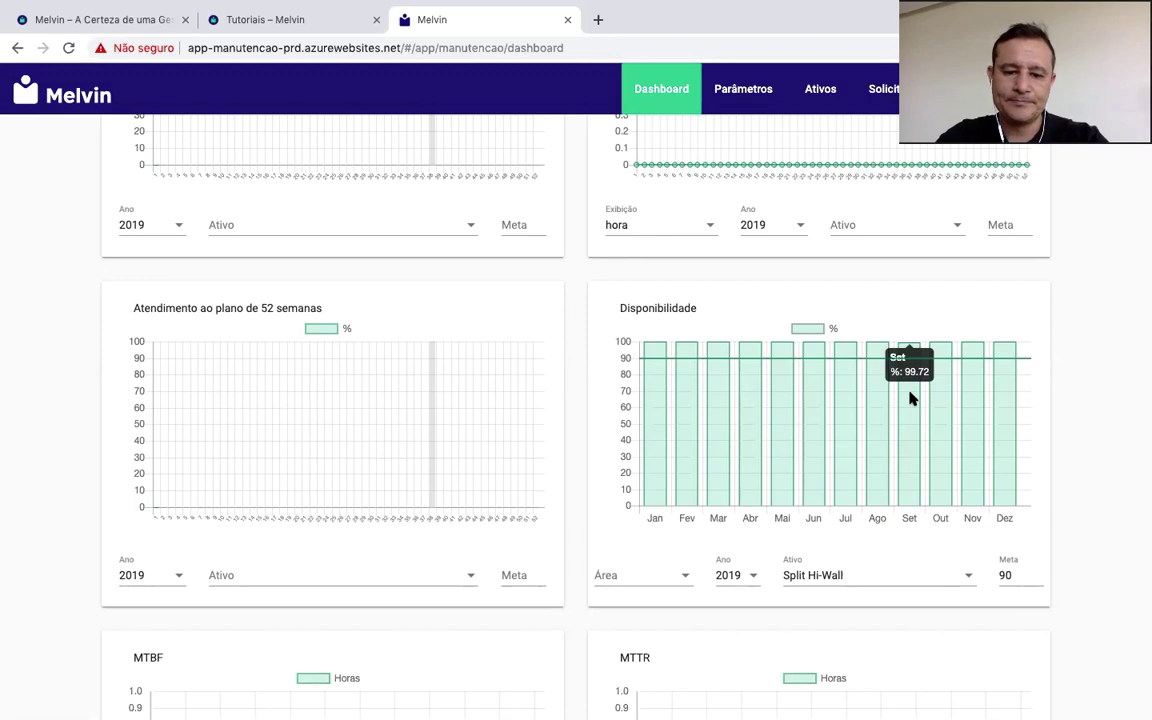
pyautogui.scroll(-5, 910, 398)
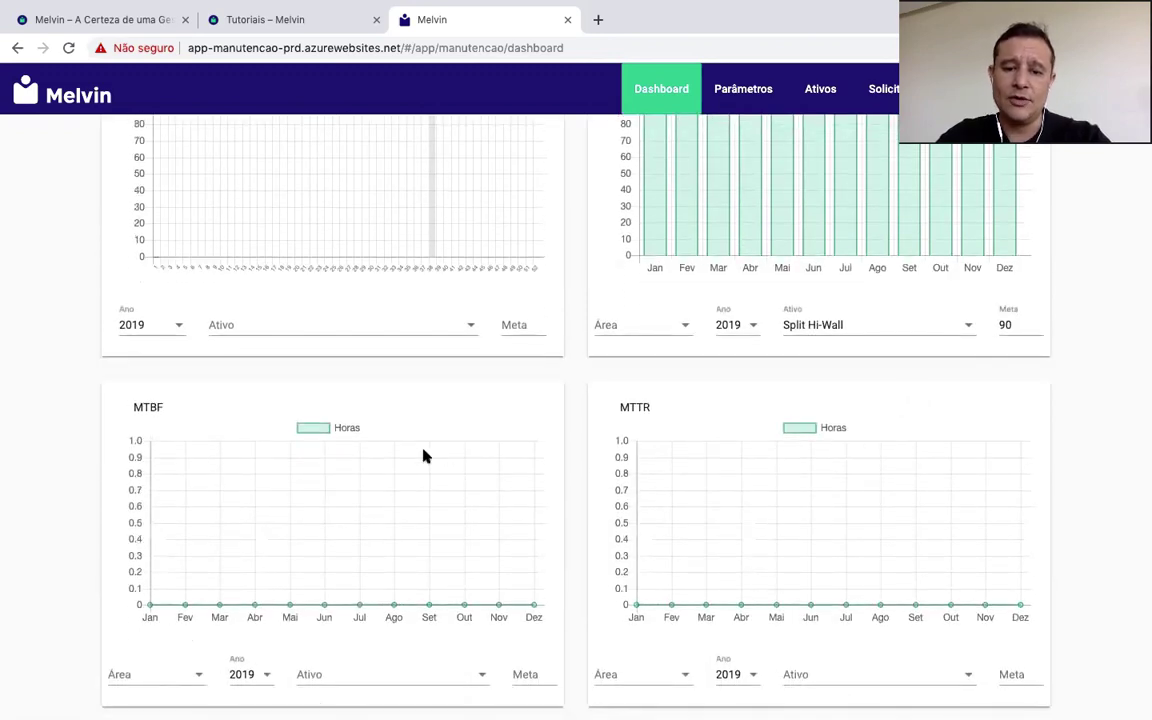
# Step: Show Split Hi-Wall as the asset on both the MTBF and MTTR charts
pyautogui.click(479, 673)
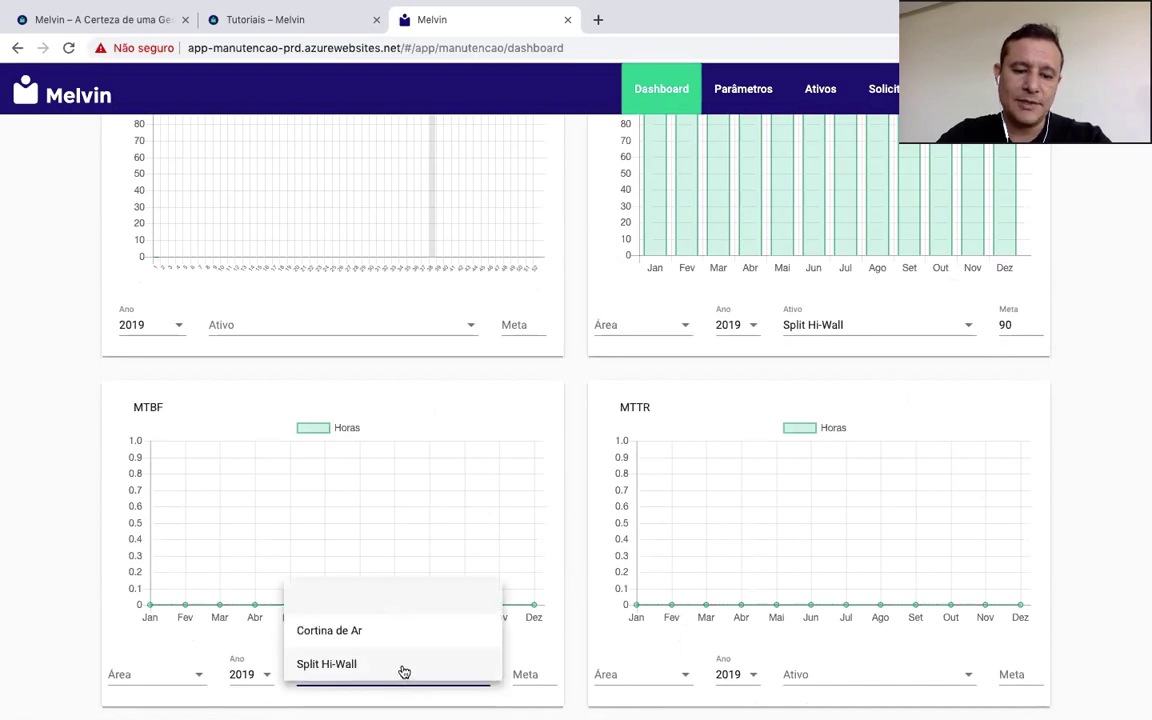
pyautogui.click(395, 674)
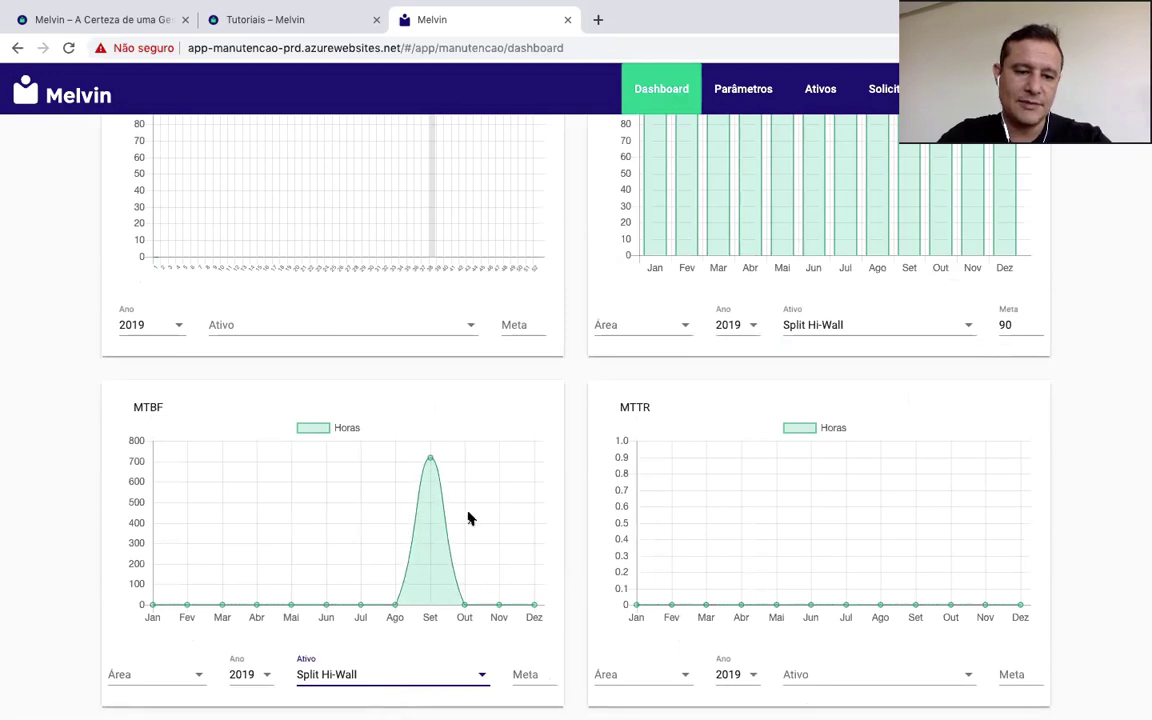
pyautogui.moveTo(430, 462)
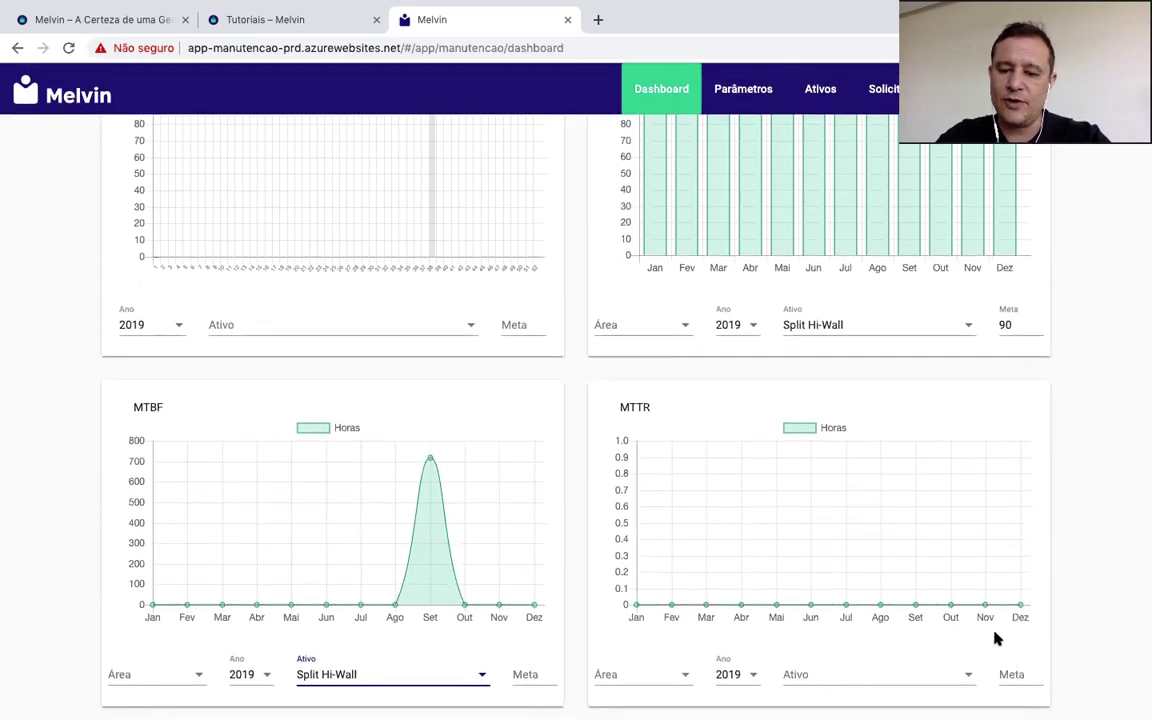
pyautogui.click(927, 679)
pyautogui.click(860, 631)
pyautogui.click(870, 674)
pyautogui.click(843, 664)
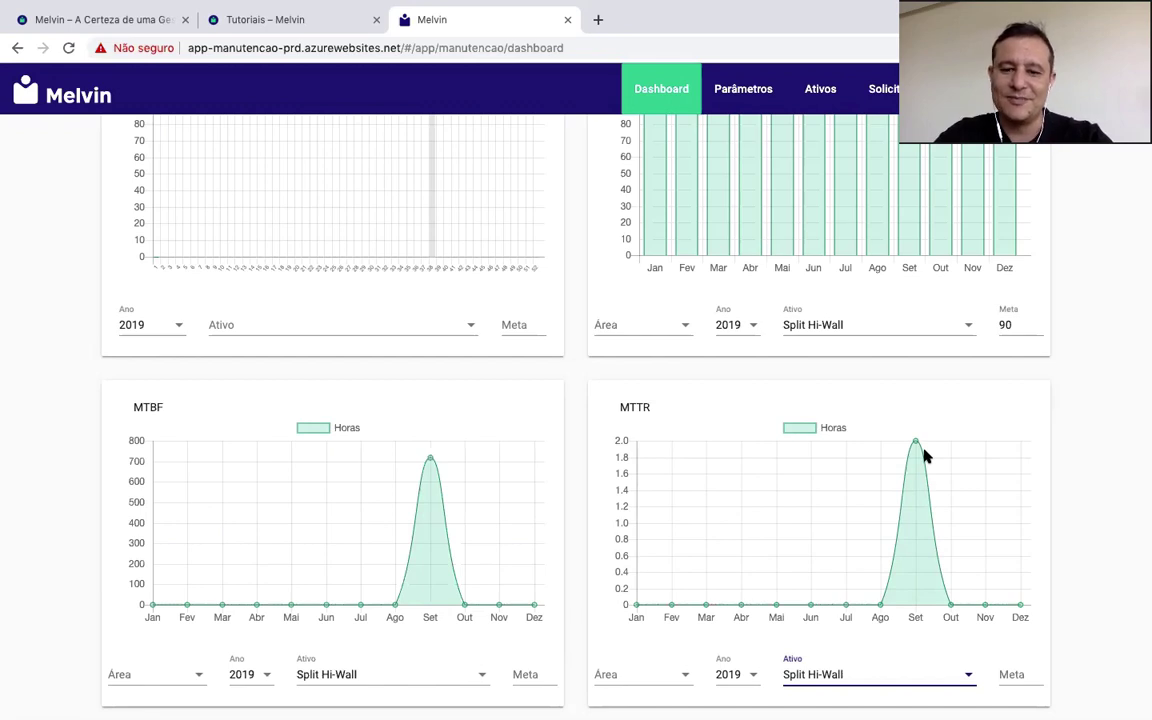
# Step: Set target lines of 500 hours on the MTBF chart and 1 hour on MTTR
pyautogui.click(1017, 674)
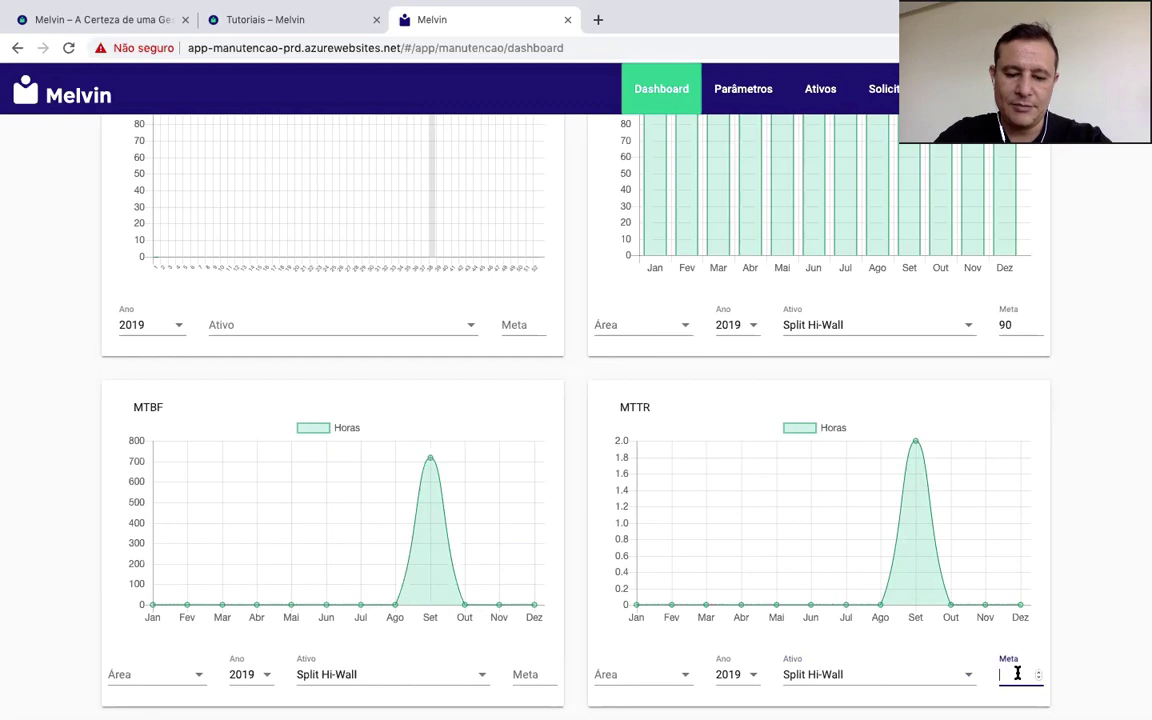
pyautogui.click(920, 649)
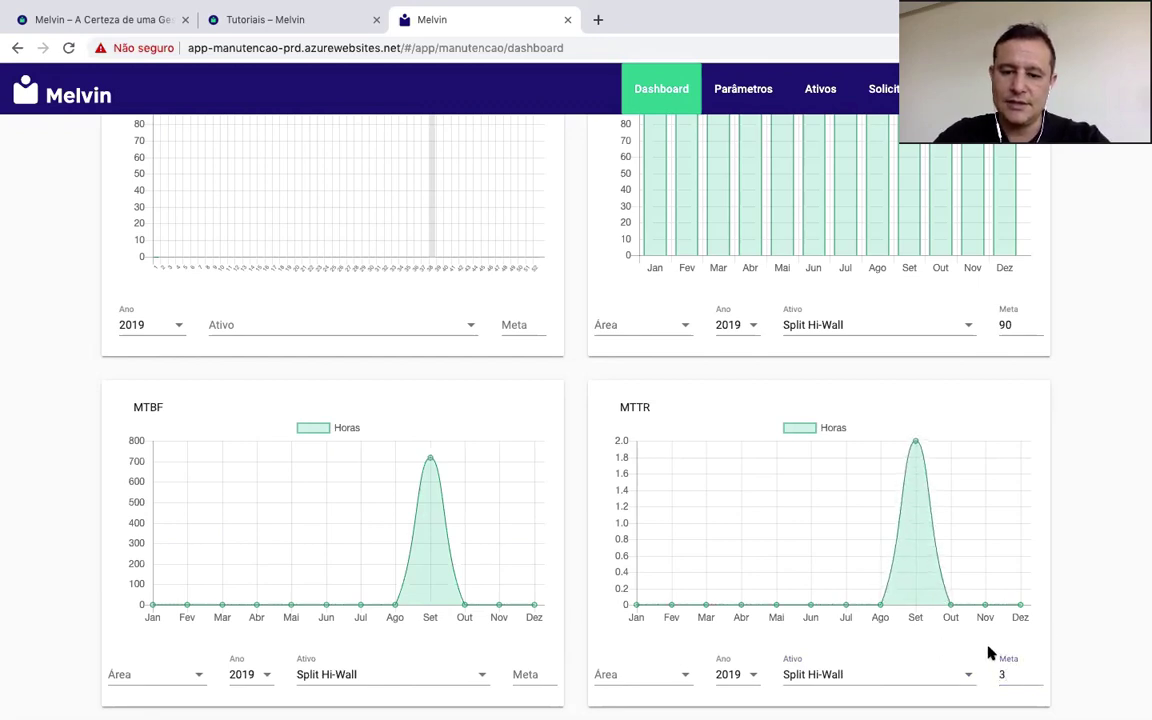
pyautogui.click(527, 674)
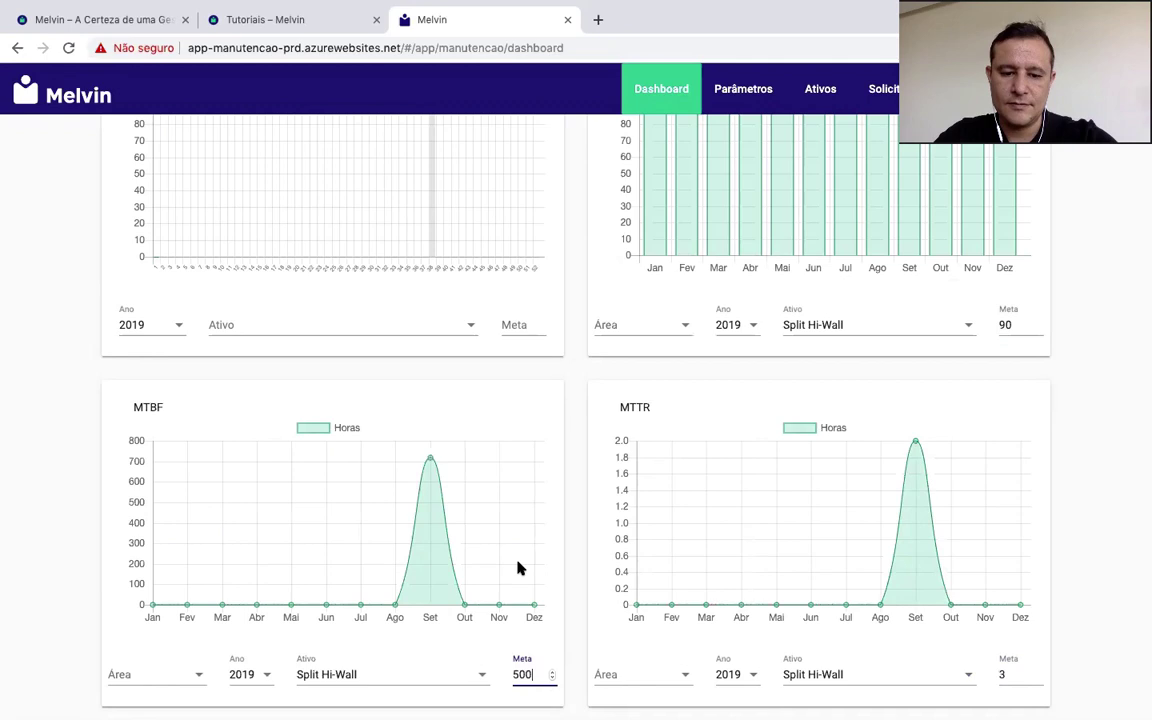
pyautogui.click(80, 563)
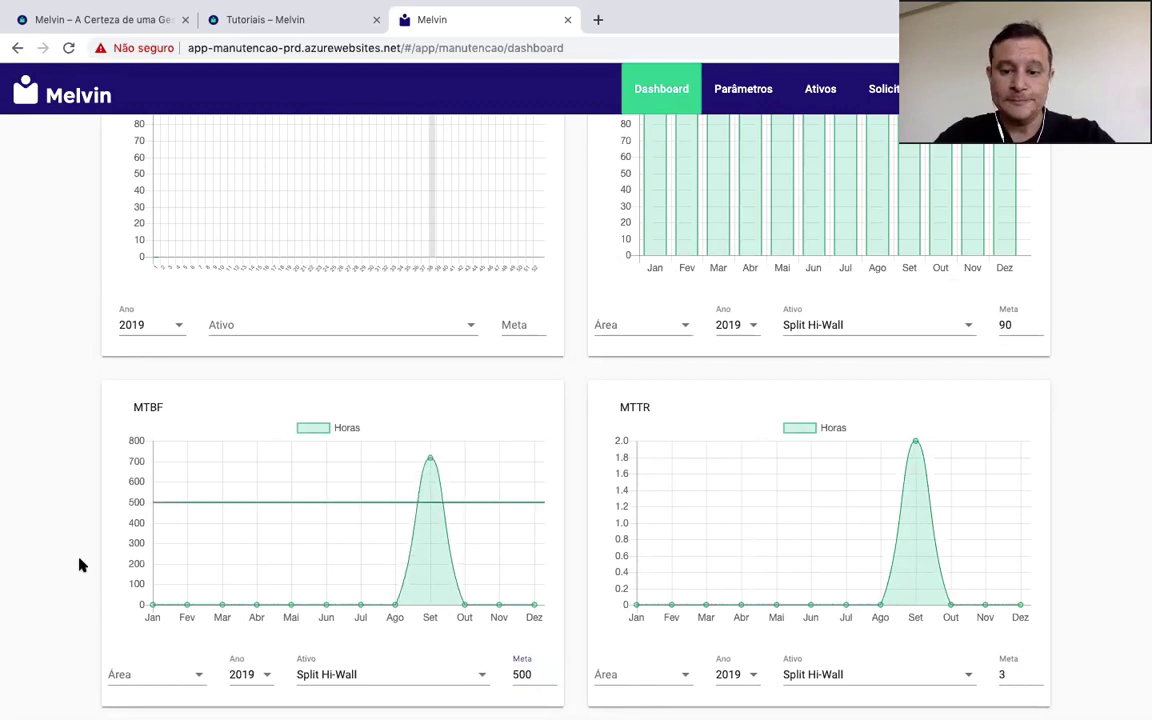
pyautogui.moveTo(1023, 674); pyautogui.dragTo(976, 679)
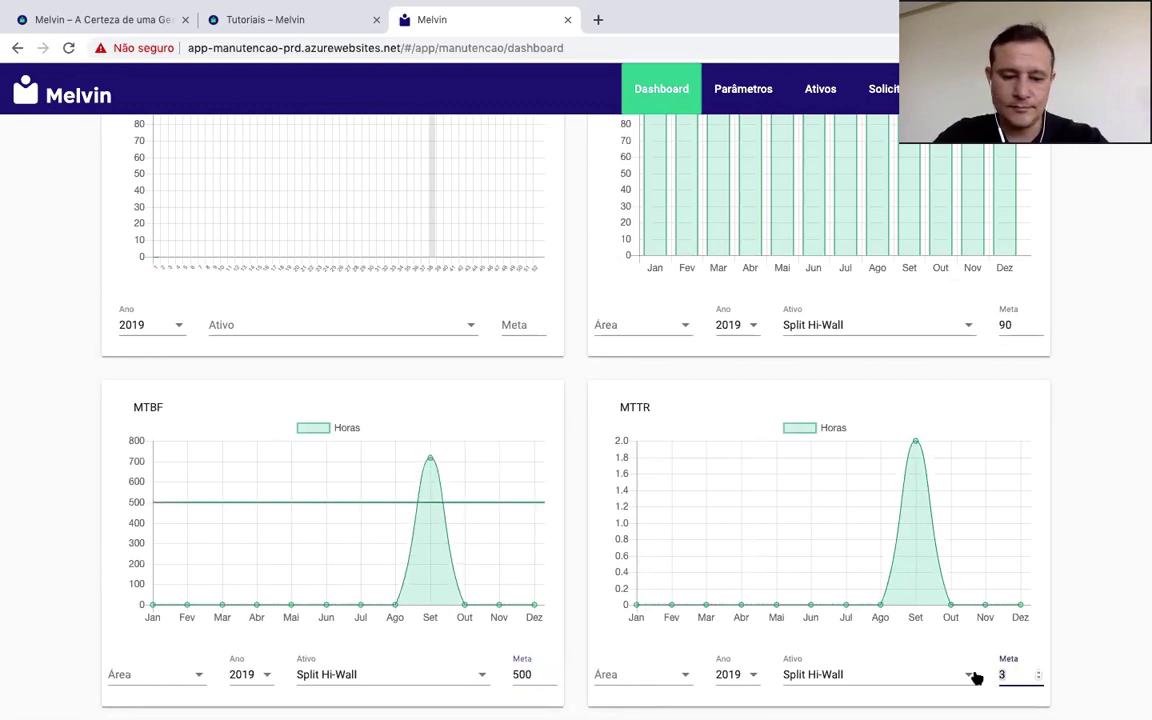
pyautogui.write('1')
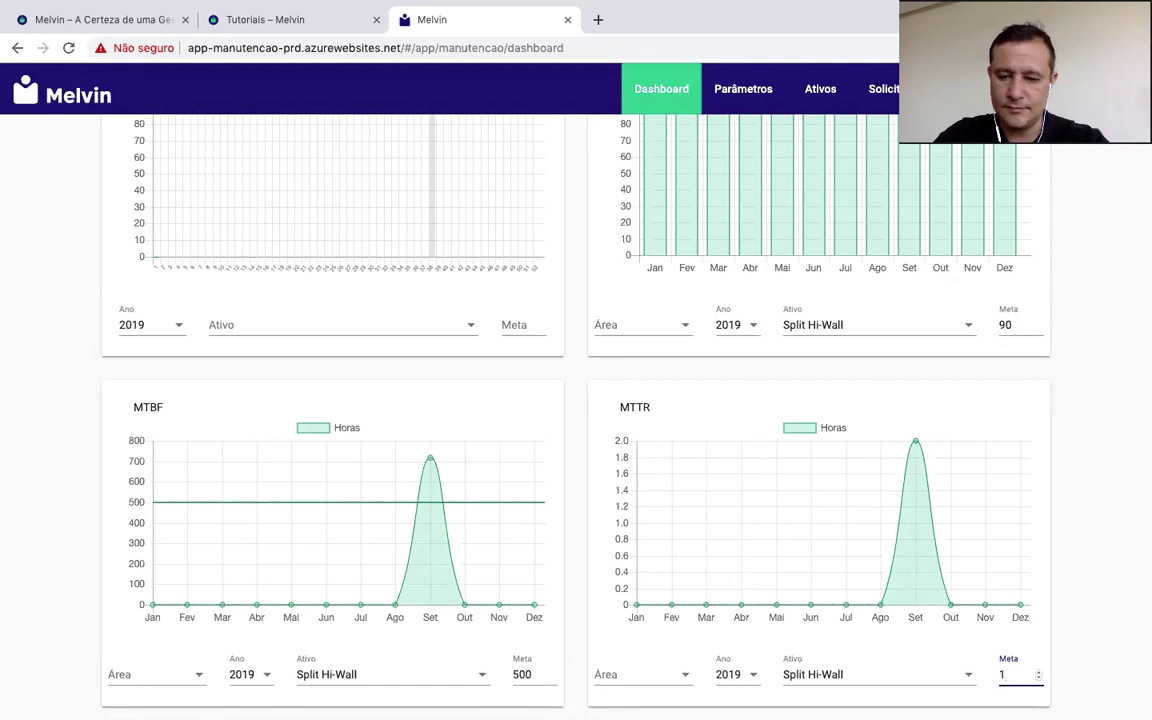
pyautogui.click(1093, 638)
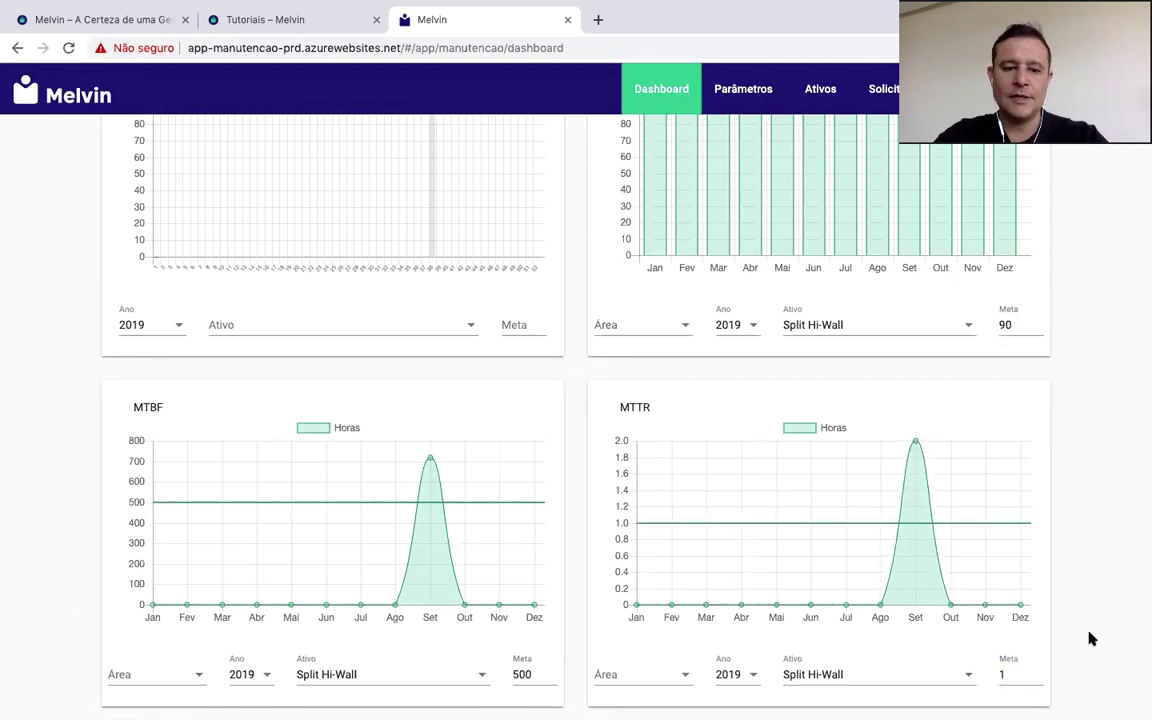
# Step: Enter a 90 target on the Atendimento ao plano de 52 semanas chart
pyautogui.scroll(5, 905, 600)
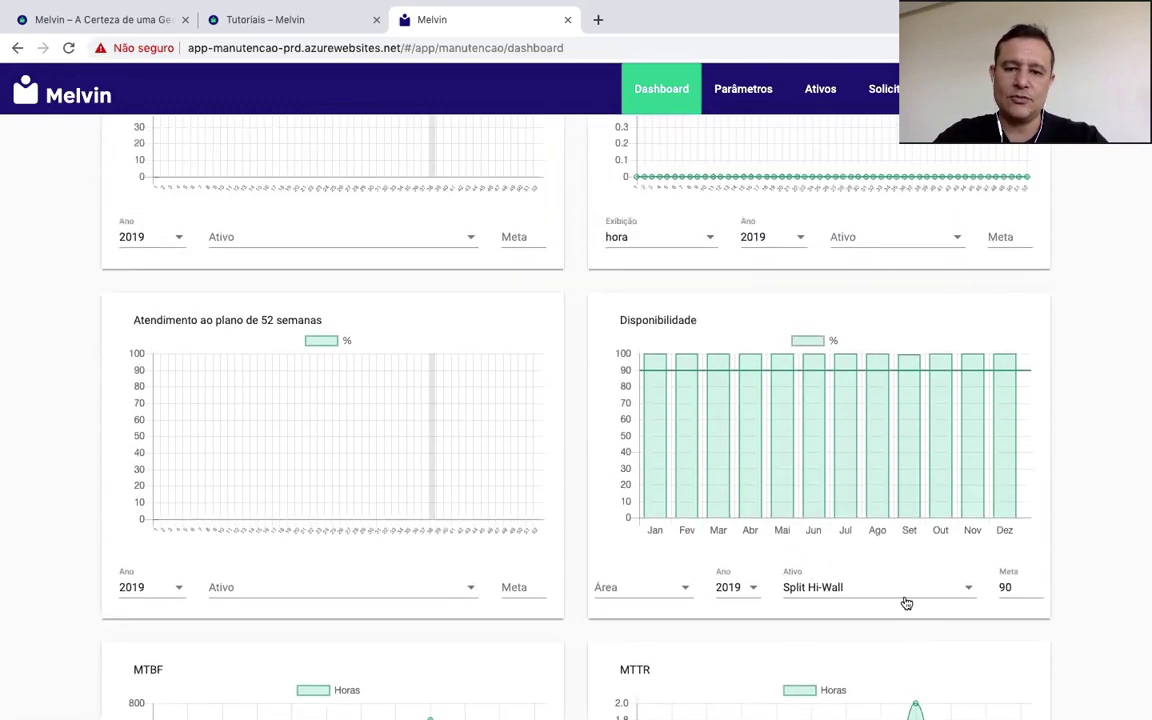
pyautogui.scroll(2, 905, 603)
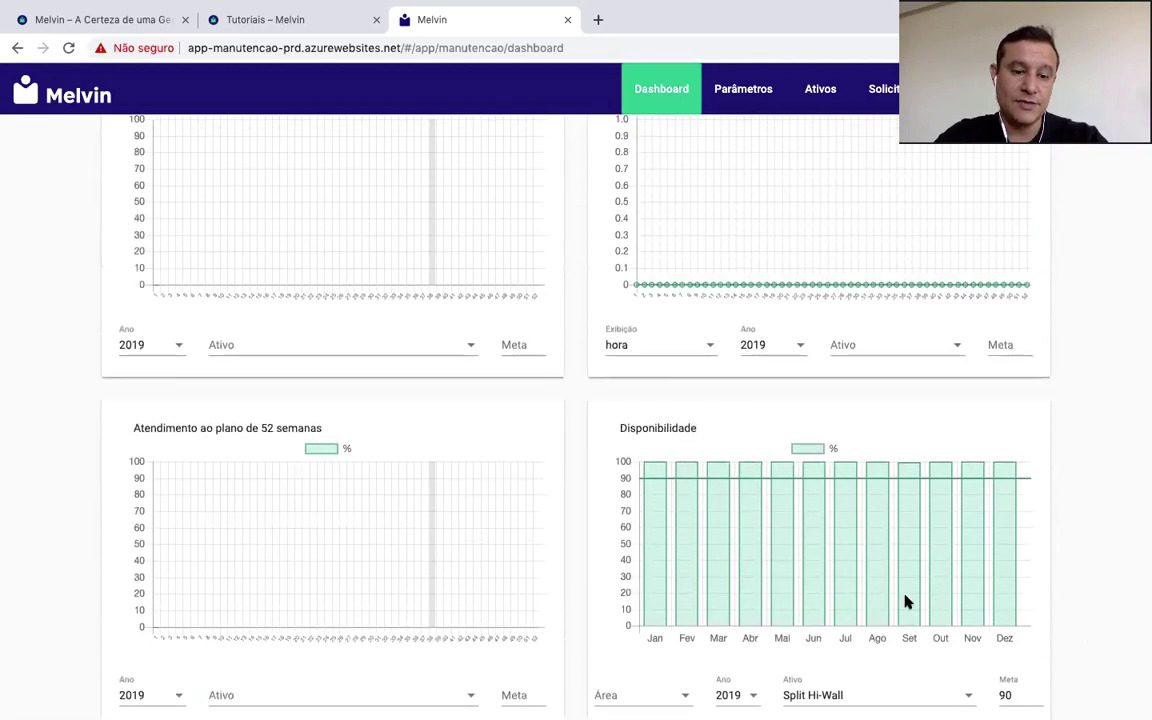
pyautogui.scroll(-1, 907, 601)
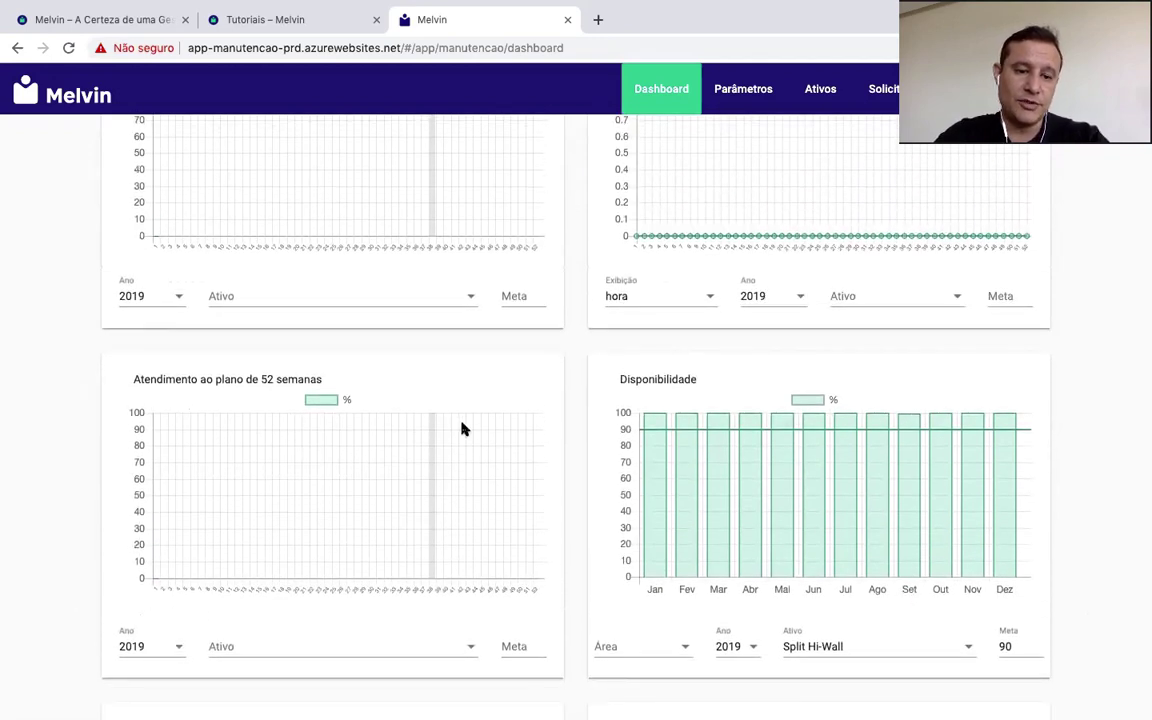
pyautogui.moveTo(432, 579)
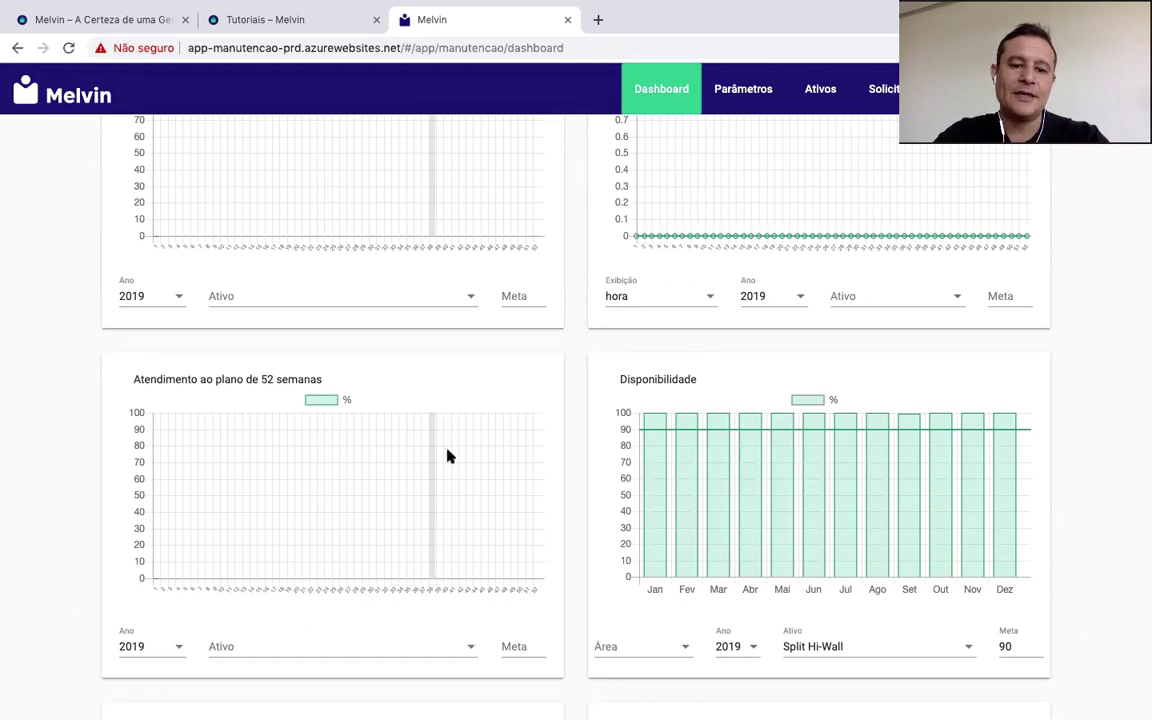
pyautogui.moveTo(431, 419)
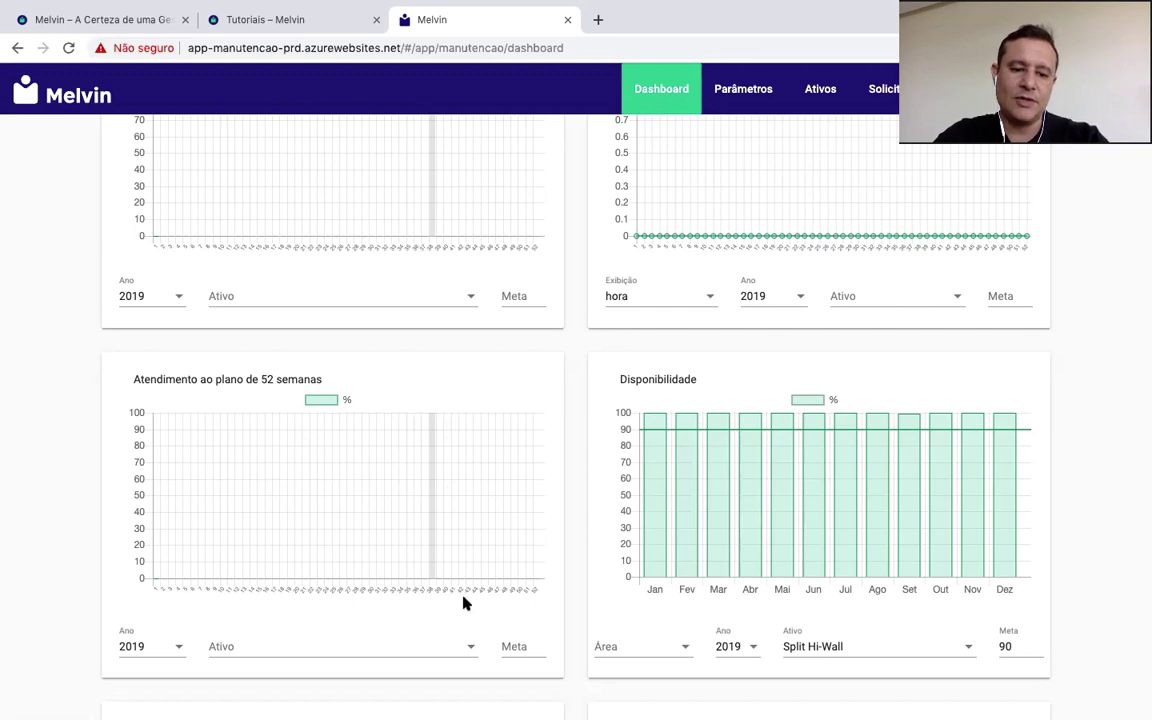
pyautogui.click(466, 641)
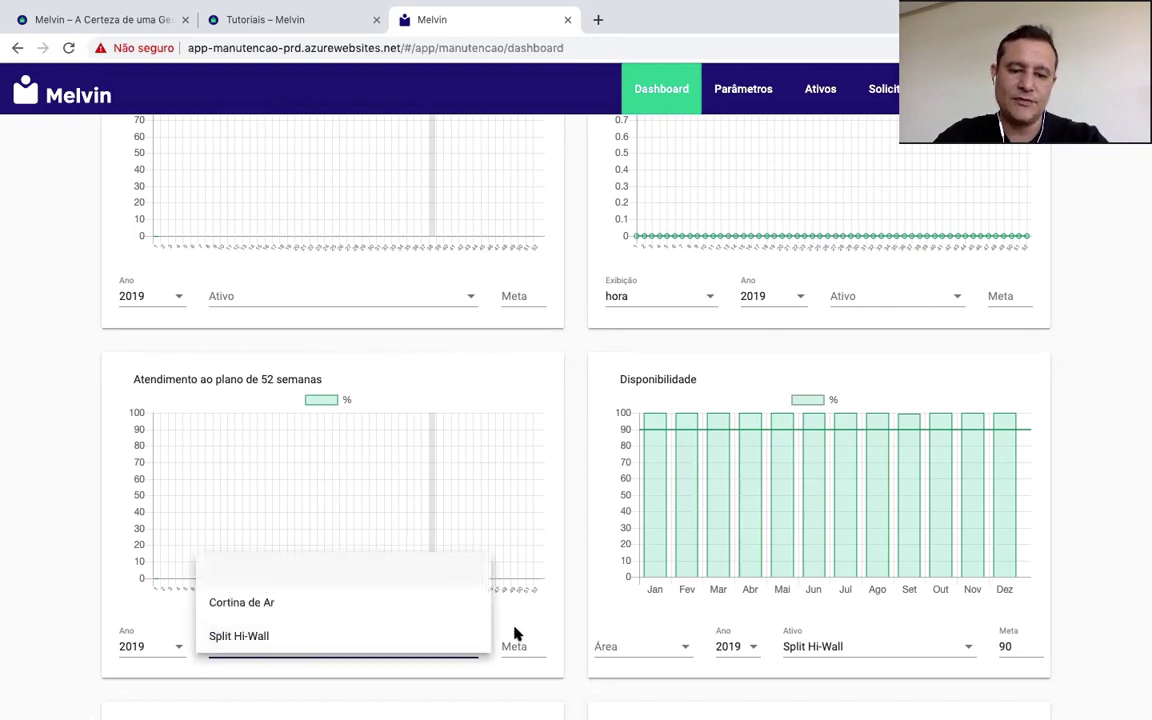
pyautogui.click(518, 646)
pyautogui.click(519, 646)
pyautogui.write('90')
pyautogui.click(70, 530)
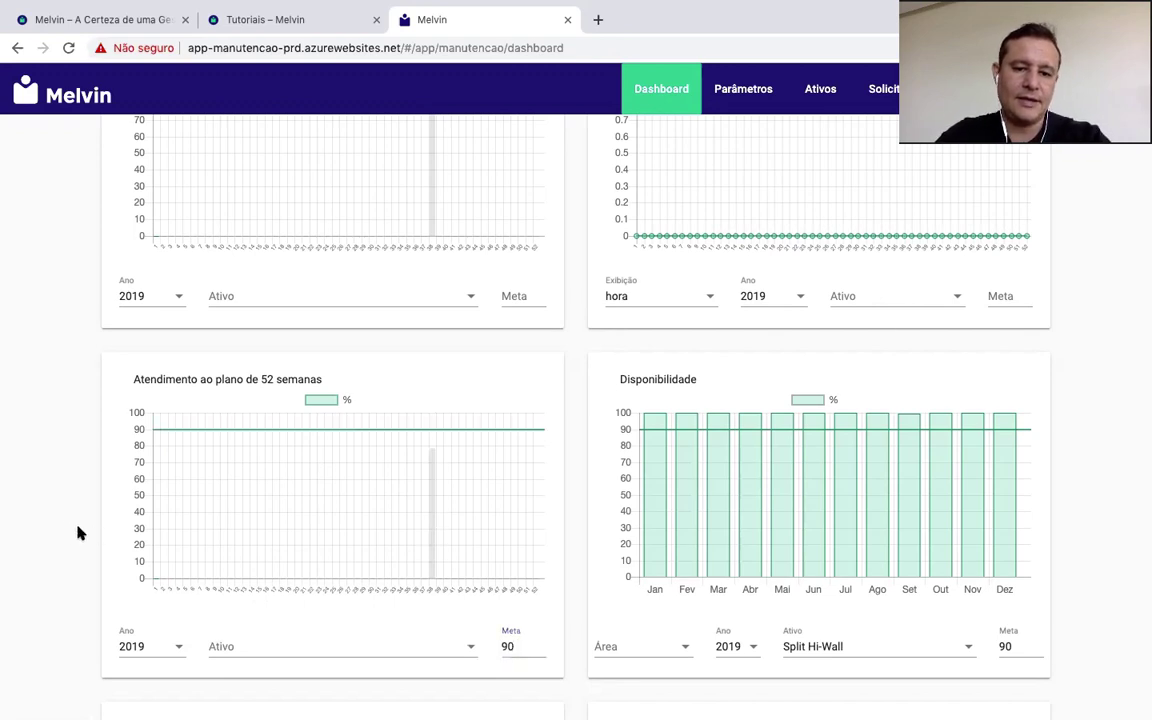
# Step: Re-edit the Atendimento target, typing 80 and then erasing it
pyautogui.doubleClick(521, 651)
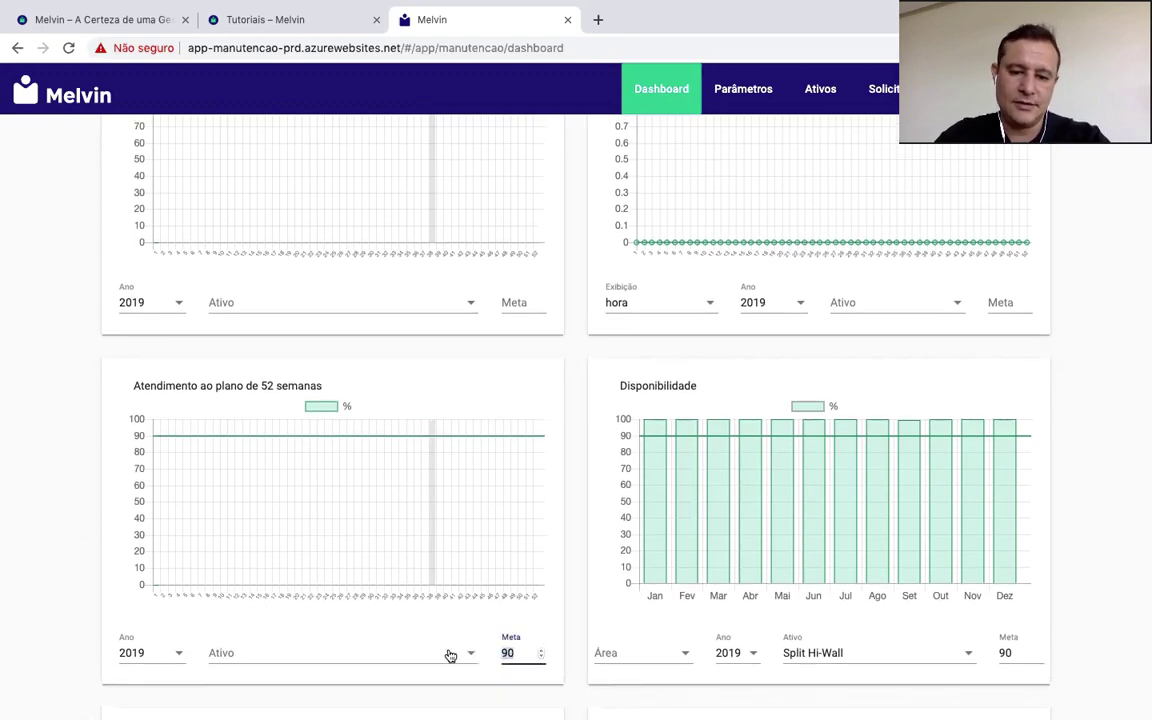
pyautogui.write('80')
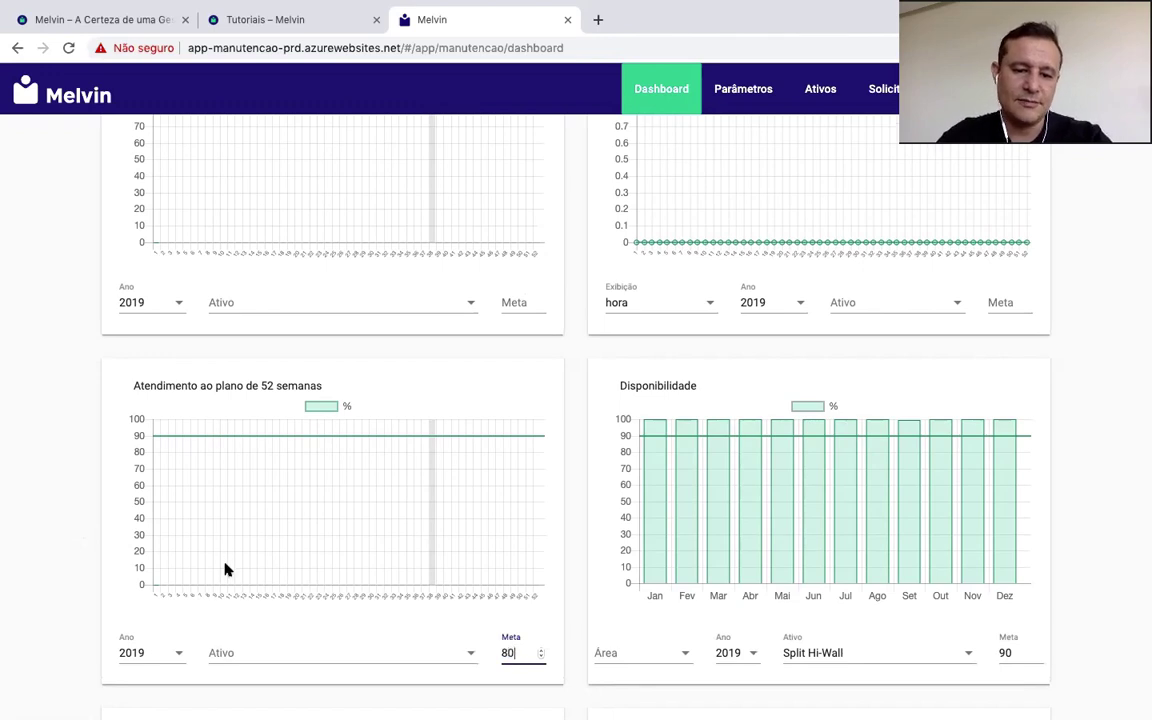
pyautogui.press('BackSpace')
pyautogui.press('BackSpace')
# Step: Restore the Atendimento target to 90 and set an 80 target on Cumprimento da programação semanal
pyautogui.write('90')
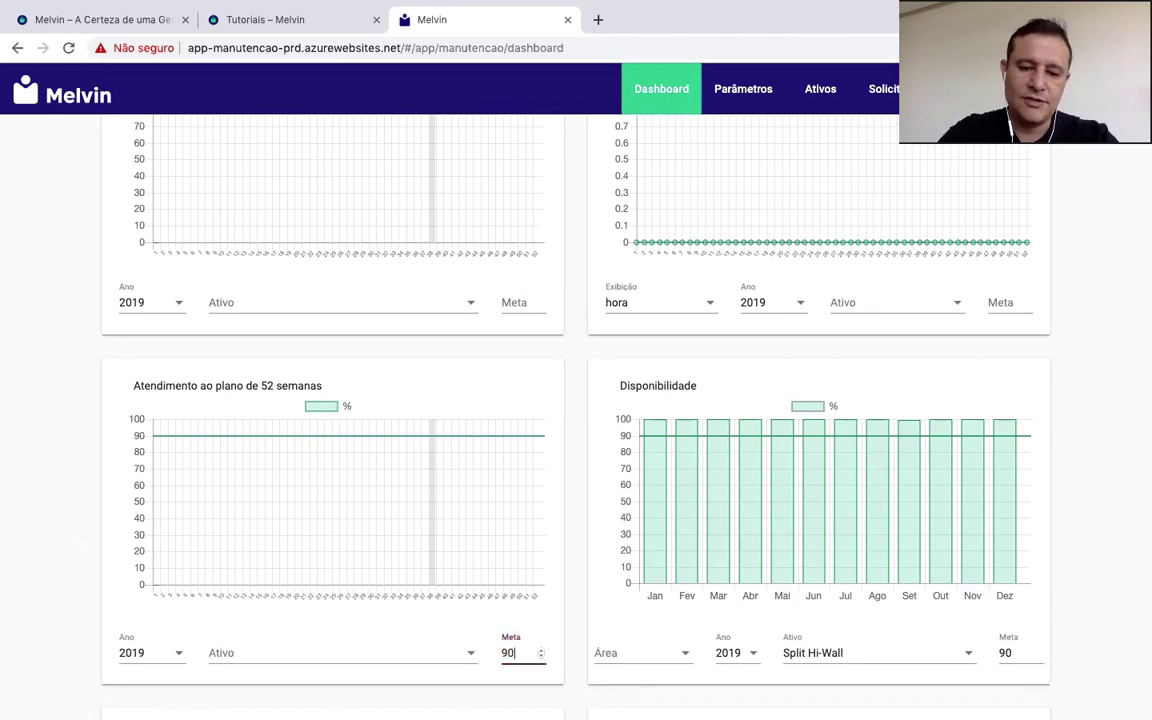
pyautogui.scroll(3, 195, 435)
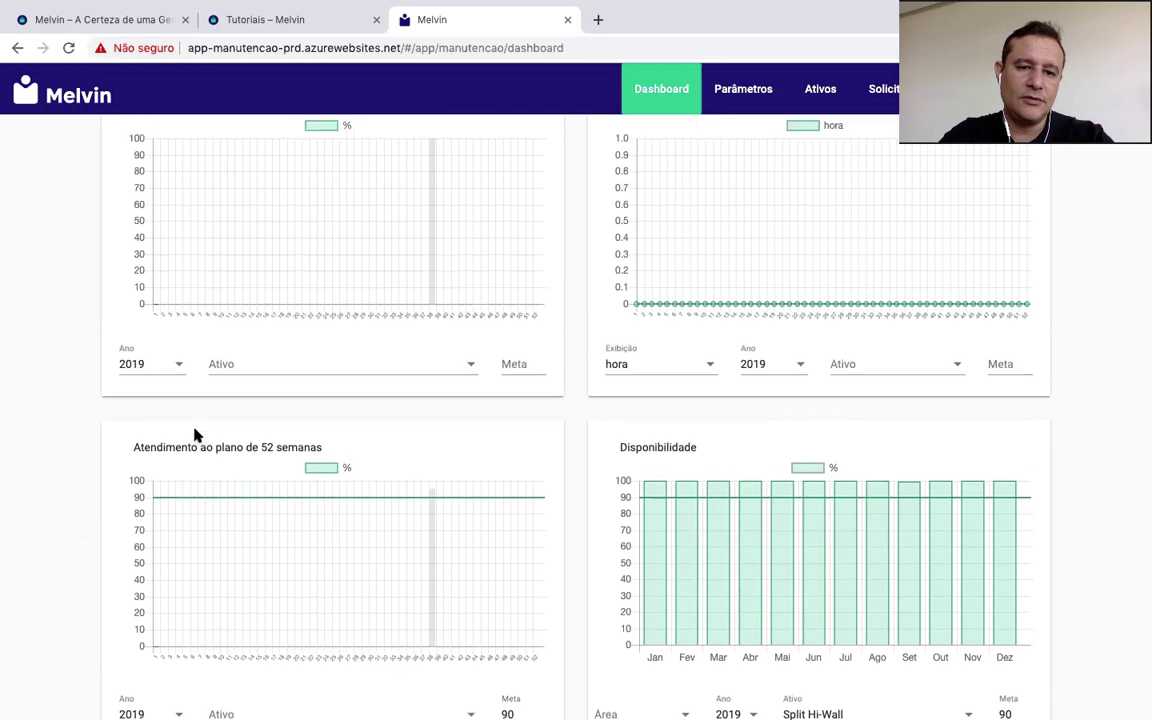
pyautogui.click(526, 504)
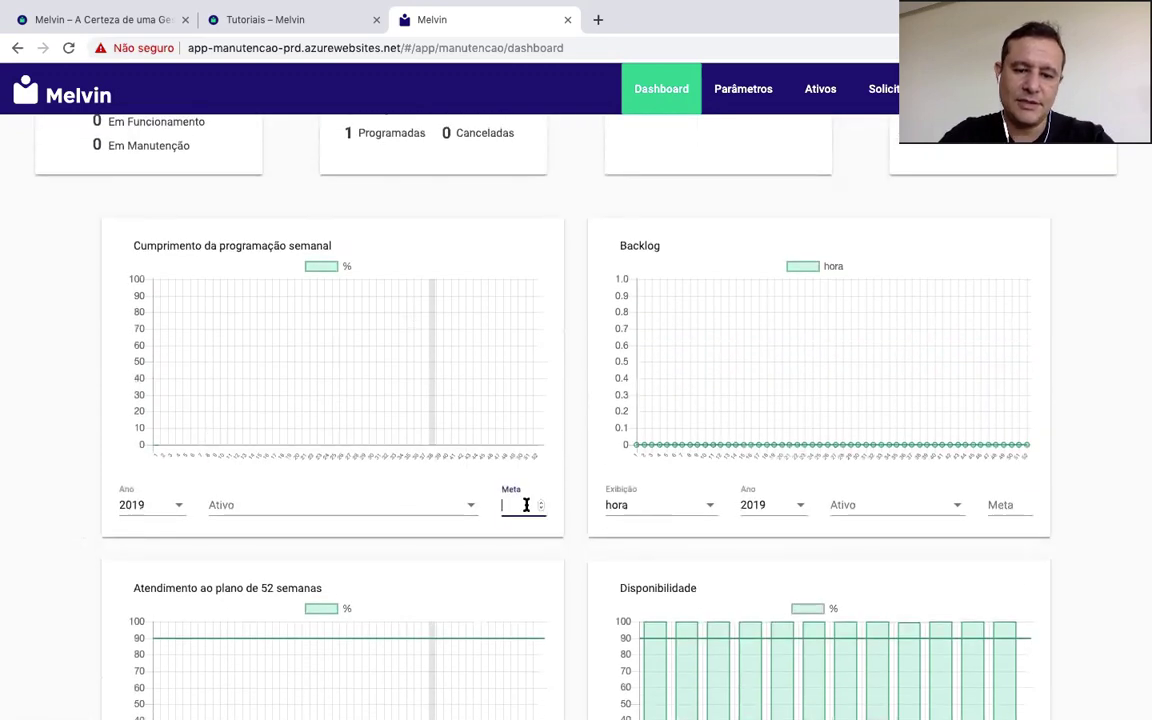
pyautogui.write('80')
pyautogui.click(98, 426)
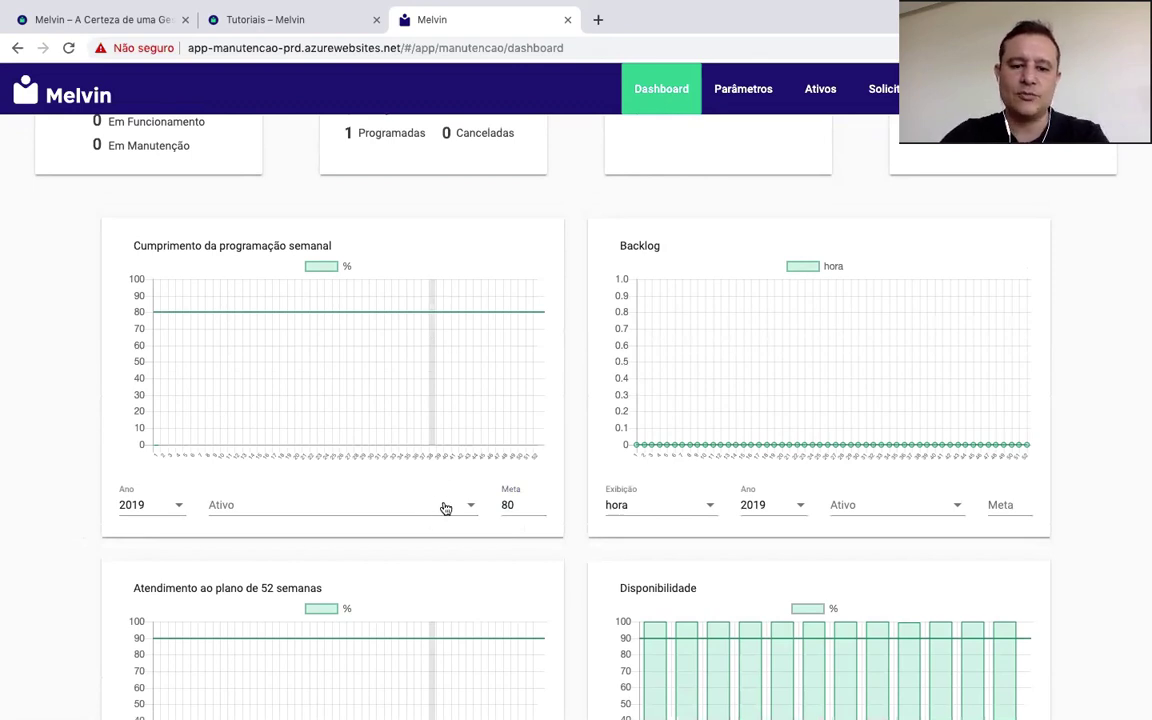
# Step: Scroll through the dashboard to review the Disponibilidade, MTBF and MTTR target lines
pyautogui.scroll(2, 452, 507)
pyautogui.scroll(-4, 452, 507)
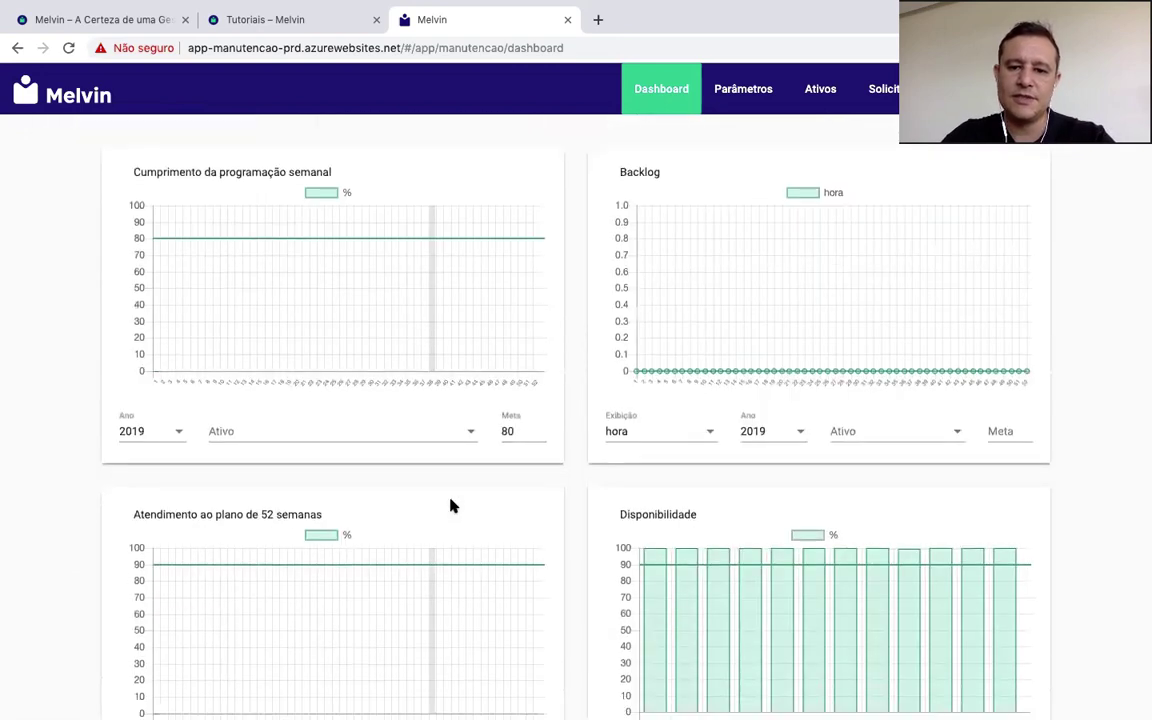
pyautogui.scroll(-1, 452, 507)
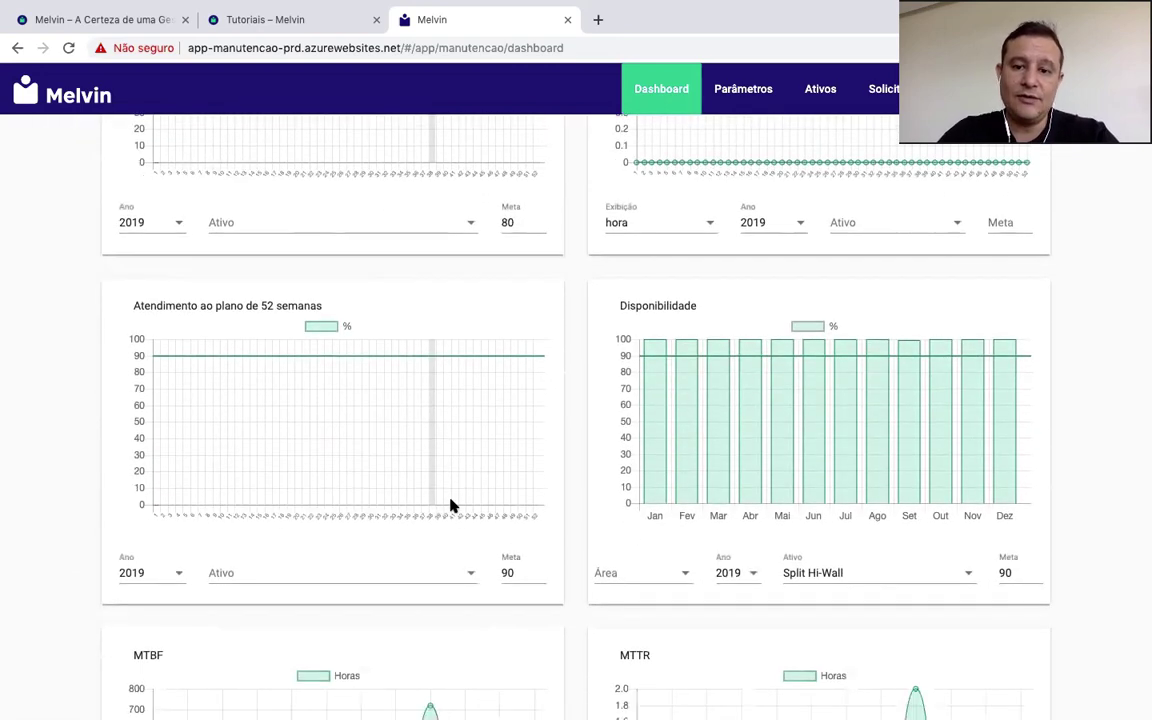
pyautogui.scroll(4, 450, 506)
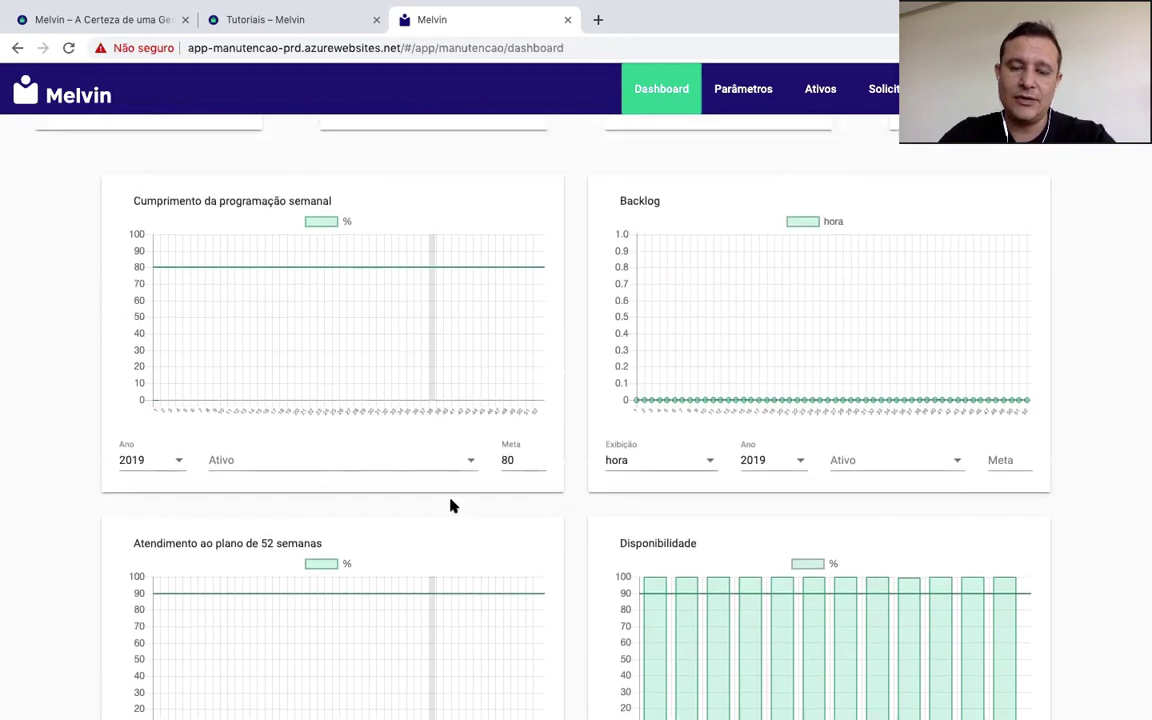
pyautogui.scroll(-4, 1029, 267)
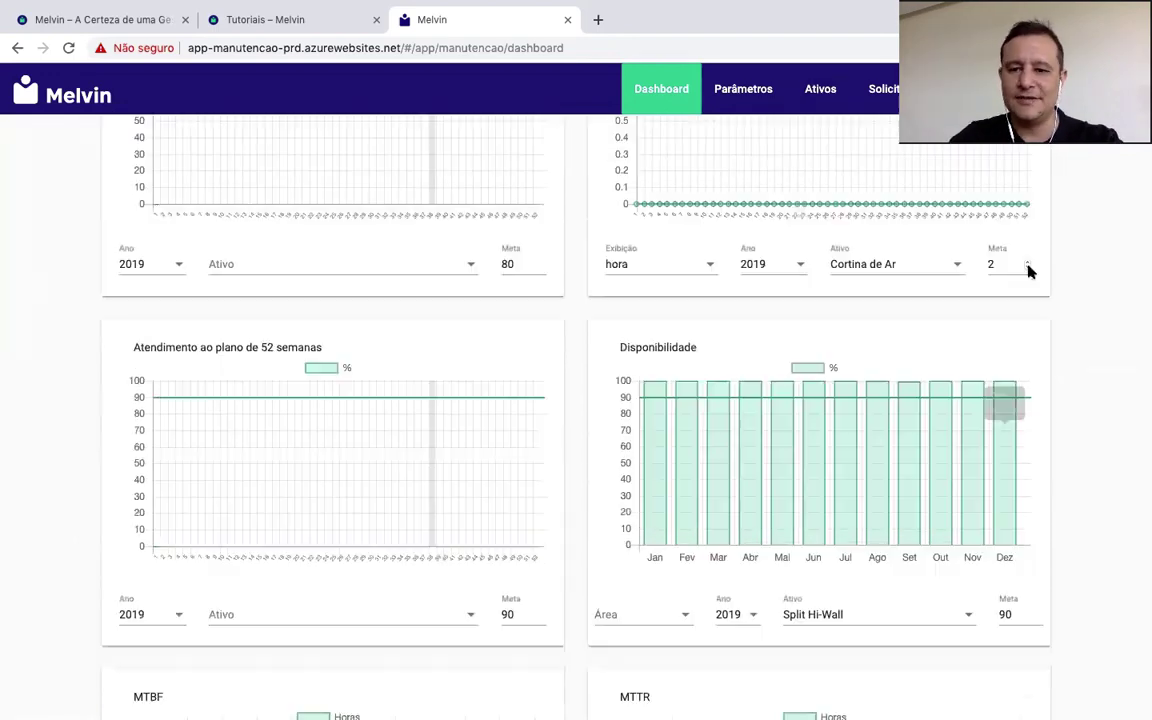
pyautogui.scroll(2, 1030, 272)
pyautogui.scroll(-5, 1061, 275)
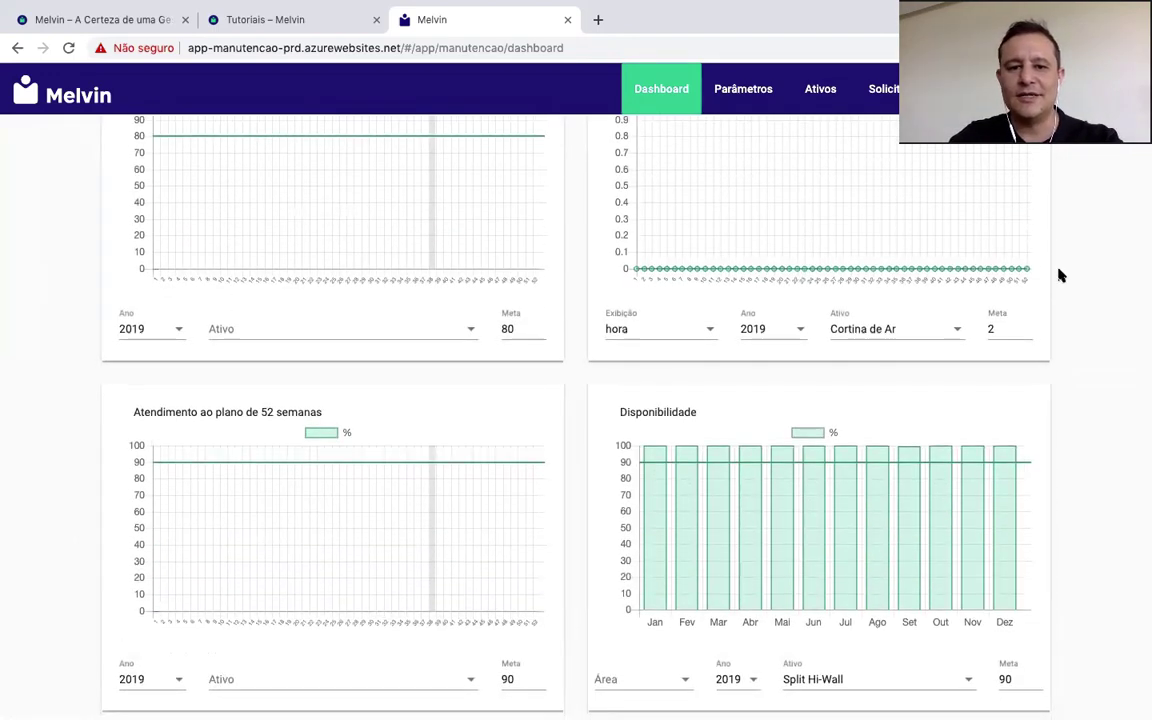
pyautogui.scroll(-1, 1061, 275)
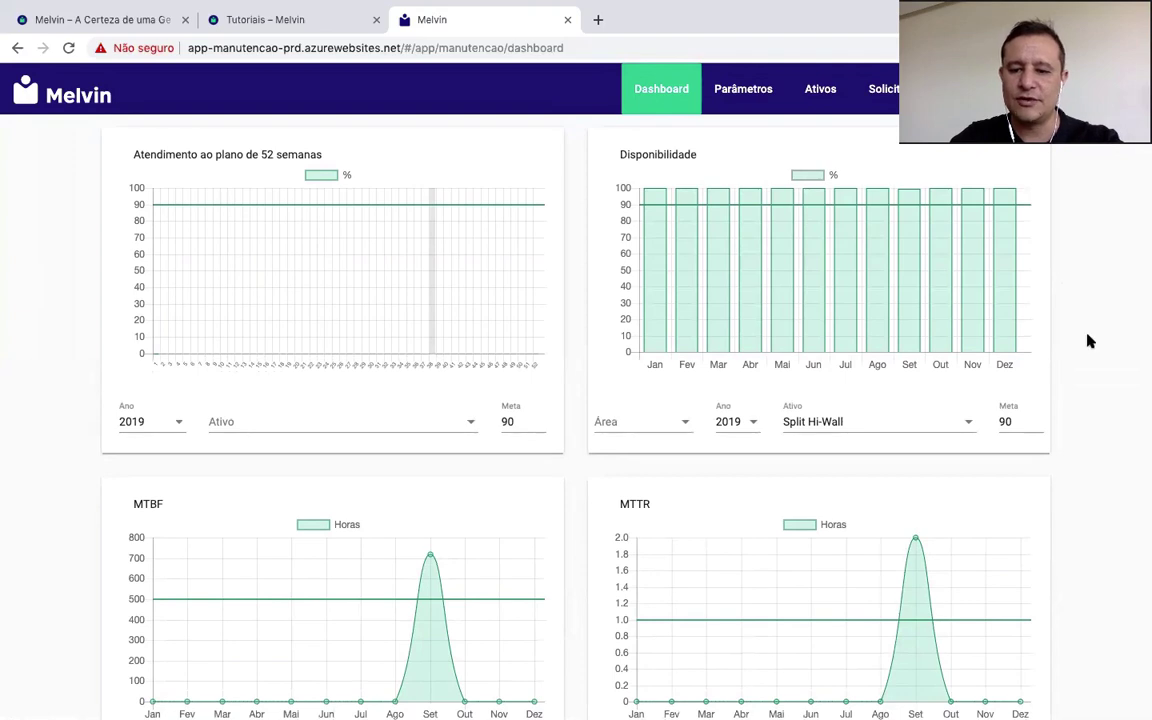
pyautogui.scroll(-2, 1088, 339)
pyautogui.scroll(4, 1090, 341)
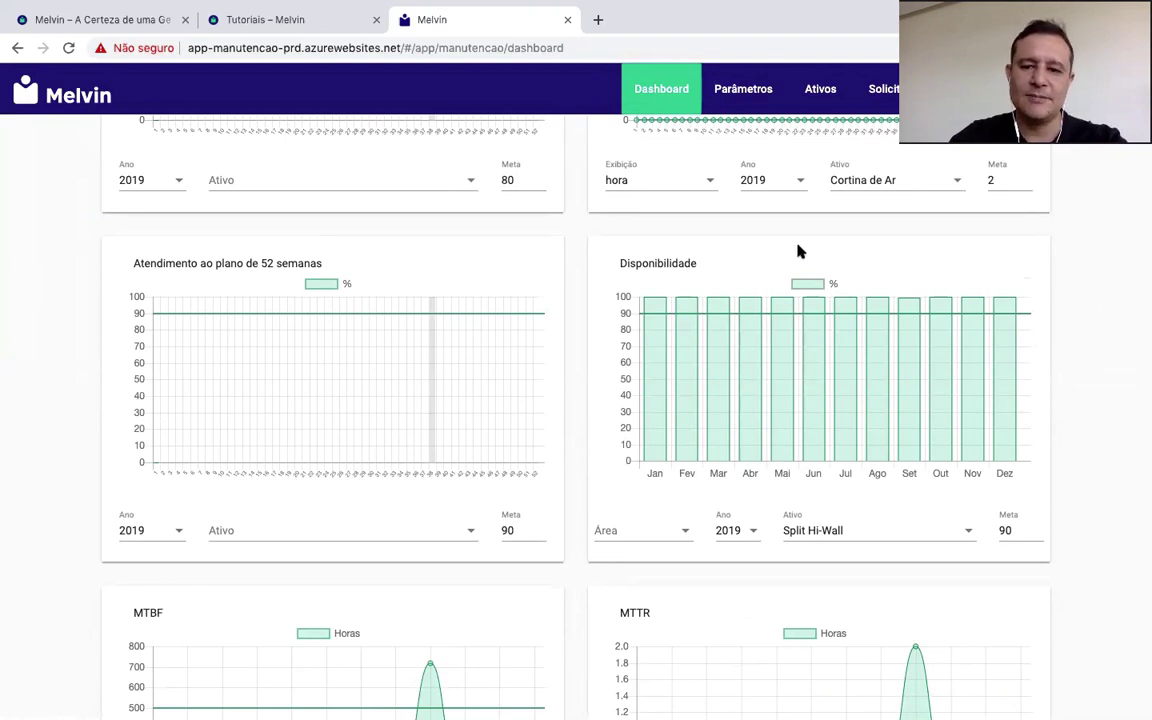
pyautogui.scroll(-2, 888, 233)
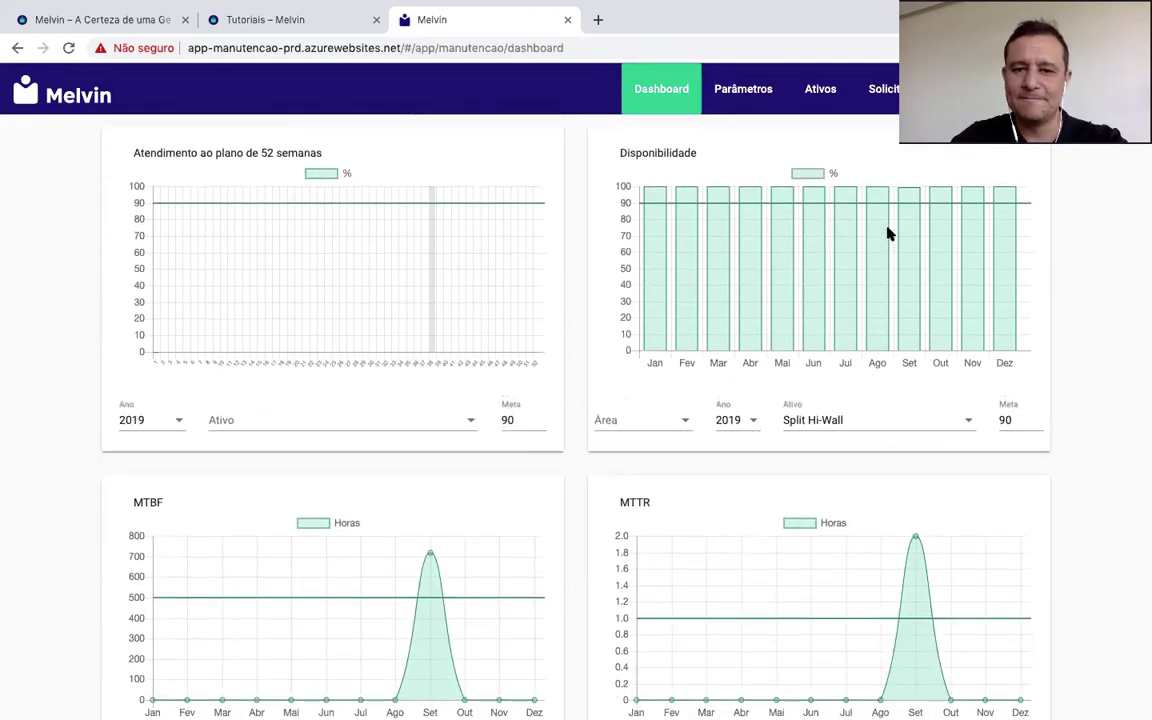